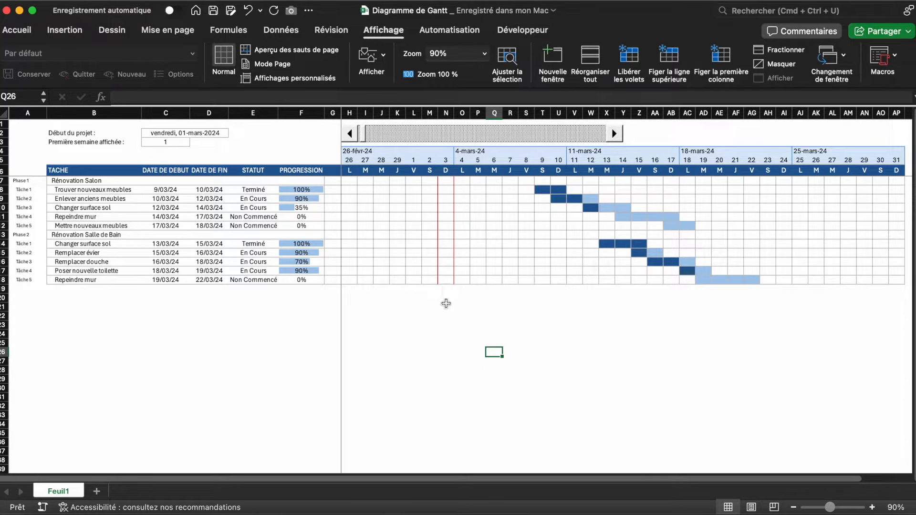
- Shift the sample Gantt chart's displayed weeks forward and back with its timeline scroll bar
{"action": "left_click", "coordinate": [620, 137]}
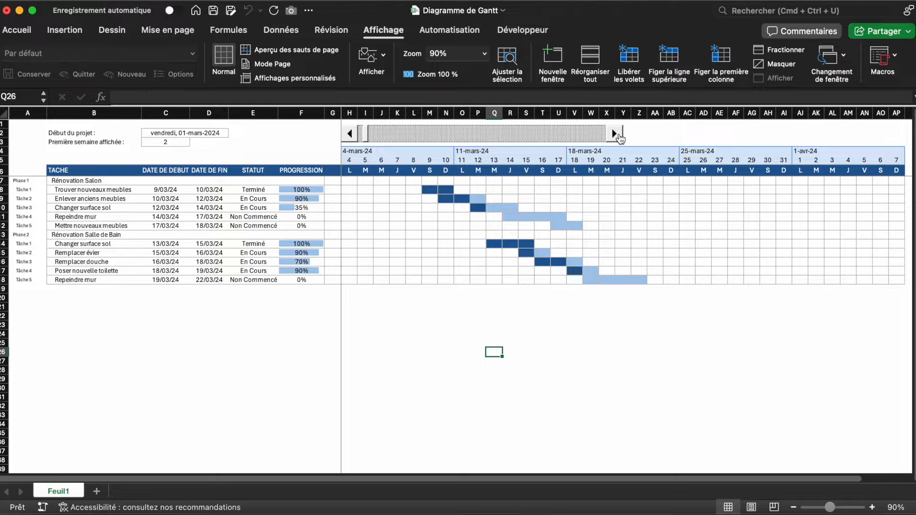
{"action": "left_click", "coordinate": [620, 137]}
{"action": "left_click", "coordinate": [350, 136]}
{"action": "left_click", "coordinate": [351, 135]}
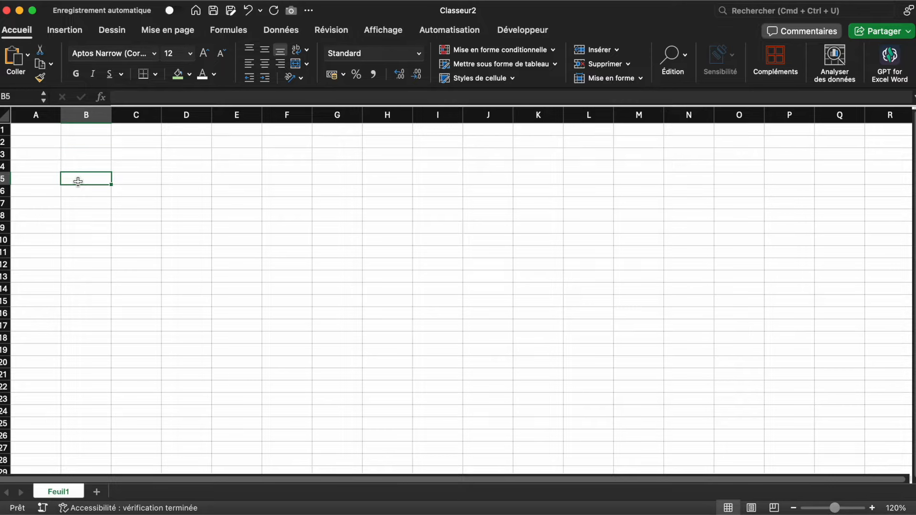
- Enter the headers TACHE, DATE DE DEBUT and DATE DE FIN in cells B6 to D6
{"action": "left_click", "coordinate": [80, 189]}
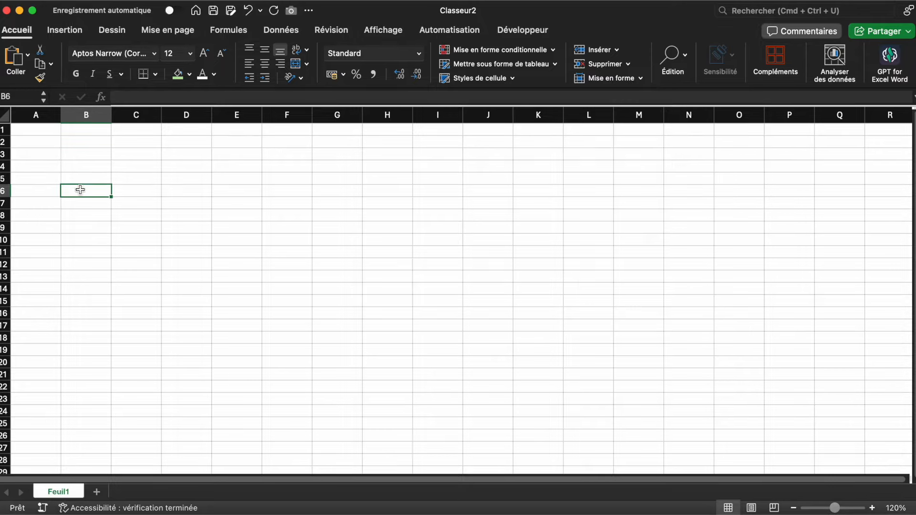
{"action": "type", "text": "TACHETACHE"}
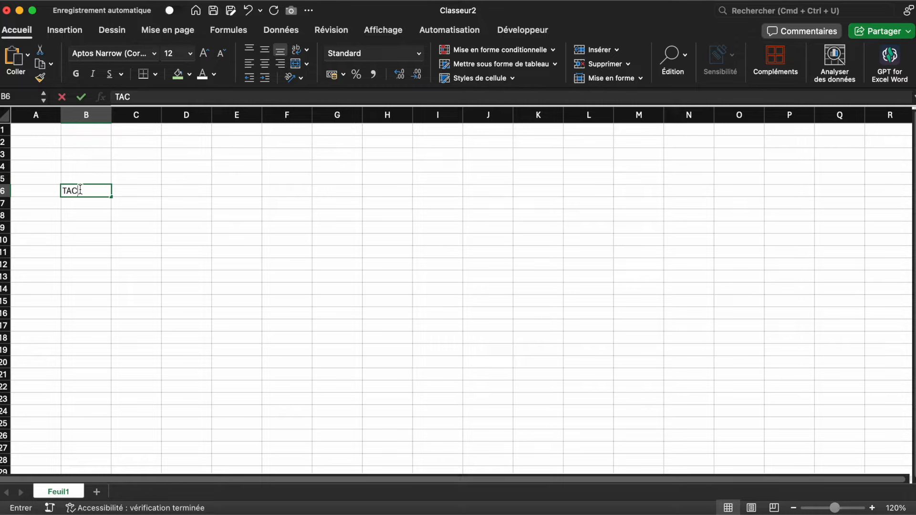
{"action": "key", "text": "Tab"}
{"action": "type", "text": "DATE DE DEBUT"}
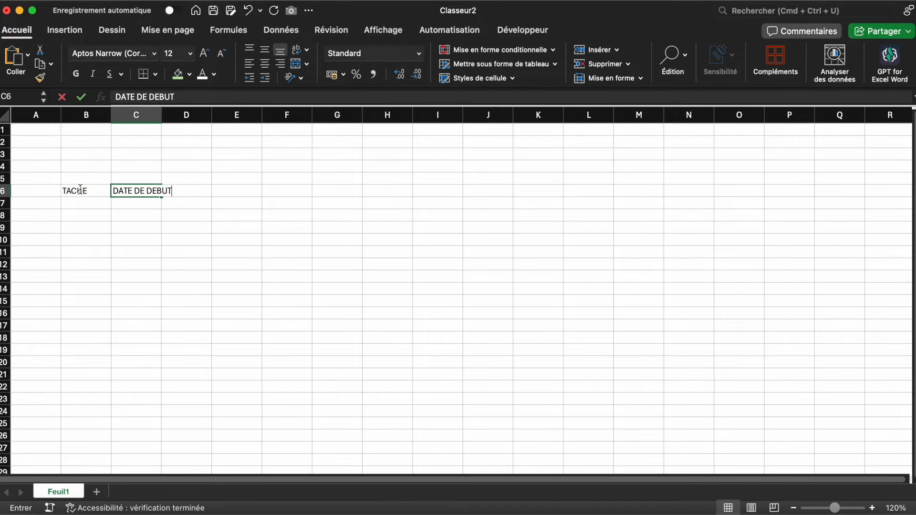
{"action": "key", "text": "Tab"}
{"action": "type", "text": "DATE DE FIN"}
{"action": "key", "text": "Return"}
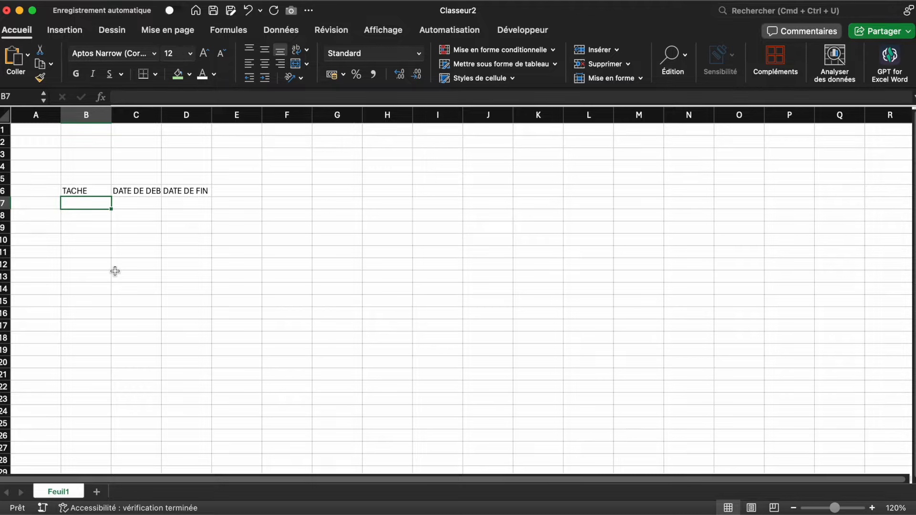
- Enter Rénovation Salon in B7 and widen columns B to D to fit the headings
{"action": "type", "text": "Rénovaiton"}
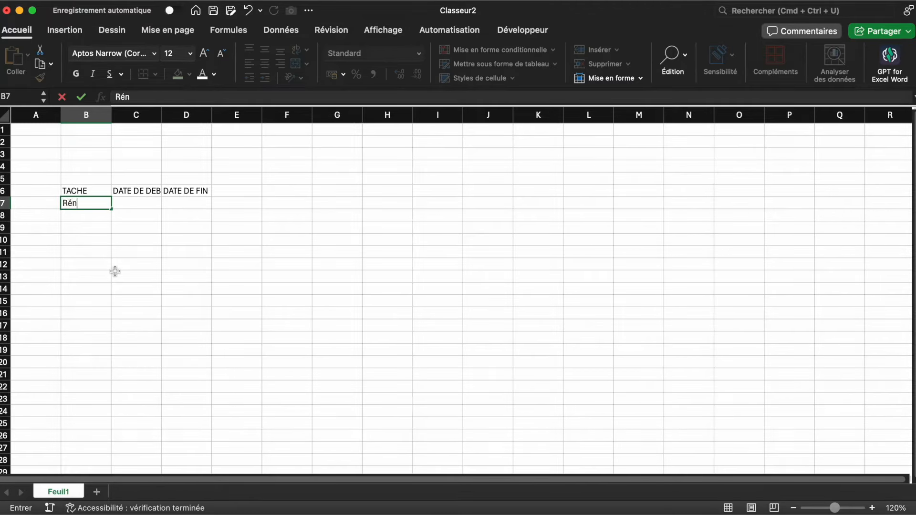
{"action": "key", "text": "BackSpace"}
{"action": "key", "text": "BackSpace"}
{"action": "key", "text": "BackSpace"}
{"action": "key", "text": "BackSpace"}
{"action": "type", "text": "tion Salon"}
{"action": "key", "text": "Return"}
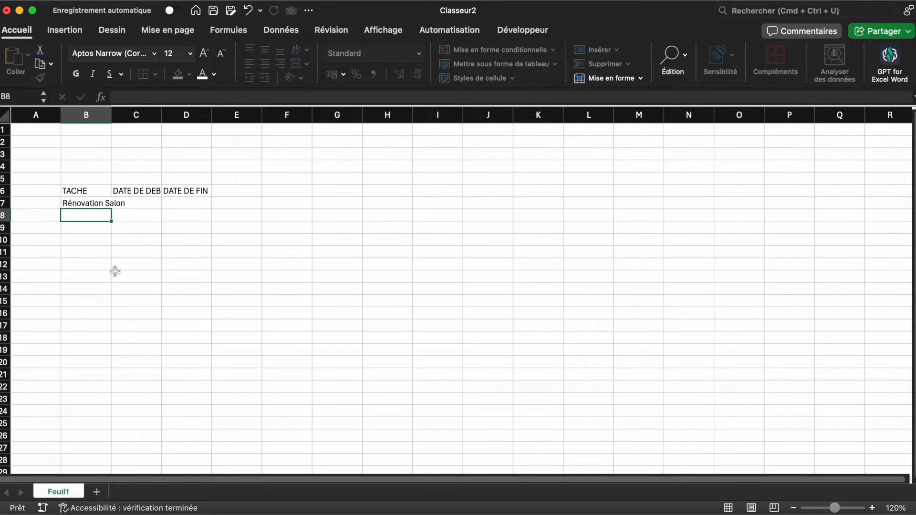
{"action": "left_click_drag", "start_coordinate": [112, 115], "coordinate": [290, 114]}
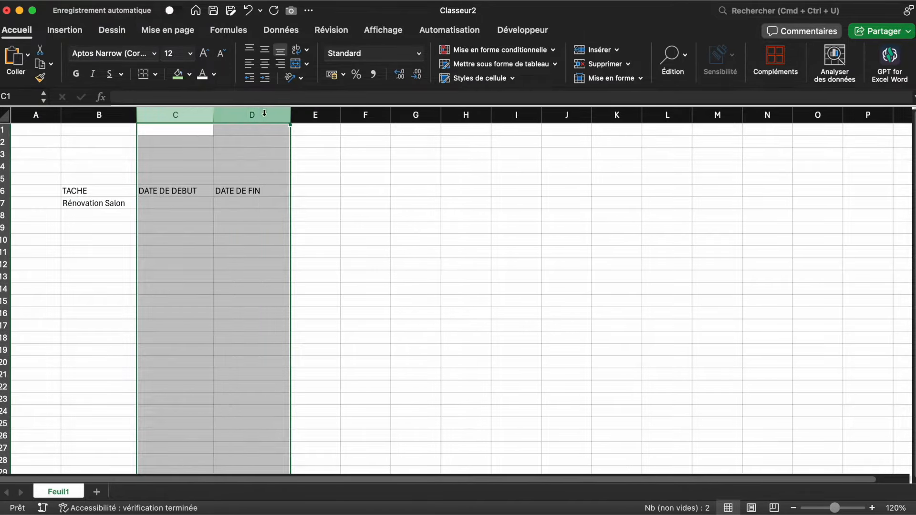
{"action": "left_click", "coordinate": [105, 217]}
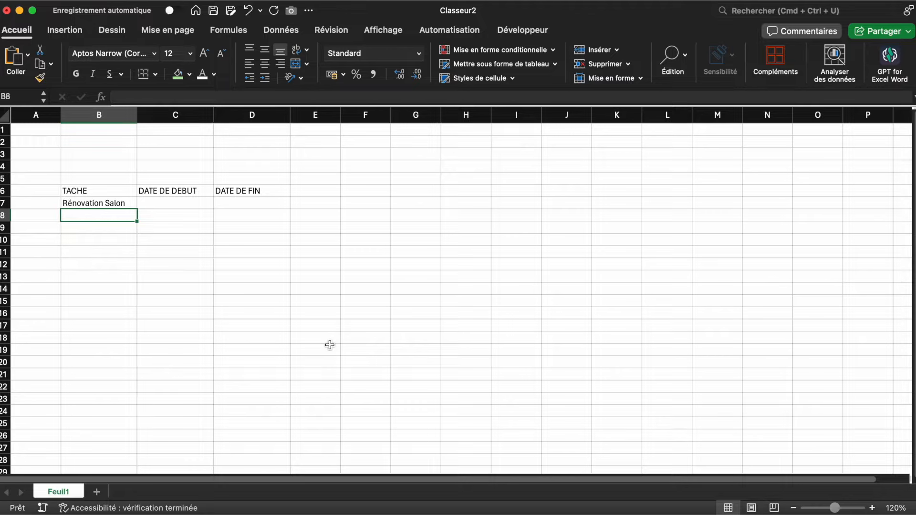
- Enter the tasks Trouver nouveau meuble, Enlever anciens meubles, Changer surface sol, Repeindre mur and Mettre nouveau meuble in B8:B12
{"action": "type", "text": "Trouver nouveau meuble"}
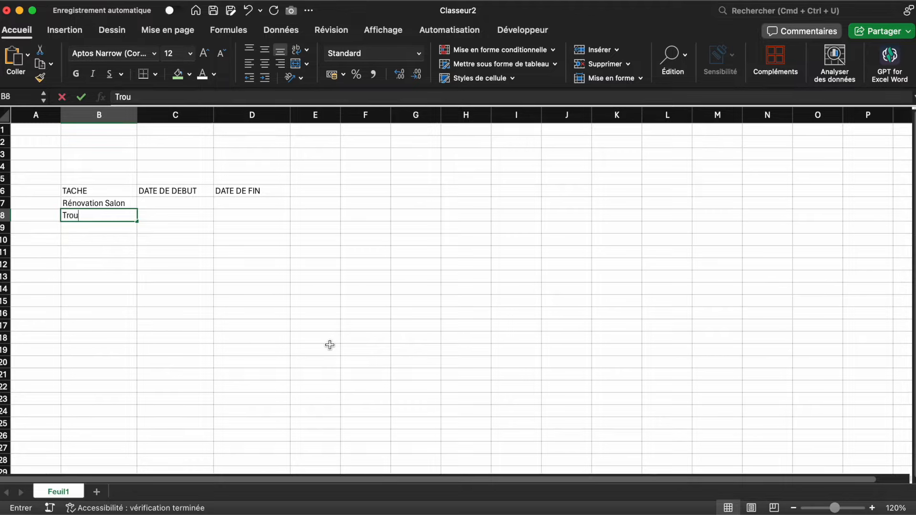
{"action": "key", "text": "Return"}
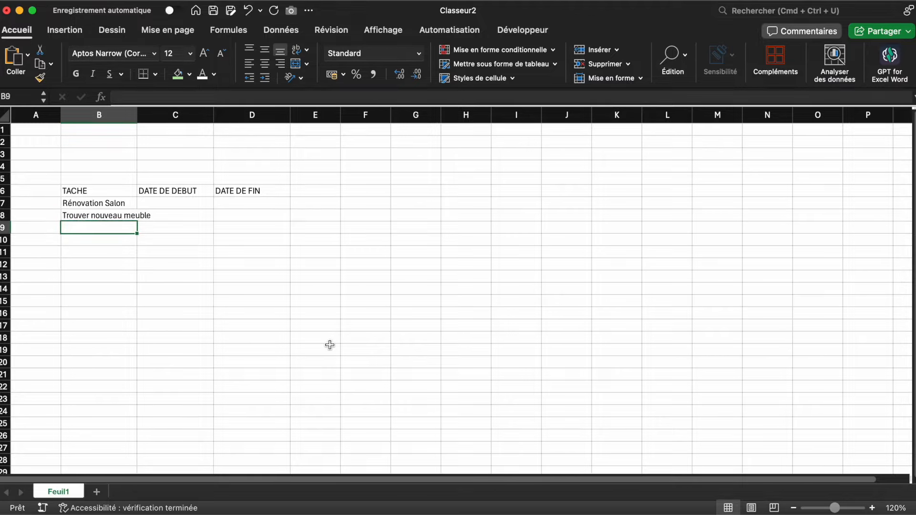
{"action": "type", "text": "Enlever anciens meubles"}
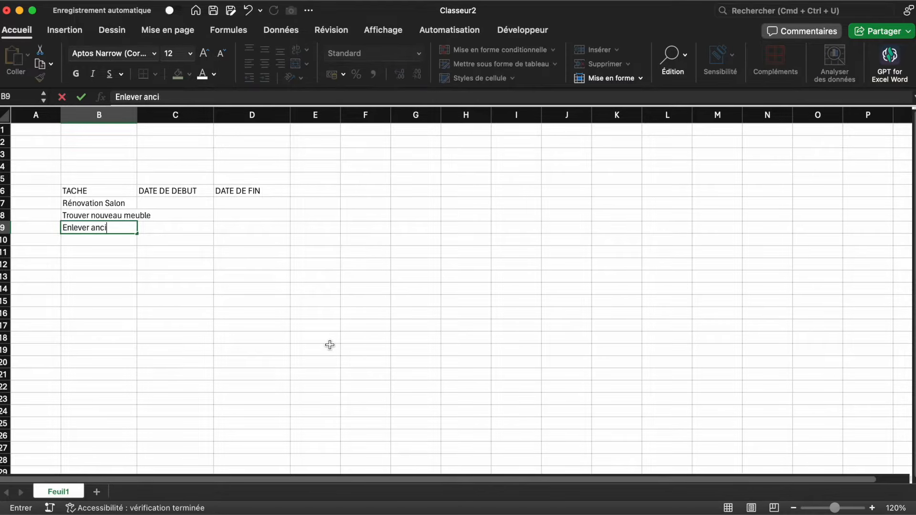
{"action": "key", "text": "Return"}
{"action": "type", "text": "Changer surface sol"}
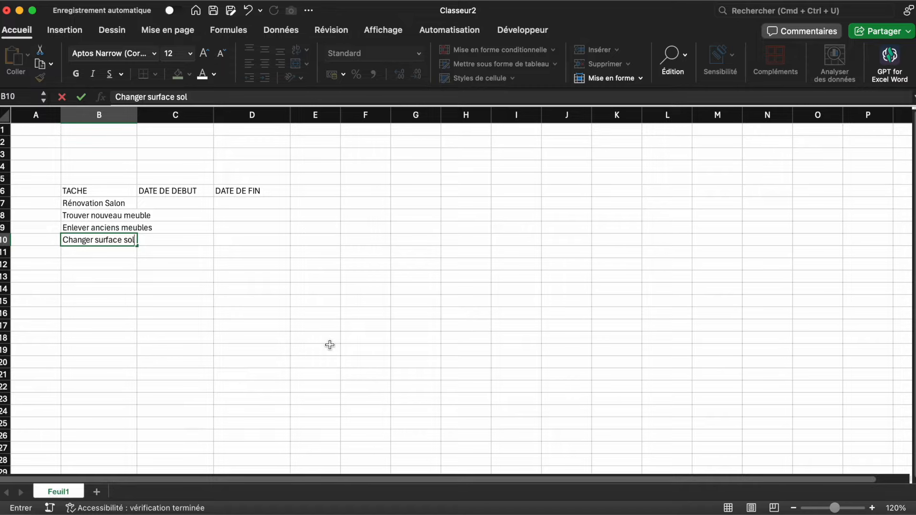
{"action": "key", "text": "Return"}
{"action": "type", "text": "Repeindre mur"}
{"action": "key", "text": "Return"}
{"action": "type", "text": "Mettre nouveau meuble"}
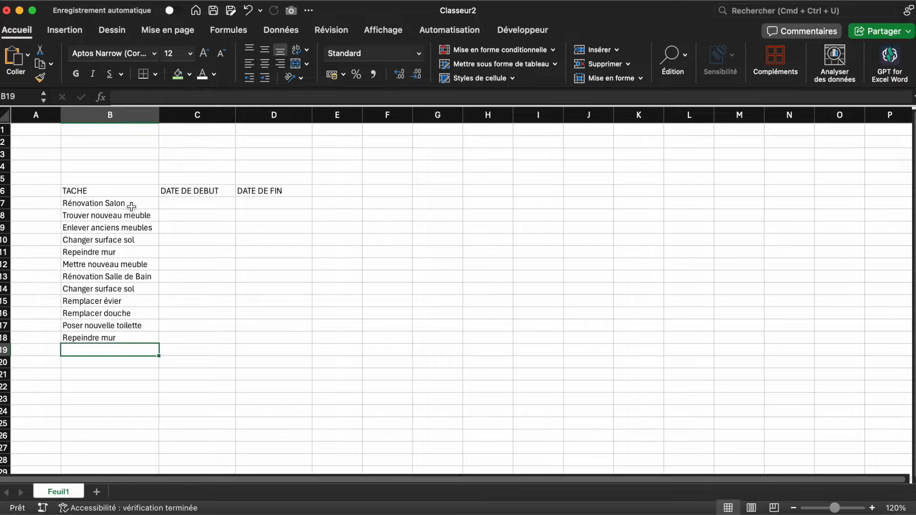
- Widen column B slightly to leave more room for the task names
{"action": "left_click", "coordinate": [90, 204]}
{"action": "left_click_drag", "start_coordinate": [95, 213], "coordinate": [87, 338]}
{"action": "left_click", "coordinate": [92, 280]}
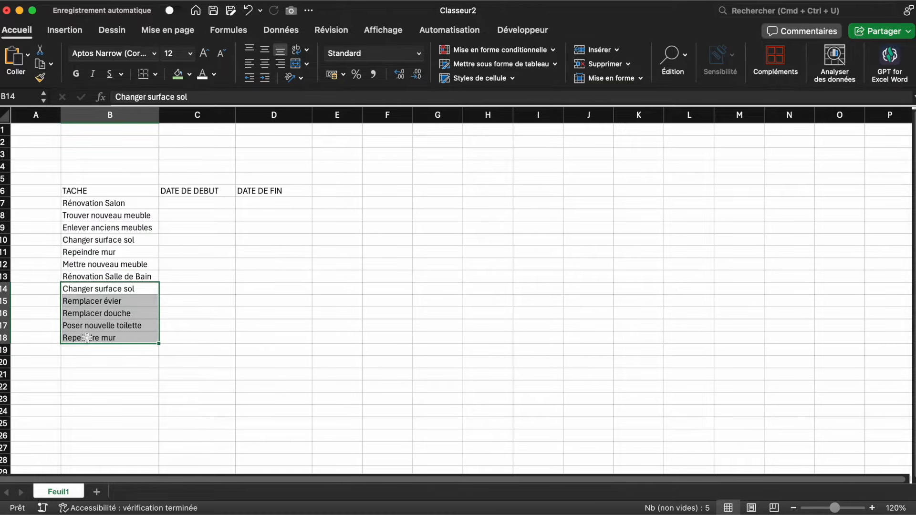
{"action": "left_click_drag", "start_coordinate": [159, 115], "coordinate": [169, 115]}
{"action": "left_click", "coordinate": [266, 267]}
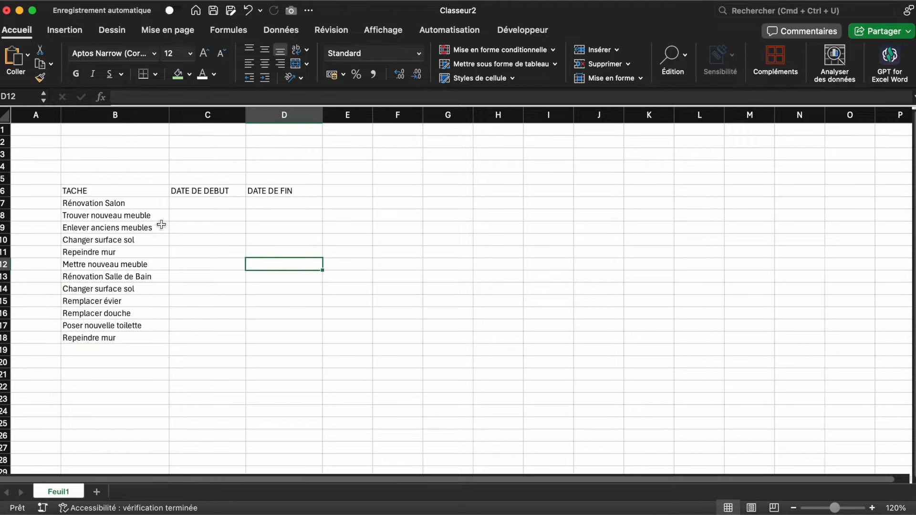
- Indent the entries in B7:B18 by one level, and the task rows B8:B12 and B14:B18 by a second level
{"action": "left_click", "coordinate": [135, 209]}
{"action": "left_click_drag", "start_coordinate": [138, 204], "coordinate": [119, 336]}
{"action": "left_click", "coordinate": [266, 79]}
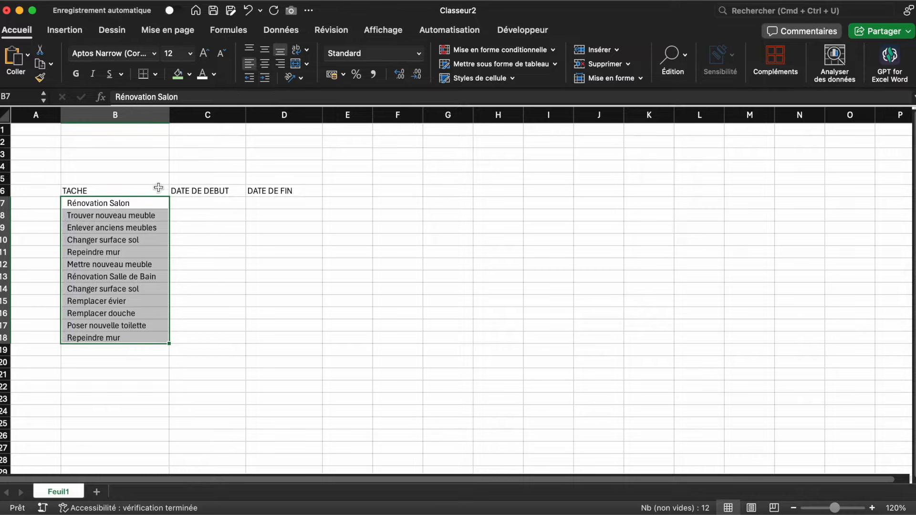
{"action": "left_click_drag", "start_coordinate": [136, 215], "coordinate": [115, 339]}
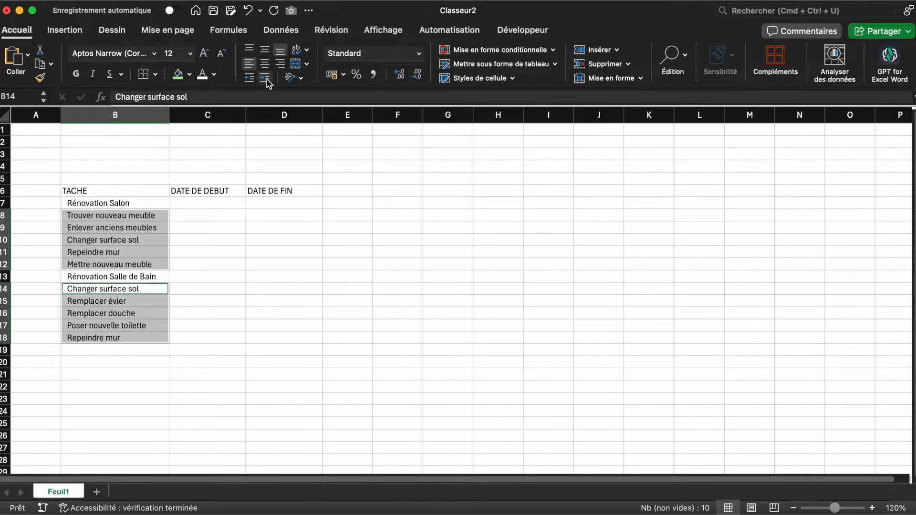
{"action": "left_click", "coordinate": [265, 77]}
- Label A7:A12 as Phase 1 and Tâche 1 to Tâche 5, and A13:A18 as Phase 2 and Tâche 1 to Tâche 5
{"action": "left_click", "coordinate": [35, 203]}
{"action": "type", "text": "Phase 1"}
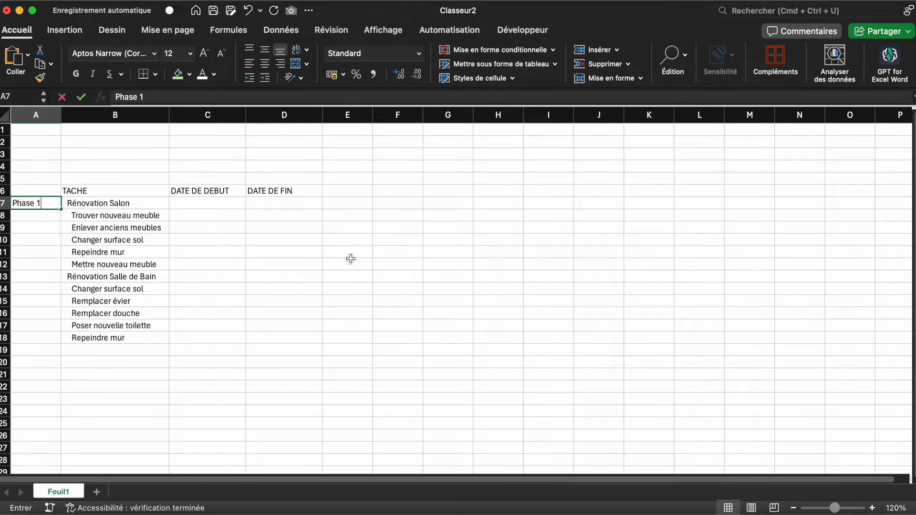
{"action": "key", "text": "Return"}
{"action": "type", "text": "Tâche 1"}
{"action": "key", "text": "Return"}
{"action": "type", "text": "Tâche 2"}
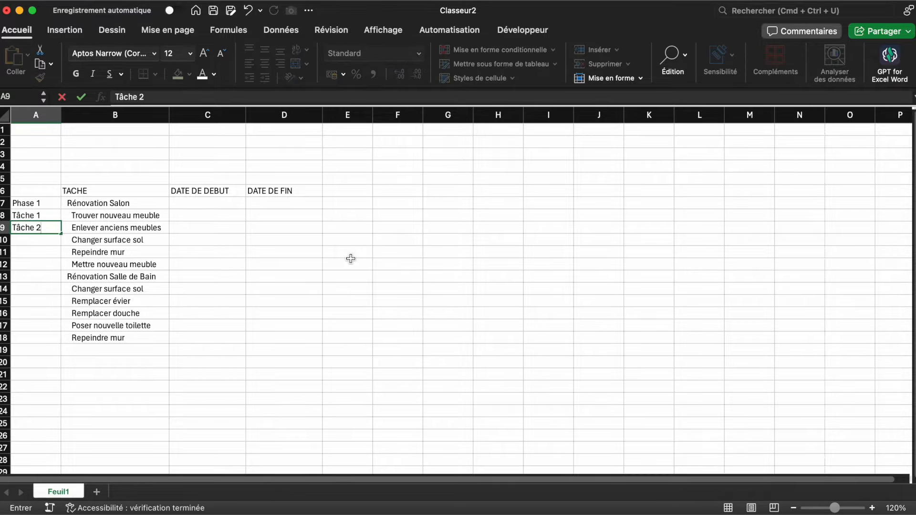
{"action": "key", "text": "Return"}
{"action": "type", "text": "Tâche 3"}
{"action": "key", "text": "Return"}
{"action": "type", "text": "Tâche 4"}
{"action": "key", "text": "Return"}
{"action": "type", "text": "Tâche 5"}
{"action": "key", "text": "Return"}
{"action": "type", "text": "Phase 2 Tache 1 Tâche 2 Tâche 3 Tâche 4 Tâch"}
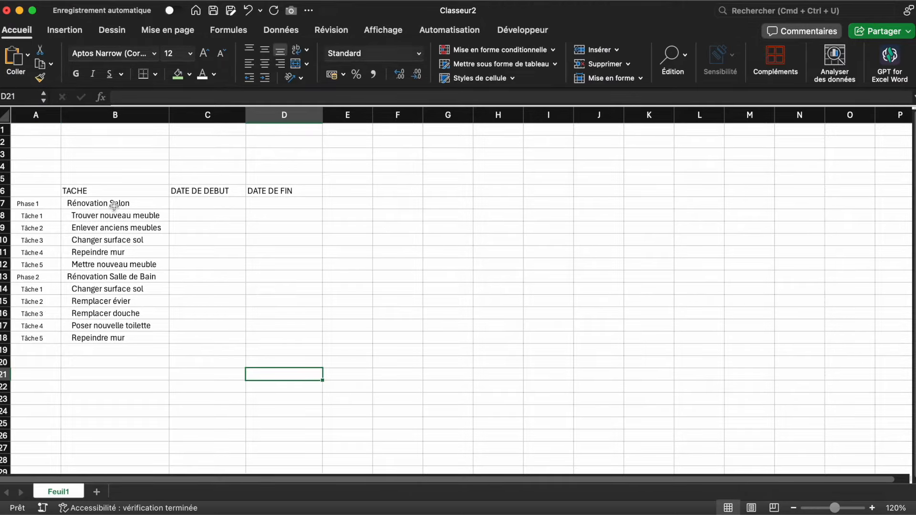
{"action": "left_click", "coordinate": [141, 203]}
{"action": "left_click", "coordinate": [139, 278]}
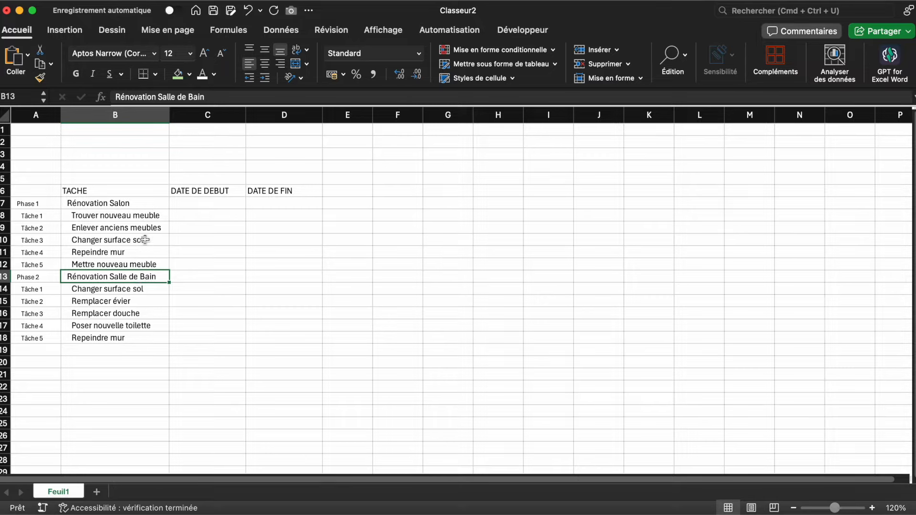
{"action": "left_click_drag", "start_coordinate": [150, 218], "coordinate": [143, 335]}
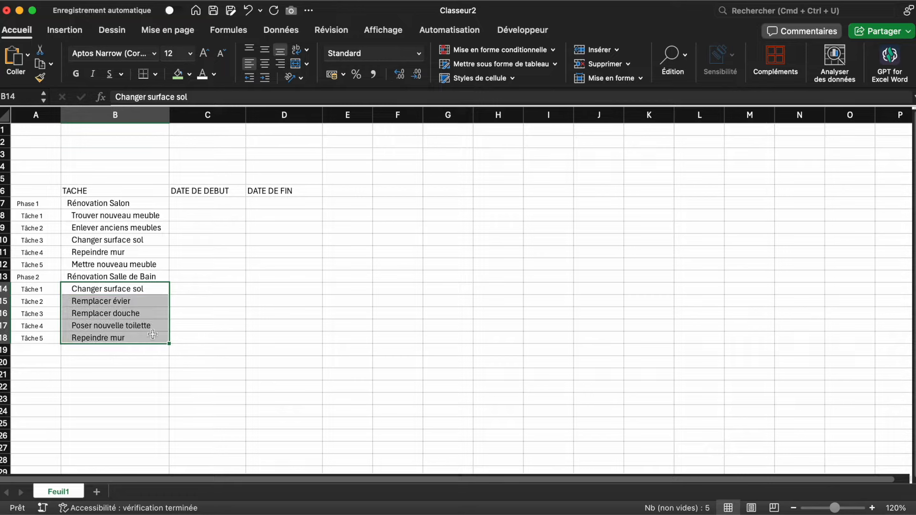
{"action": "left_click", "coordinate": [310, 226]}
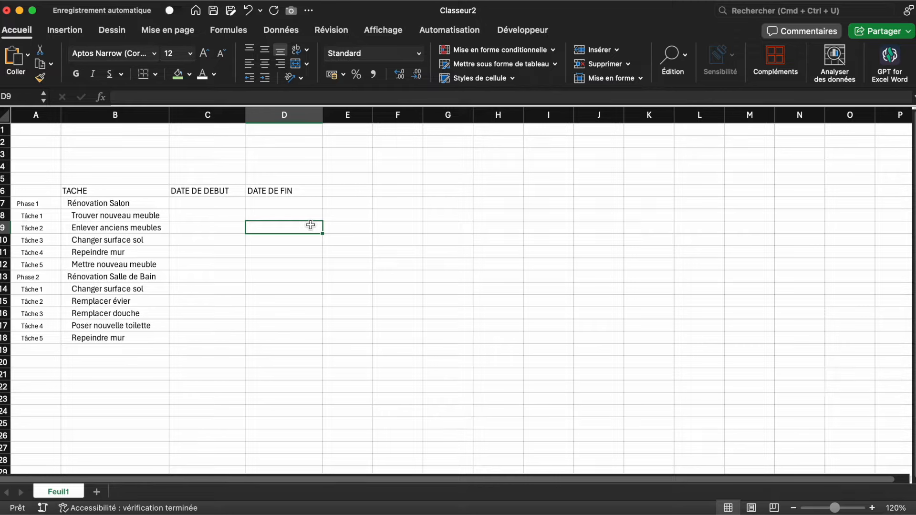
- Enter start and end dates in C8:D10: 9/03/24 to 10/03/24, 10/03/24 to 12/03/24 and 12/03/24 to 14/03/24
{"action": "left_click", "coordinate": [230, 217]}
{"action": "type", "text": "9/03/24"}
{"action": "key", "text": "Tab"}
{"action": "type", "text": "10/03/24"}
{"action": "key", "text": "Return"}
{"action": "type", "text": "10/03/24"}
{"action": "key", "text": "Tab"}
{"action": "type", "text": "12/03/24"}
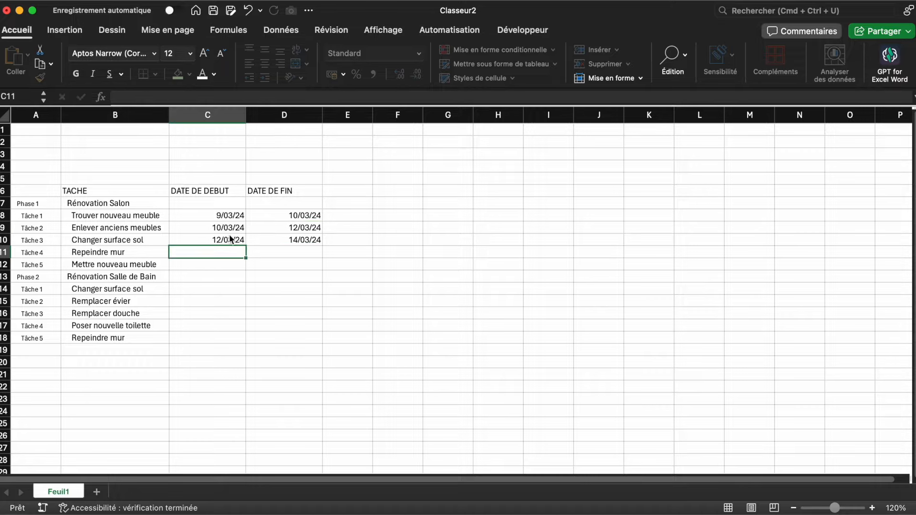
- Enter start and end dates in C11:D18, leaving row 13 empty: 14–17, 17–18, 13–15, 15–16, 16–18, 18–19 and 19–22 March 2024
{"action": "type", "text": "7/03/24\t18/03/24  13/03/24\t15/03/24 15/03/24\t16/03/24 16/03/24\t"}
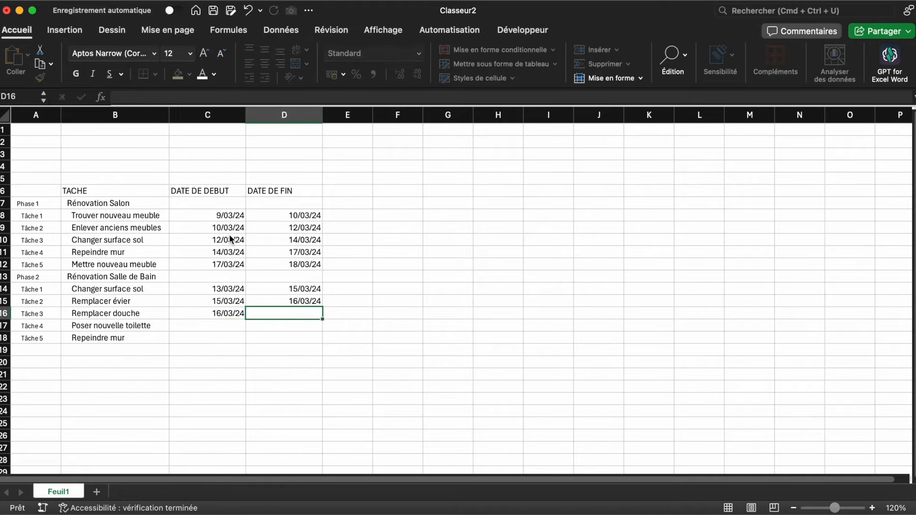
{"action": "type", "text": "18/03/24 18/03/24\t19/03/"}
{"action": "type", "text": "24"}
{"action": "key", "text": "Return"}
{"action": "type", "text": "19/03/24"}
{"action": "key", "text": "Tab"}
{"action": "type", "text": "22/03/24"}
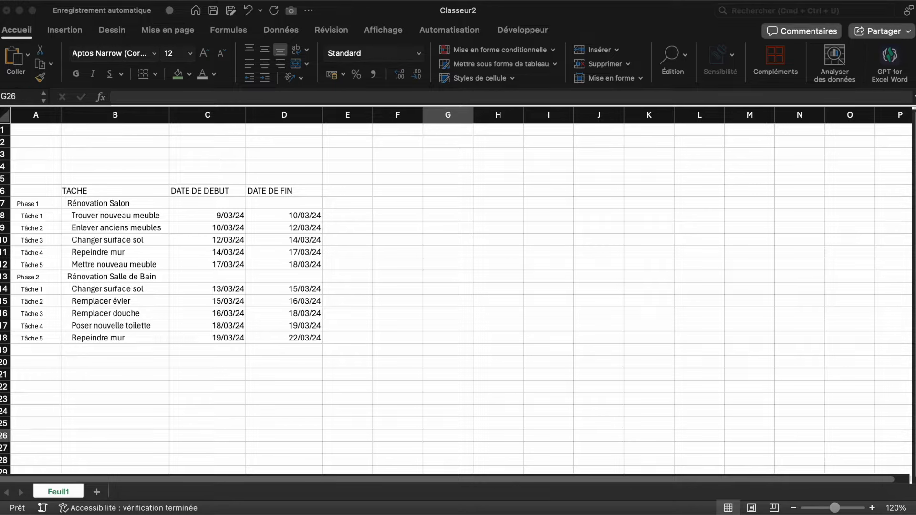
- Format the header cells B6:D6 with a dark blue fill and white text
{"action": "left_click_drag", "start_coordinate": [125, 190], "coordinate": [270, 190]}
{"action": "left_click", "coordinate": [190, 74]}
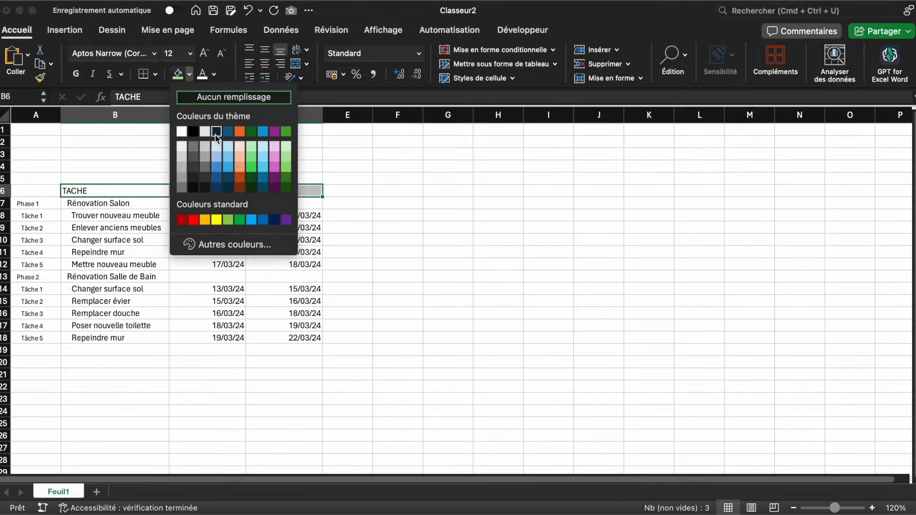
{"action": "left_click", "coordinate": [217, 168]}
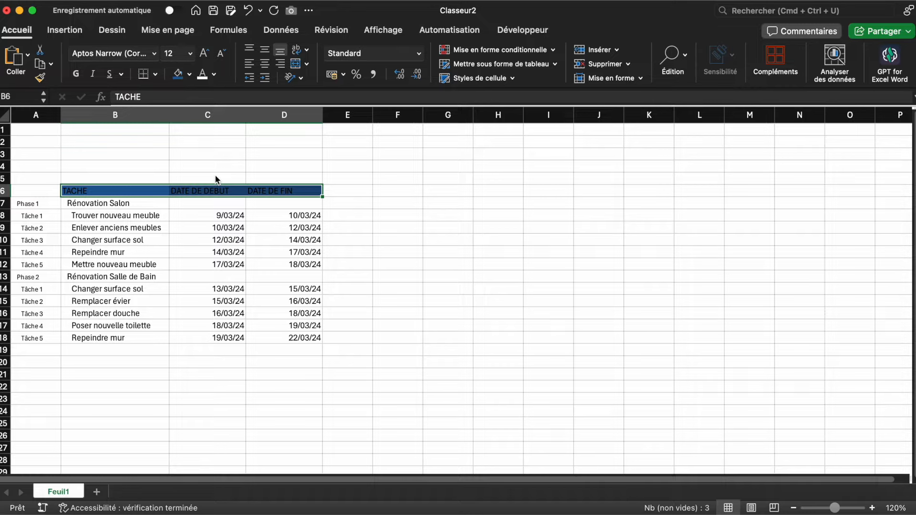
{"action": "left_click", "coordinate": [203, 75]}
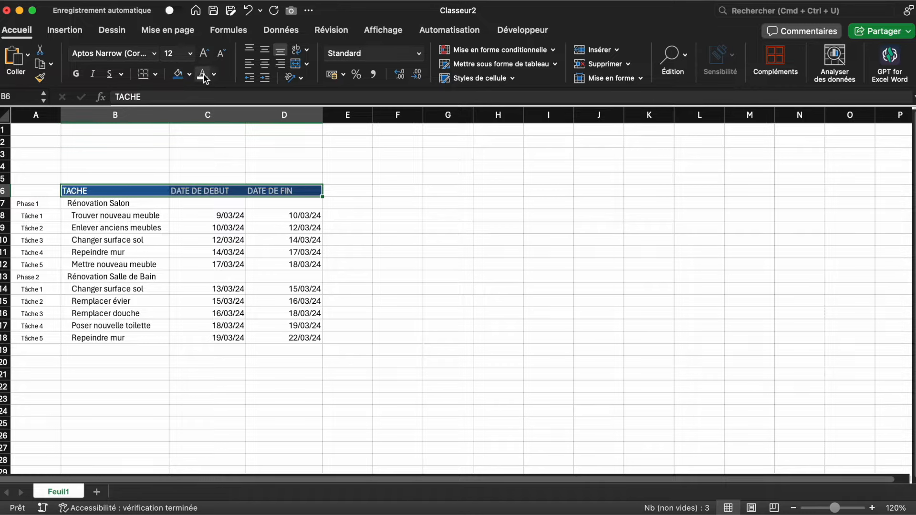
- Enter the first timeline date 01/03/24 in cell F5
{"action": "left_click", "coordinate": [399, 215]}
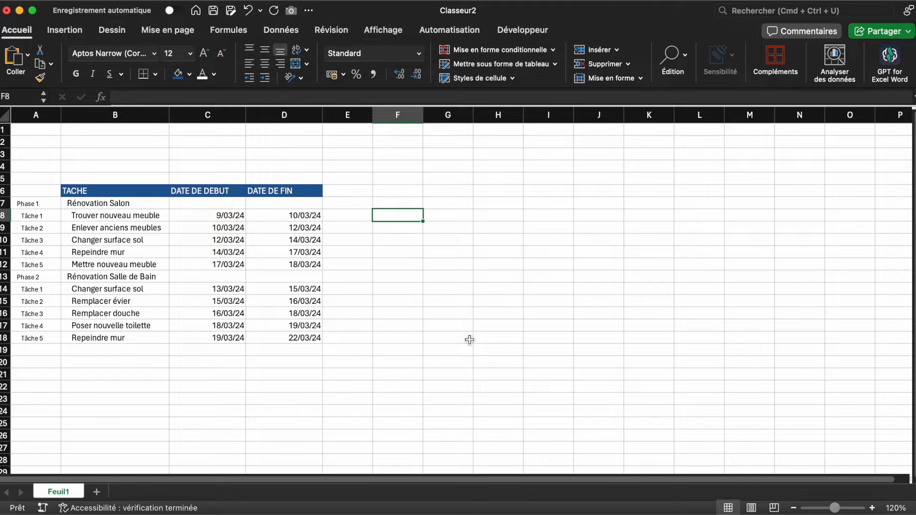
{"action": "key", "text": "Up"}
{"action": "key", "text": "Up"}
{"action": "key", "text": "Up"}
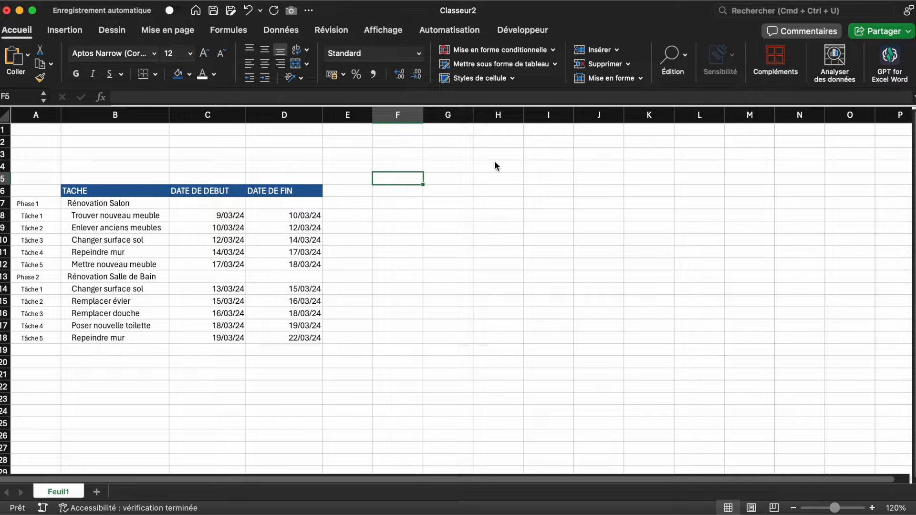
{"action": "type", "text": "01/03/2"}
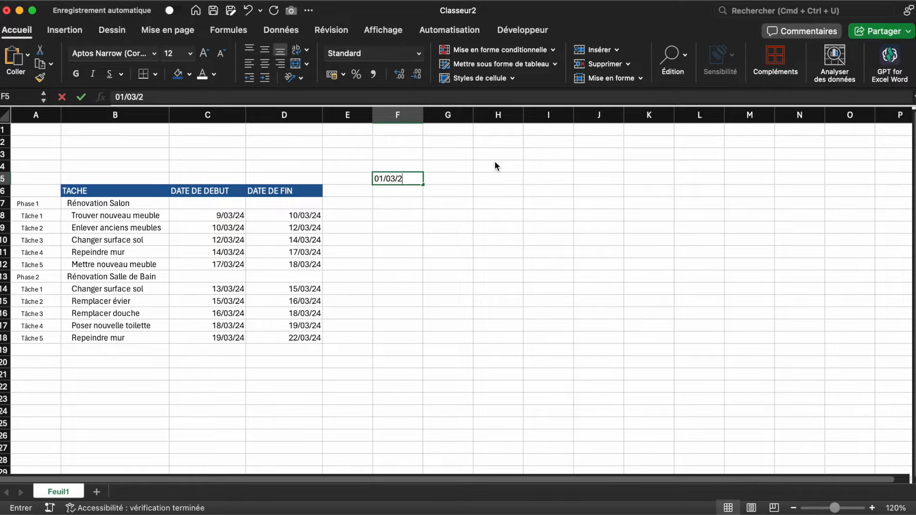
{"action": "type", "text": "4"}
{"action": "key", "text": "Tab"}
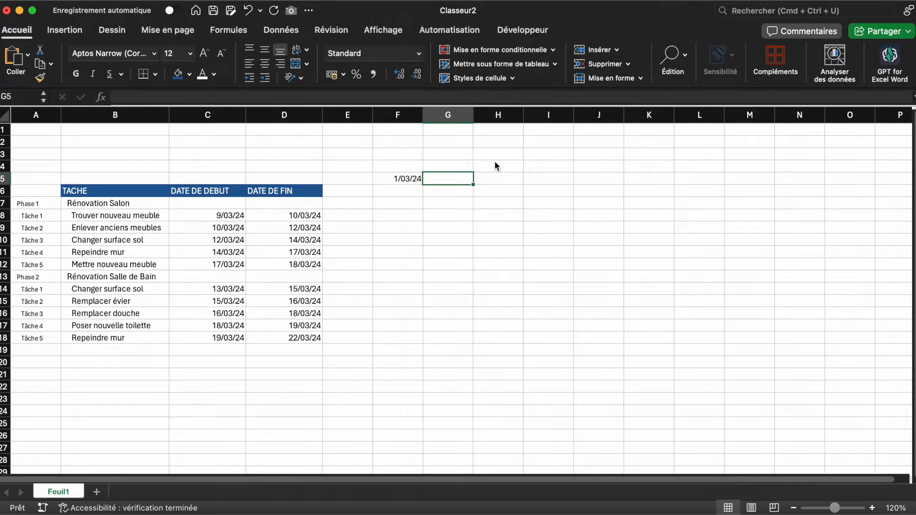
- Enter 02/03/24 in G5 and extend the daily date series from F5 through L5, up to 7/03/24
{"action": "type", "text": "02/03"}
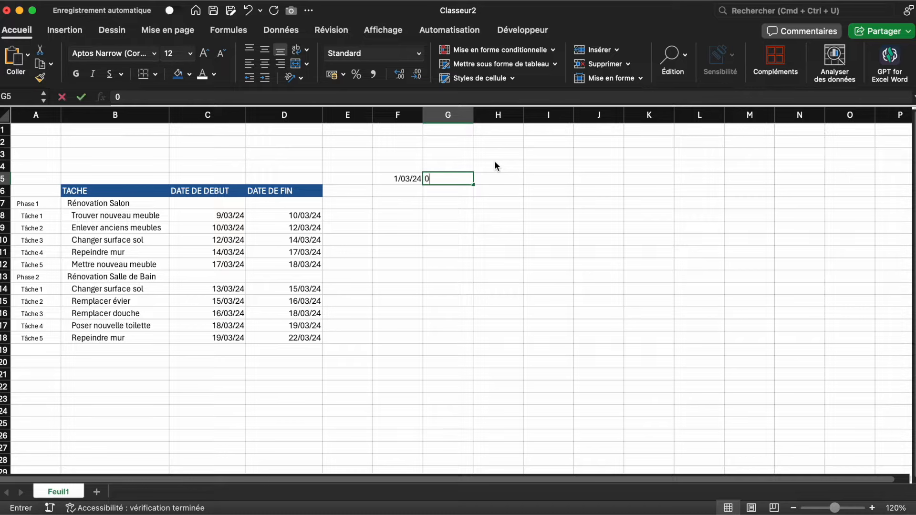
{"action": "type", "text": "24"}
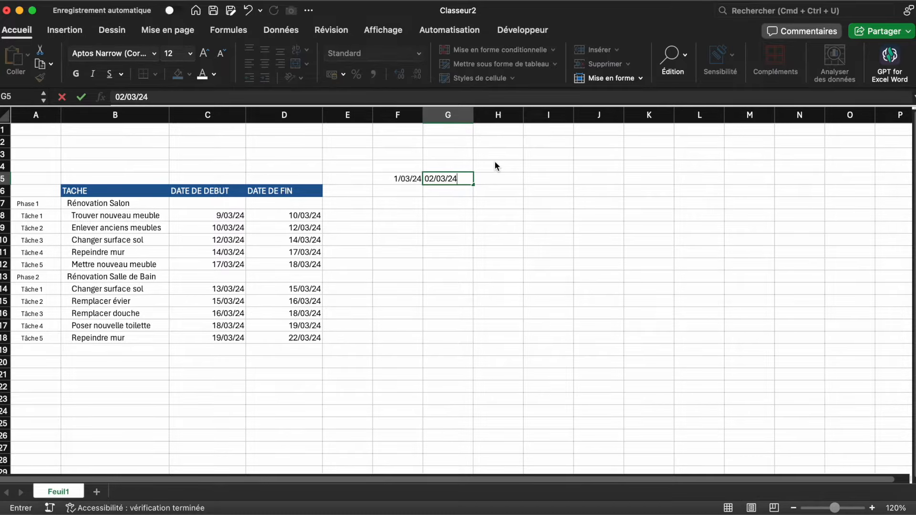
{"action": "key", "text": "Tab"}
{"action": "left_click_drag", "start_coordinate": [408, 179], "coordinate": [718, 179]}
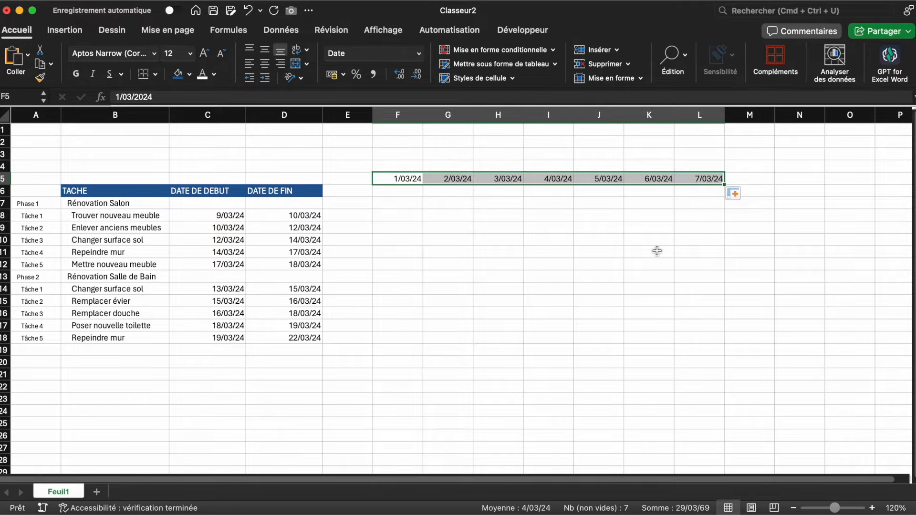
{"action": "left_click", "coordinate": [657, 251]}
- Apply the custom number format j to the dates in F5:L5 and centre them
{"action": "left_click_drag", "start_coordinate": [409, 179], "coordinate": [717, 178]}
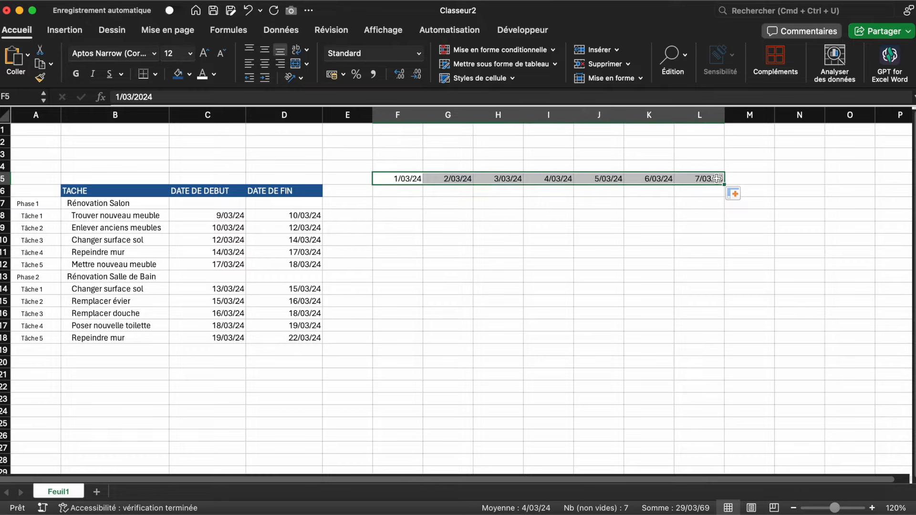
{"action": "left_click", "coordinate": [419, 54]}
{"action": "left_click", "coordinate": [386, 345]}
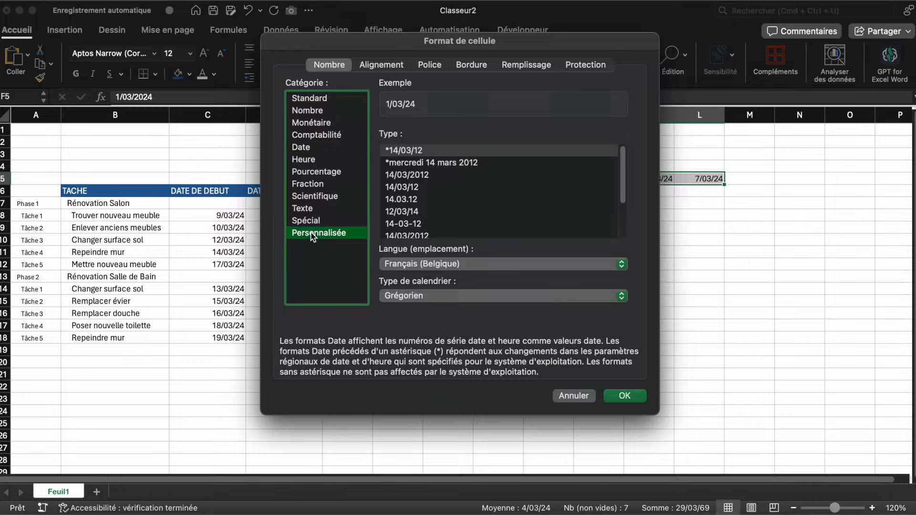
{"action": "left_click", "coordinate": [315, 233]}
{"action": "left_click", "coordinate": [416, 151]}
{"action": "key", "text": "BackSpace"}
{"action": "key", "text": "BackSpace"}
{"action": "key", "text": "BackSpace"}
{"action": "key", "text": "BackSpace"}
{"action": "key", "text": "BackSpace"}
{"action": "key", "text": "BackSpace"}
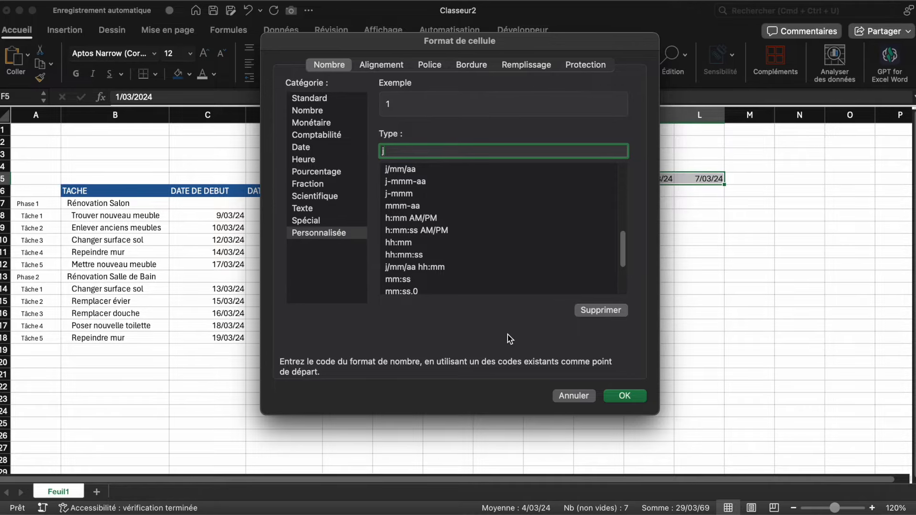
{"action": "left_click", "coordinate": [621, 401]}
{"action": "left_click", "coordinate": [498, 301]}
{"action": "left_click_drag", "start_coordinate": [415, 178], "coordinate": [703, 181]}
{"action": "key", "text": "super+e"}
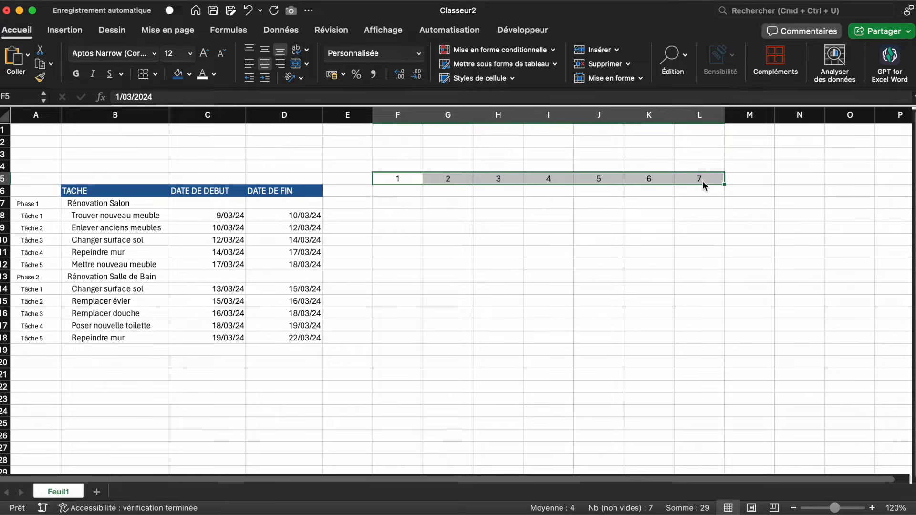
- Set the width of columns F to L to 4
{"action": "left_click_drag", "start_coordinate": [413, 115], "coordinate": [725, 115]}
{"action": "right_click", "coordinate": [705, 116]}
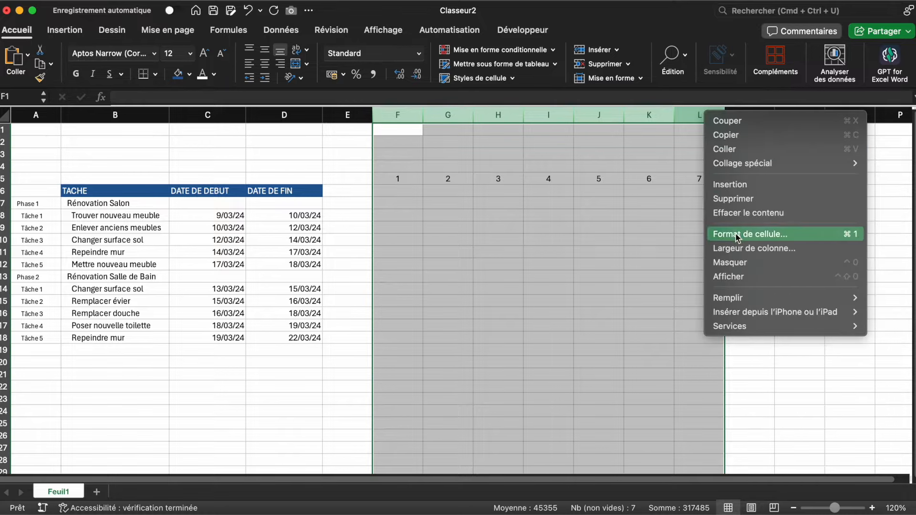
{"action": "left_click", "coordinate": [738, 249]}
{"action": "type", "text": "4"}
{"action": "key", "text": "Return"}
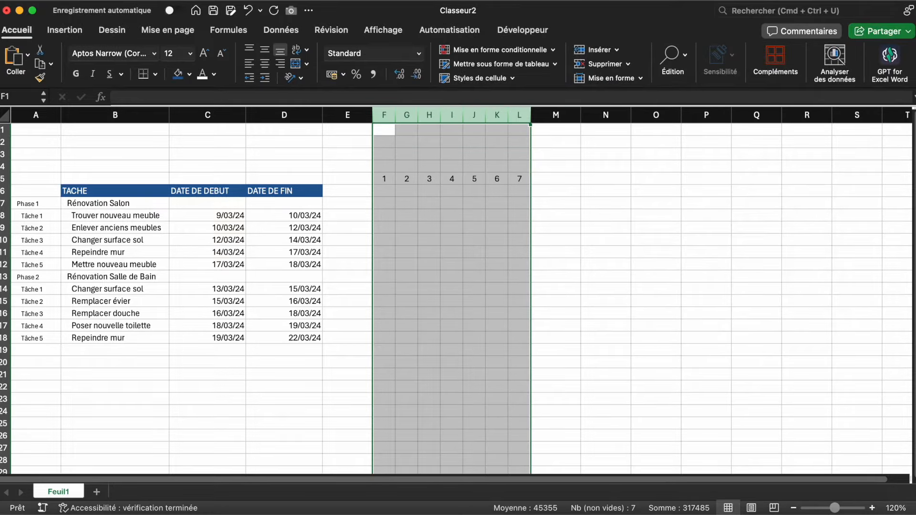
{"action": "left_click", "coordinate": [645, 240]}
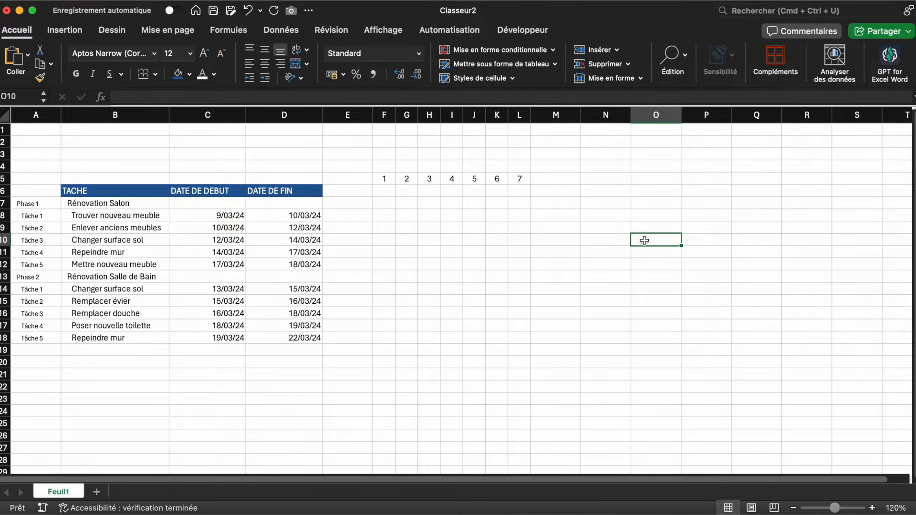
{"action": "left_click", "coordinate": [520, 288]}
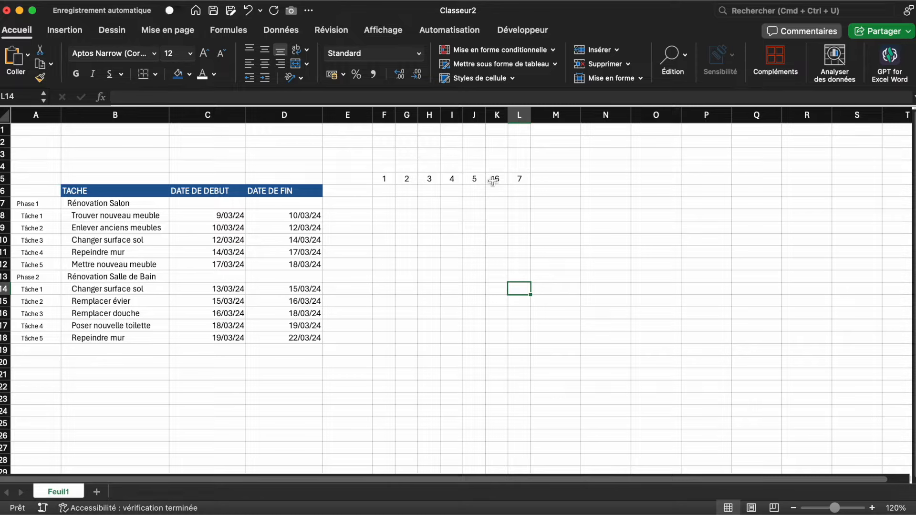
- Enter the formula =TEXTE(F5;"jjj") in F6 to return the abbreviated weekday of the first date
{"action": "left_click", "coordinate": [380, 191]}
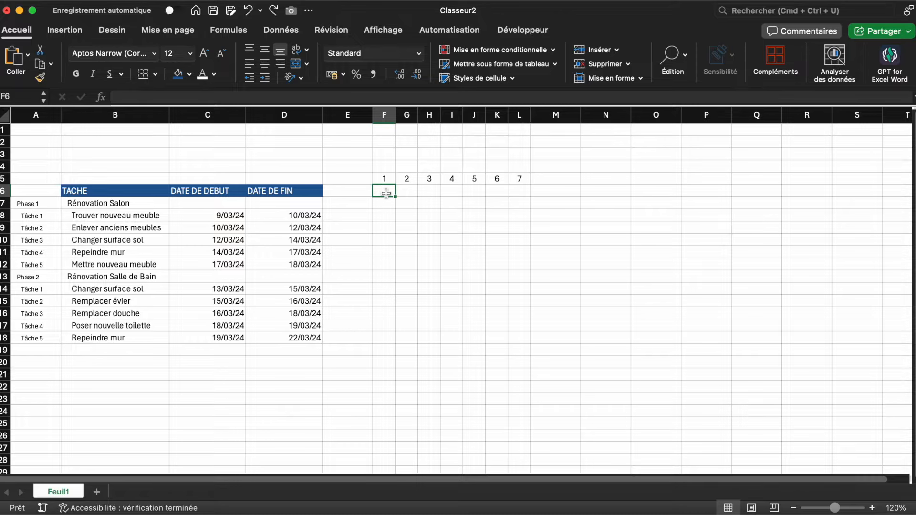
{"action": "type", "text": "=TEXTE("}
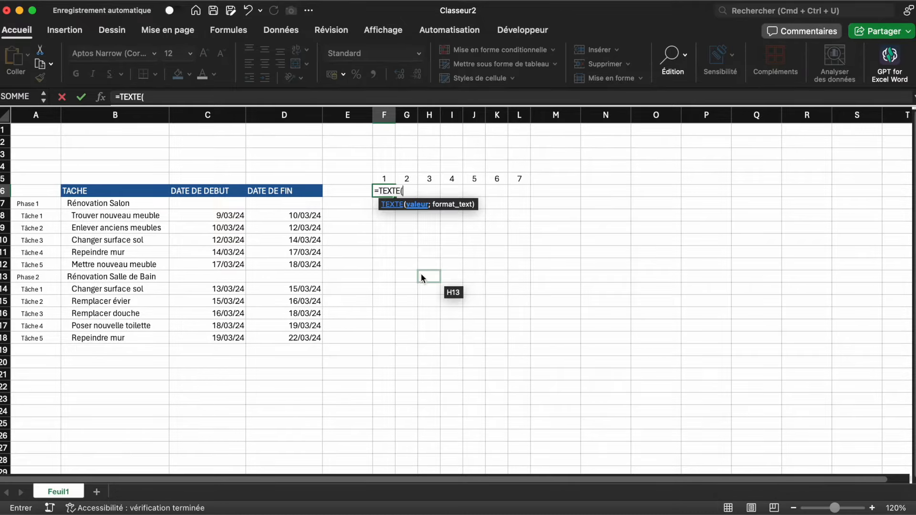
{"action": "left_click", "coordinate": [384, 177]}
{"action": "type", "text": ";"}
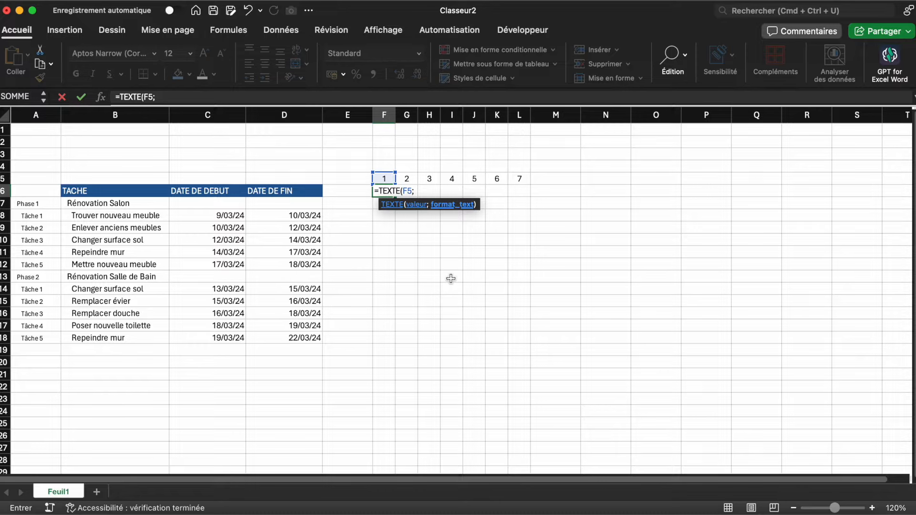
{"action": "type", "text": "\"jjj\""}
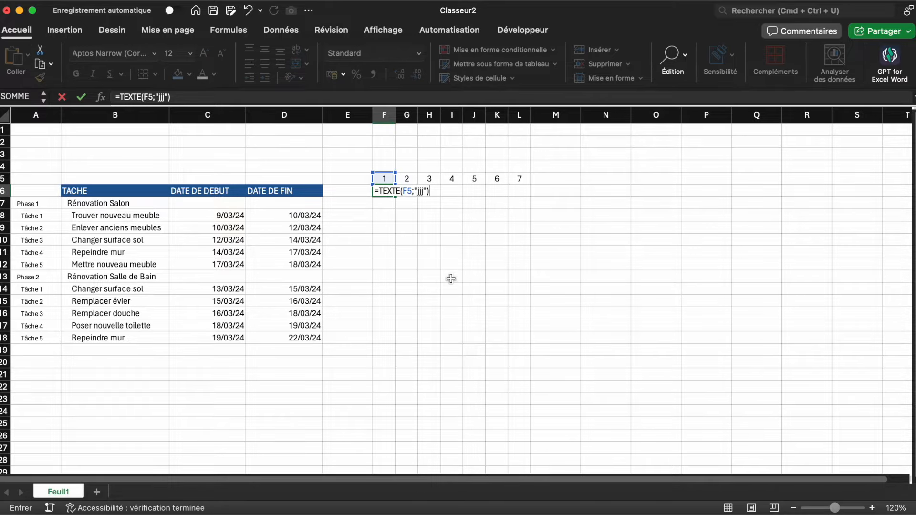
{"action": "key", "text": "Return"}
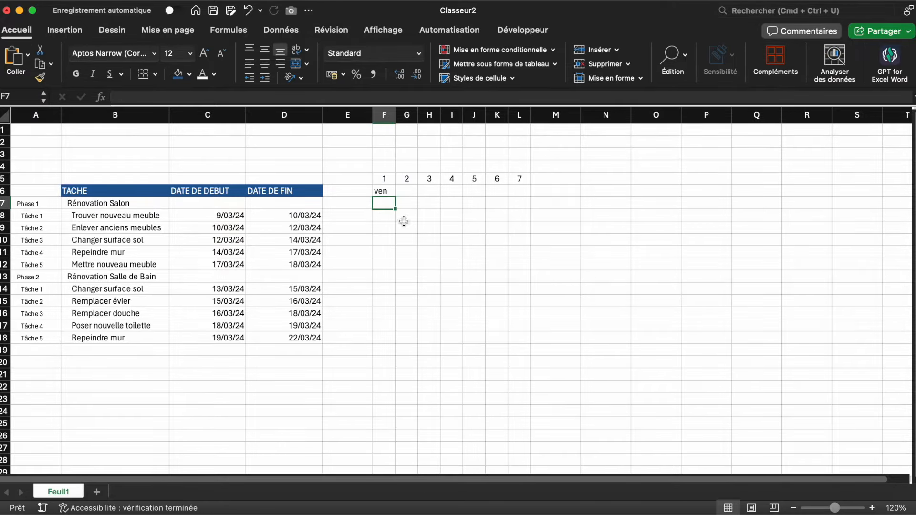
- Wrap the weekday formula in F6 with GAUCHE to keep one character: =GAUCHE(TEXTE(F5;"jjj"); 1)
{"action": "left_click", "coordinate": [387, 192]}
{"action": "left_click", "coordinate": [874, 508]}
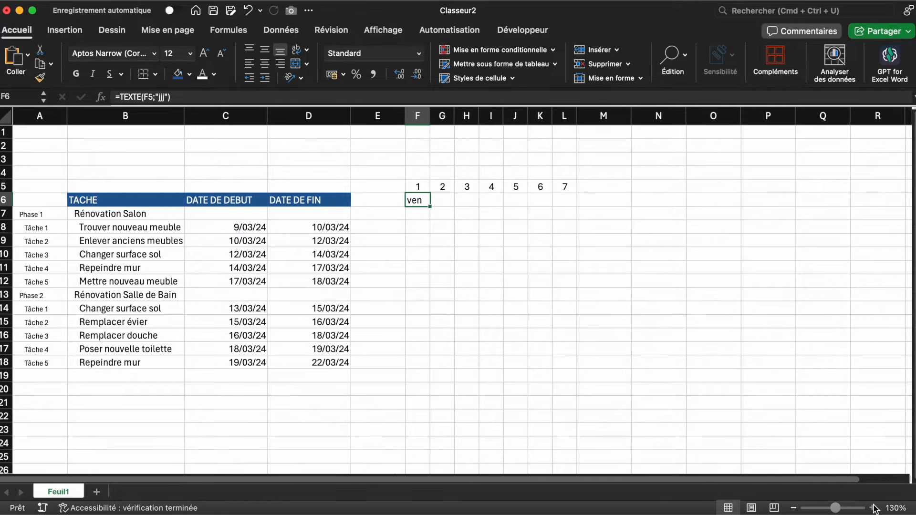
{"action": "left_click", "coordinate": [600, 334]}
{"action": "left_click", "coordinate": [416, 202]}
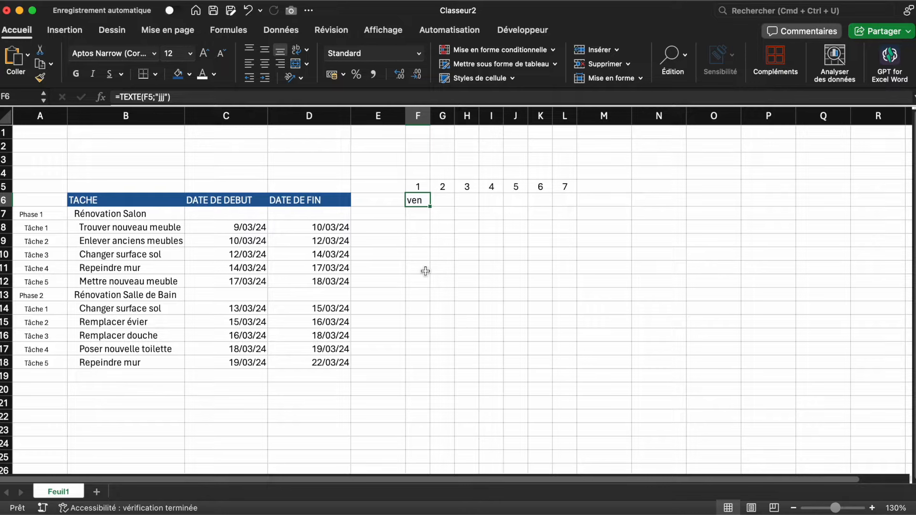
{"action": "double_click", "coordinate": [418, 201]}
{"action": "left_click", "coordinate": [414, 200]}
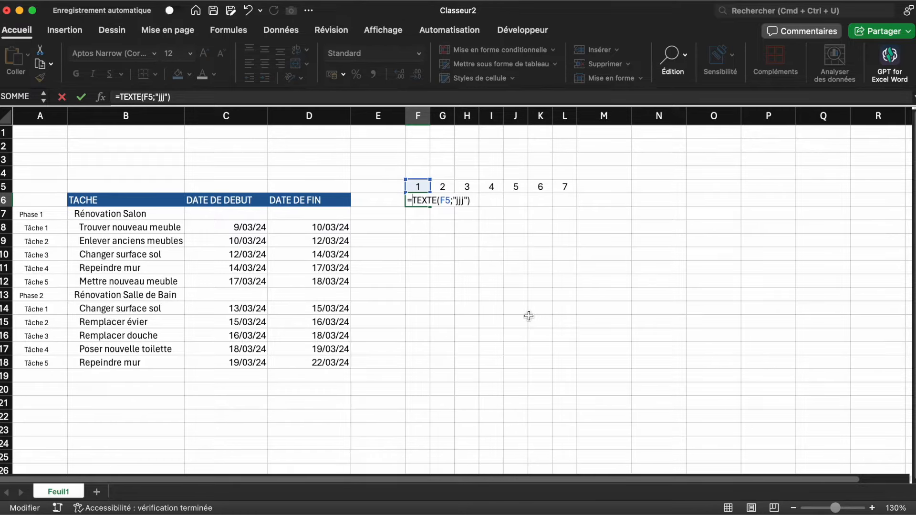
{"action": "type", "text": "GAUCHE("}
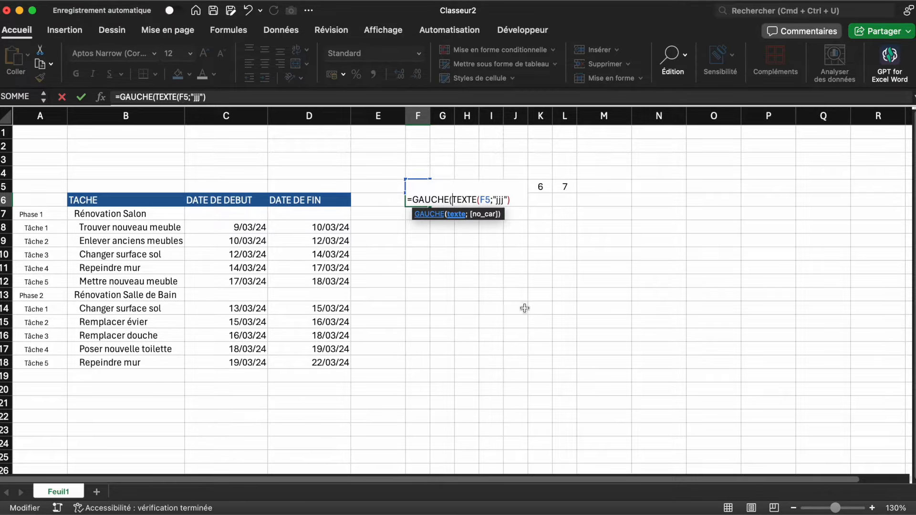
{"action": "left_click", "coordinate": [511, 200]}
{"action": "type", "text": "; 1)"}
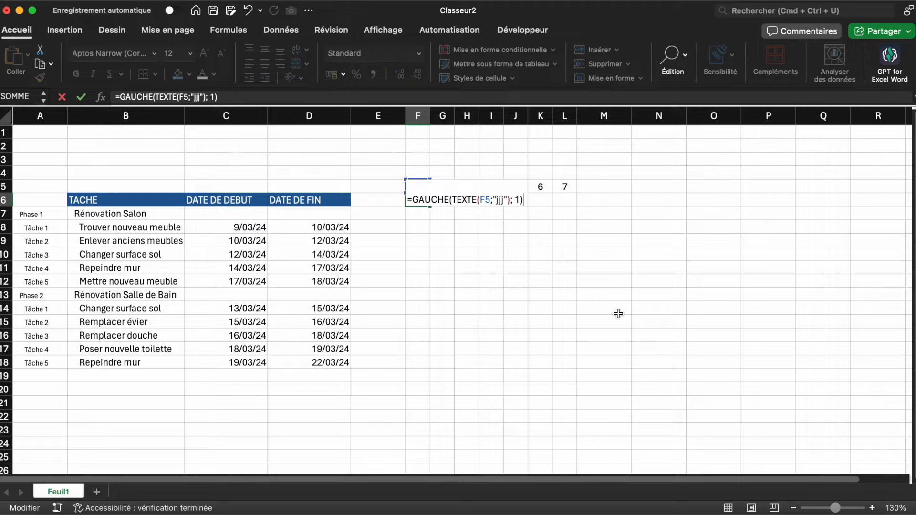
{"action": "key", "text": "Return"}
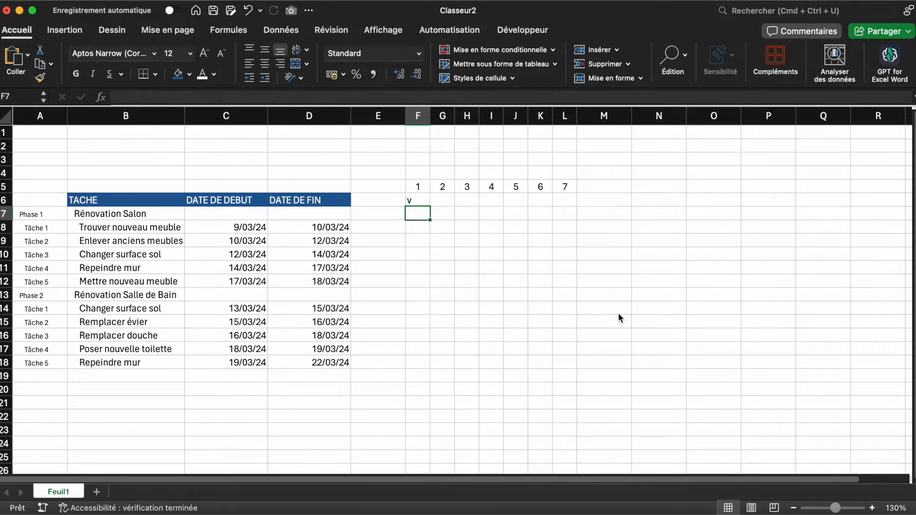
- Capitalise the weekday letter in F6 by wrapping its formula: =NOMPROPRE(GAUCHE(TEXTE(F5;"jjj"); 1))
{"action": "double_click", "coordinate": [419, 199]}
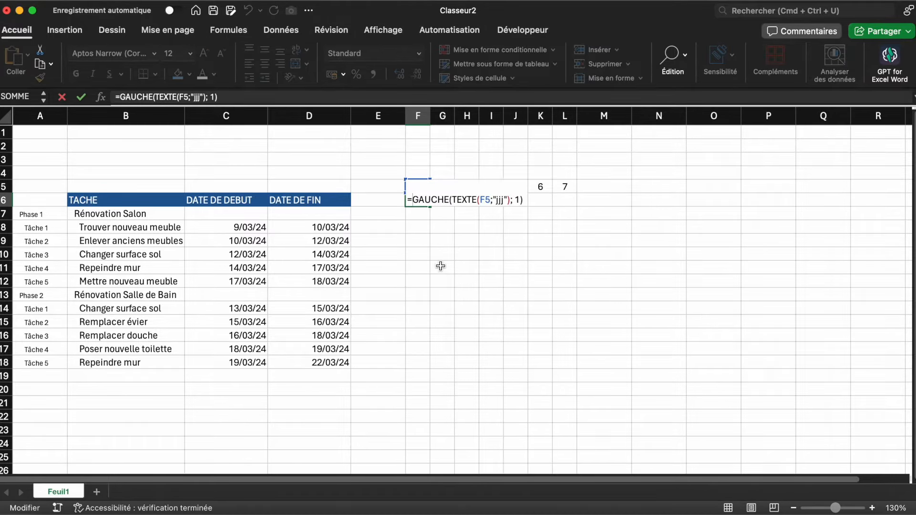
{"action": "type", "text": "NOMPROPRE"}
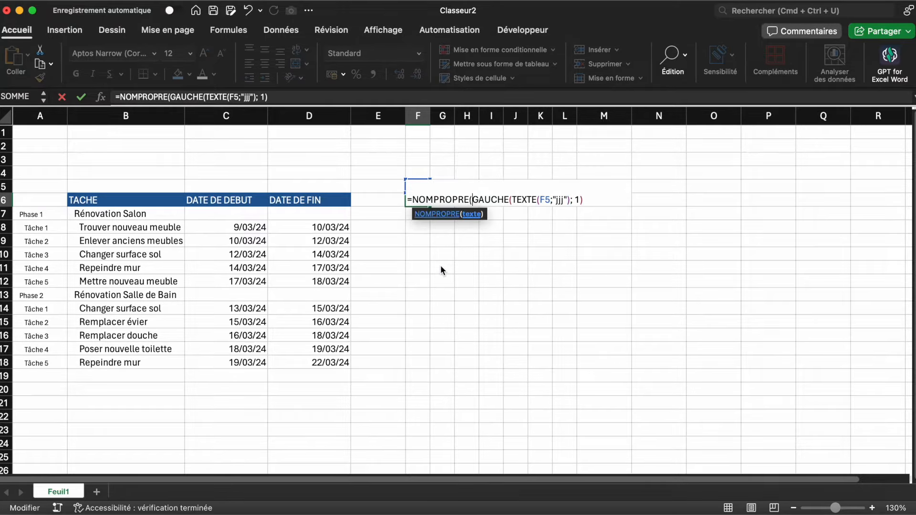
{"action": "type", "text": "("}
{"action": "key", "text": "Right"}
{"action": "type", "text": ")"}
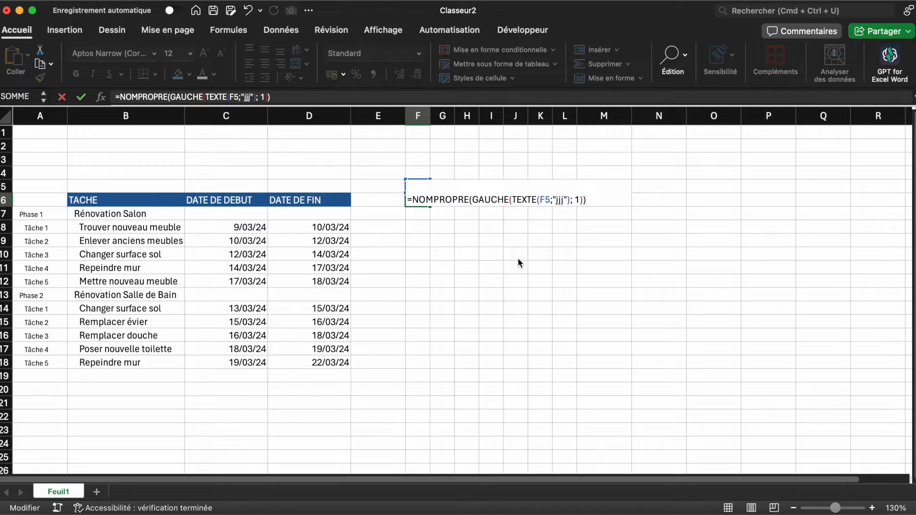
{"action": "key", "text": "Return"}
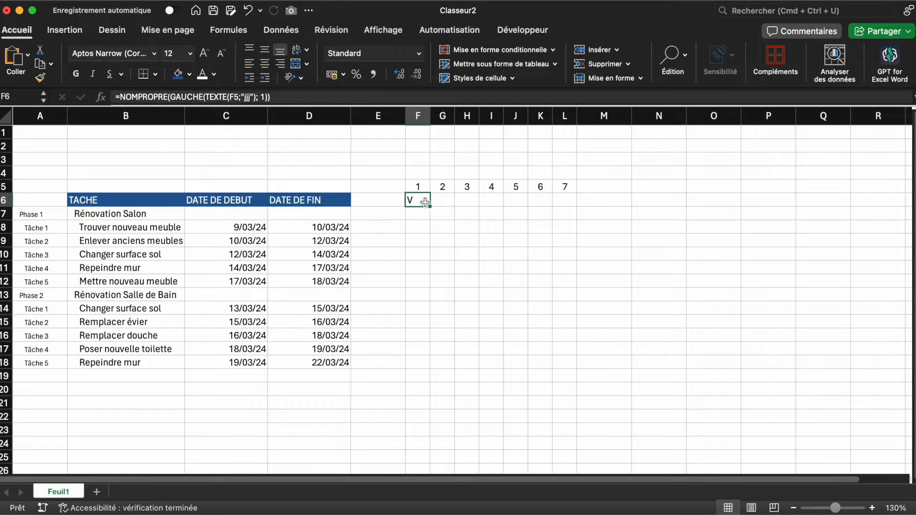
- Fill the weekday formula from F6 across to L6 and centre the letters
{"action": "left_click_drag", "start_coordinate": [429, 206], "coordinate": [565, 208]}
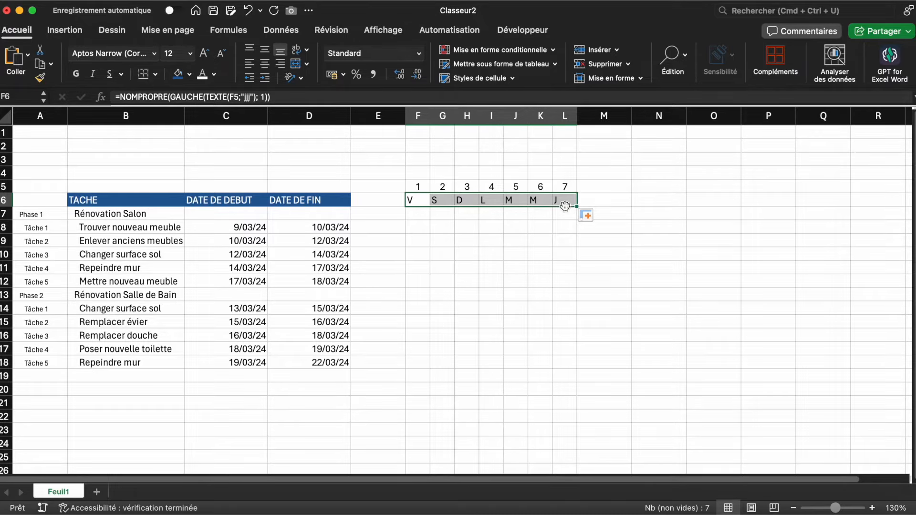
{"action": "key", "text": "super+e"}
{"action": "left_click", "coordinate": [542, 353]}
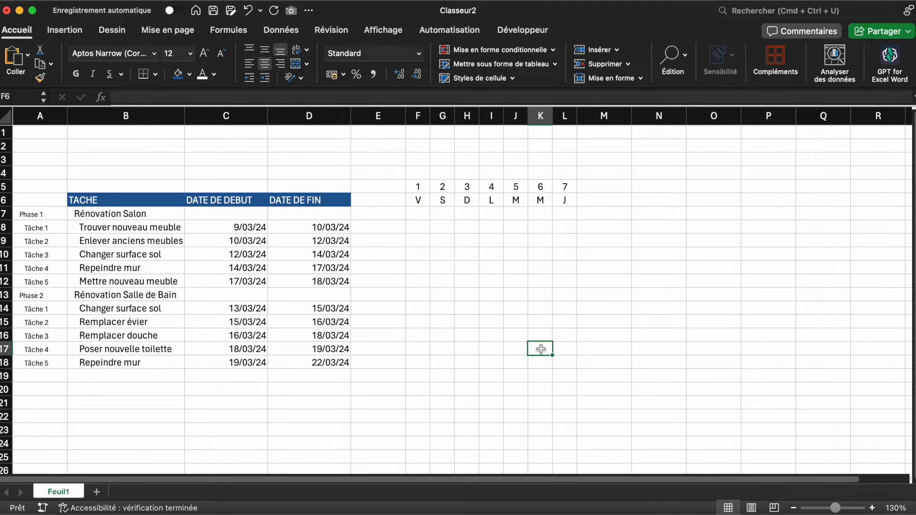
{"action": "left_click", "coordinate": [466, 254]}
- Merge and centre F4:L4 above the first week and enter the formula =F5 in it
{"action": "left_click_drag", "start_coordinate": [418, 173], "coordinate": [565, 178]}
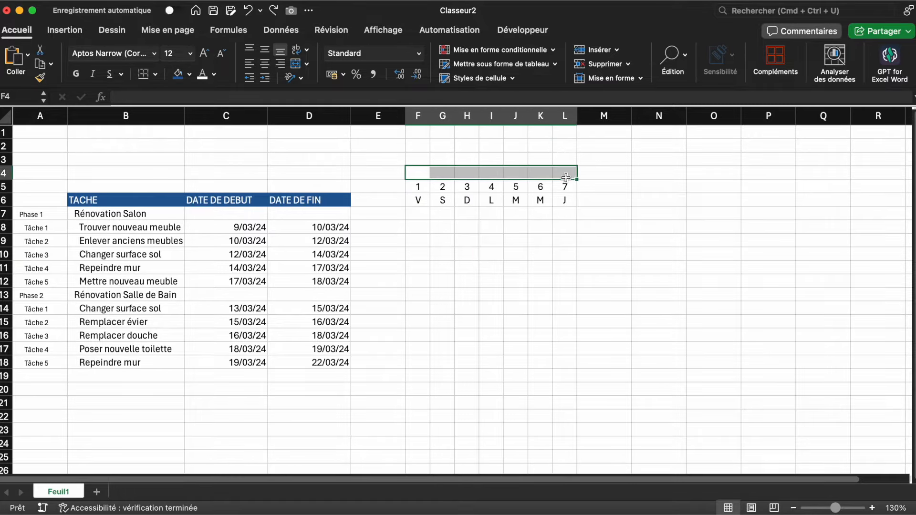
{"action": "left_click", "coordinate": [295, 64]}
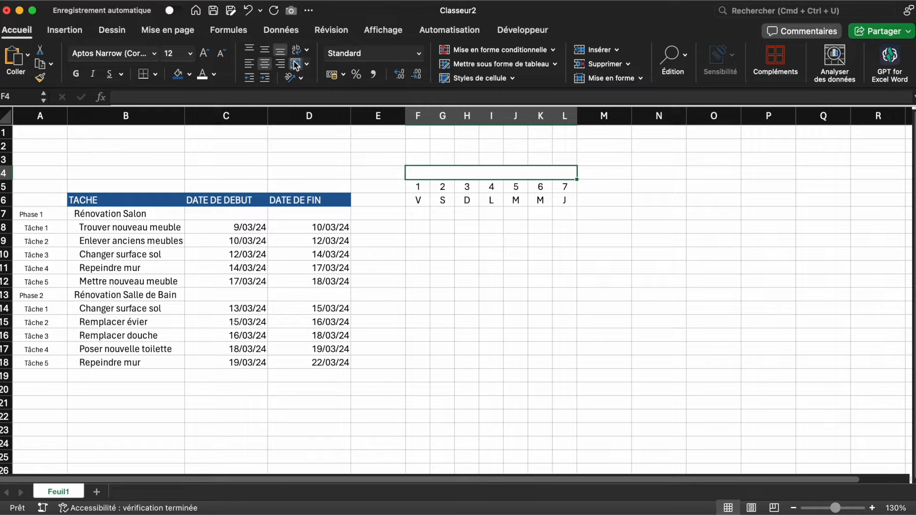
{"action": "type", "text": "="}
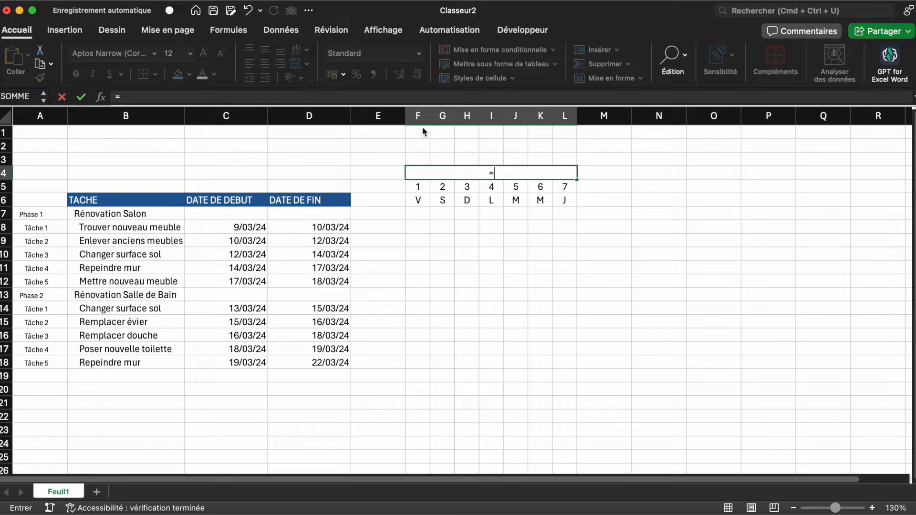
{"action": "left_click", "coordinate": [422, 188]}
{"action": "key", "text": "Return"}
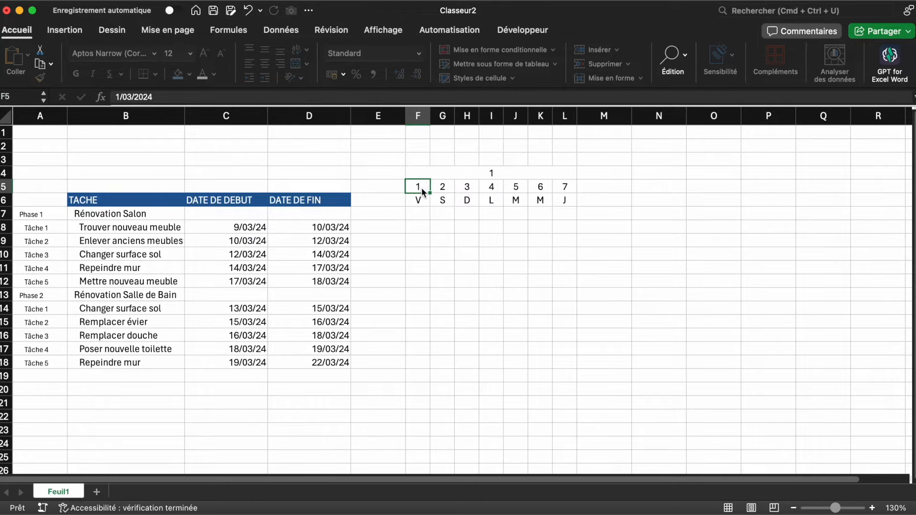
- Format the merged cell F4:L4 as a short date
{"action": "left_click", "coordinate": [437, 176]}
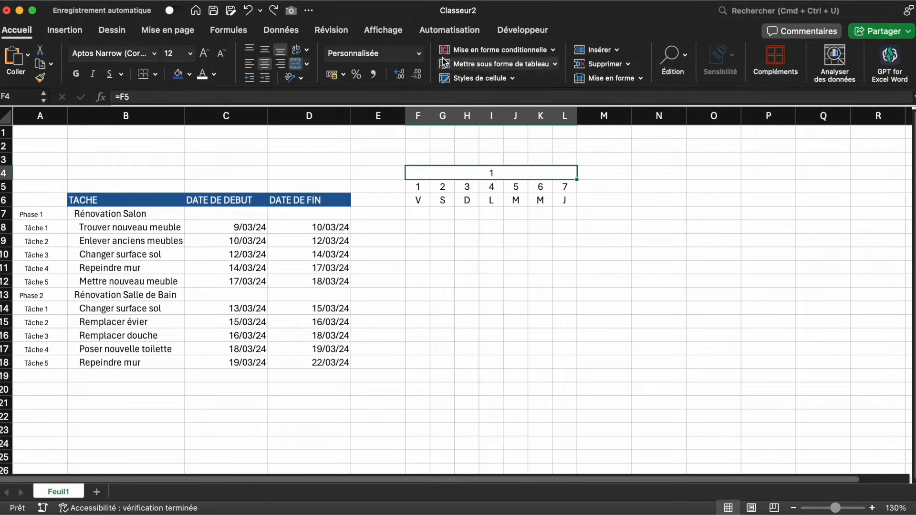
{"action": "left_click", "coordinate": [418, 54]}
{"action": "left_click", "coordinate": [404, 177]}
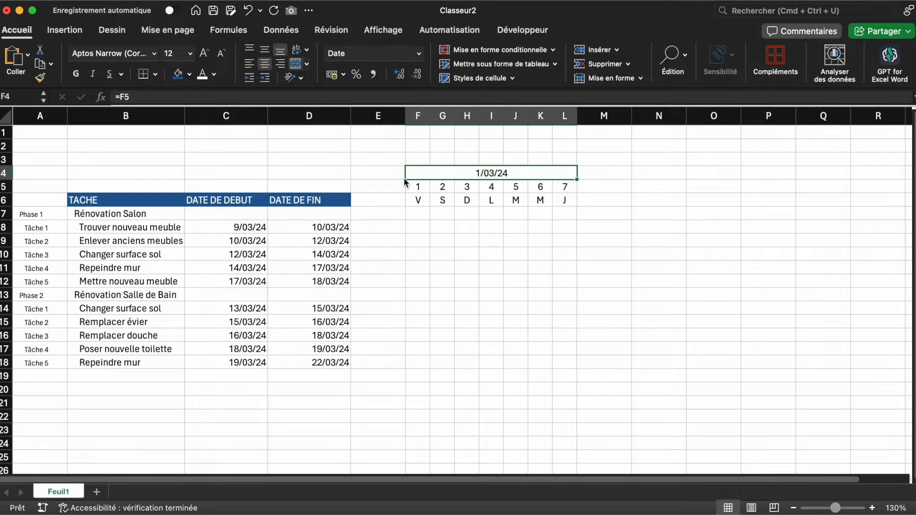
- Extend the first-week timeline columns F:L across to column AG with autofill, covering four weeks
{"action": "left_click_drag", "start_coordinate": [418, 116], "coordinate": [566, 115]}
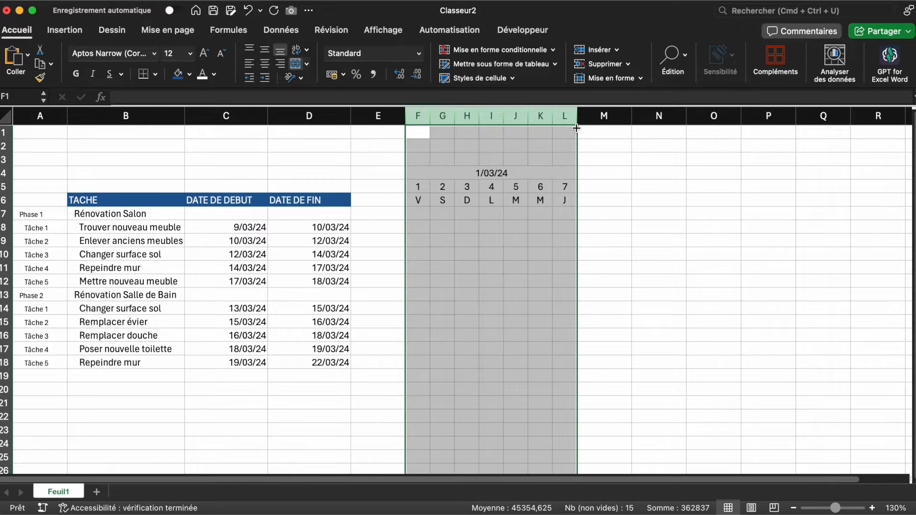
{"action": "left_click_drag", "start_coordinate": [781, 138], "coordinate": [881, 138]}
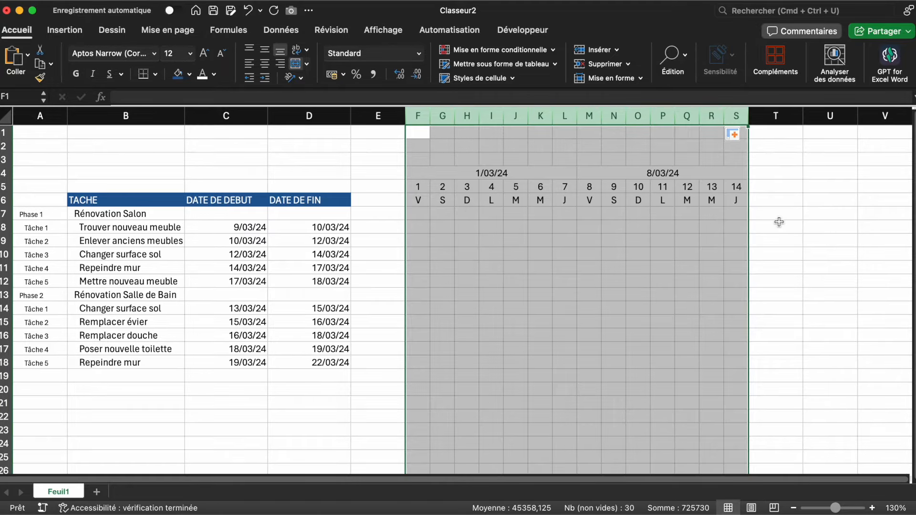
{"action": "scroll", "coordinate": [781, 218], "scroll_direction": "right", "scroll_amount": 5}
{"action": "left_click_drag", "start_coordinate": [604, 127], "coordinate": [902, 145]}
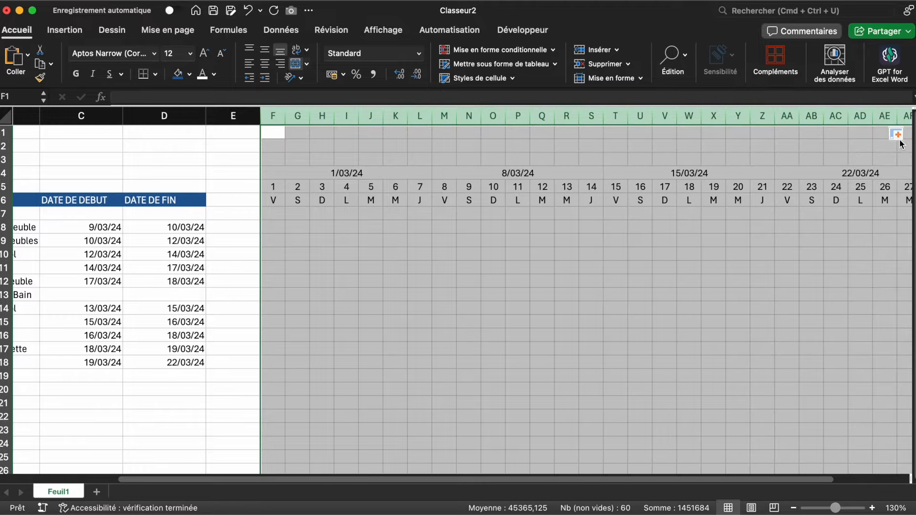
{"action": "scroll", "coordinate": [708, 260], "scroll_direction": "right", "scroll_amount": 4}
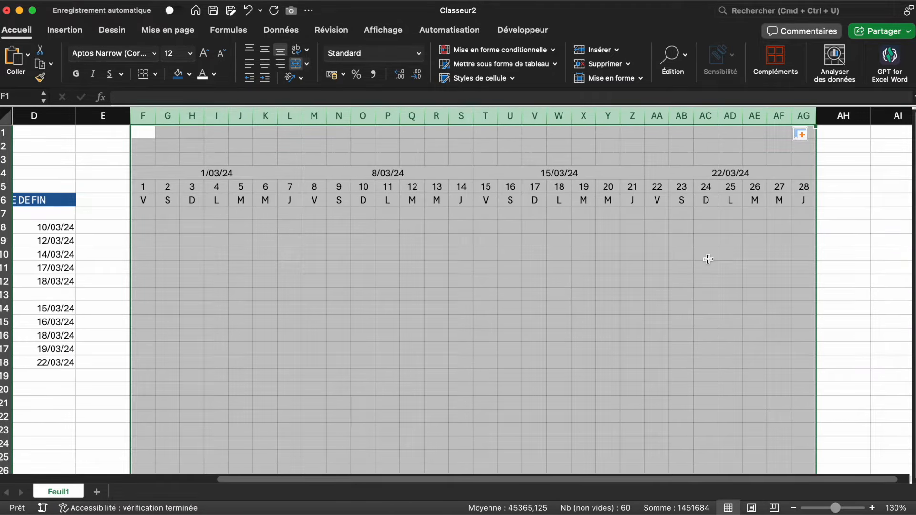
{"action": "left_click", "coordinate": [708, 259]}
{"action": "scroll", "coordinate": [572, 302], "scroll_direction": "left", "scroll_amount": 8}
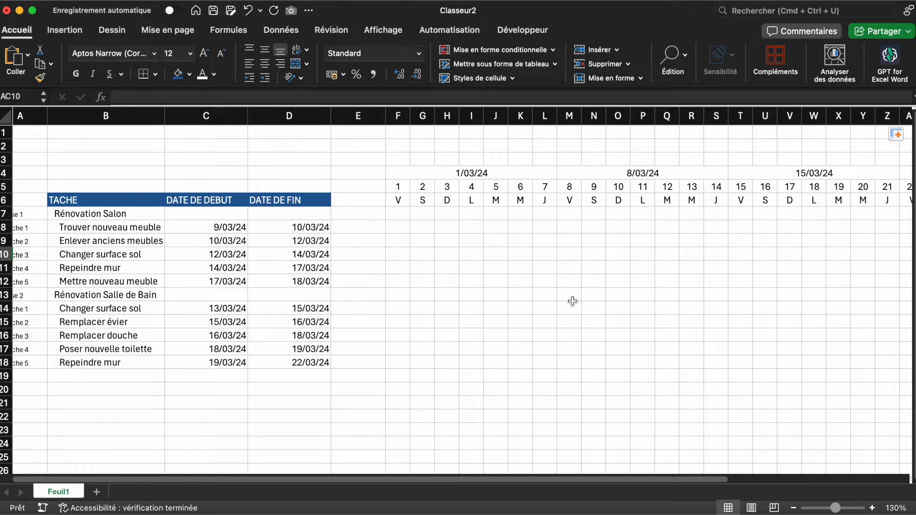
- Enter the label "Début du projet :" in B2 and the date 01/03/24 in C2
{"action": "left_click", "coordinate": [115, 147]}
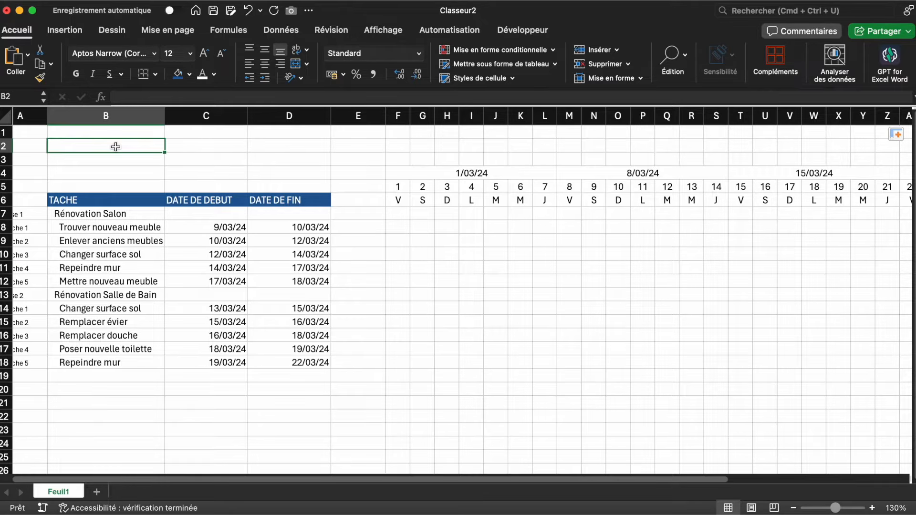
{"action": "type", "text": "Début du projet :"}
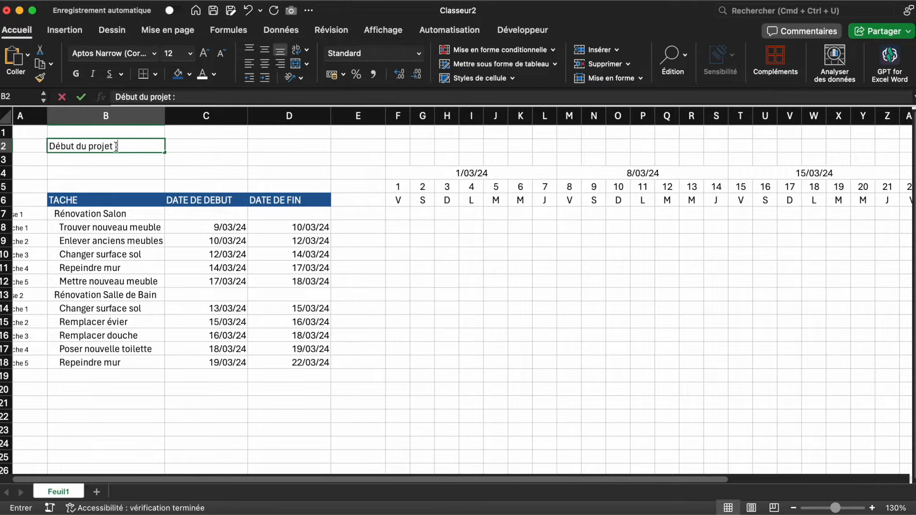
{"action": "key", "text": "Tab"}
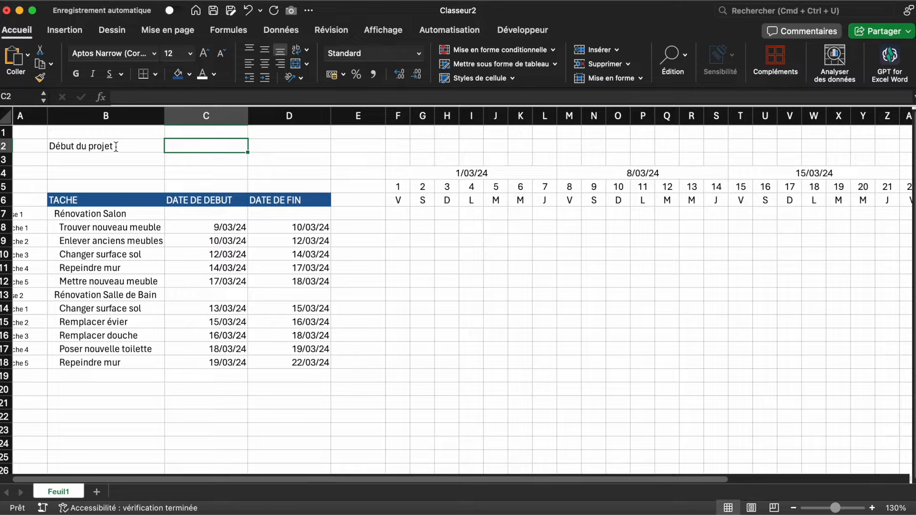
{"action": "type", "text": "01/03/24"}
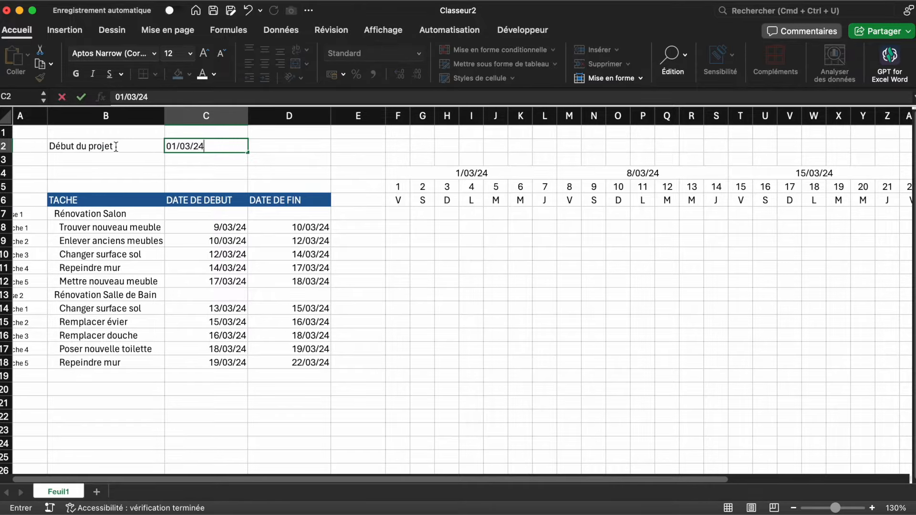
{"action": "key", "text": "Return"}
- Merge and centre C2:D2 and apply the custom date format jjjj, jj-mmmm-aaaa to it
{"action": "left_click_drag", "start_coordinate": [215, 145], "coordinate": [259, 144]}
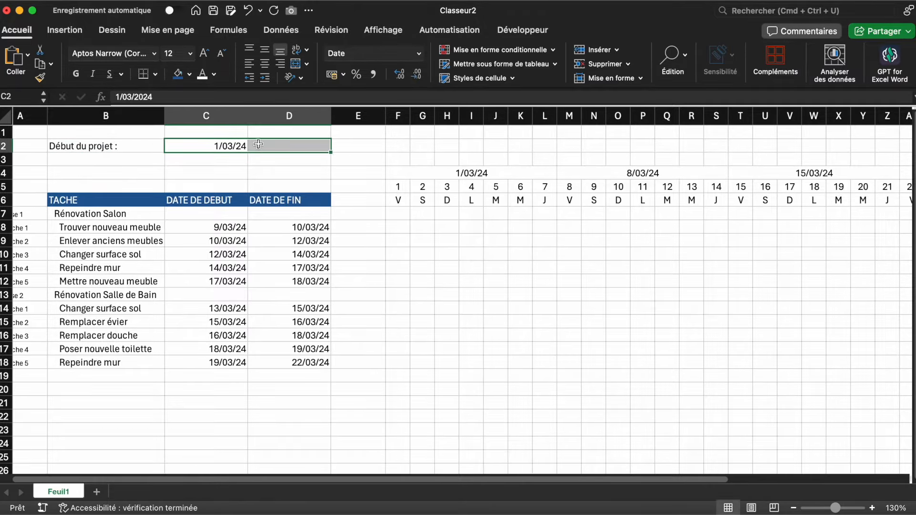
{"action": "left_click", "coordinate": [295, 64]}
{"action": "left_click", "coordinate": [419, 55]}
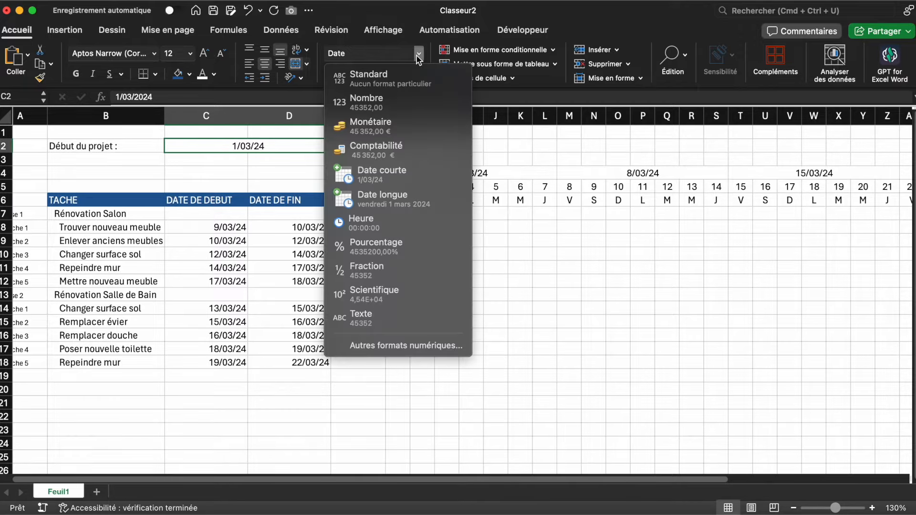
{"action": "left_click", "coordinate": [402, 343]}
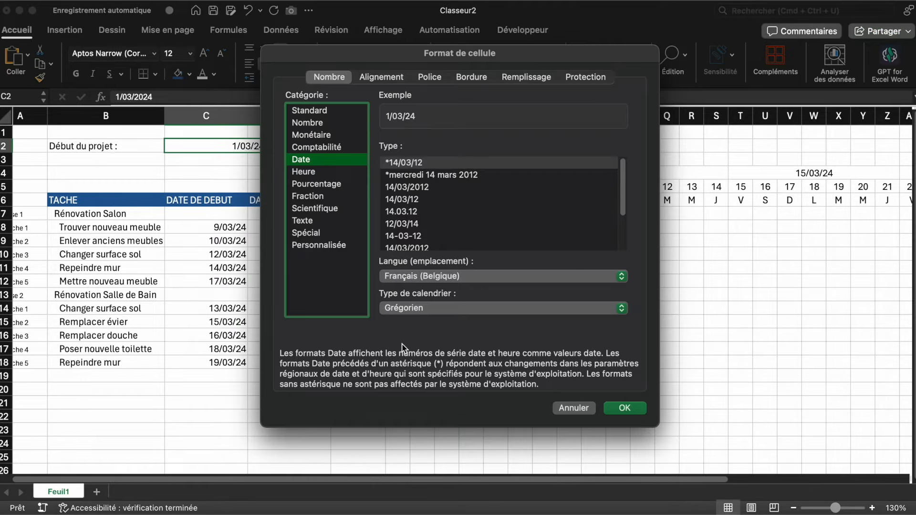
{"action": "left_click", "coordinate": [332, 246]}
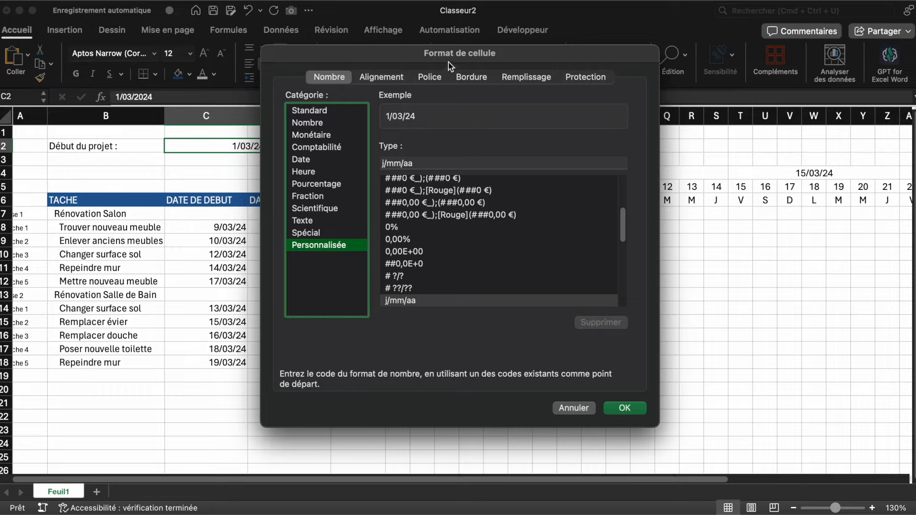
{"action": "triple_click", "coordinate": [431, 162]}
{"action": "key", "text": "BackSpace"}
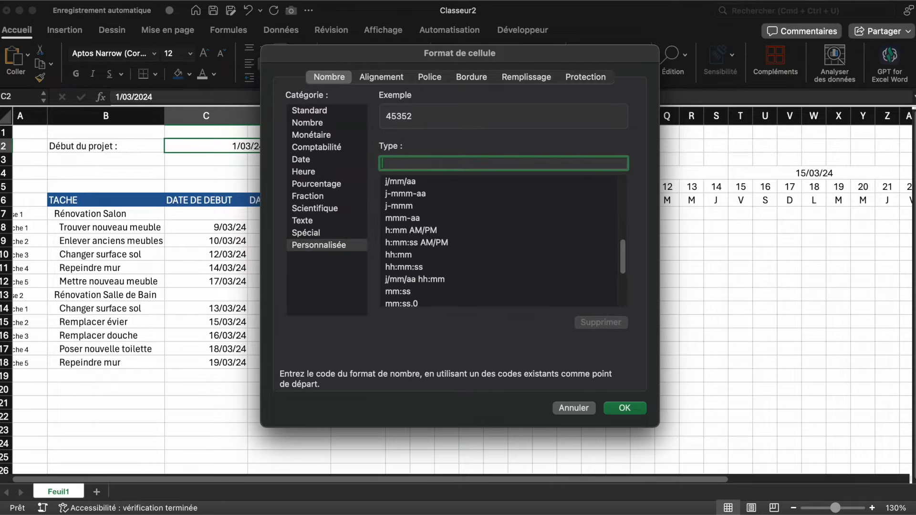
{"action": "type", "text": "jjjj, jj"}
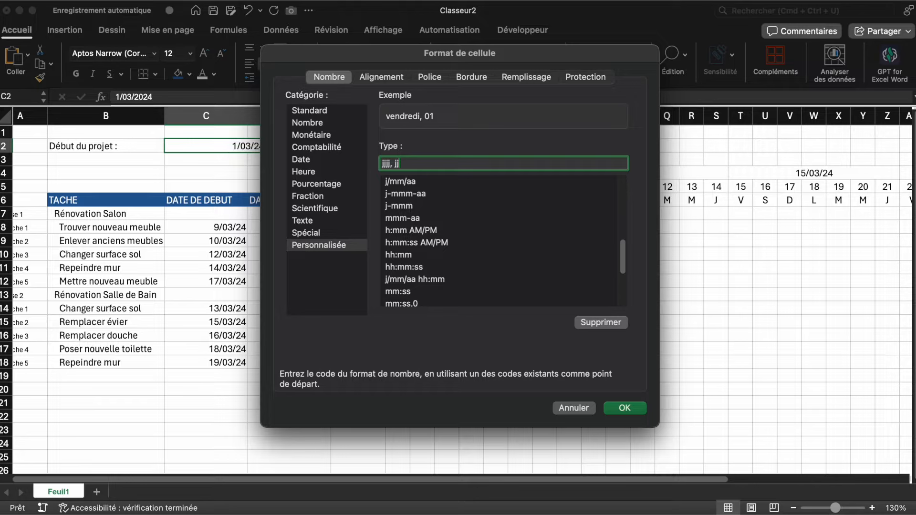
{"action": "type", "text": "mmmm-aaaa"}
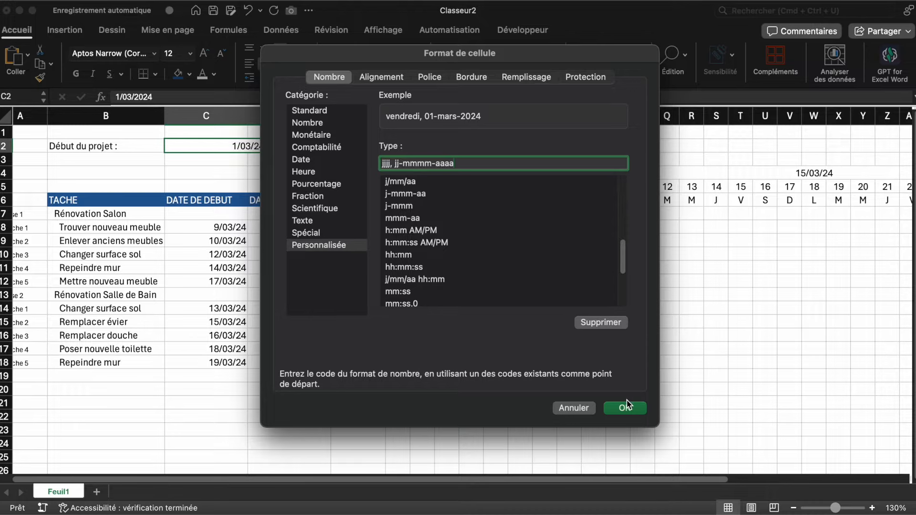
{"action": "left_click", "coordinate": [626, 405]}
{"action": "left_click", "coordinate": [397, 294]}
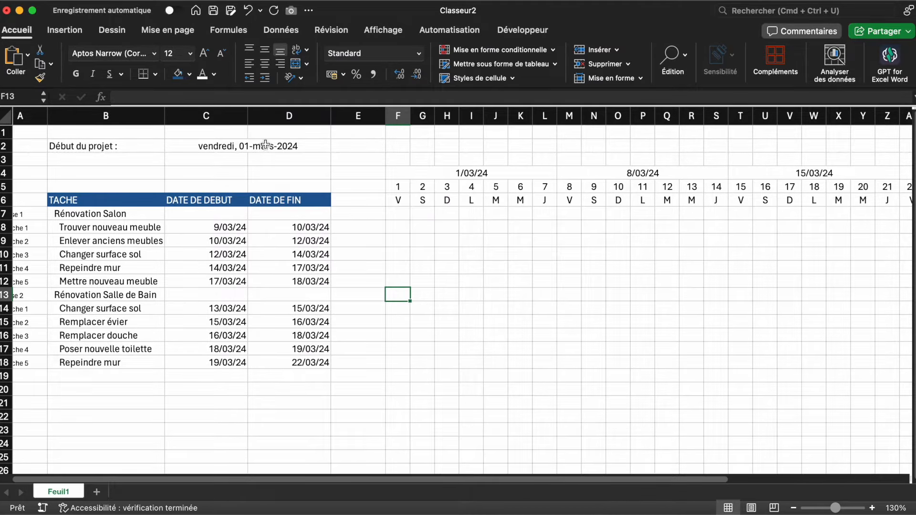
- Link the first timeline day in F5 to the project start date with the formula =C2
{"action": "left_click", "coordinate": [405, 185]}
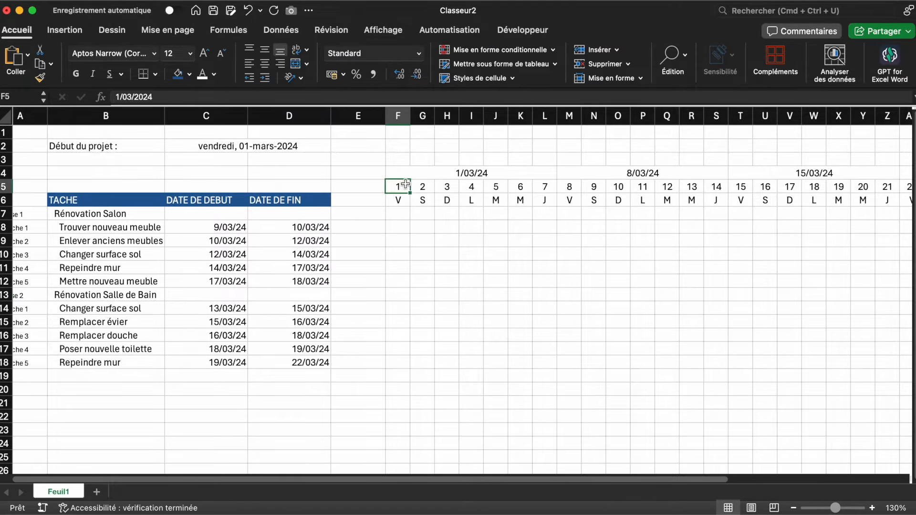
{"action": "type", "text": "="}
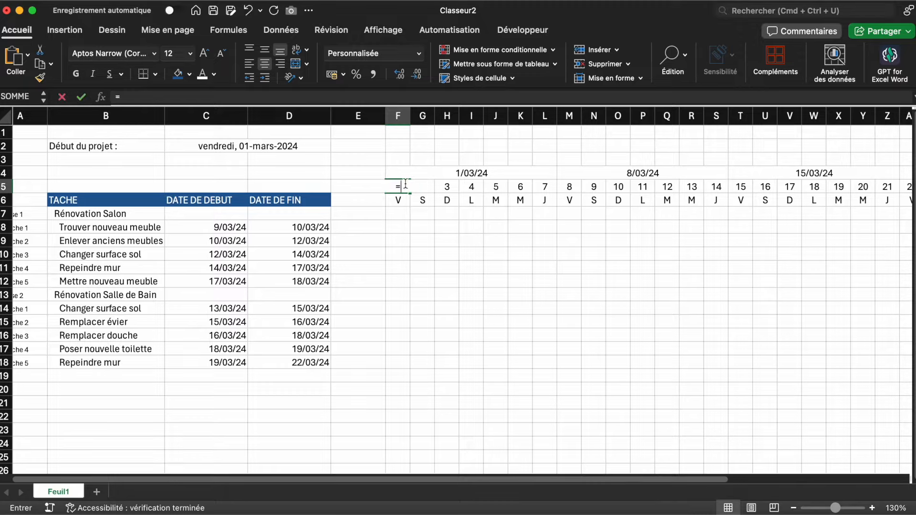
{"action": "left_click", "coordinate": [220, 149]}
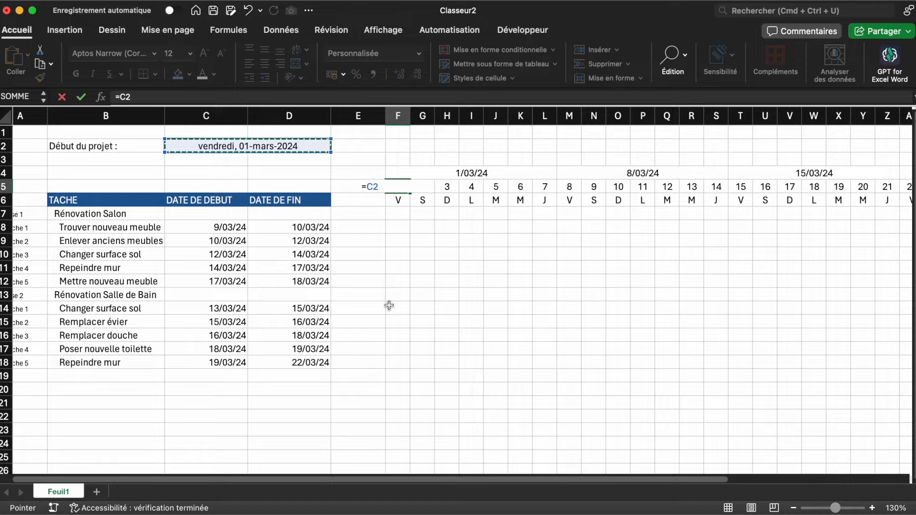
{"action": "key", "text": "Return"}
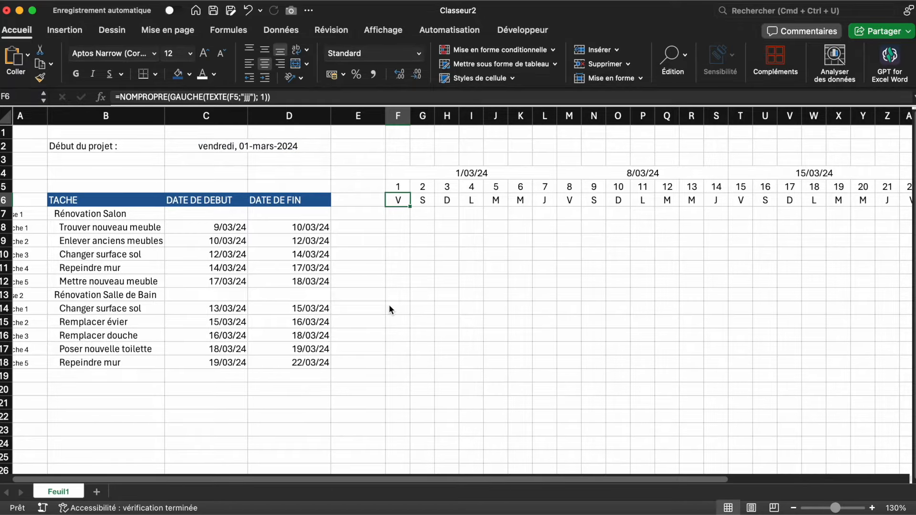
- Try 05/03/24 as the project start date in C2 and undo the change
{"action": "left_click", "coordinate": [212, 145]}
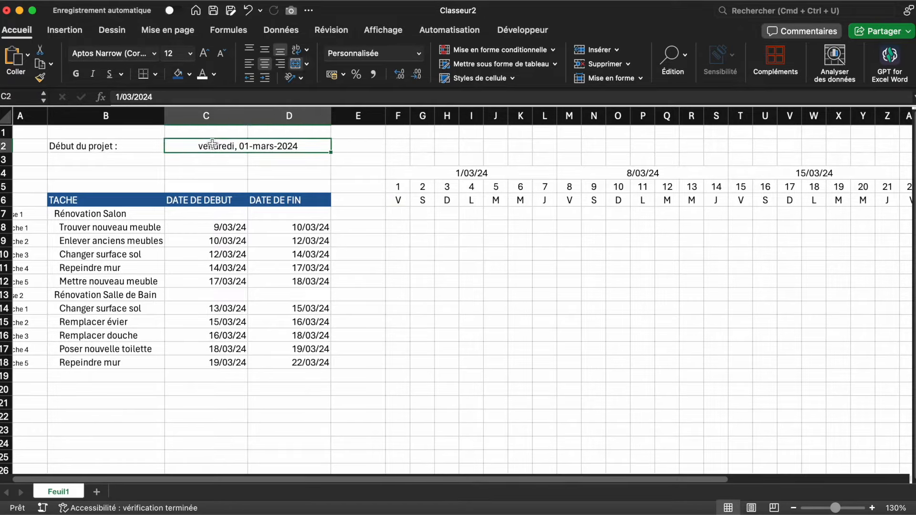
{"action": "type", "text": "05/03/24"}
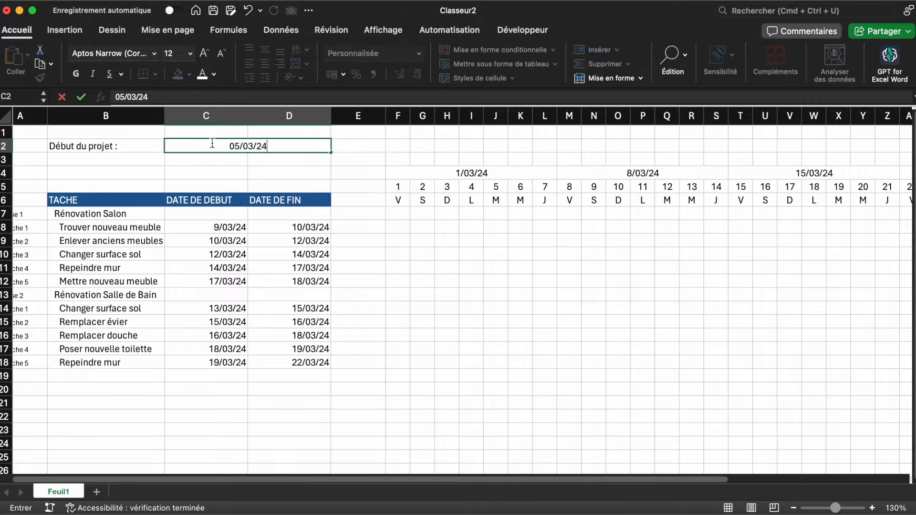
{"action": "key", "text": "Return"}
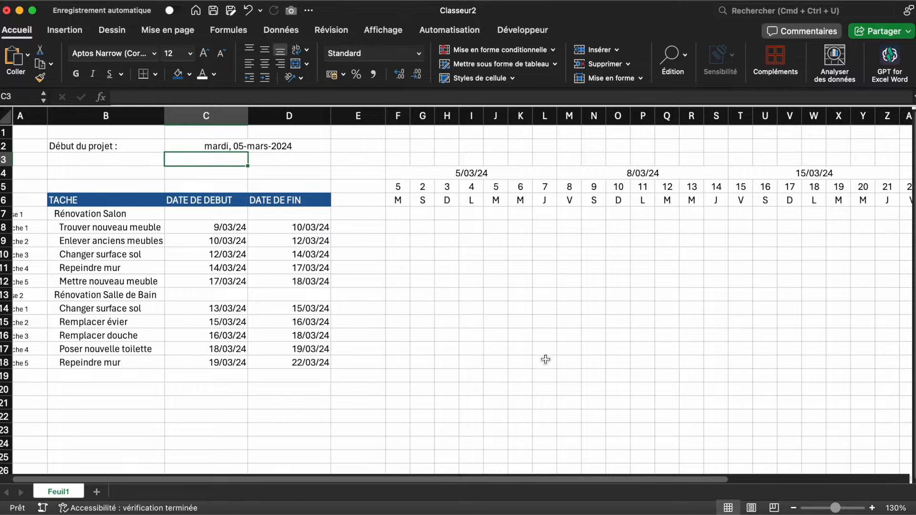
{"action": "key", "text": "super+z"}
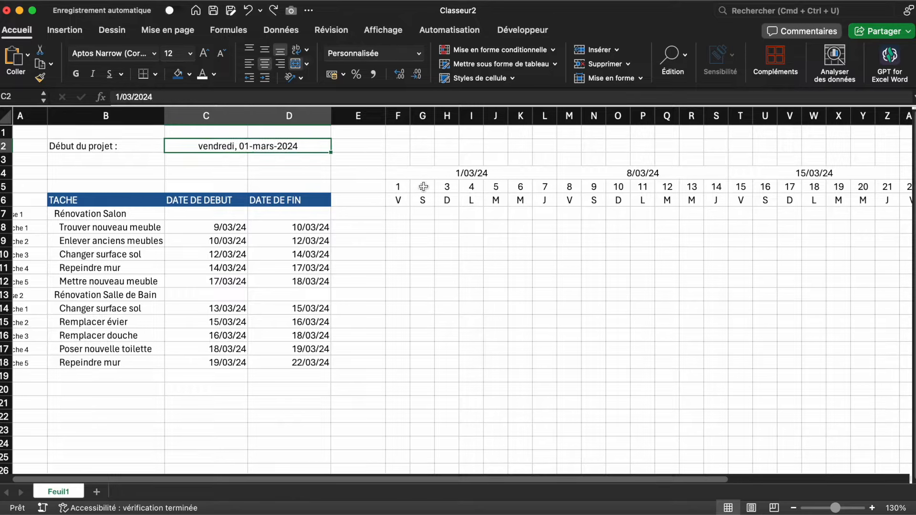
- Replace the date in G5 with the formula =F5+1
{"action": "left_click", "coordinate": [426, 186]}
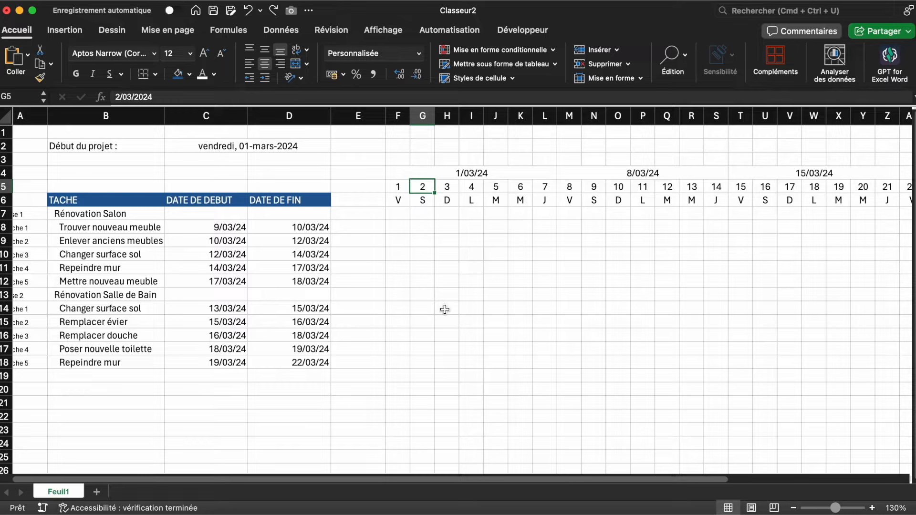
{"action": "type", "text": "="}
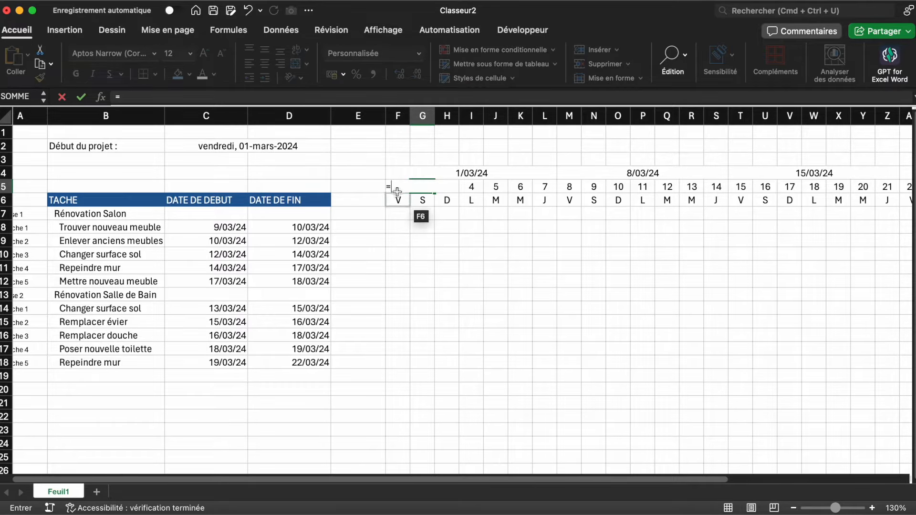
{"action": "left_click", "coordinate": [392, 186]}
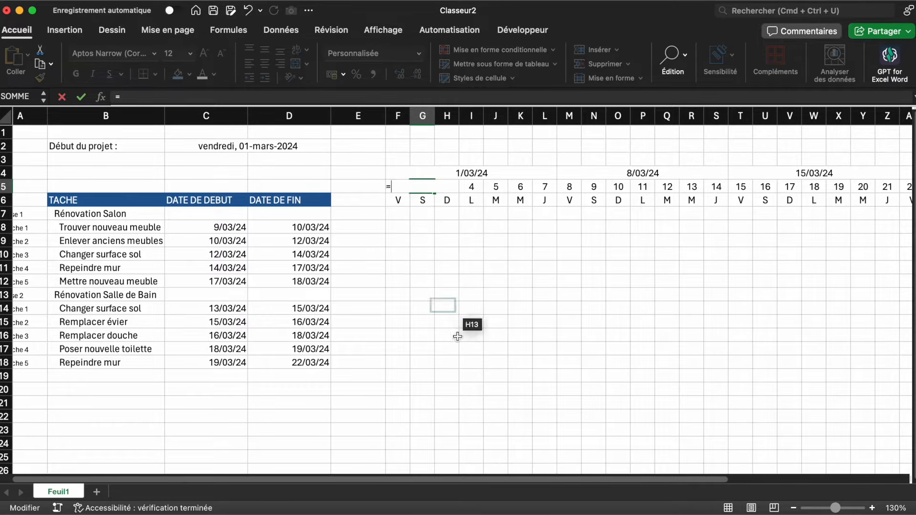
{"action": "type", "text": "F5"}
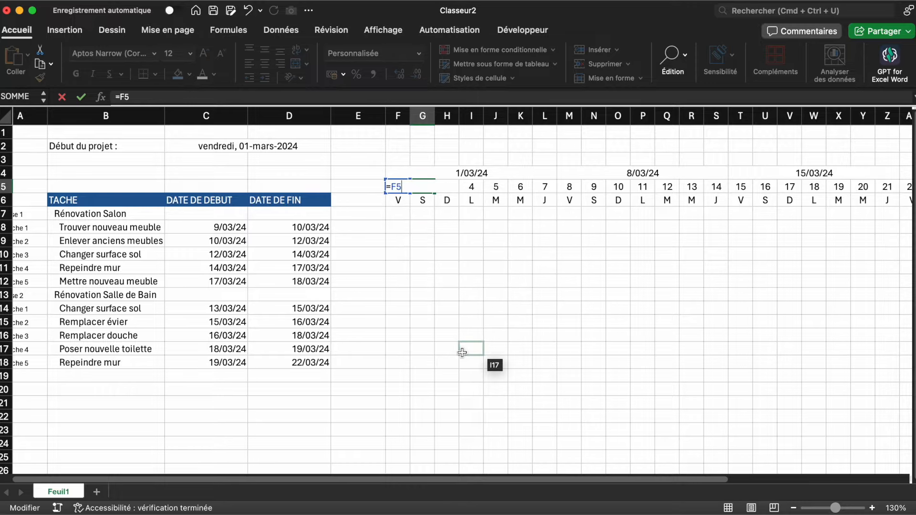
{"action": "type", "text": "+1"}
{"action": "key", "text": "Return"}
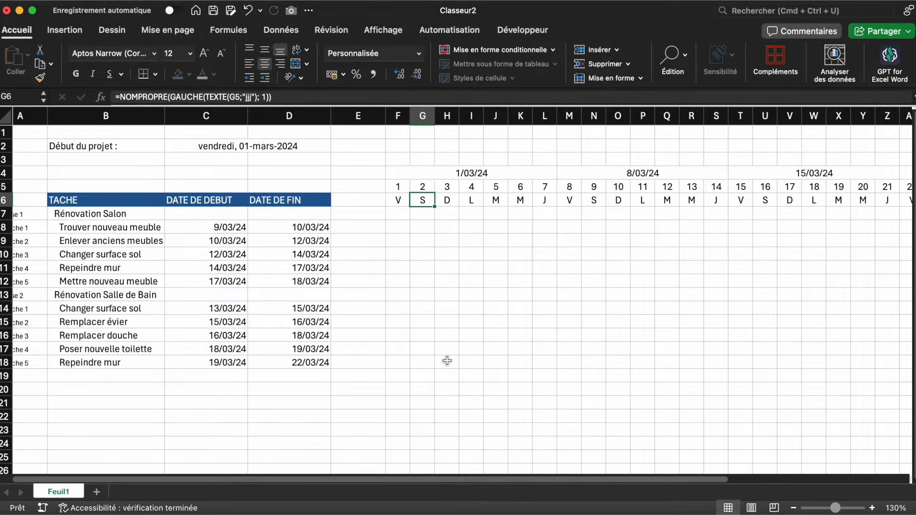
- Fill the next-day formula from G5 across the timeline row to AG5
{"action": "key", "text": "Up"}
{"action": "scroll", "coordinate": [472, 258], "scroll_direction": "right", "scroll_amount": 2}
{"action": "scroll", "coordinate": [472, 258], "scroll_direction": "right", "scroll_amount": 3}
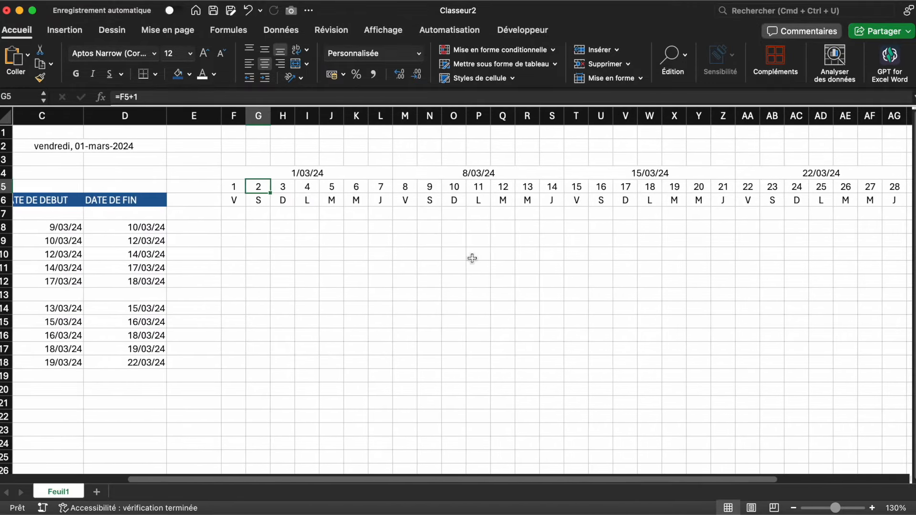
{"action": "left_click_drag", "start_coordinate": [188, 194], "coordinate": [816, 192]}
- Test the linked timeline by setting the project start date in C2 to 05/03/24
{"action": "left_click", "coordinate": [156, 185]}
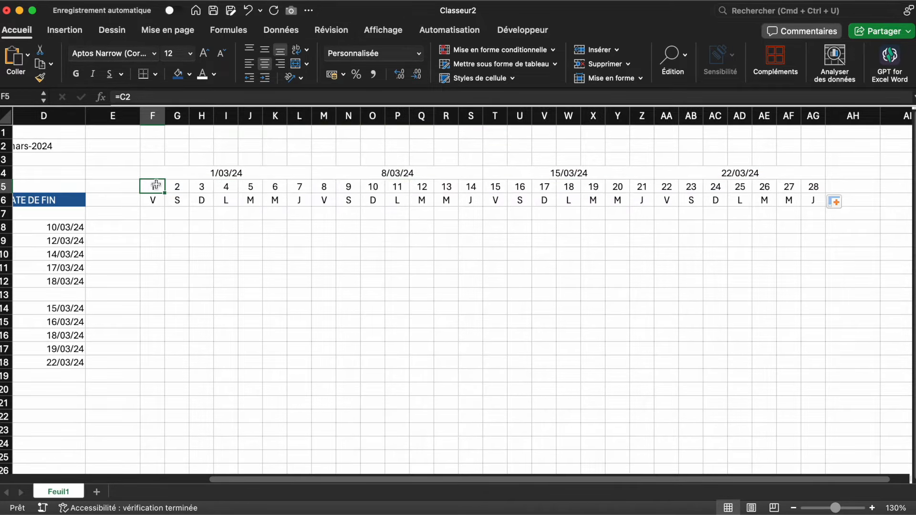
{"action": "scroll", "coordinate": [156, 185], "scroll_direction": "left", "scroll_amount": 3}
{"action": "left_click", "coordinate": [63, 144]}
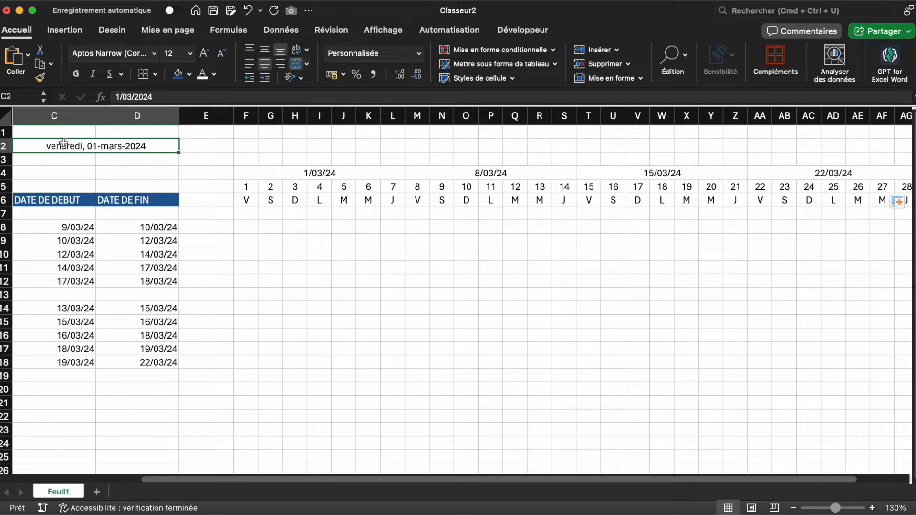
{"action": "type", "text": "05/03/24"}
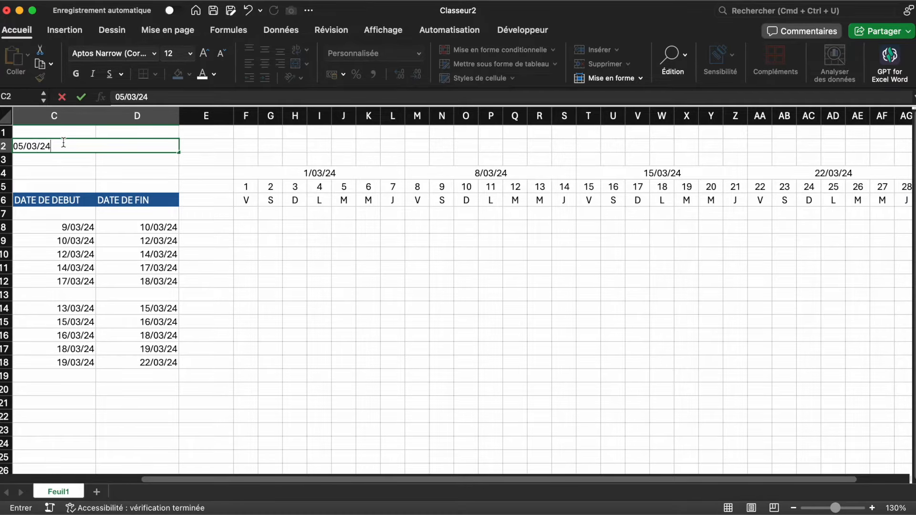
{"action": "key", "text": "Return"}
{"action": "scroll", "coordinate": [390, 249], "scroll_direction": "left", "scroll_amount": 3}
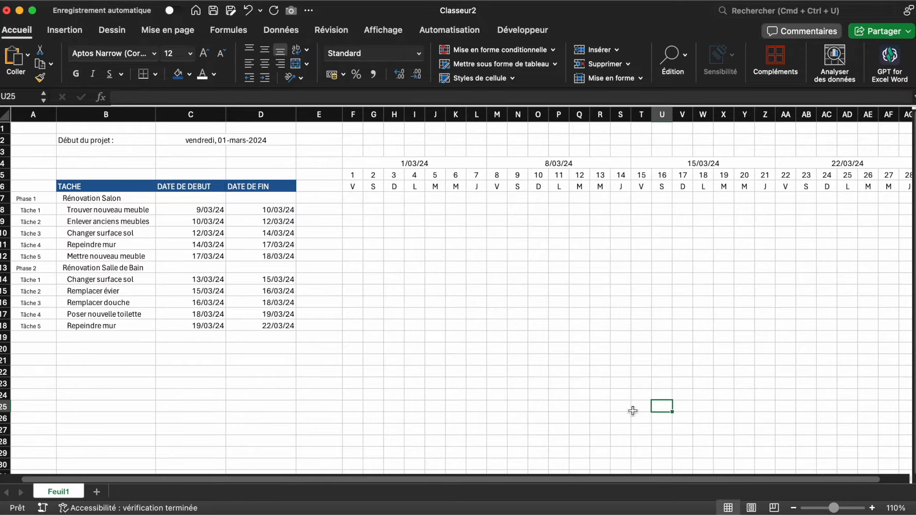
- Add a grey outline border around the project start date in C2
{"action": "left_click", "coordinate": [589, 325]}
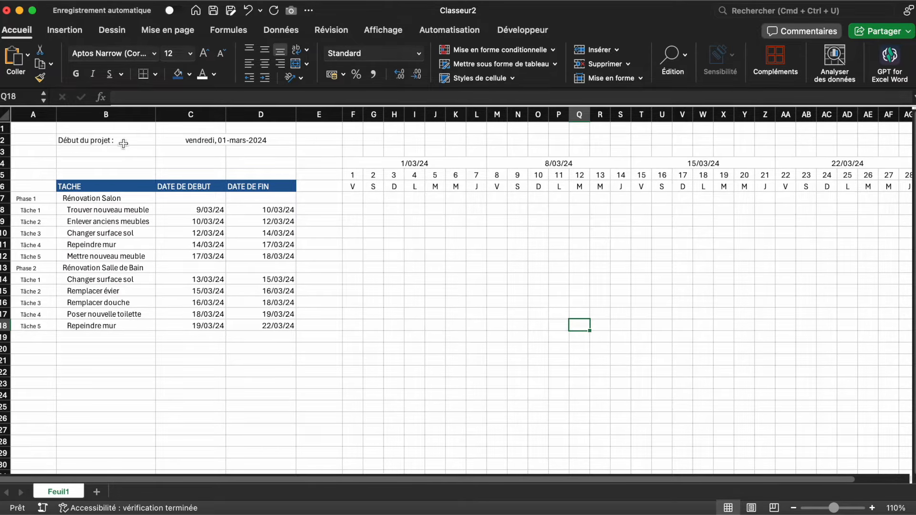
{"action": "left_click", "coordinate": [195, 141]}
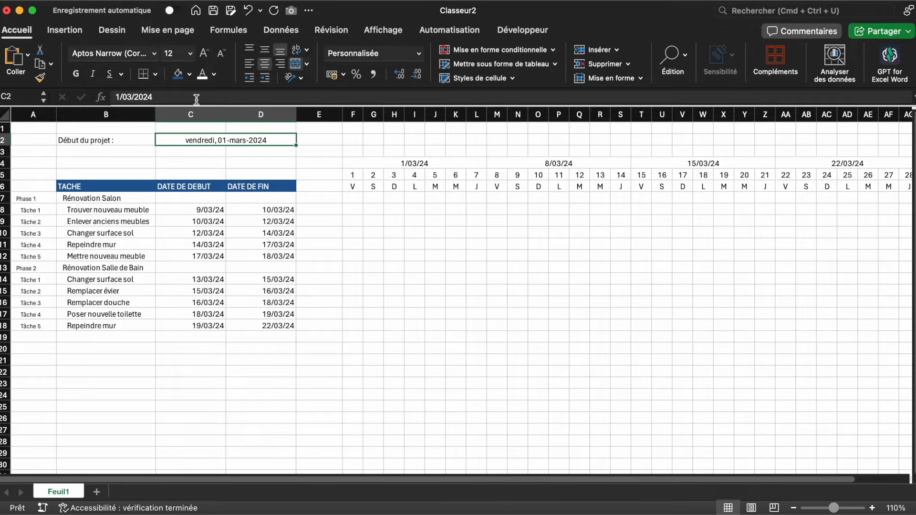
{"action": "left_click", "coordinate": [156, 73]}
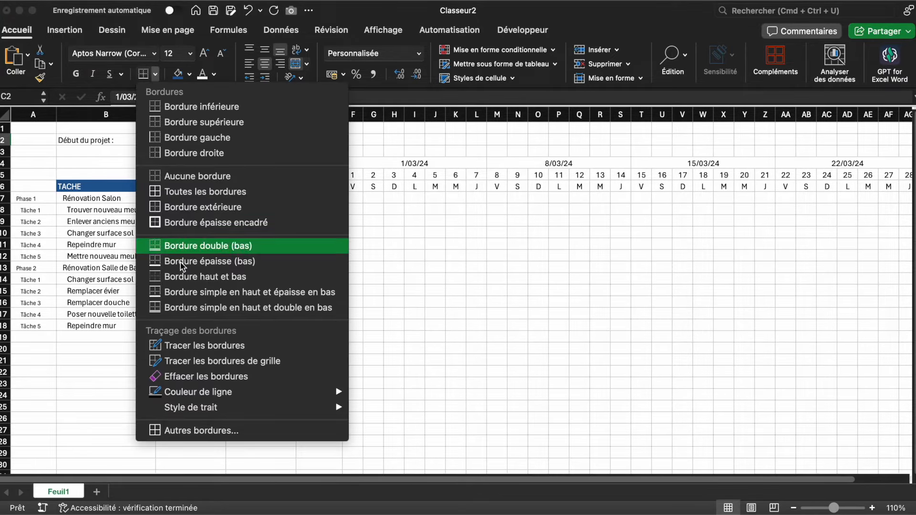
{"action": "left_click", "coordinate": [184, 430]}
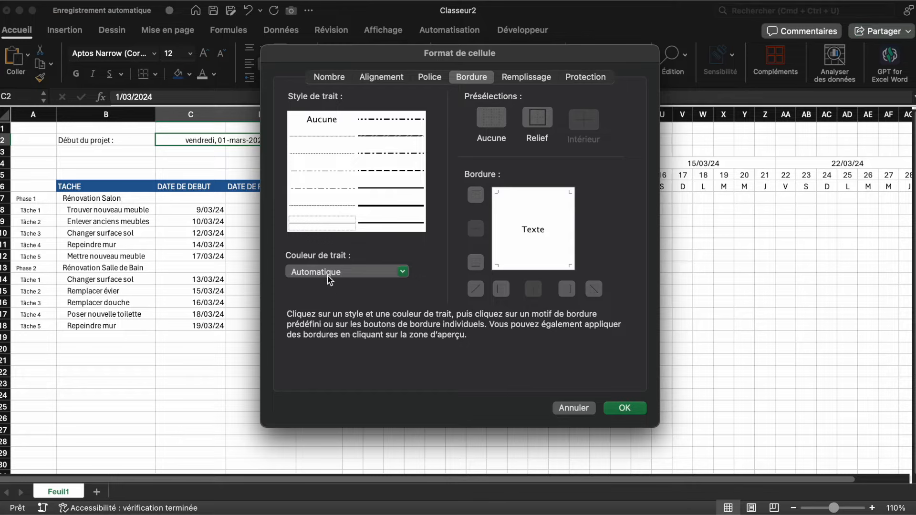
{"action": "left_click", "coordinate": [329, 280]}
{"action": "left_click", "coordinate": [296, 365]}
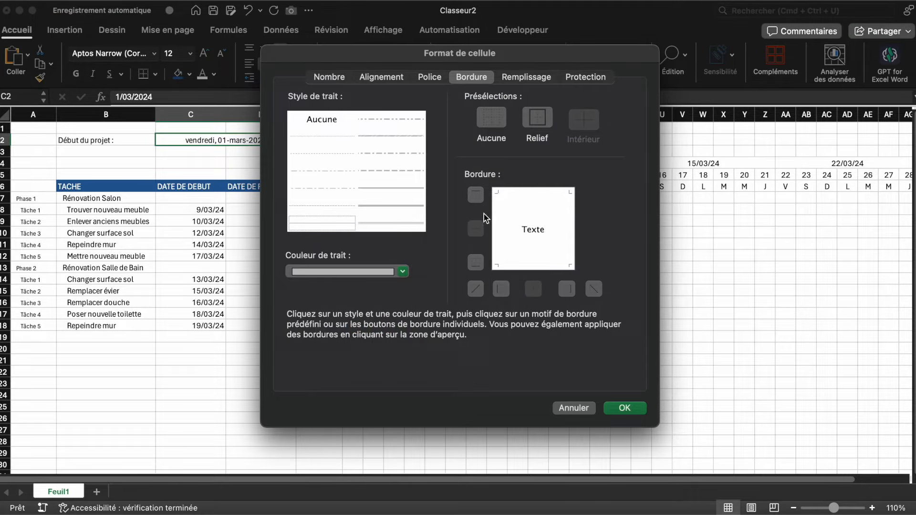
{"action": "left_click", "coordinate": [539, 124]}
{"action": "left_click", "coordinate": [617, 411]}
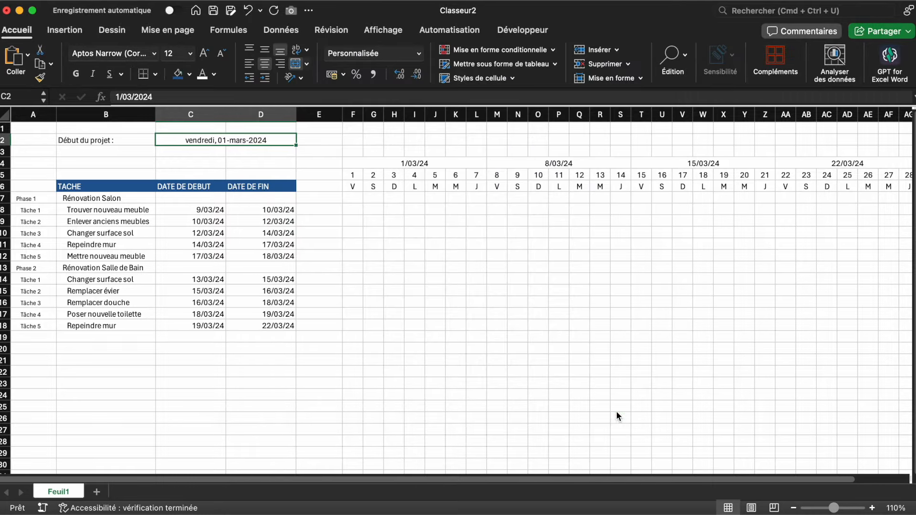
{"action": "left_click", "coordinate": [561, 338]}
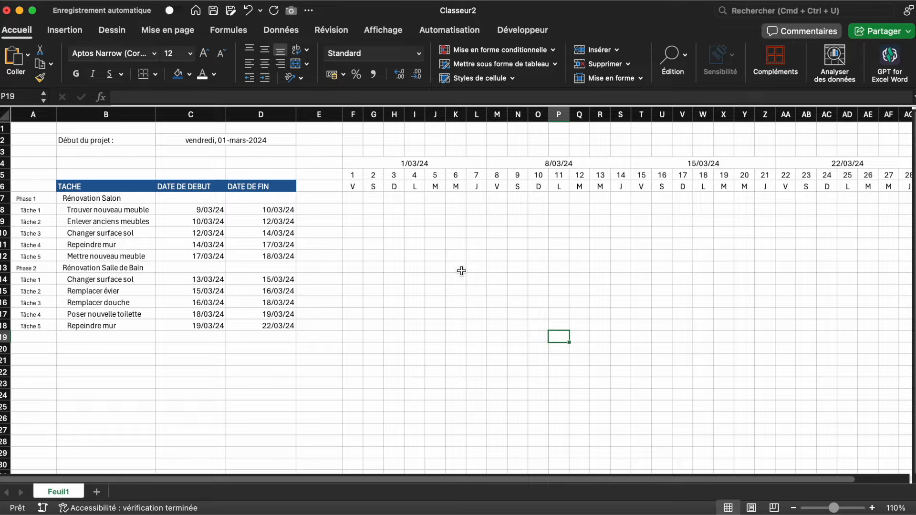
{"action": "left_click", "coordinate": [97, 198]}
{"action": "left_click", "coordinate": [78, 270]}
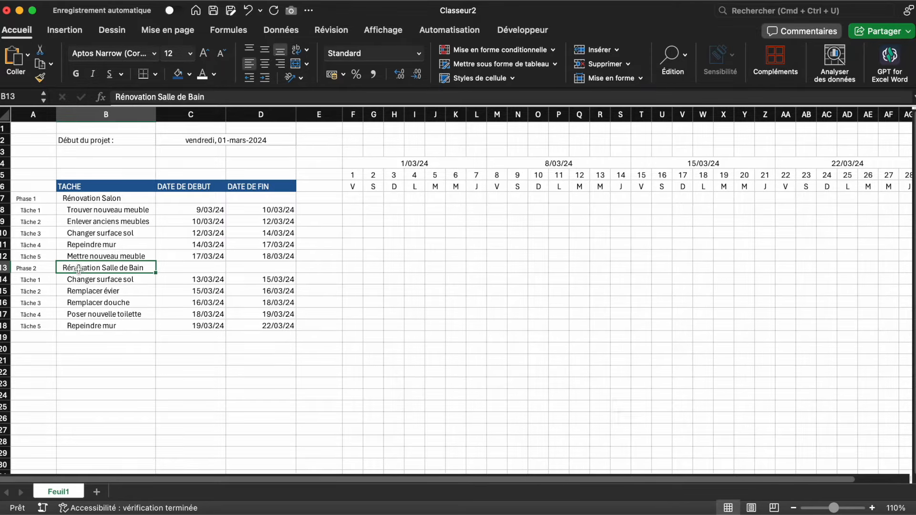
{"action": "left_click", "coordinate": [447, 270]}
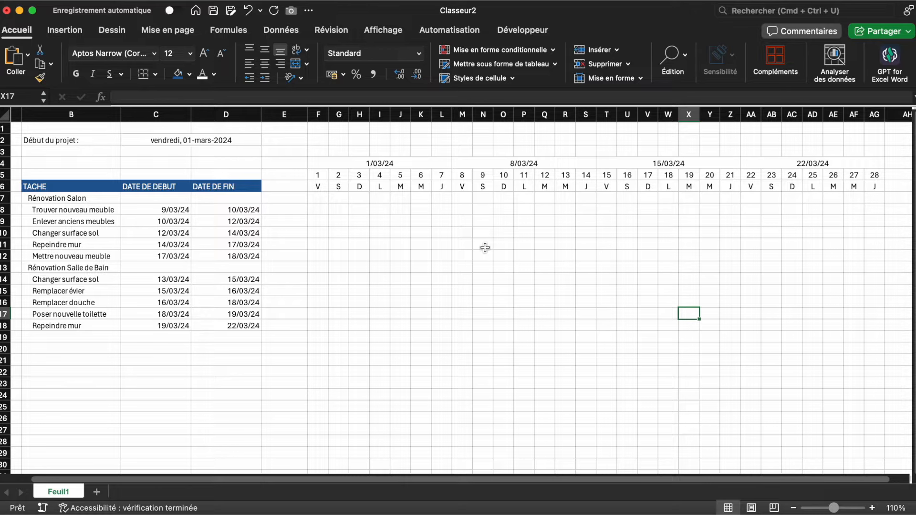
- Extend the dark blue fill and white font of the header row across E6:AG6
{"action": "left_click_drag", "start_coordinate": [294, 187], "coordinate": [875, 187]}
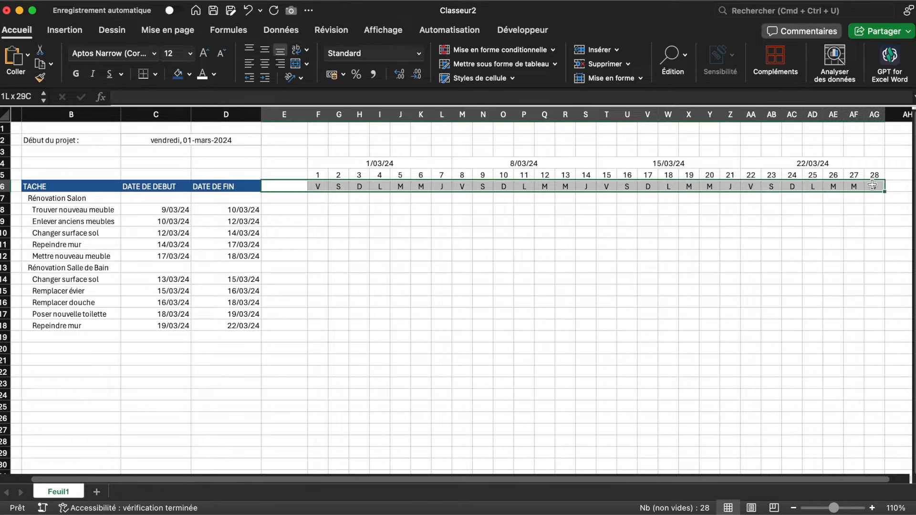
{"action": "left_click", "coordinate": [178, 75]}
{"action": "left_click", "coordinate": [202, 75]}
{"action": "left_click", "coordinate": [362, 268]}
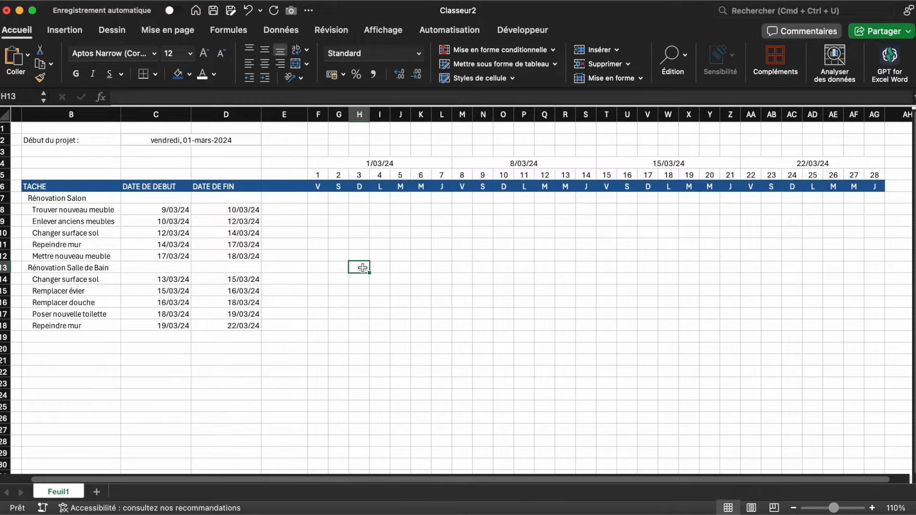
- Fill the first week's date and day-number cells, F4:L5, with a light blue theme colour
{"action": "left_click", "coordinate": [341, 163]}
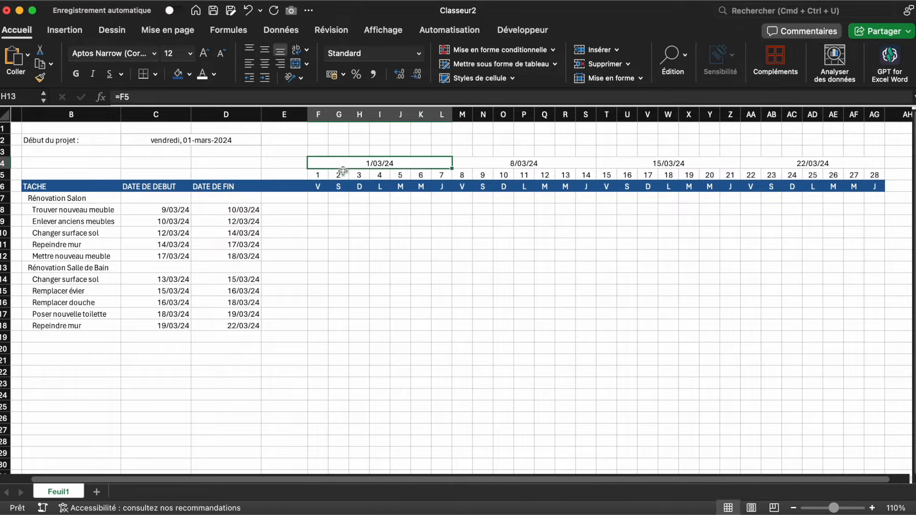
{"action": "left_click_drag", "start_coordinate": [342, 162], "coordinate": [342, 175]}
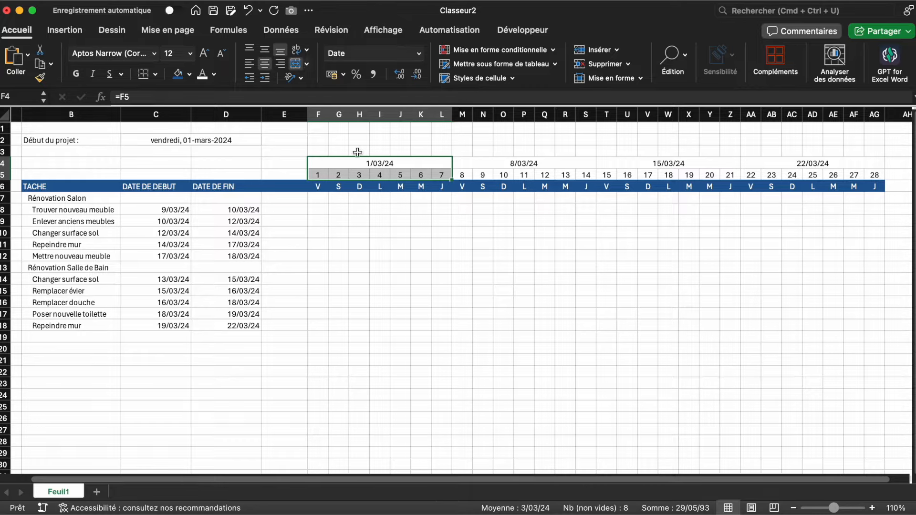
{"action": "left_click", "coordinate": [189, 74]}
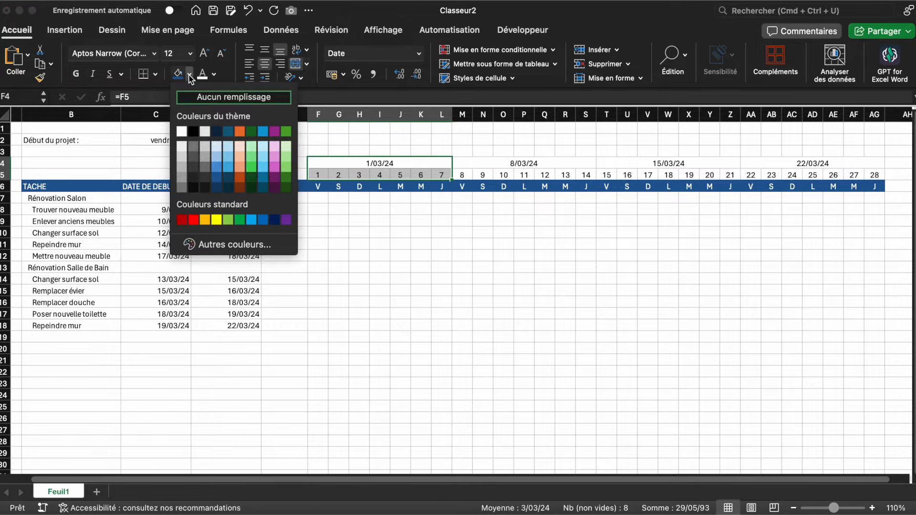
{"action": "left_click", "coordinate": [217, 157]}
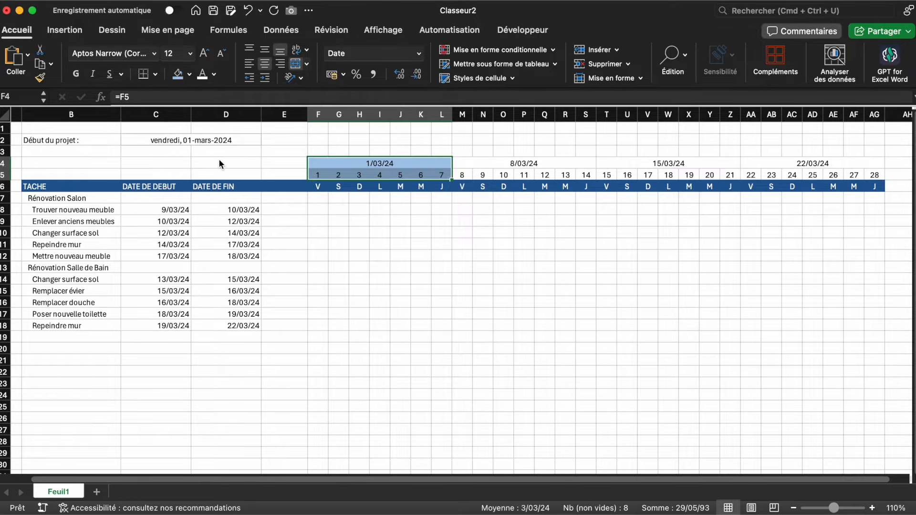
- Add dark blue borders to the left, top and right edges of the first week's block F4:L5
{"action": "left_click", "coordinate": [155, 75]}
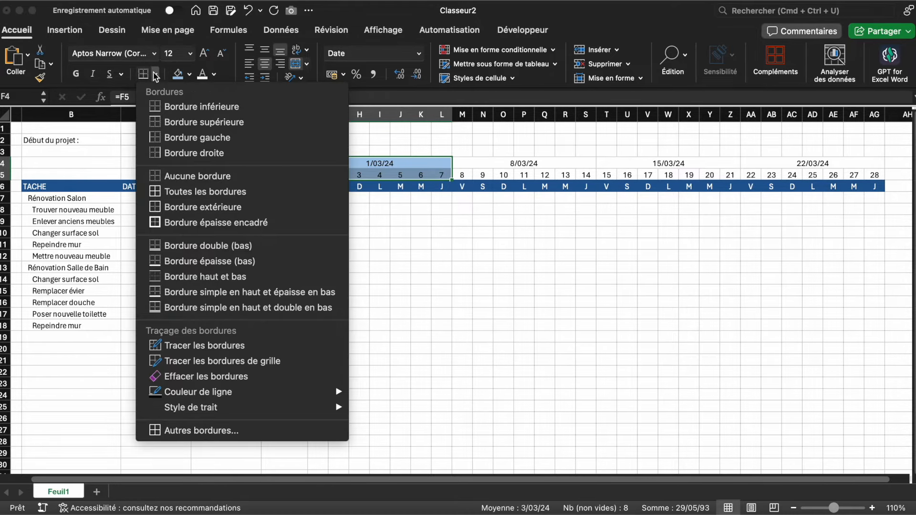
{"action": "left_click", "coordinate": [167, 430]}
{"action": "left_click", "coordinate": [334, 271]}
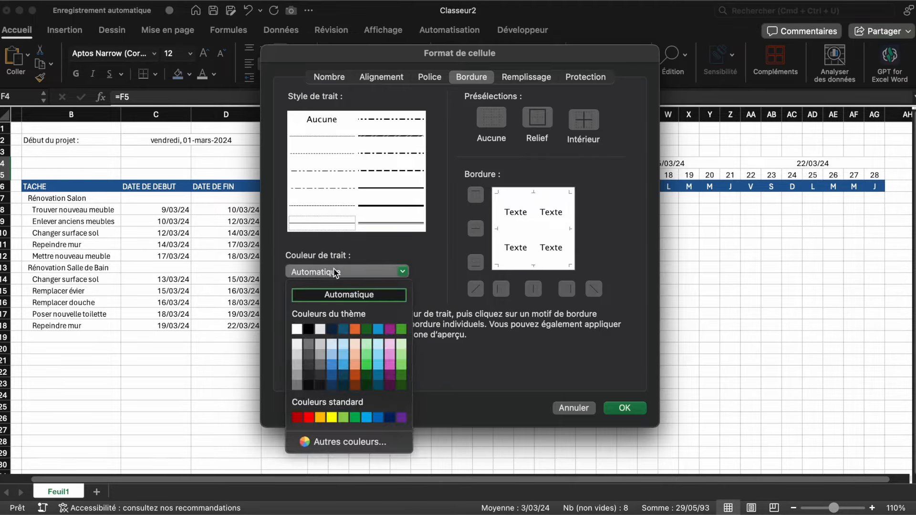
{"action": "left_click", "coordinate": [329, 375]}
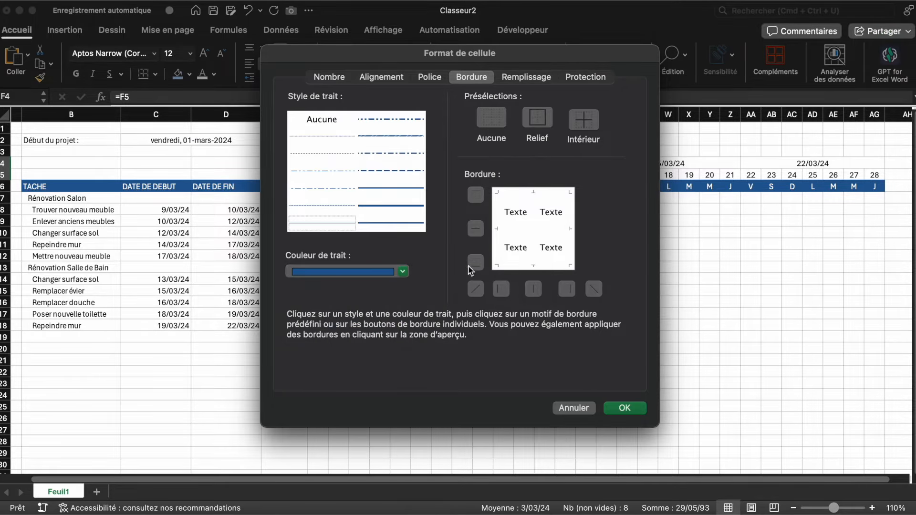
{"action": "left_click", "coordinate": [496, 242]}
{"action": "left_click", "coordinate": [547, 194]}
{"action": "left_click", "coordinate": [569, 204]}
{"action": "key", "text": "Return"}
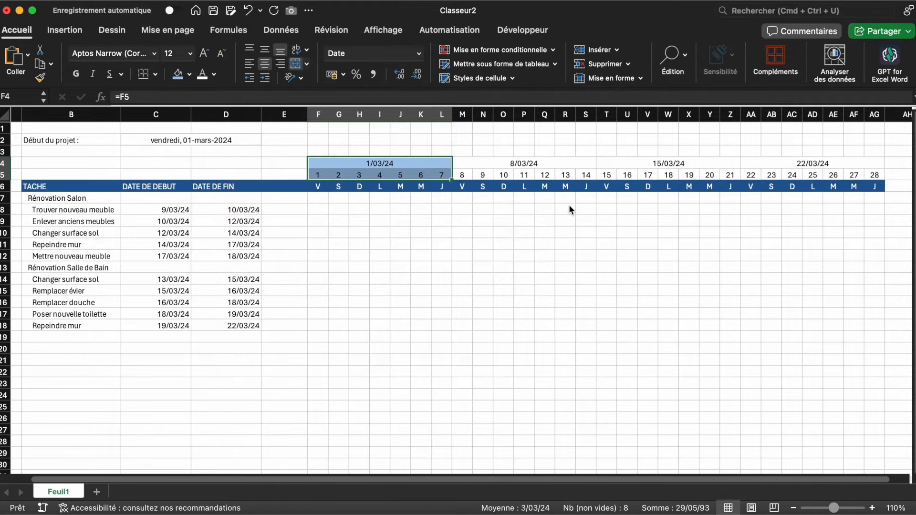
{"action": "left_click", "coordinate": [513, 295]}
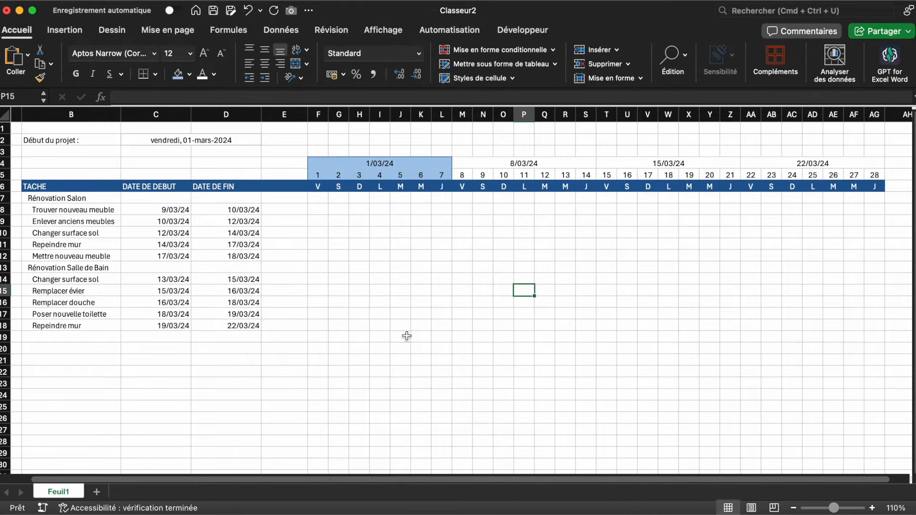
- Left-align the first week's start date in the merged cell F4
{"action": "left_click", "coordinate": [408, 164]}
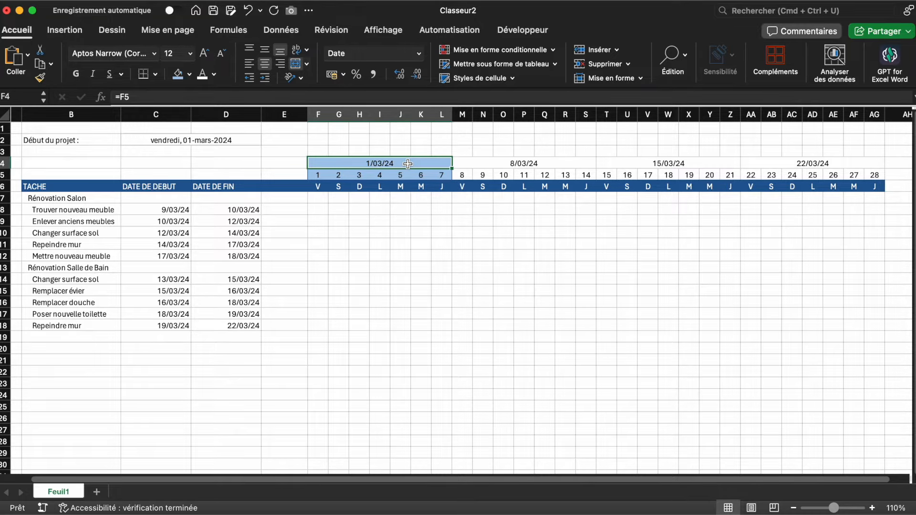
{"action": "left_click", "coordinate": [249, 64]}
{"action": "left_click", "coordinate": [380, 360]}
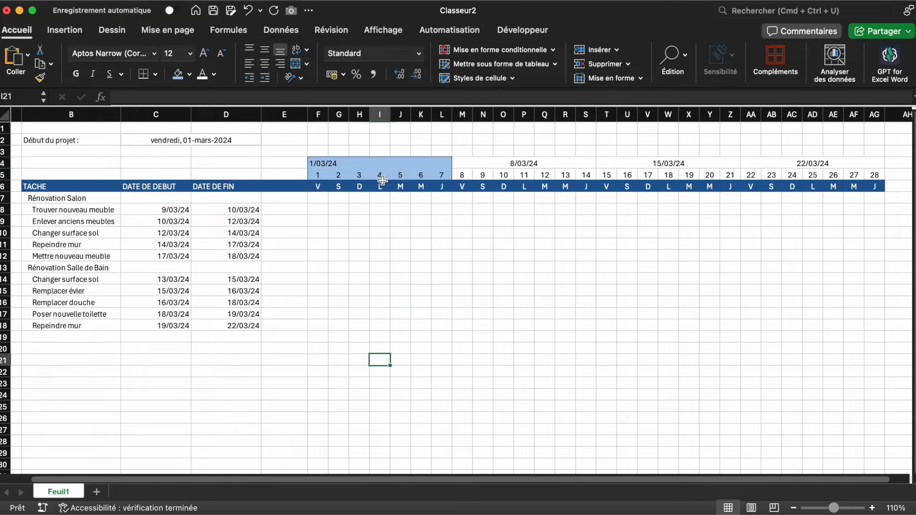
- Copy the formatting of the first week's block F4:L5 onto the three remaining weeks in M4:AG5
{"action": "left_click_drag", "start_coordinate": [386, 164], "coordinate": [378, 174]}
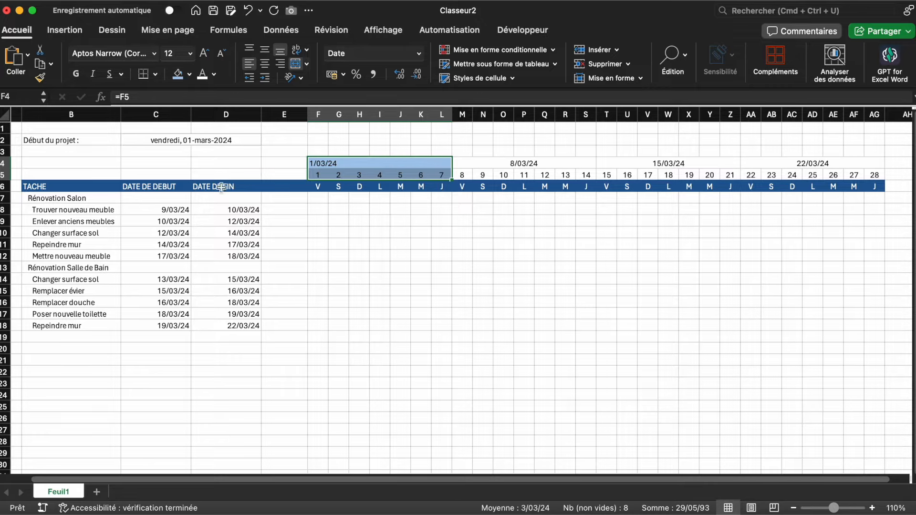
{"action": "left_click", "coordinate": [41, 78]}
{"action": "left_click", "coordinate": [525, 168]}
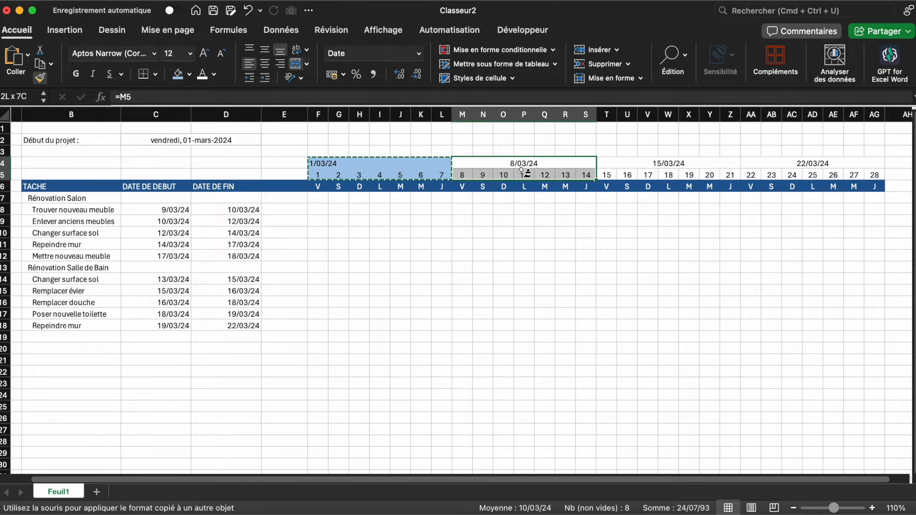
{"action": "left_click", "coordinate": [614, 164]}
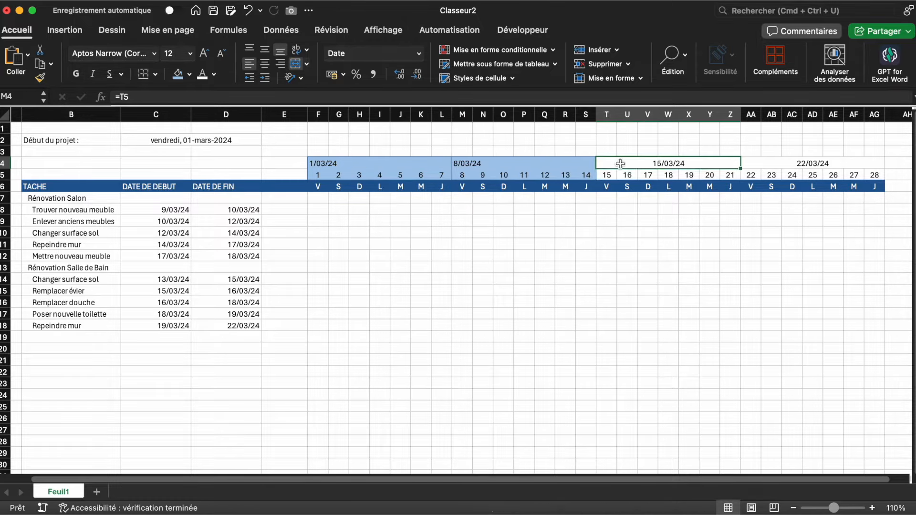
{"action": "left_click", "coordinate": [547, 166]}
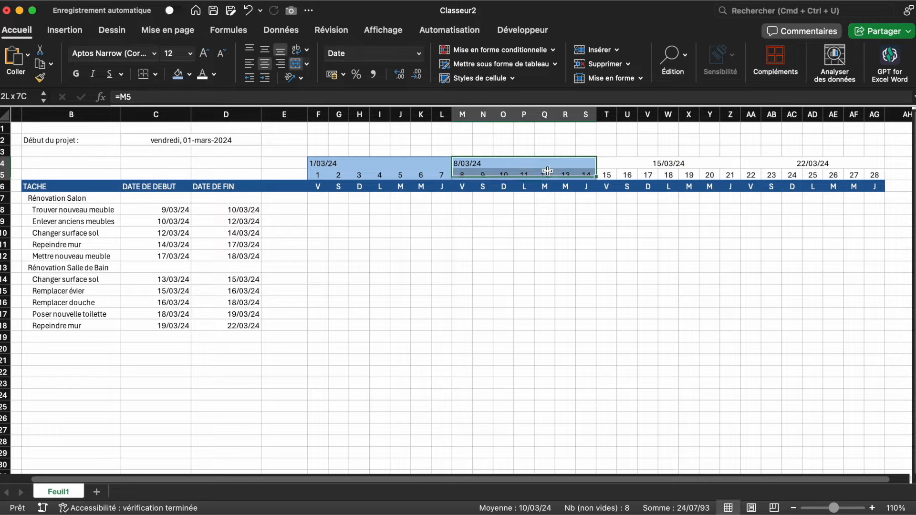
{"action": "left_click", "coordinate": [42, 78]}
{"action": "left_click_drag", "start_coordinate": [643, 168], "coordinate": [782, 169]}
{"action": "left_click", "coordinate": [684, 242]}
{"action": "left_click", "coordinate": [550, 281]}
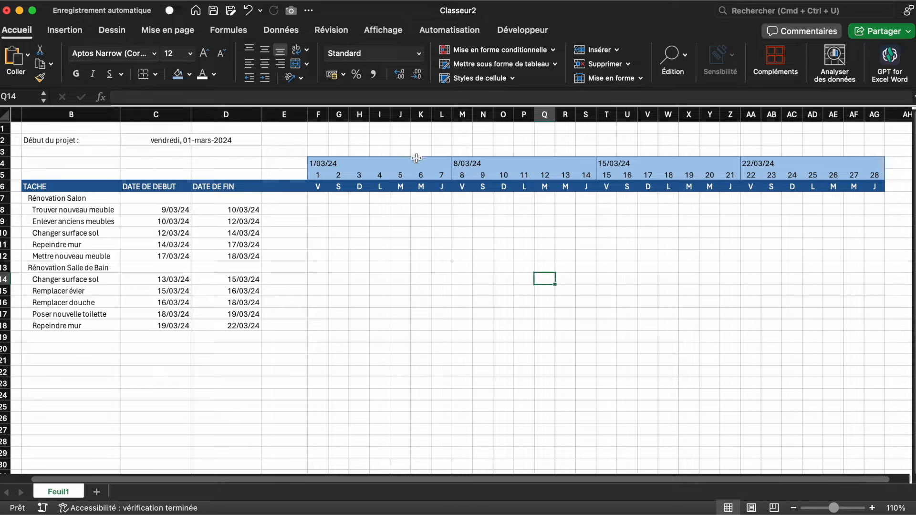
- Change the fill of all four week blocks, F4:AG5, to the lightest blue shade of the same theme colour
{"action": "left_click_drag", "start_coordinate": [417, 161], "coordinate": [878, 174]}
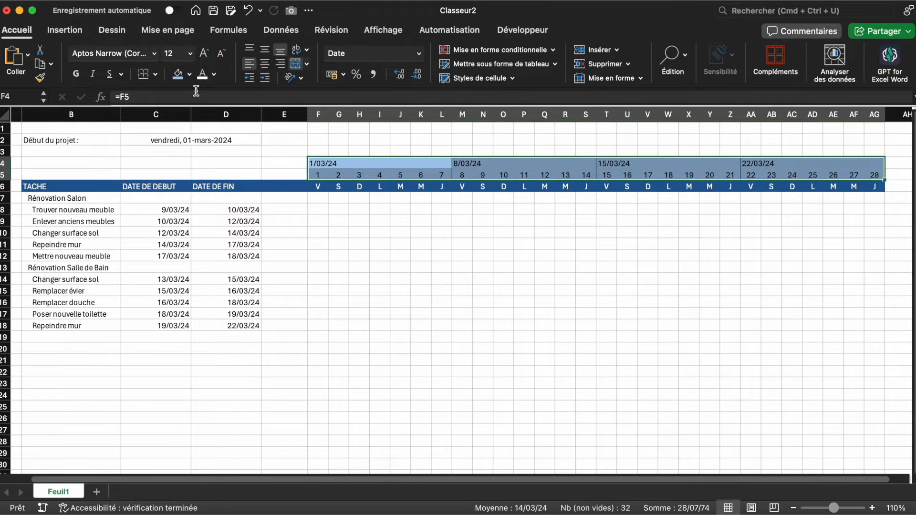
{"action": "left_click", "coordinate": [190, 75]}
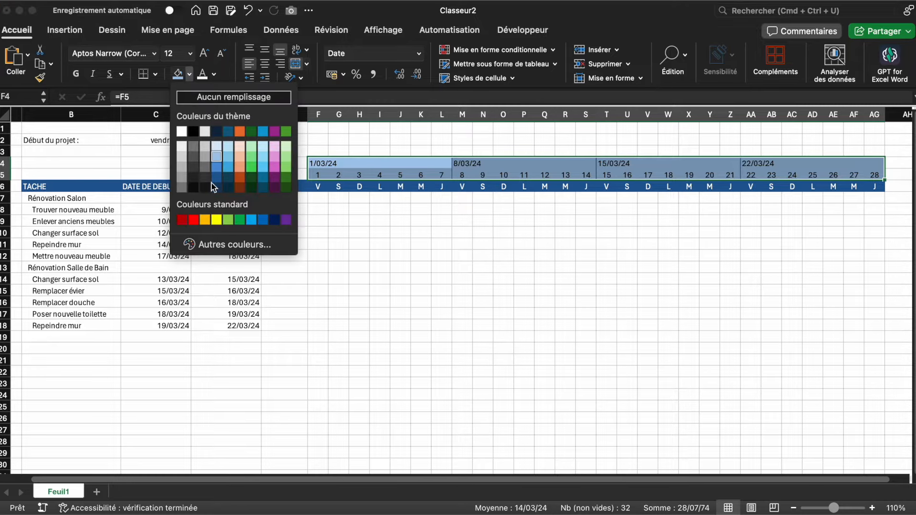
{"action": "left_click", "coordinate": [216, 146]}
{"action": "left_click", "coordinate": [333, 242]}
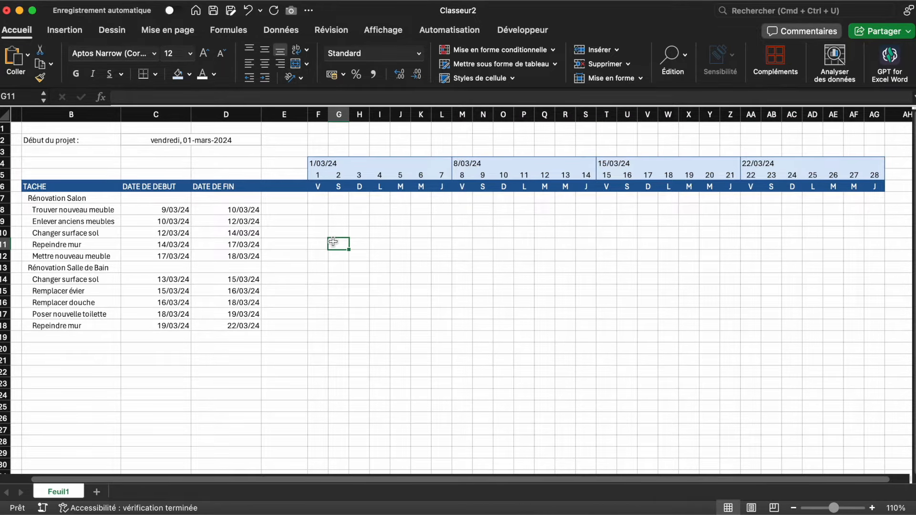
- Slightly increase the height of header row 6 and centre the whole sheet's cell contents vertically
{"action": "left_click", "coordinate": [3, 186]}
{"action": "left_click_drag", "start_coordinate": [2, 192], "coordinate": [2, 194]}
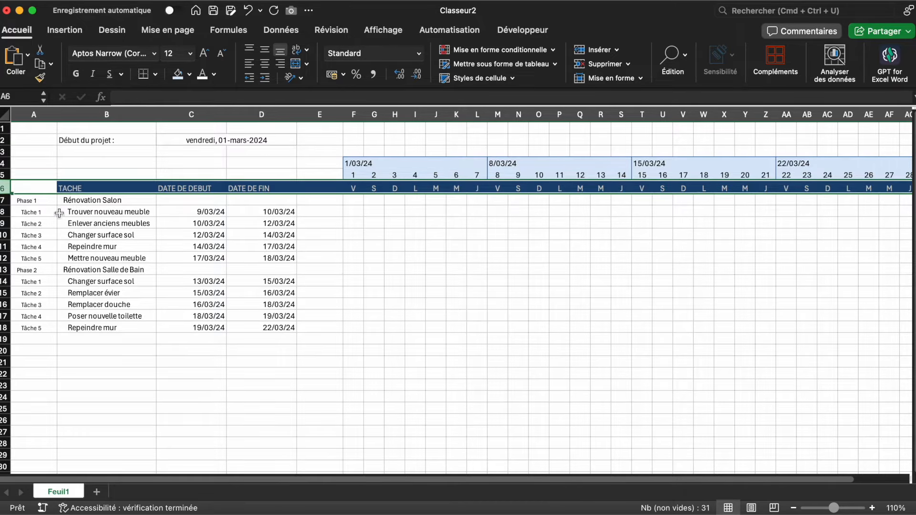
{"action": "left_click", "coordinate": [371, 258]}
{"action": "key", "text": "super+a"}
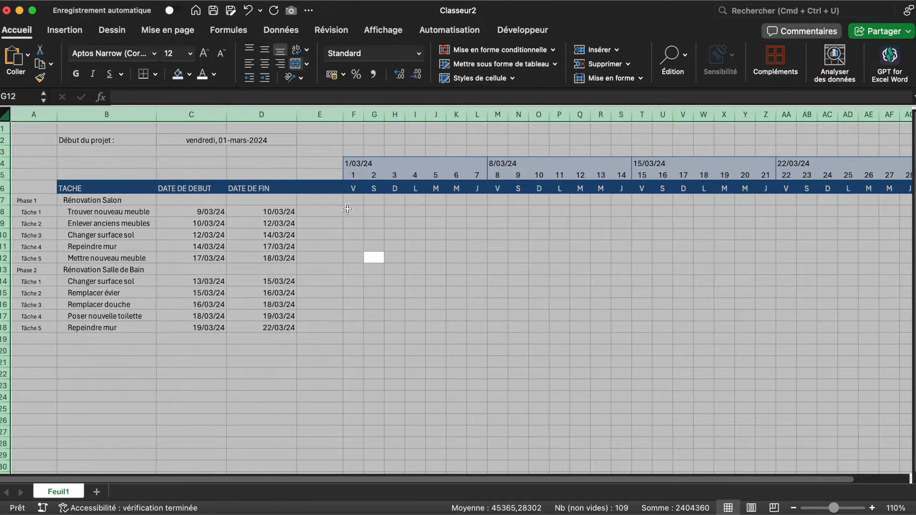
{"action": "left_click", "coordinate": [265, 52]}
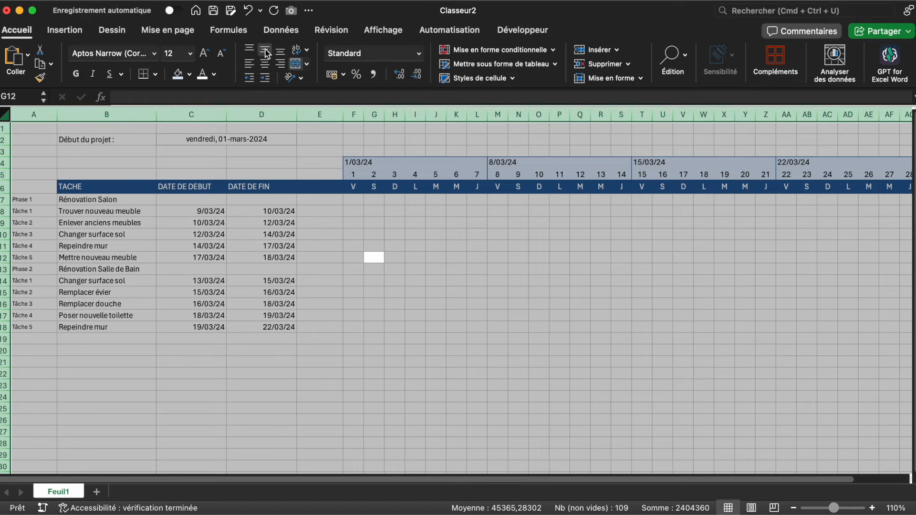
{"action": "left_click", "coordinate": [458, 335]}
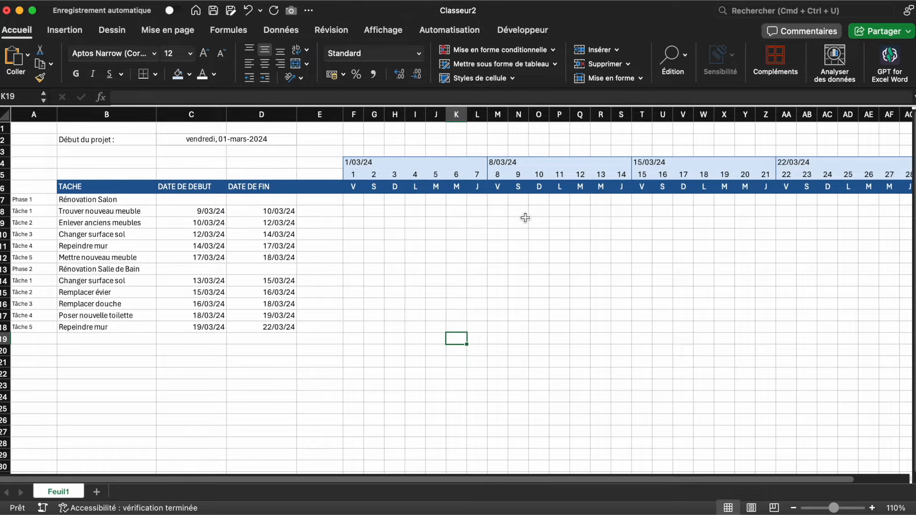
- Try filling the first task's days, N8:O8, manually with a light blue theme colour and undo the fill
{"action": "left_click_drag", "start_coordinate": [519, 212], "coordinate": [539, 210]}
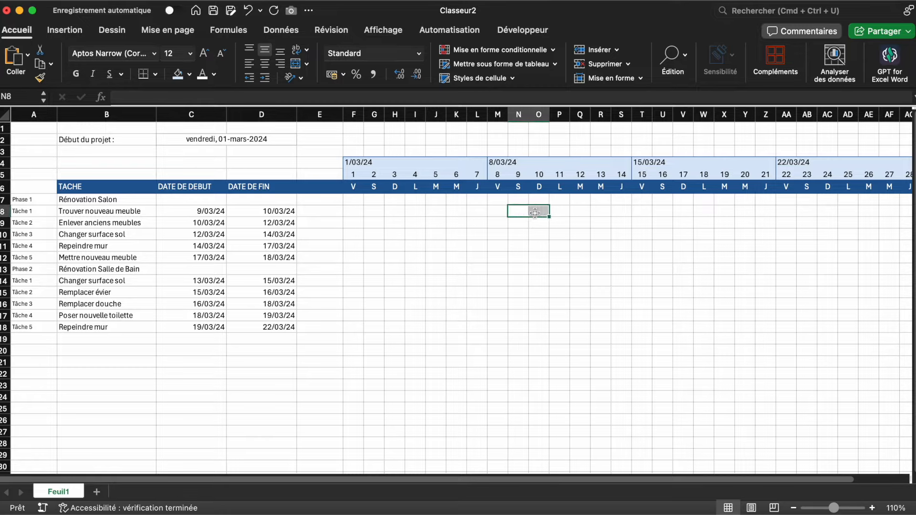
{"action": "left_click", "coordinate": [190, 74]}
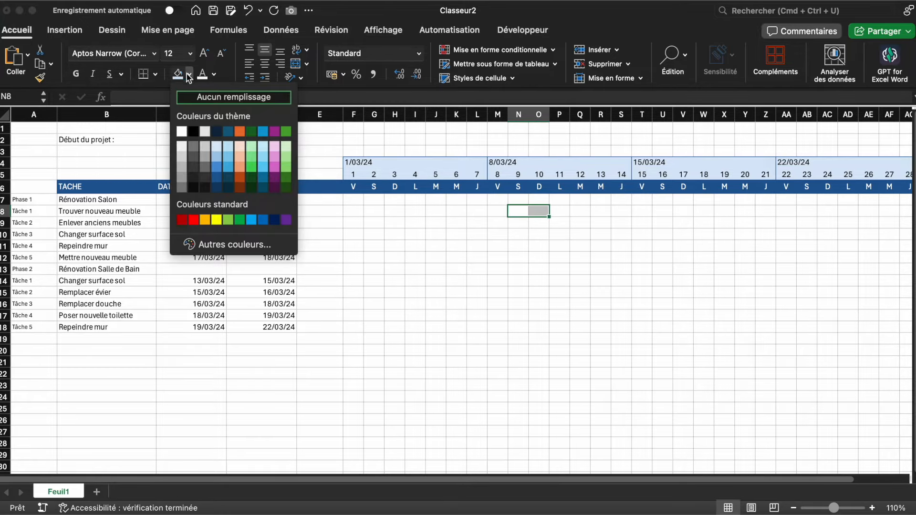
{"action": "left_click", "coordinate": [216, 159]}
{"action": "left_click", "coordinate": [522, 329]}
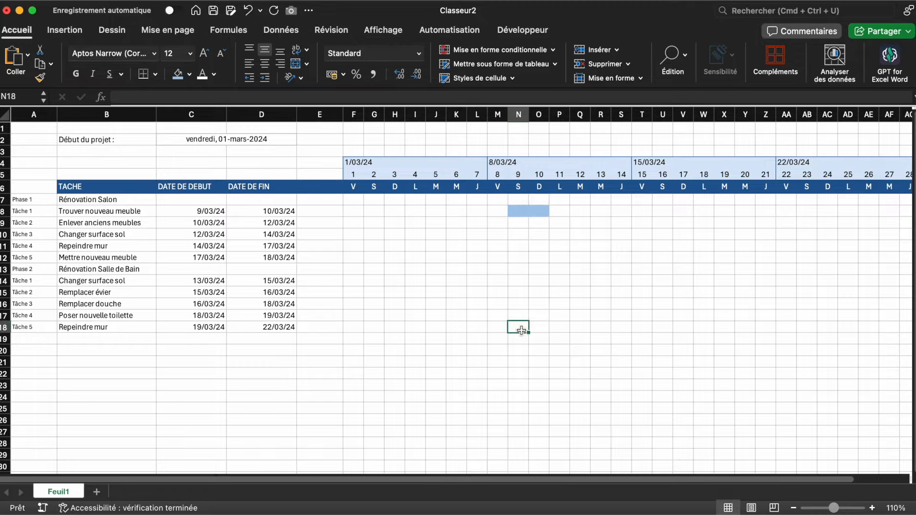
{"action": "key", "text": "super+z"}
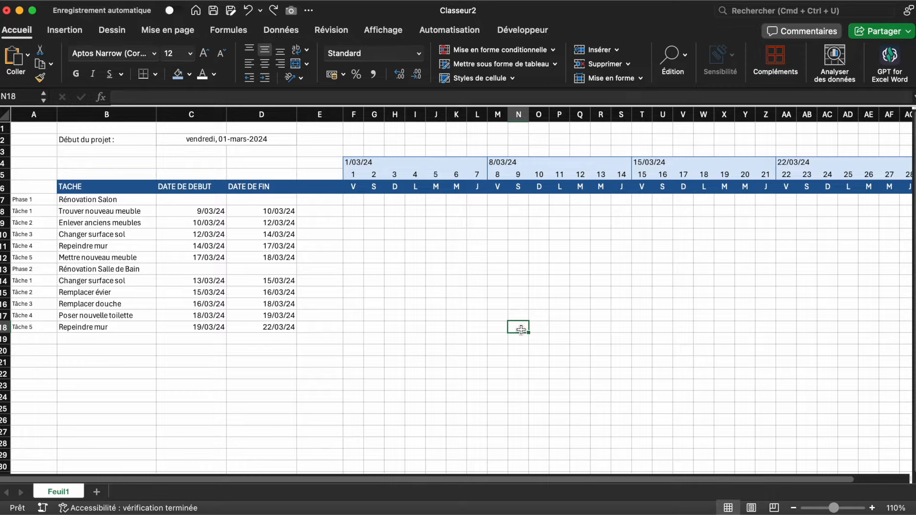
{"action": "left_click", "coordinate": [203, 211]}
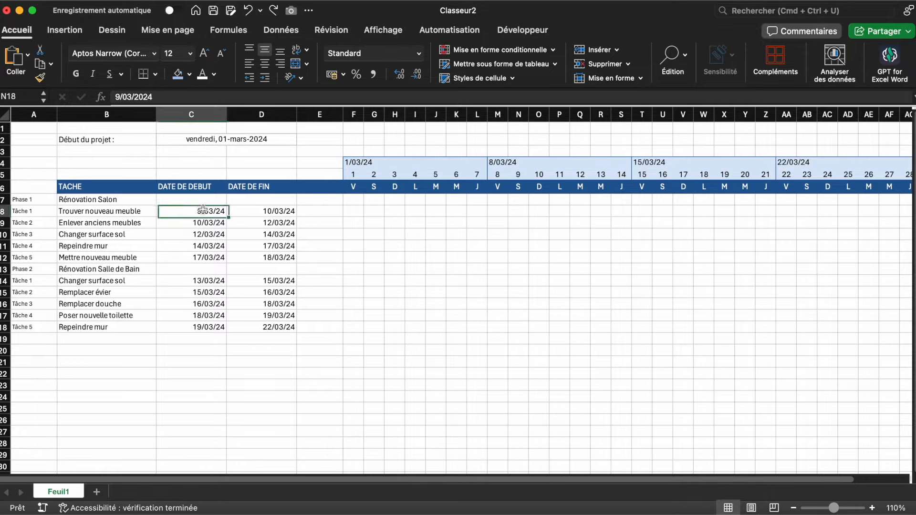
{"action": "left_click", "coordinate": [257, 210]}
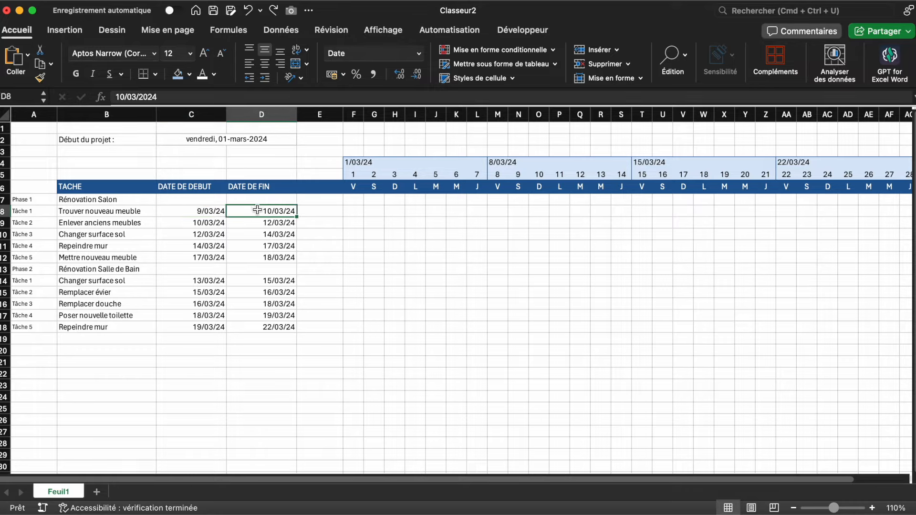
{"action": "left_click", "coordinate": [451, 273]}
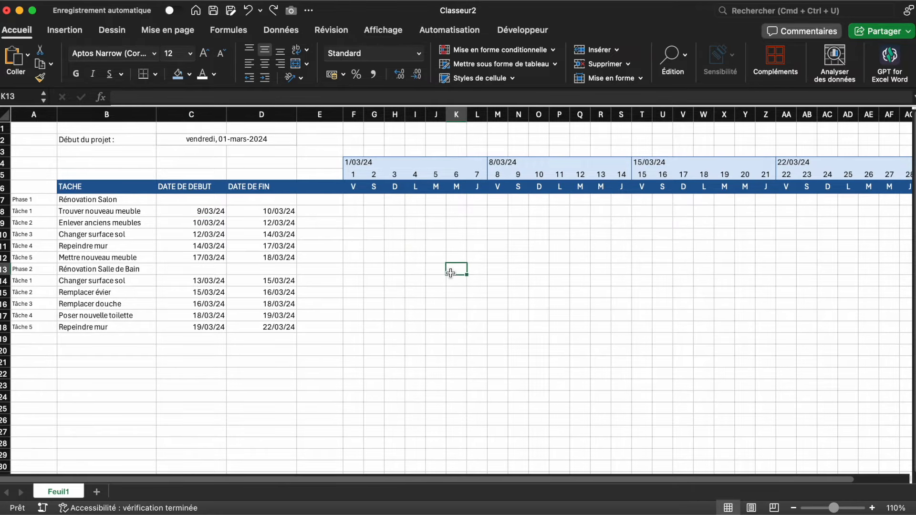
- Start a new Classique conditional formatting rule for the timeline grid F7:AG18 that uses a formula to determine which cells to format
{"action": "scroll", "coordinate": [450, 273], "scroll_direction": "right", "scroll_amount": 4}
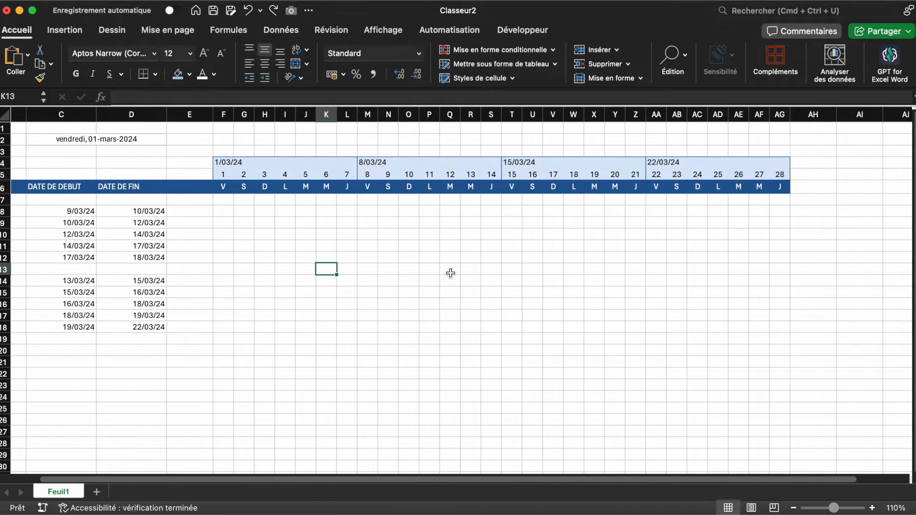
{"action": "left_click_drag", "start_coordinate": [197, 199], "coordinate": [753, 327]}
{"action": "scroll", "coordinate": [754, 326], "scroll_direction": "left", "scroll_amount": 3}
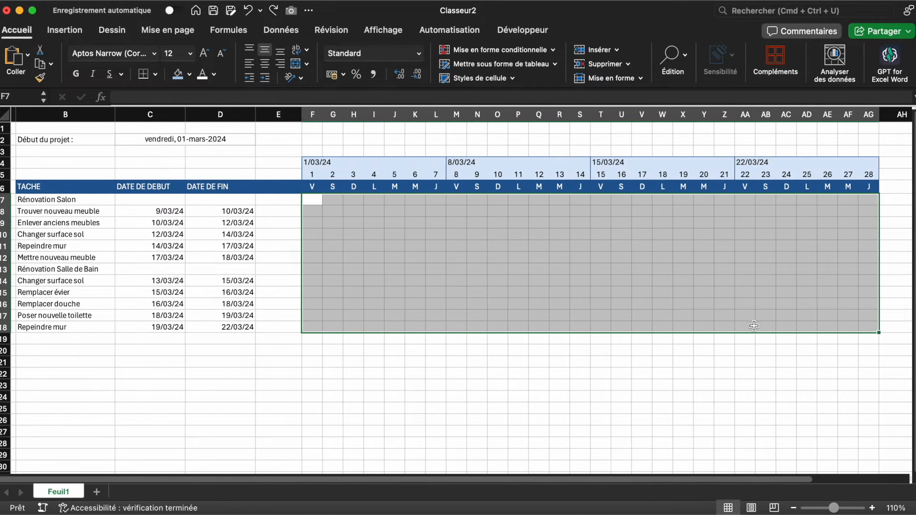
{"action": "left_click", "coordinate": [523, 51]}
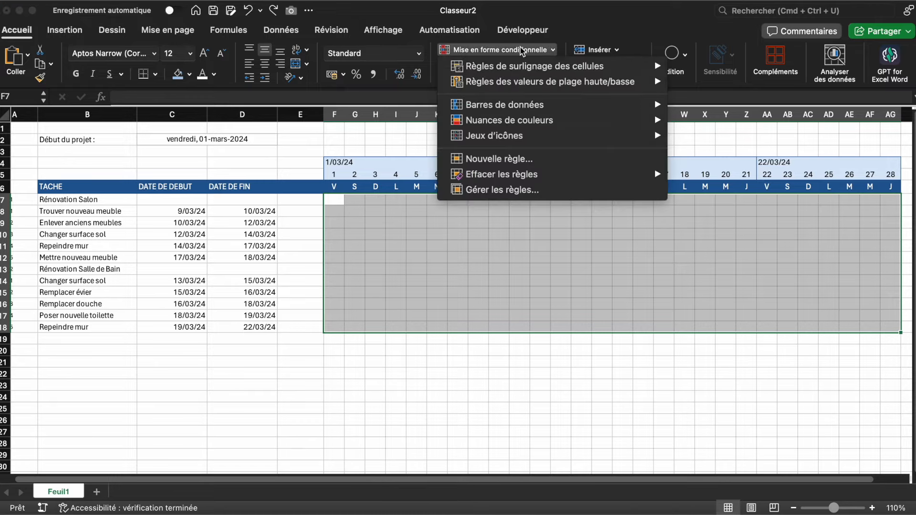
{"action": "left_click", "coordinate": [510, 160]}
{"action": "left_click", "coordinate": [414, 140]}
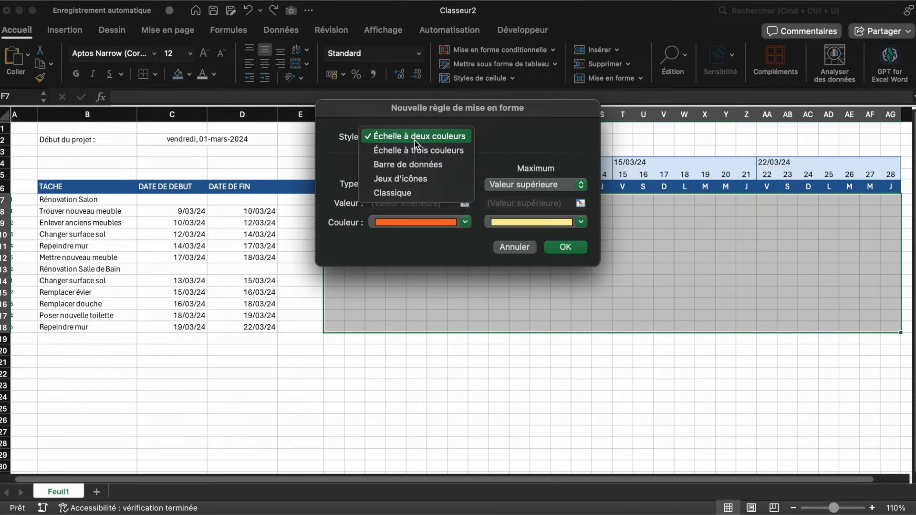
{"action": "left_click", "coordinate": [407, 193]}
{"action": "left_click", "coordinate": [407, 173]}
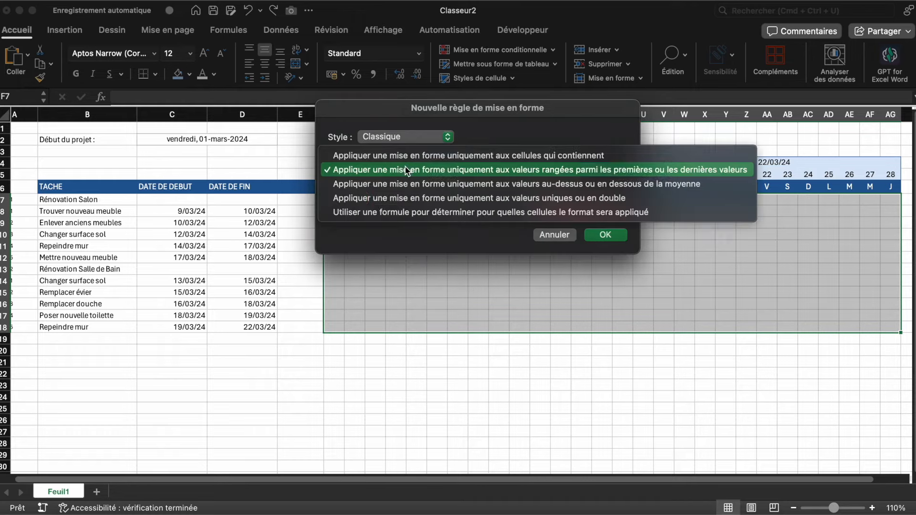
{"action": "left_click", "coordinate": [420, 213]}
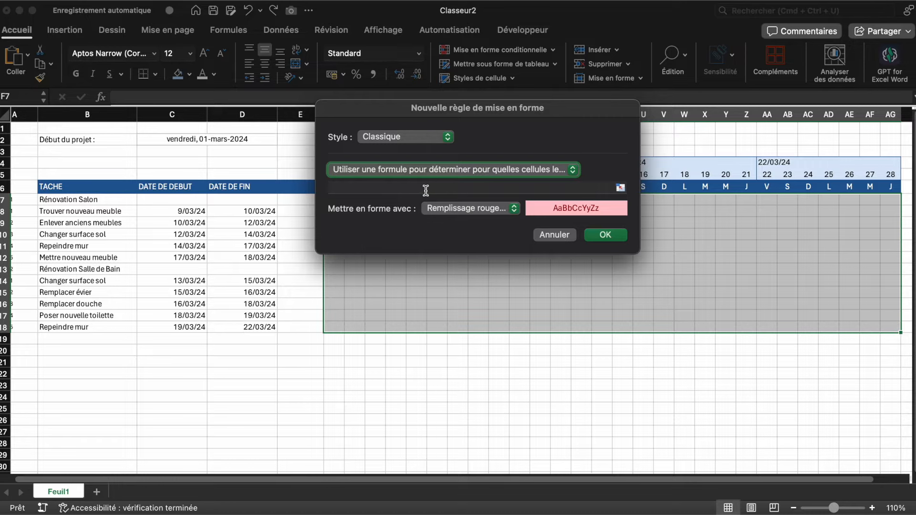
- Enter the rule formula =ET($F$5>=$C$7;$F$5<=$D$7), comparing the timeline day with the task's start and end dates
{"action": "left_click", "coordinate": [426, 188]}
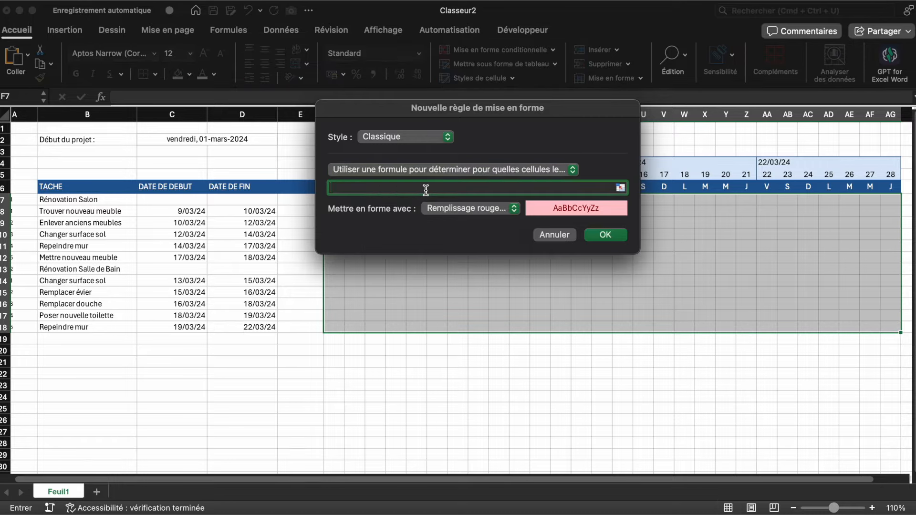
{"action": "type", "text": "=ET("}
{"action": "left_click_drag", "start_coordinate": [378, 117], "coordinate": [462, 150]}
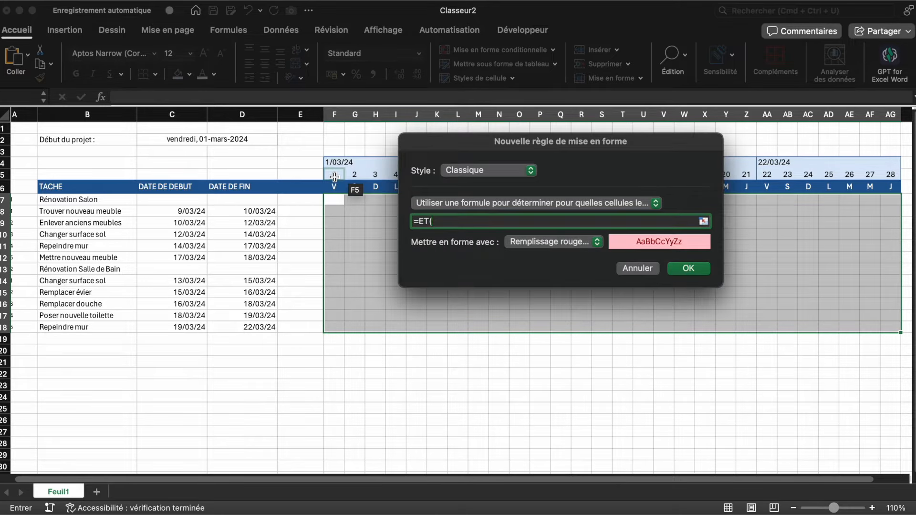
{"action": "left_click", "coordinate": [335, 177]}
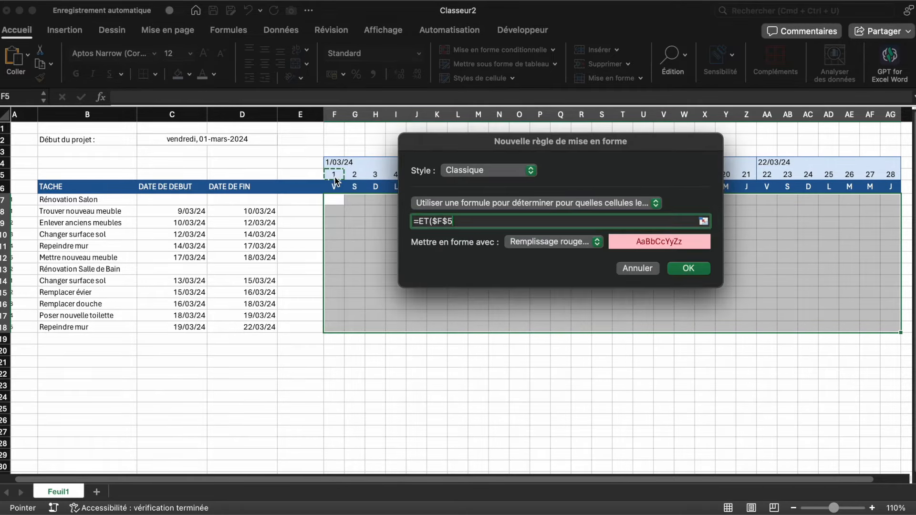
{"action": "type", "text": ">="}
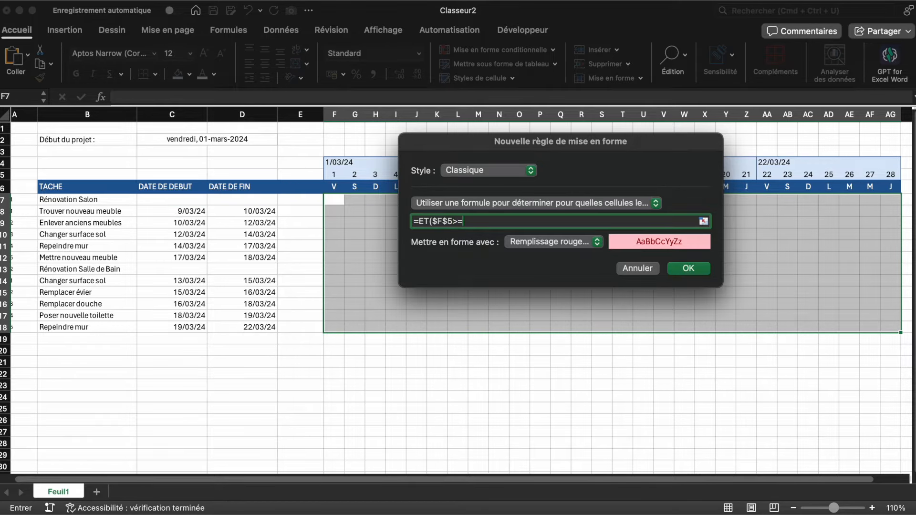
{"action": "left_click", "coordinate": [195, 199]}
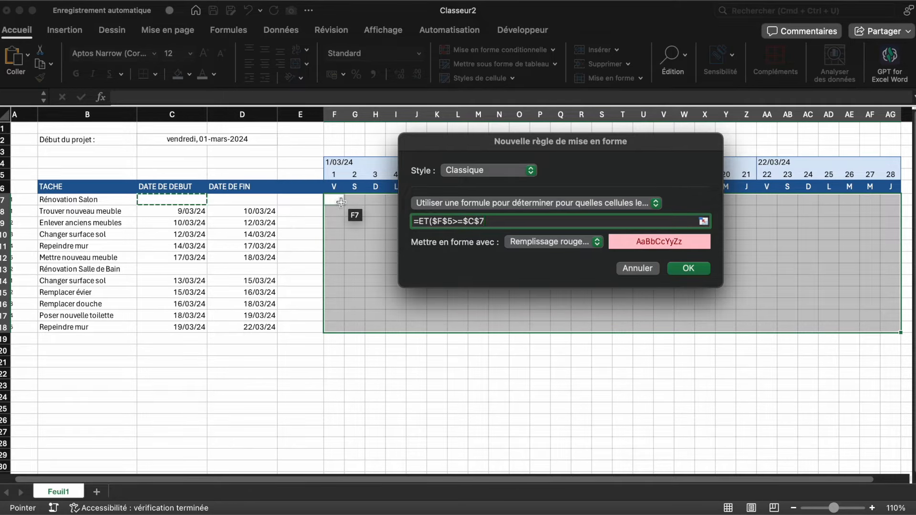
{"action": "type", "text": ";"}
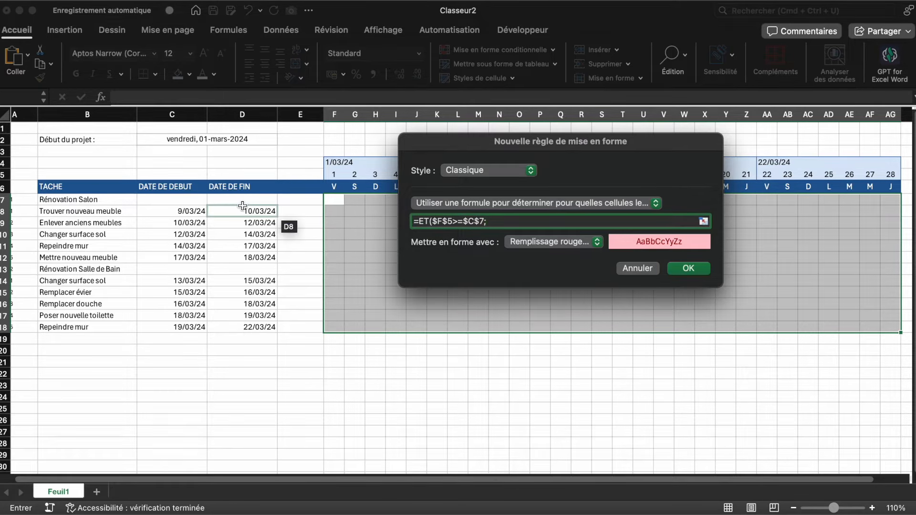
{"action": "left_click", "coordinate": [331, 176]}
{"action": "type", "text": "<="}
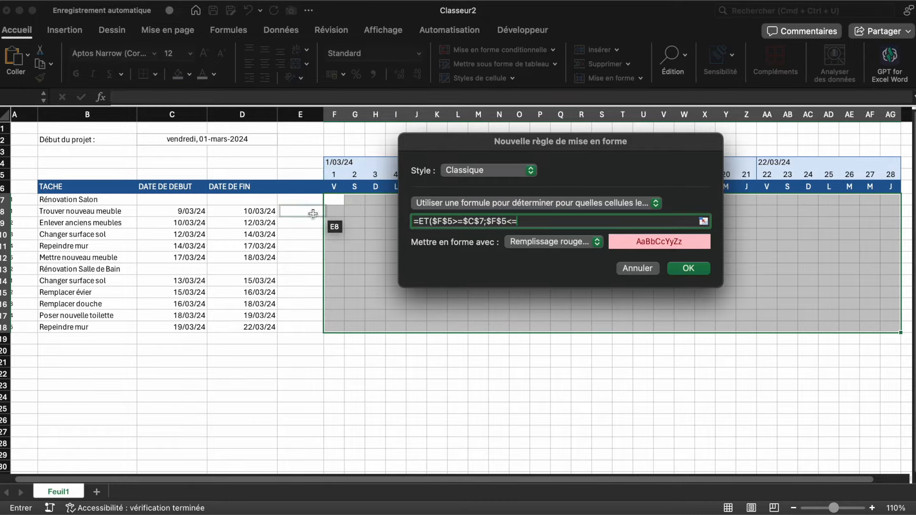
{"action": "left_click", "coordinate": [267, 199]}
{"action": "type", "text": ")"}
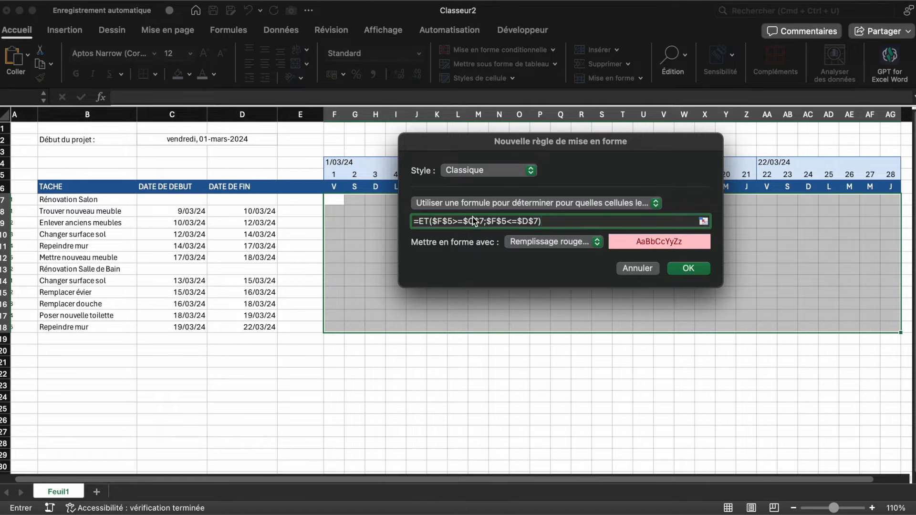
- Change the rule's absolute references to mixed ones so the formula reads =ET(F$5>=$C7;F$5<=$D7)
{"action": "left_click", "coordinate": [437, 221]}
{"action": "key", "text": "BackSpace"}
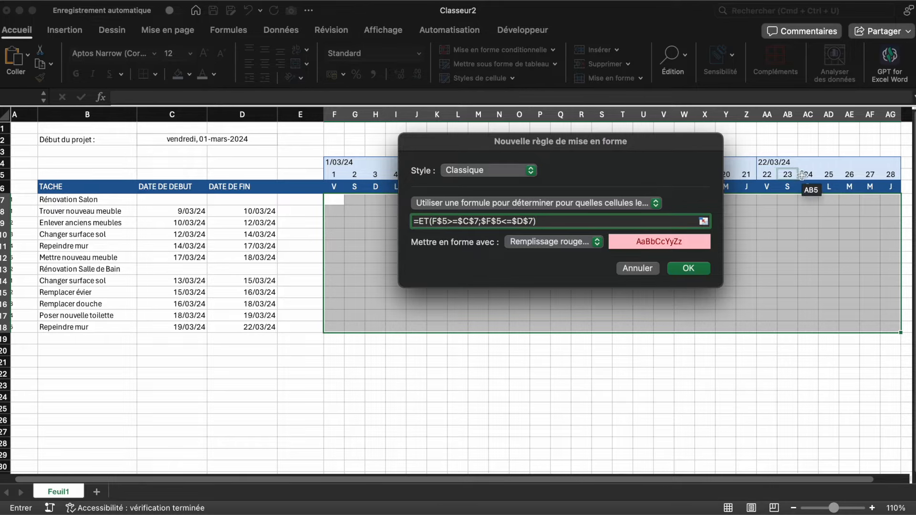
{"action": "left_click", "coordinate": [486, 221]}
{"action": "key", "text": "BackSpace"}
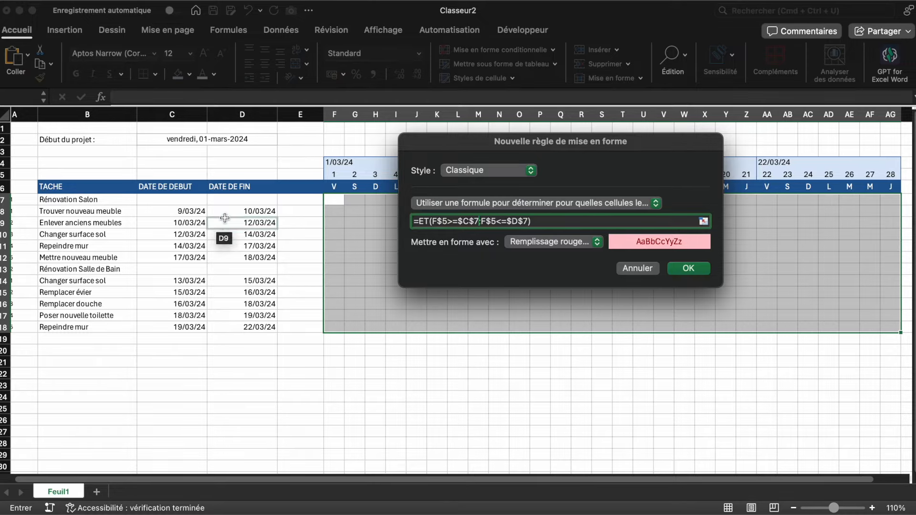
{"action": "left_click", "coordinate": [475, 222]}
{"action": "key", "text": "BackSpace"}
{"action": "left_click", "coordinate": [516, 222]}
{"action": "key", "text": "BackSpace"}
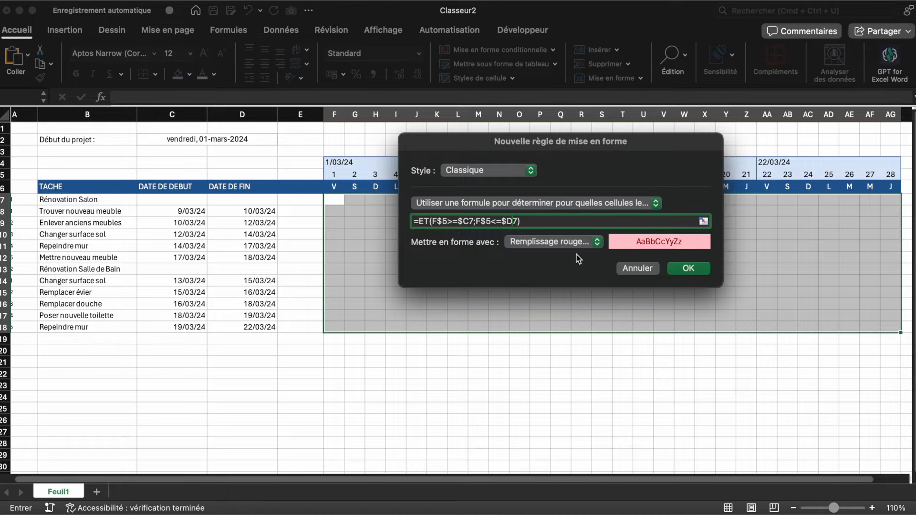
- Give the rule a custom format with the lightest blue theme shade as background and apply it to the grid
{"action": "left_click", "coordinate": [579, 243]}
{"action": "left_click", "coordinate": [546, 328]}
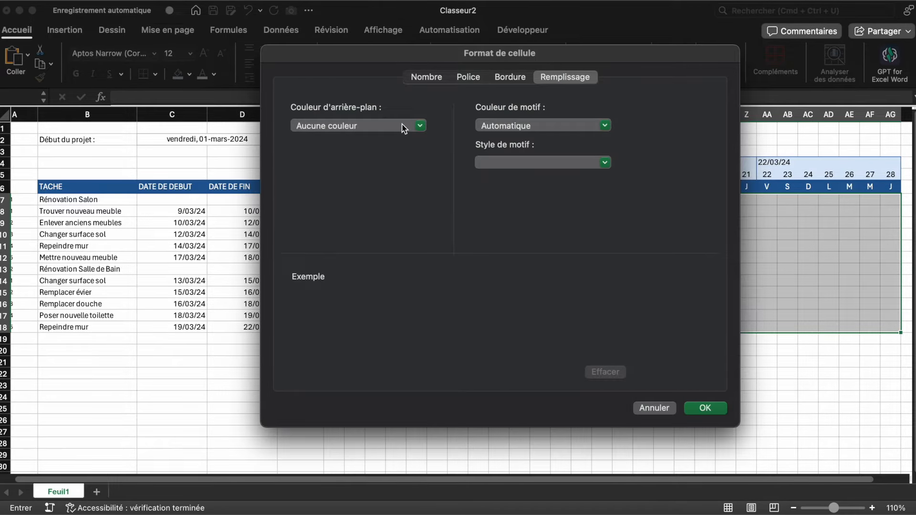
{"action": "left_click", "coordinate": [403, 127]}
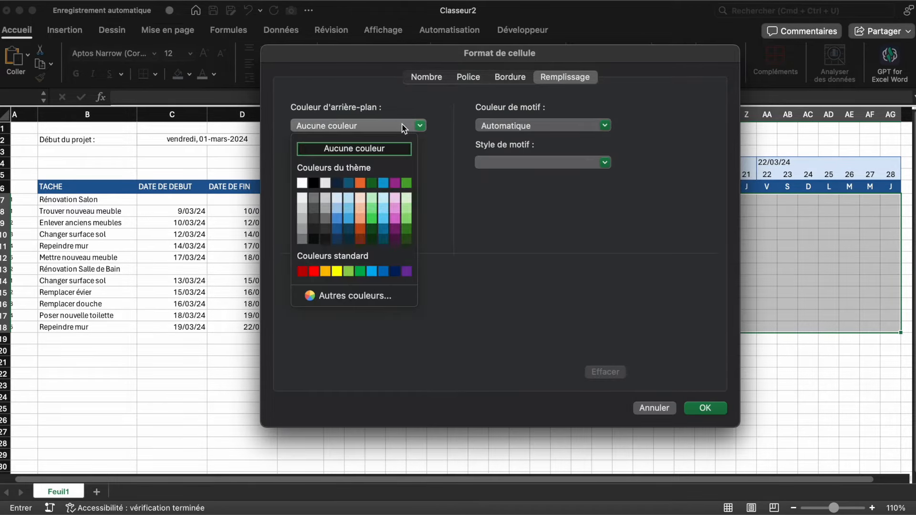
{"action": "left_click", "coordinate": [336, 201]}
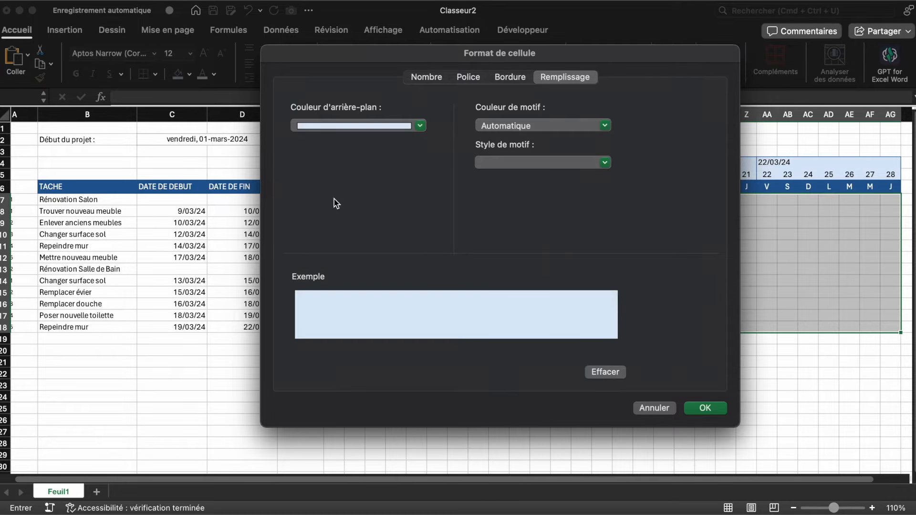
{"action": "left_click", "coordinate": [706, 408]}
{"action": "left_click", "coordinate": [680, 268]}
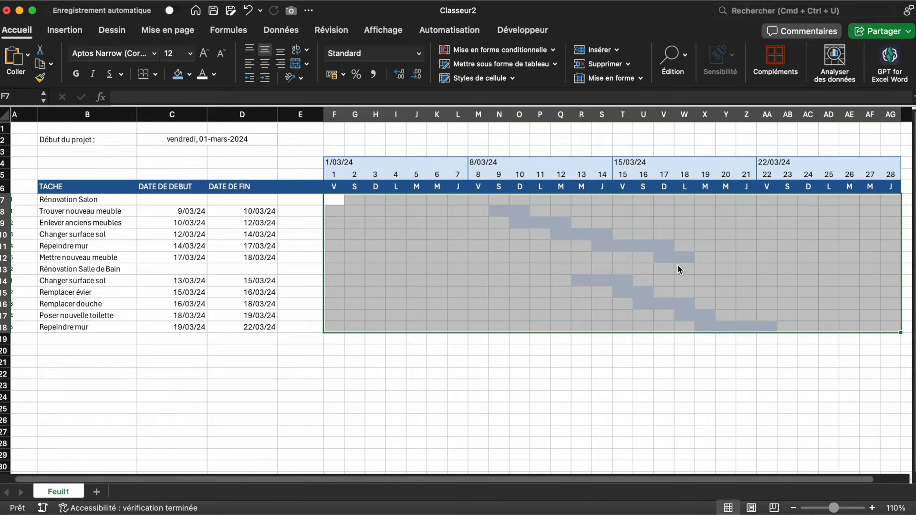
{"action": "left_click", "coordinate": [603, 397]}
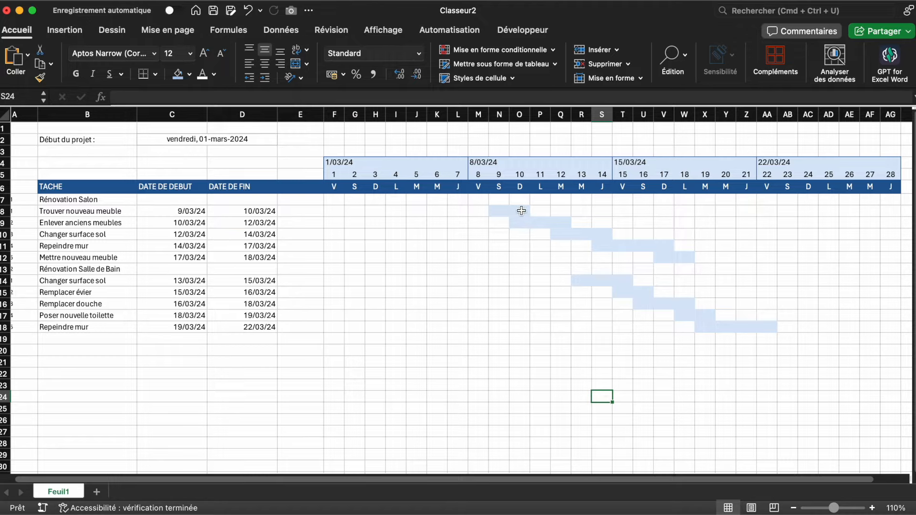
{"action": "left_click_drag", "start_coordinate": [518, 212], "coordinate": [564, 234]}
{"action": "left_click", "coordinate": [572, 243]}
{"action": "left_click", "coordinate": [615, 235]}
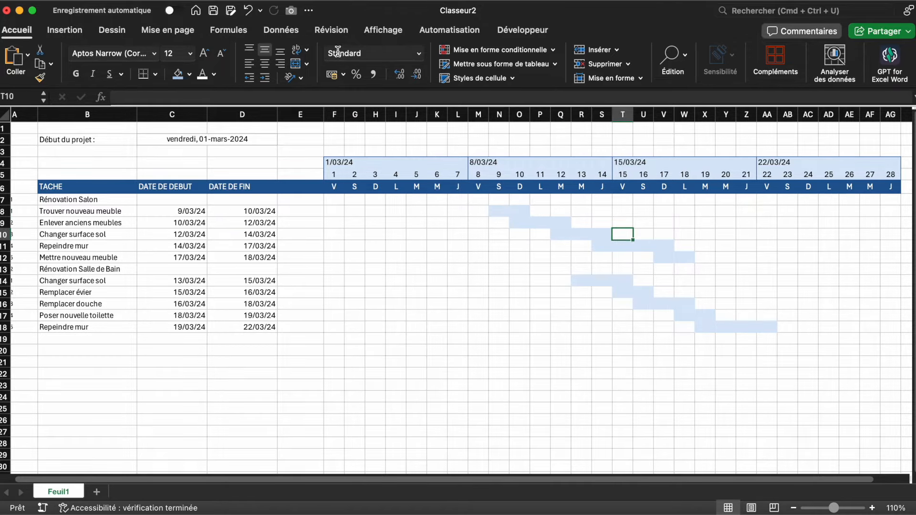
- Hide the worksheet's gridlines
{"action": "left_click", "coordinate": [384, 32]}
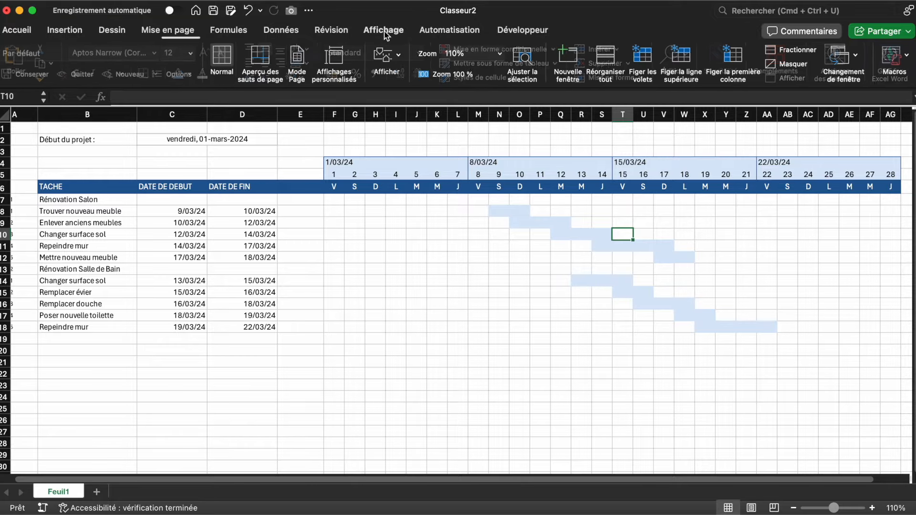
{"action": "left_click", "coordinate": [389, 57]}
{"action": "left_click", "coordinate": [380, 114]}
{"action": "left_click", "coordinate": [375, 292]}
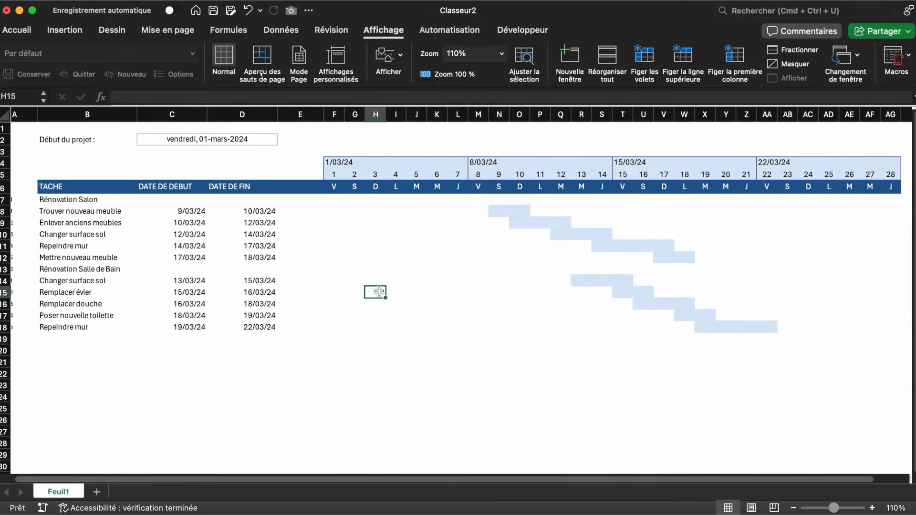
{"action": "left_click", "coordinate": [17, 30]}
{"action": "left_click", "coordinate": [534, 372]}
{"action": "left_click_drag", "start_coordinate": [517, 213], "coordinate": [781, 342]}
{"action": "left_click", "coordinate": [622, 420]}
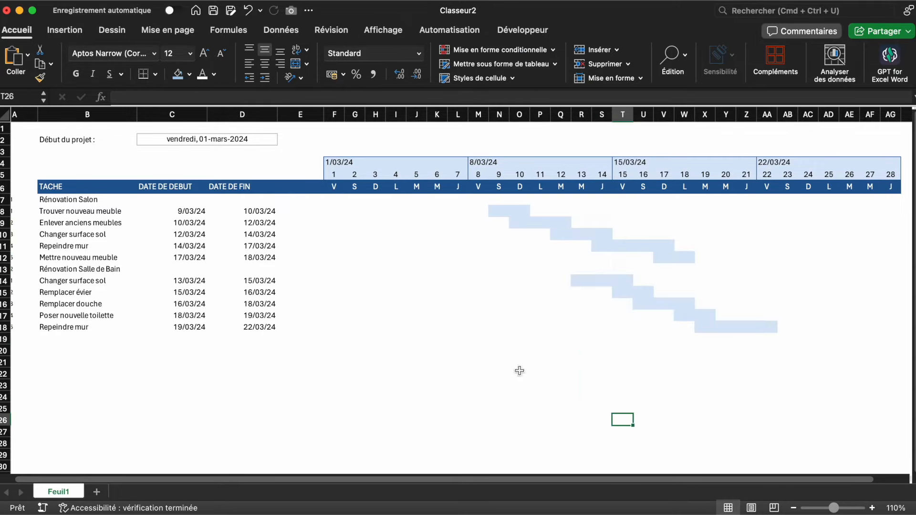
- Set the start date of the first task, Trouver nouveau meuble, in C8 to 07/03/24
{"action": "left_click", "coordinate": [180, 211]}
{"action": "type", "text": "07/03/24"}
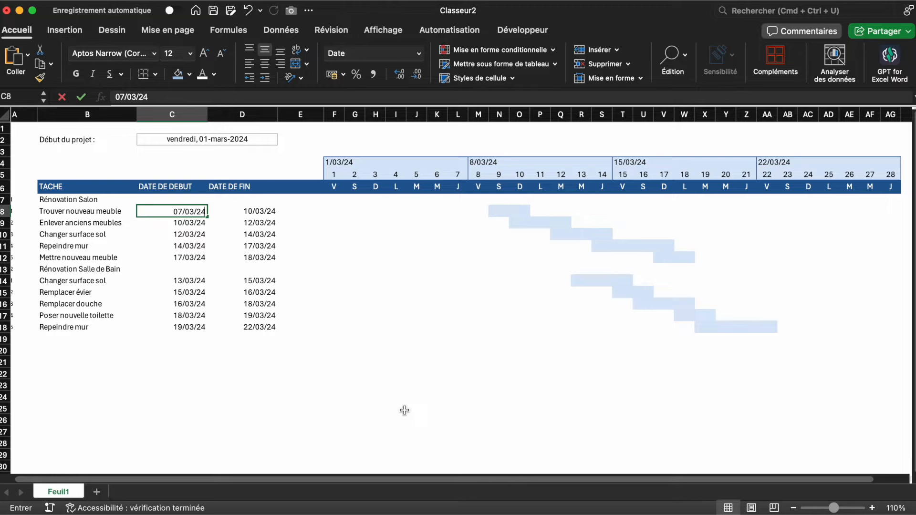
{"action": "key", "text": "Return"}
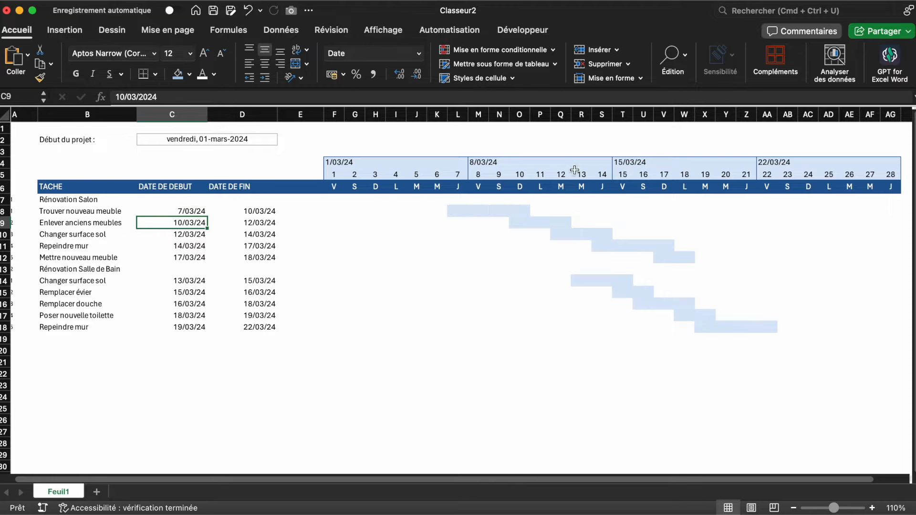
- Undo the last start-date change for the task Trouver nouveau meuble in C8
{"action": "left_click", "coordinate": [562, 418]}
{"action": "key", "text": "super+a"}
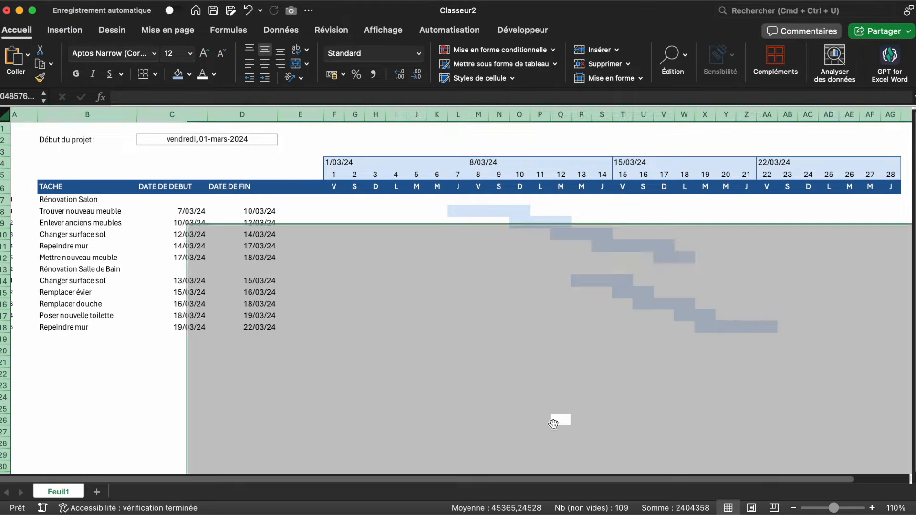
{"action": "key", "text": "super+z"}
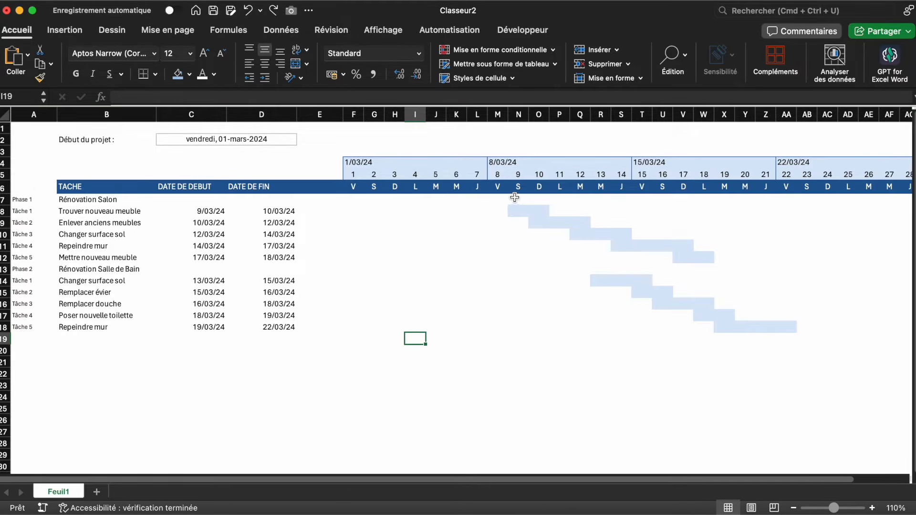
{"action": "left_click_drag", "start_coordinate": [515, 200], "coordinate": [519, 318]}
{"action": "left_click", "coordinate": [498, 408]}
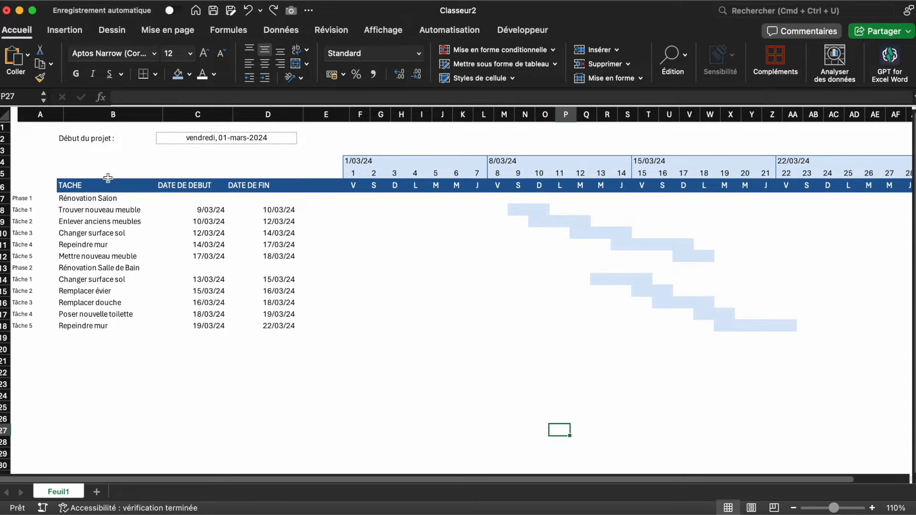
- Add light grey horizontal borders above, between and below the task rows from A7 to AG18
{"action": "left_click_drag", "start_coordinate": [47, 201], "coordinate": [695, 323]}
{"action": "scroll", "coordinate": [695, 323], "scroll_direction": "left", "scroll_amount": 5}
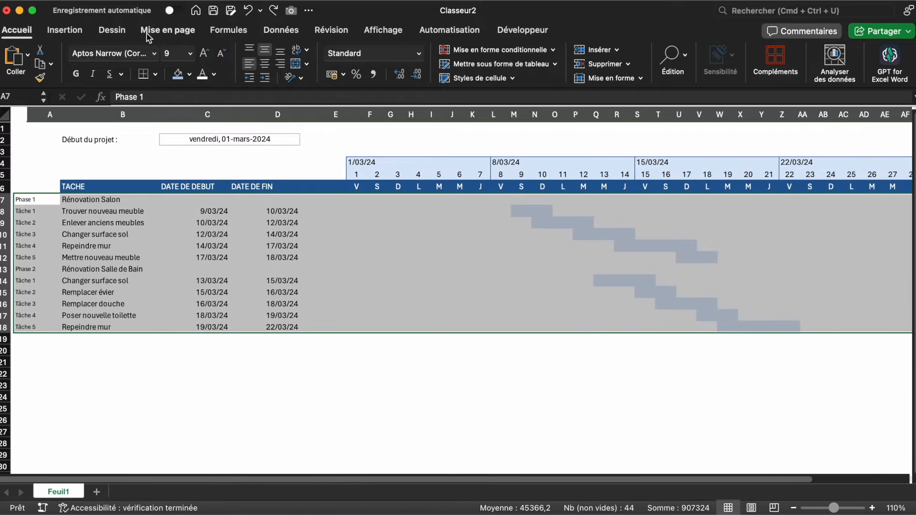
{"action": "left_click", "coordinate": [155, 74]}
{"action": "left_click", "coordinate": [233, 429]}
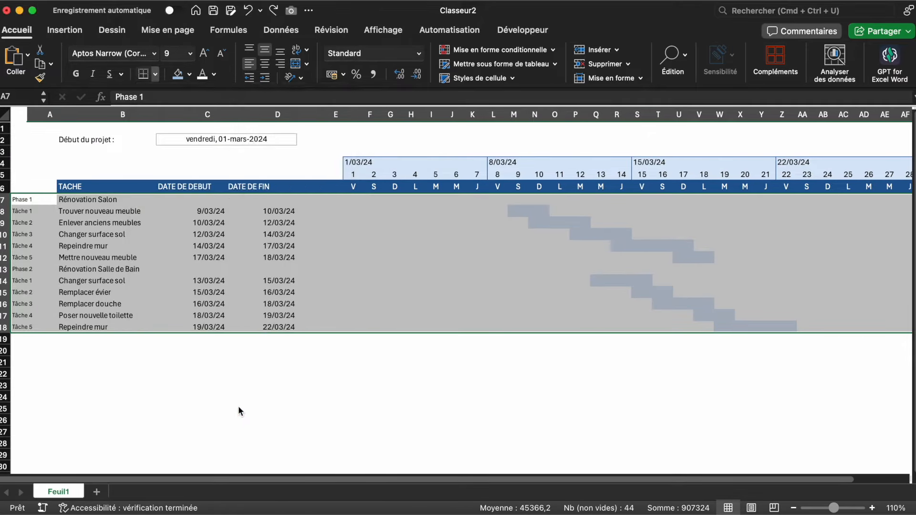
{"action": "left_click", "coordinate": [337, 271]}
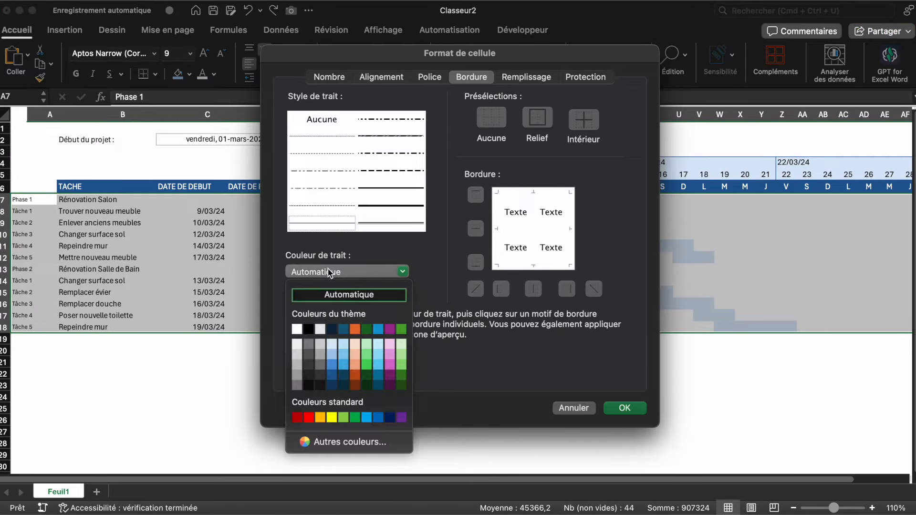
{"action": "left_click", "coordinate": [297, 363]}
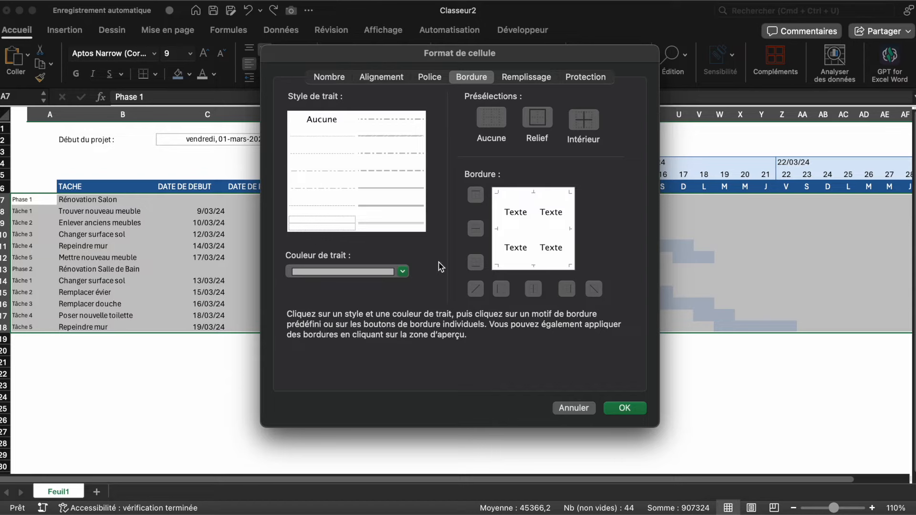
{"action": "left_click", "coordinate": [523, 193]}
{"action": "left_click", "coordinate": [519, 229]}
{"action": "left_click", "coordinate": [520, 266]}
{"action": "left_click", "coordinate": [626, 409]}
{"action": "left_click", "coordinate": [580, 397]}
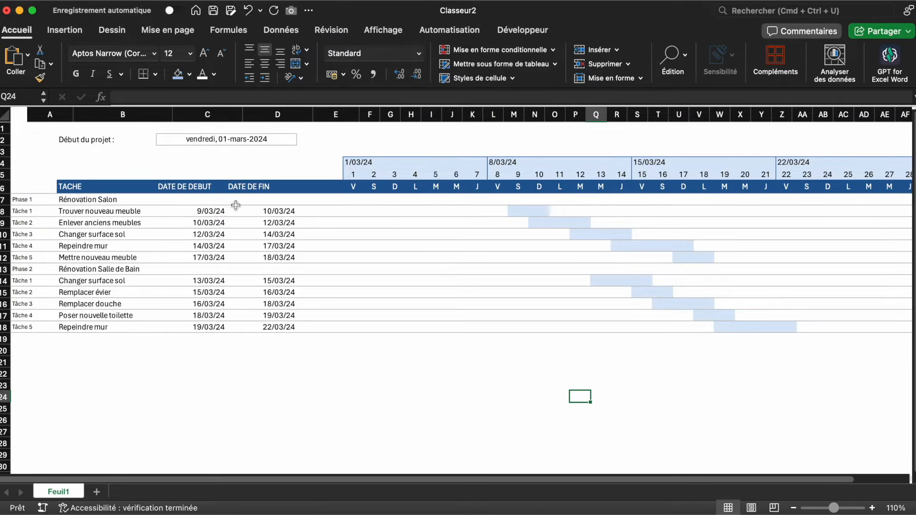
- Add grey vertical borders to the day columns of the timeline grid F7:AG18
{"action": "scroll", "coordinate": [485, 216], "scroll_direction": "right", "scroll_amount": 5}
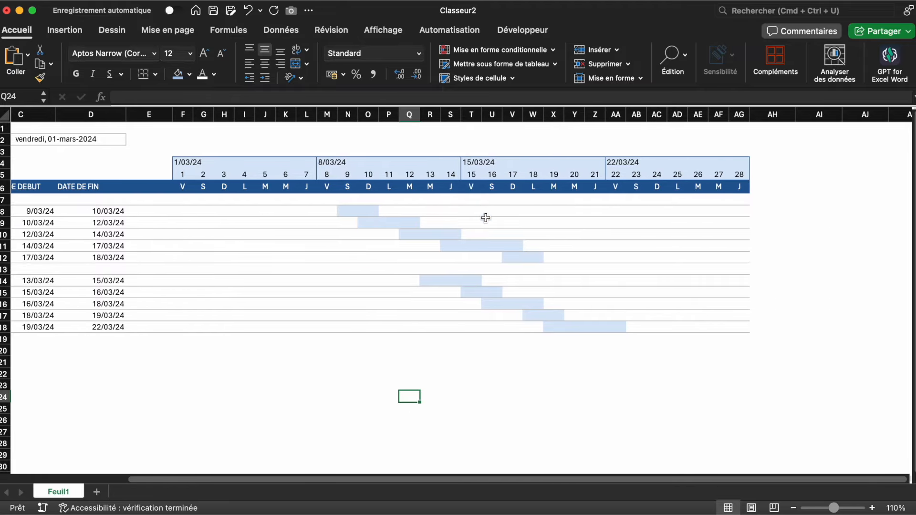
{"action": "left_click_drag", "start_coordinate": [184, 197], "coordinate": [737, 328]}
{"action": "left_click", "coordinate": [156, 75]}
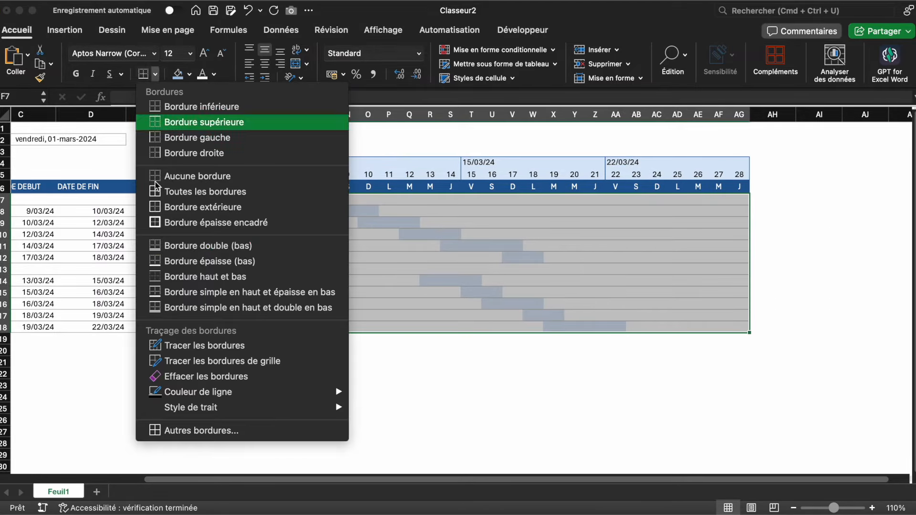
{"action": "left_click", "coordinate": [176, 430]}
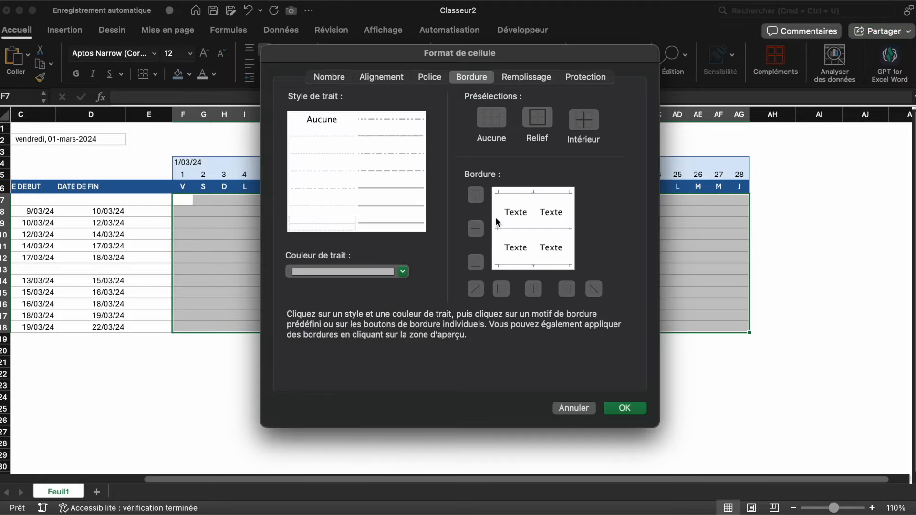
{"action": "left_click", "coordinate": [532, 213]}
{"action": "left_click", "coordinate": [571, 211]}
{"action": "left_click", "coordinate": [616, 409]}
{"action": "left_click", "coordinate": [495, 419]}
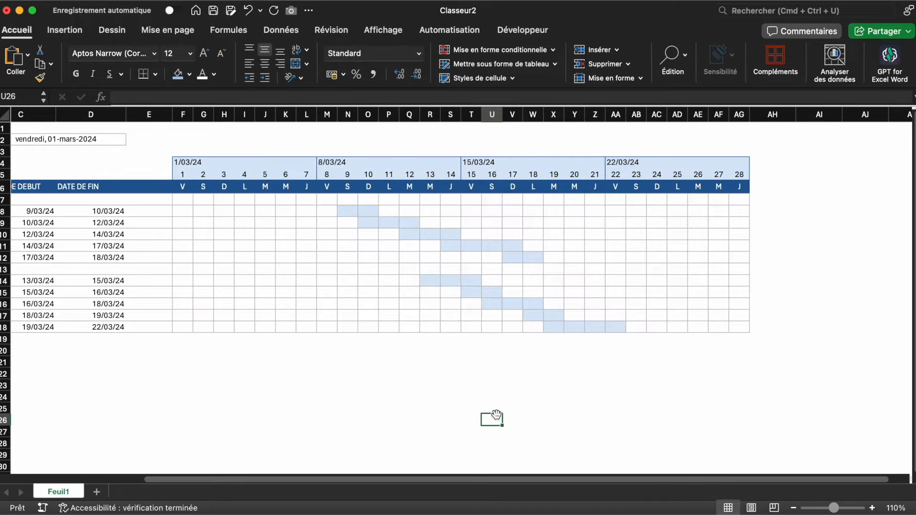
{"action": "scroll", "coordinate": [496, 417], "scroll_direction": "left", "scroll_amount": 5}
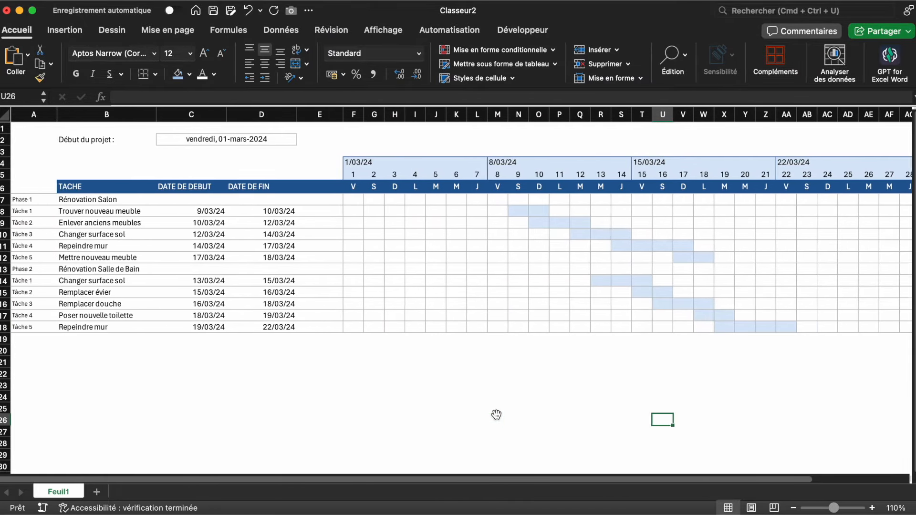
- Name the project start date cell C2 debut_projet
{"action": "left_click", "coordinate": [395, 443]}
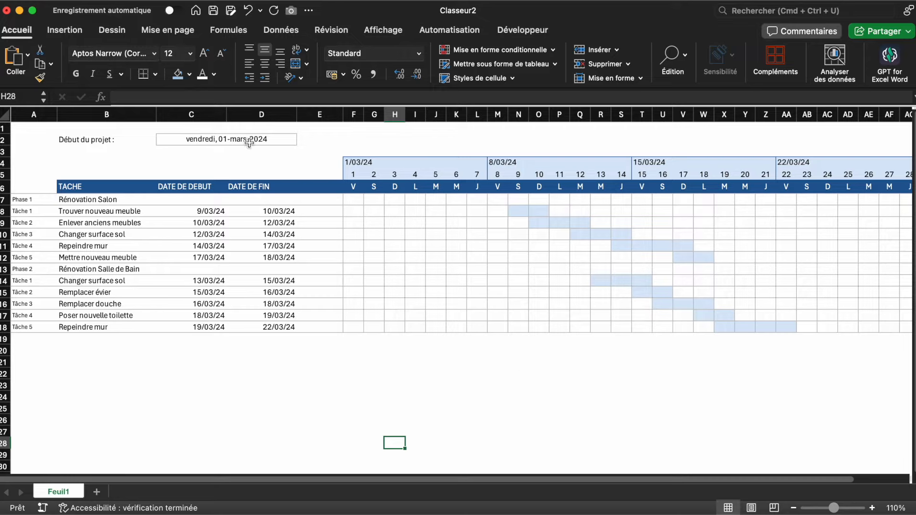
{"action": "left_click", "coordinate": [200, 139]}
{"action": "left_click", "coordinate": [9, 97]}
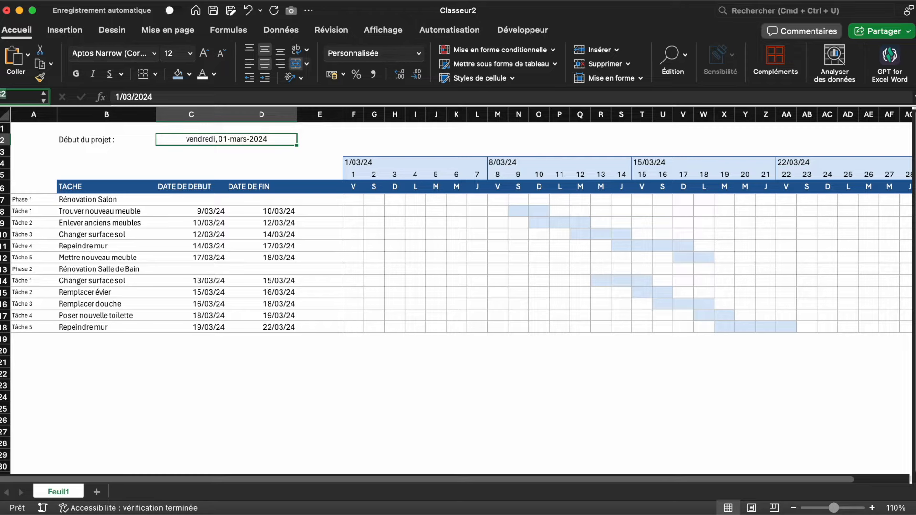
{"action": "type", "text": "Debut_"}
{"action": "type", "text": "projet"}
{"action": "key", "text": "Return"}
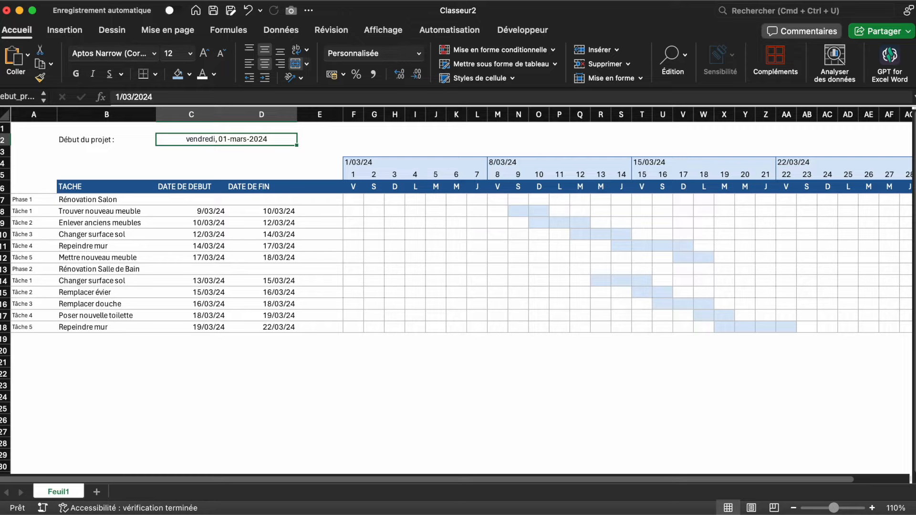
- Replace the first timeline date in F5 with the formula =debut_projet-JOURSEM(debut_projet;3)
{"action": "left_click", "coordinate": [349, 175]}
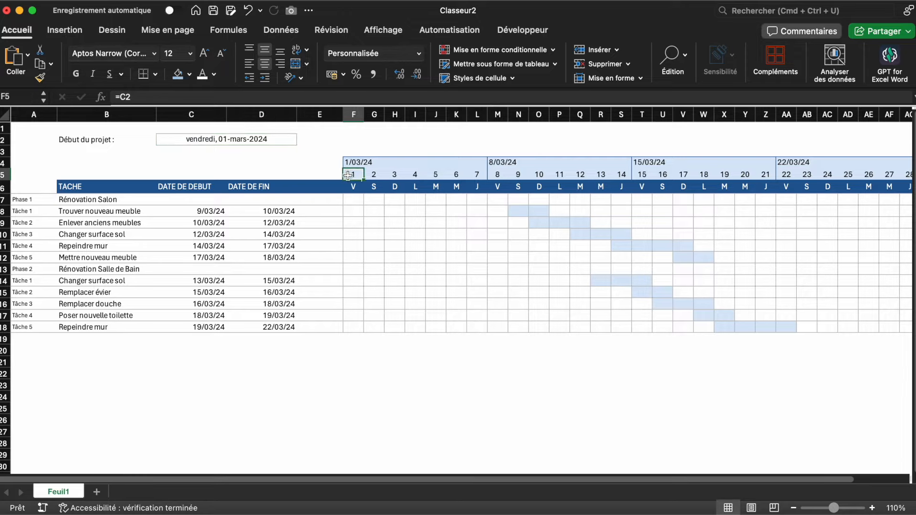
{"action": "type", "text": "="}
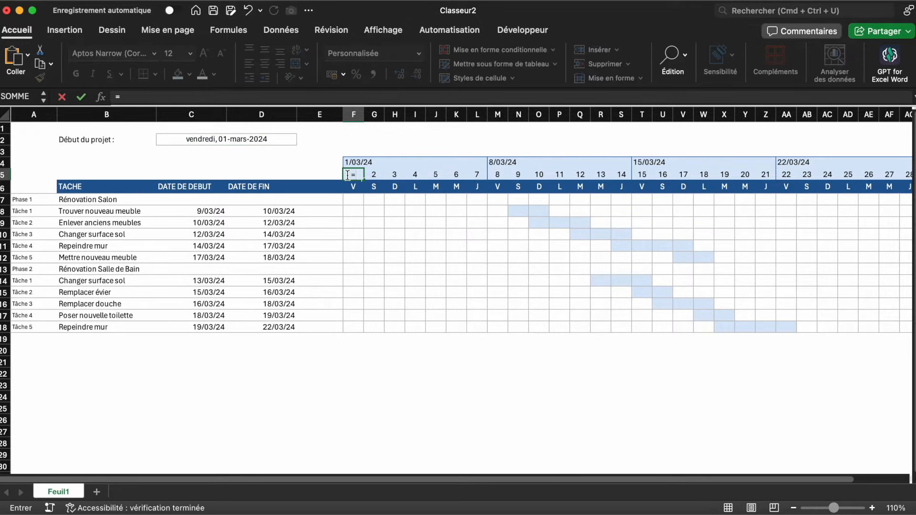
{"action": "type", "text": "debut"}
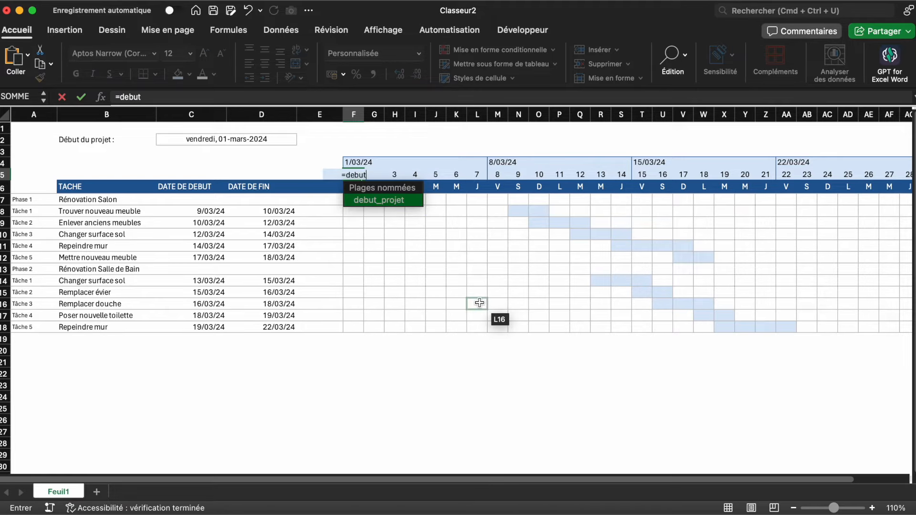
{"action": "type", "text": "_orojet"}
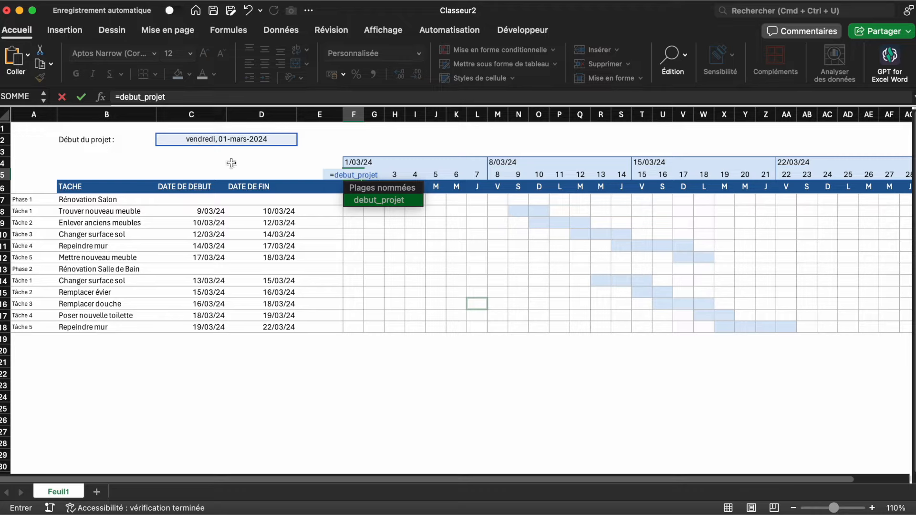
{"action": "type", "text": "-"}
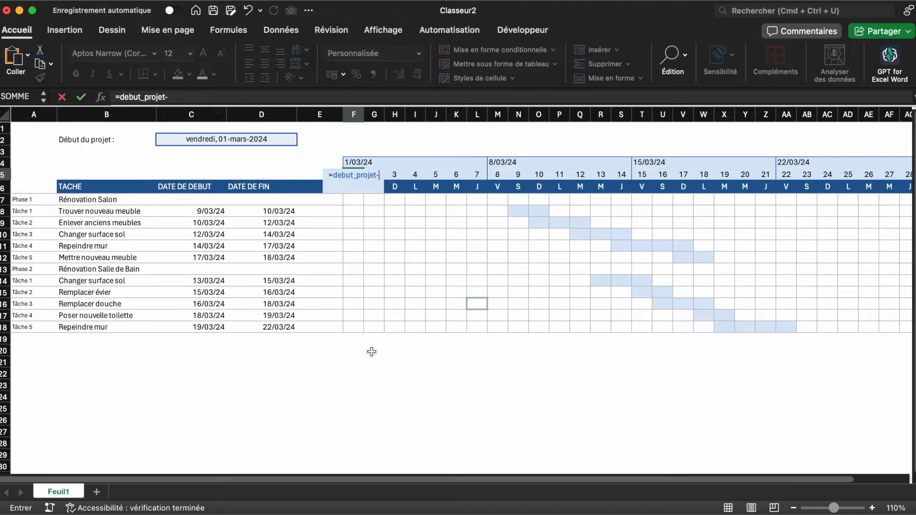
{"action": "type", "text": "JOURSEM("}
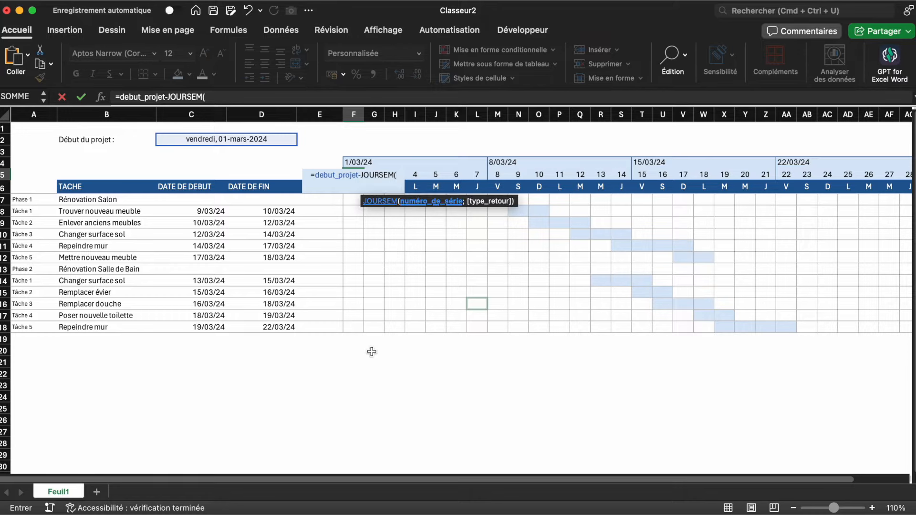
{"action": "type", "text": "debut_"}
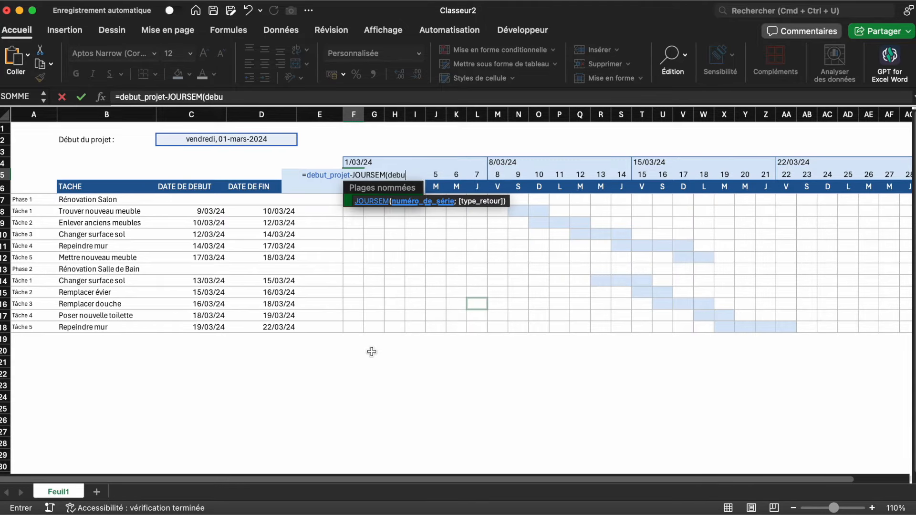
{"action": "type", "text": "projet"}
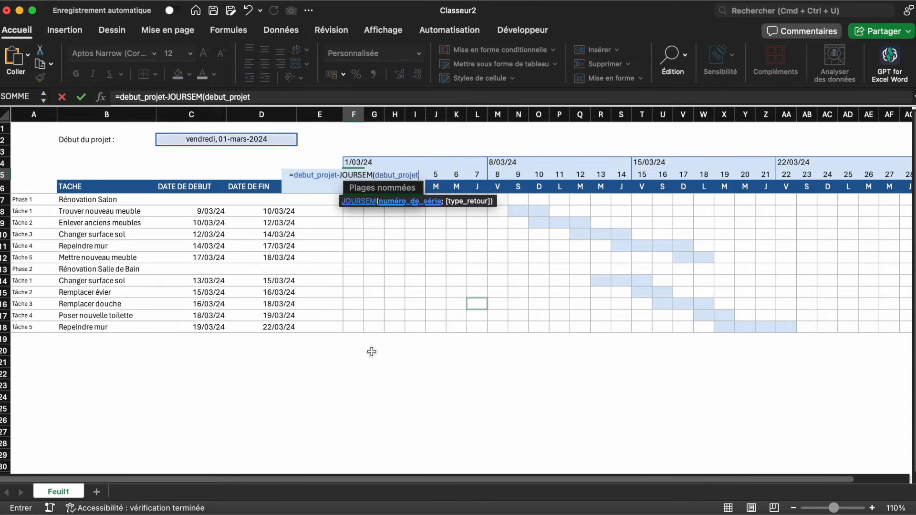
{"action": "type", "text": ";"}
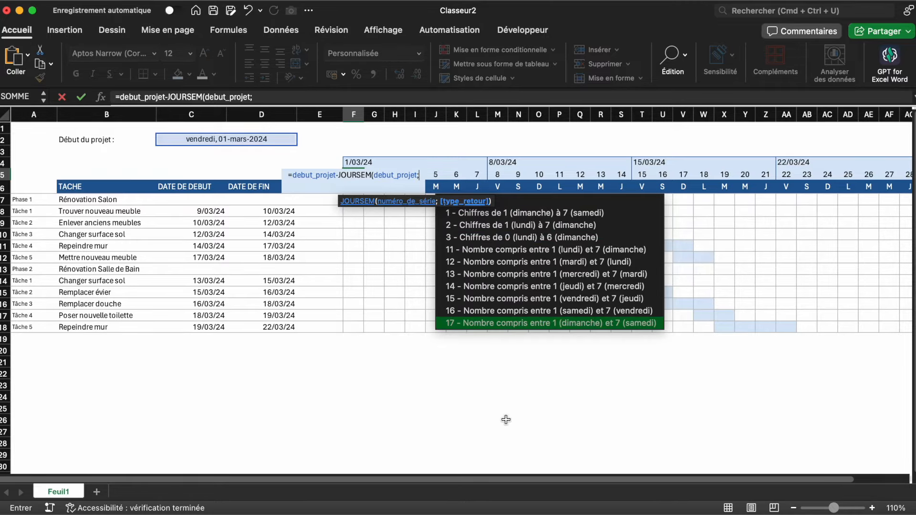
{"action": "type", "text": "3)"}
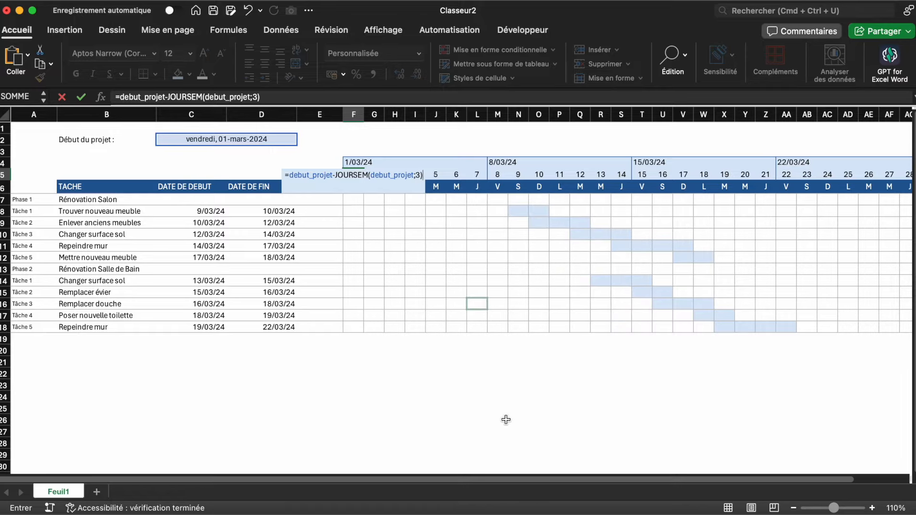
{"action": "key", "text": "Return"}
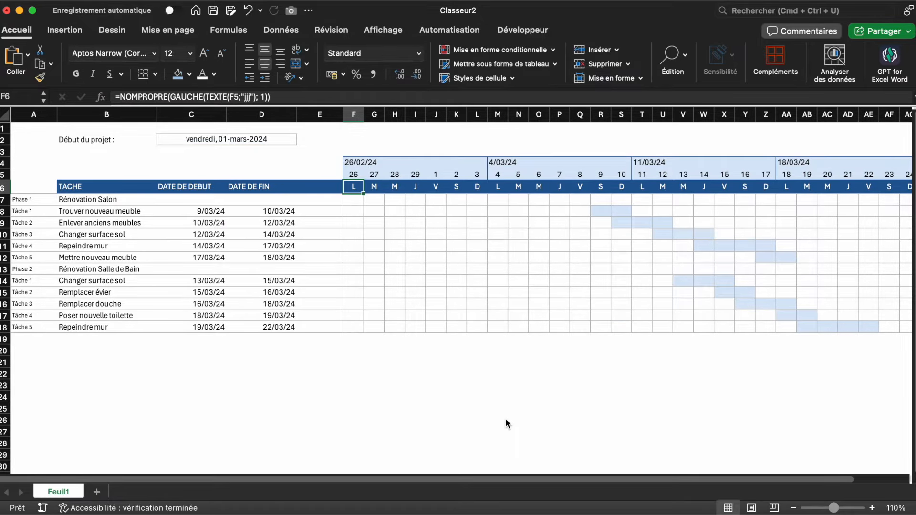
{"action": "left_click", "coordinate": [465, 373]}
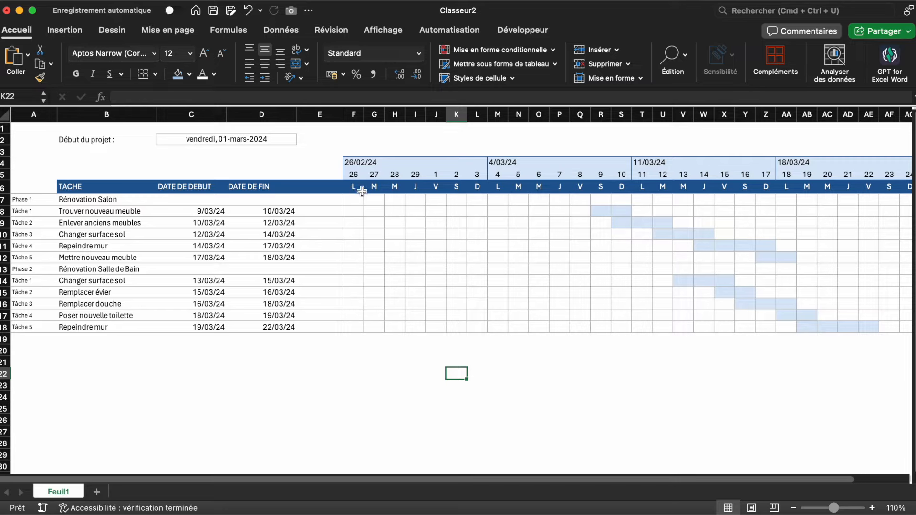
{"action": "left_click", "coordinate": [199, 136]}
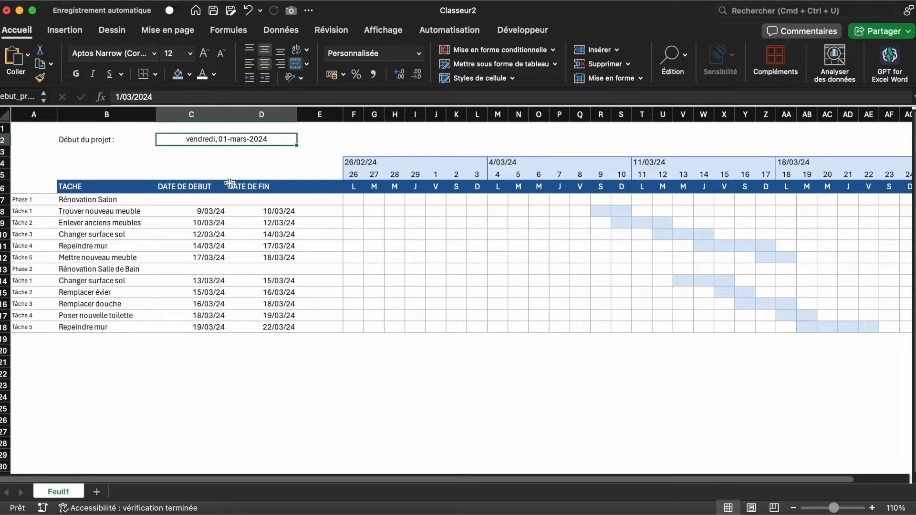
- Try 08/03/24 as the project start date and undo the entry
{"action": "type", "text": "08/03/24"}
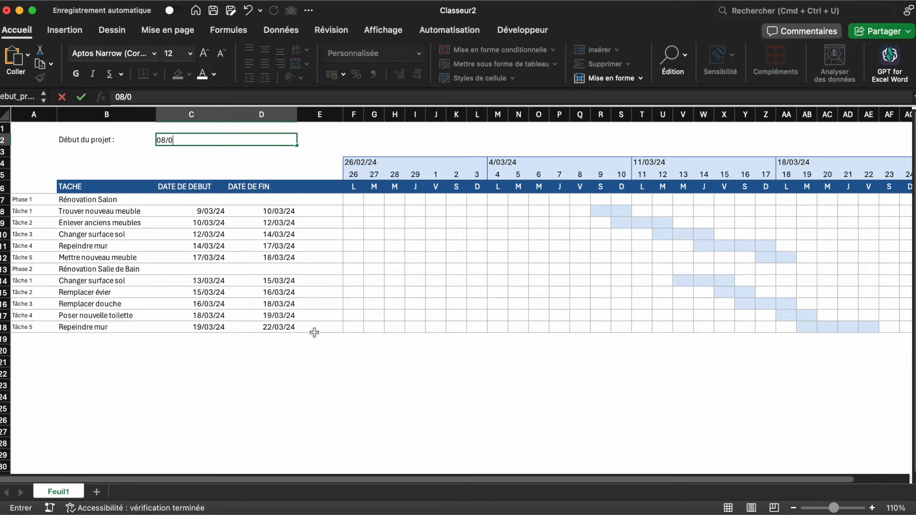
{"action": "key", "text": "Return"}
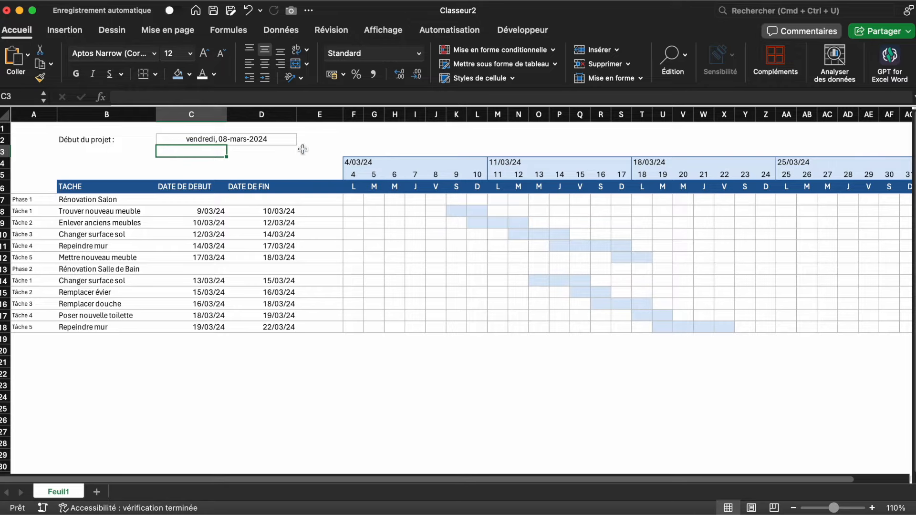
{"action": "left_click", "coordinate": [277, 139]}
{"action": "left_click", "coordinate": [284, 159]}
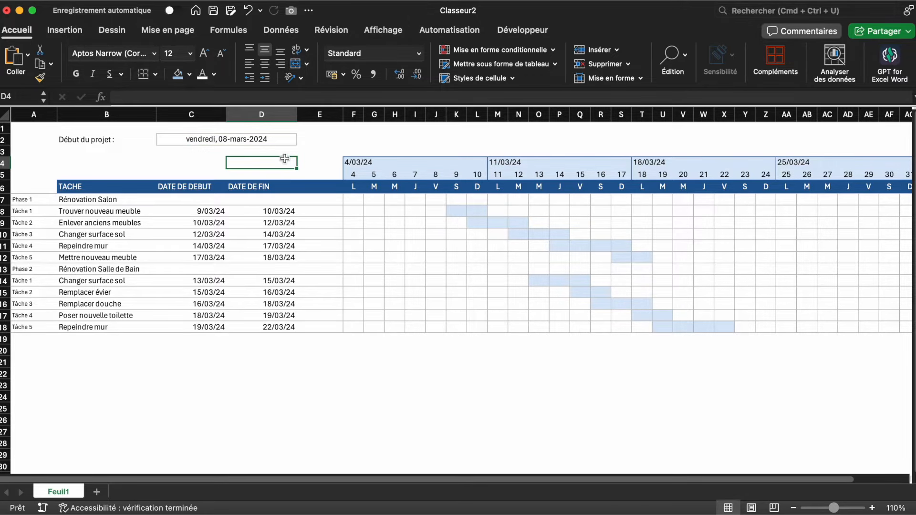
{"action": "key", "text": "super+z"}
- Extend the Gantt timeline by one week by filling columns AA:AG across through column AN
{"action": "scroll", "coordinate": [284, 157], "scroll_direction": "right", "scroll_amount": 3}
{"action": "left_click_drag", "start_coordinate": [663, 114], "coordinate": [787, 114]}
{"action": "scroll", "coordinate": [733, 182], "scroll_direction": "right", "scroll_amount": 3}
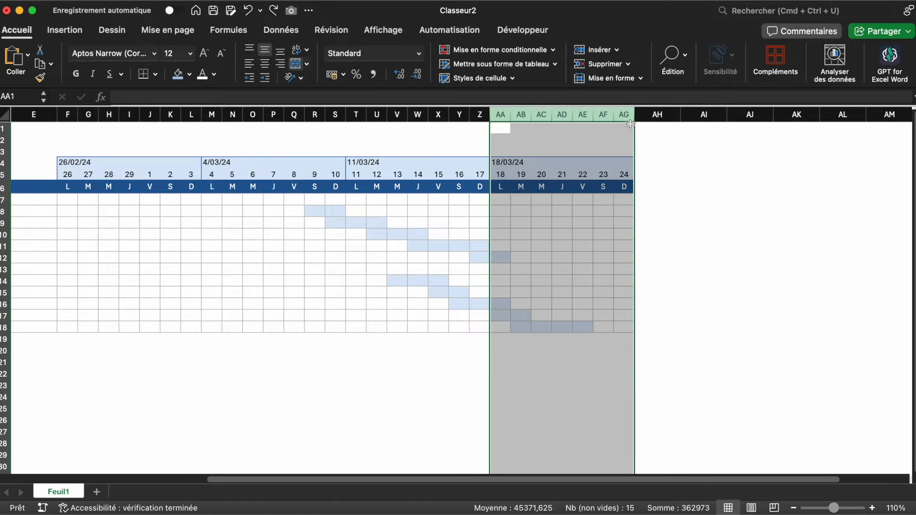
{"action": "left_click_drag", "start_coordinate": [635, 123], "coordinate": [757, 130]}
{"action": "left_click", "coordinate": [828, 268]}
{"action": "scroll", "coordinate": [608, 282], "scroll_direction": "left", "scroll_amount": 5}
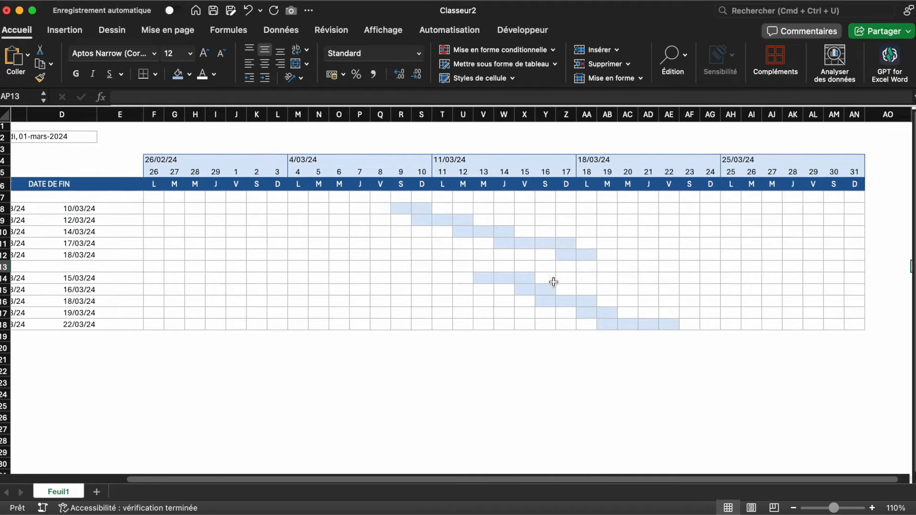
{"action": "scroll", "coordinate": [444, 223], "scroll_direction": "left", "scroll_amount": 2}
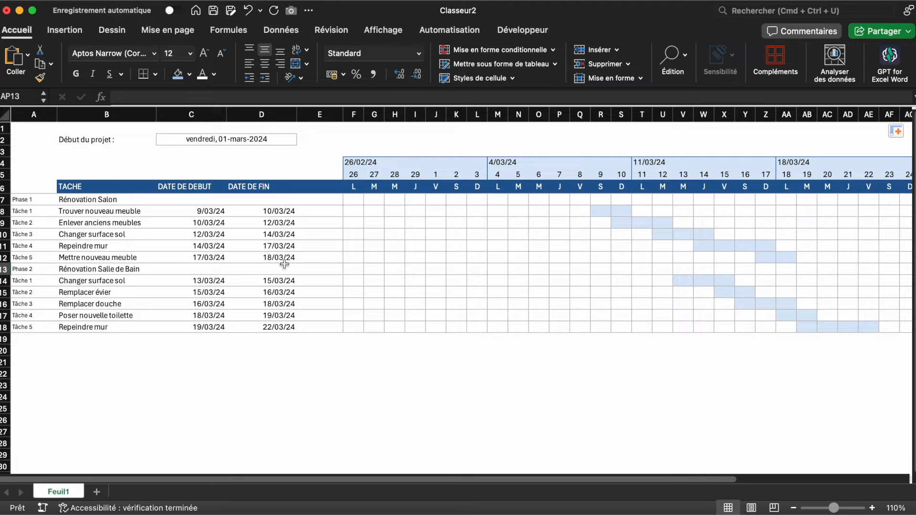
{"action": "left_click", "coordinate": [236, 141]}
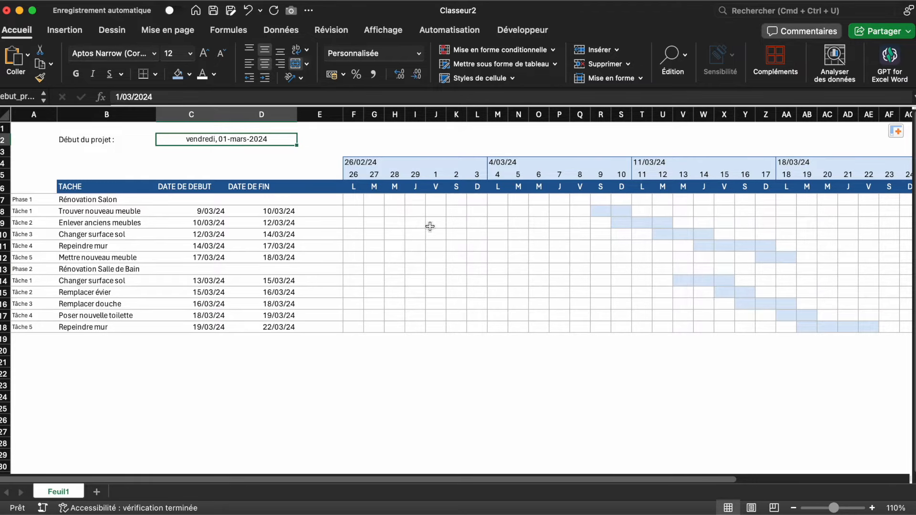
{"action": "left_click", "coordinate": [436, 245]}
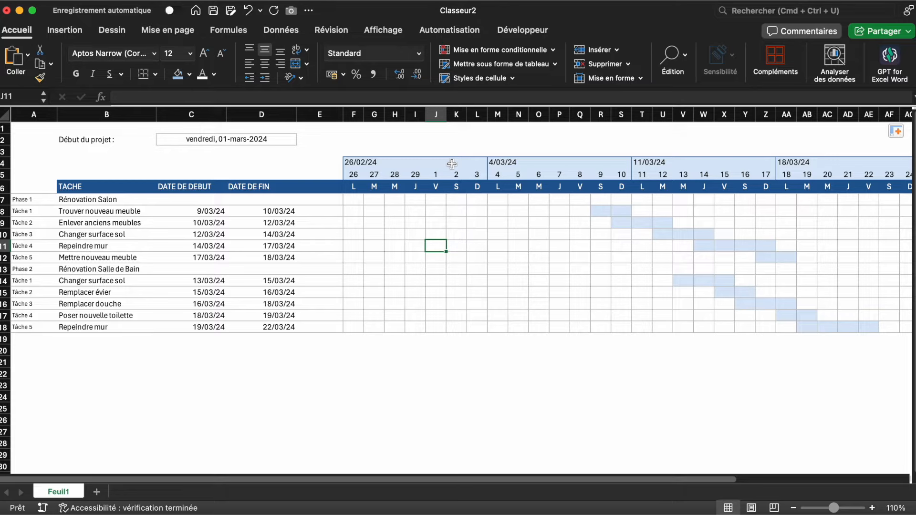
- Add the label "Première semaine affichée :" in B3 with the value 1 in C3
{"action": "left_click", "coordinate": [85, 150]}
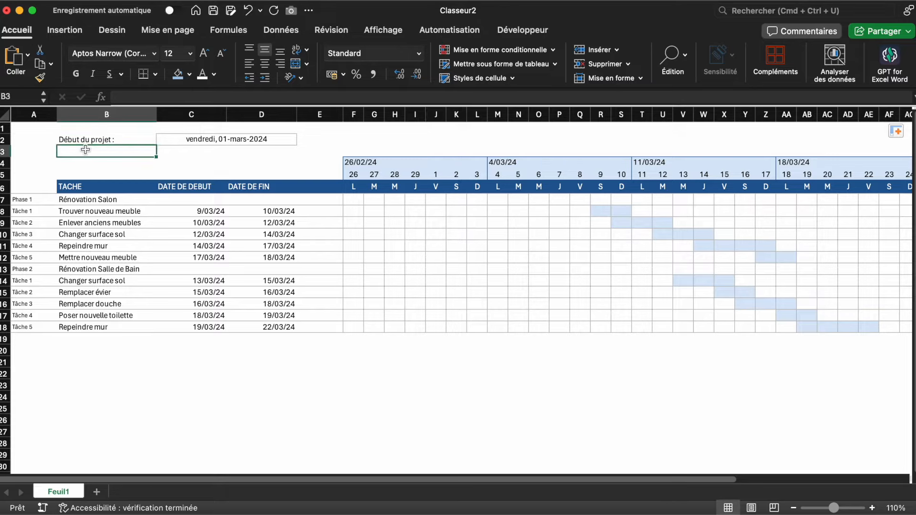
{"action": "type", "text": "Premiè"}
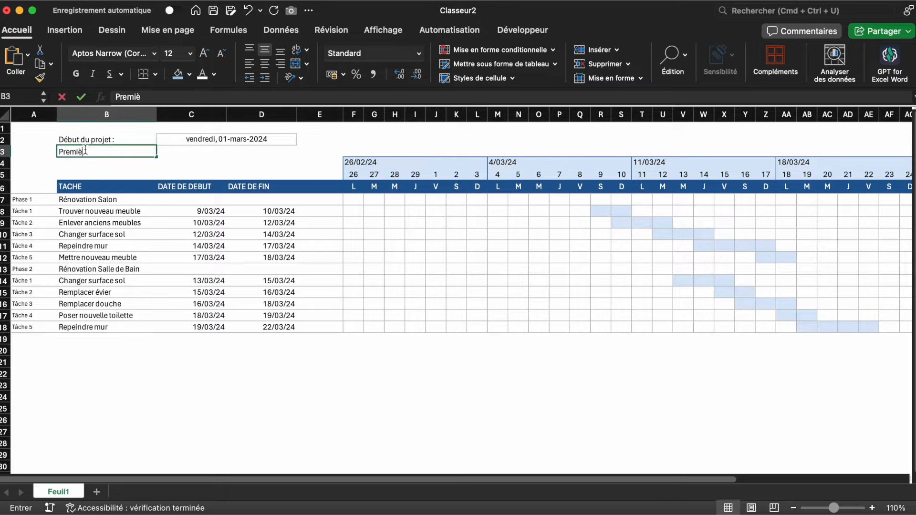
{"action": "type", "text": "re semaine affichée :"}
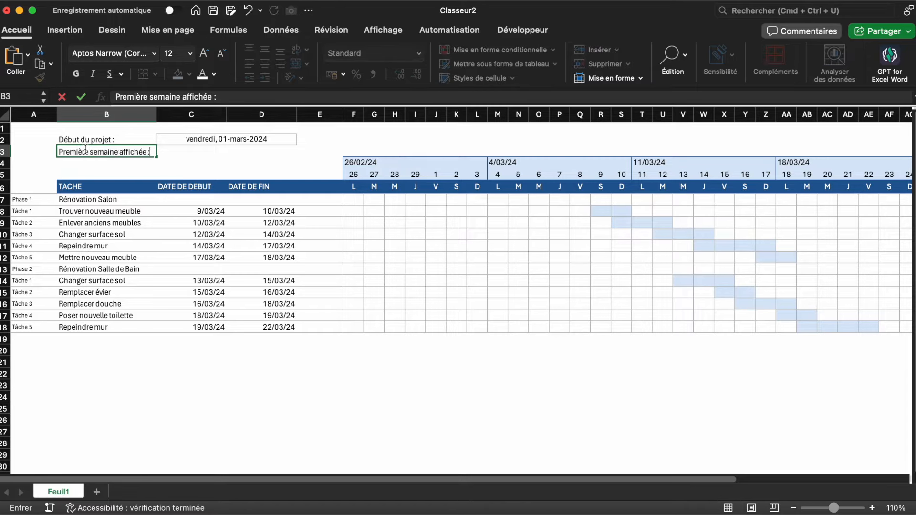
{"action": "key", "text": "Tab"}
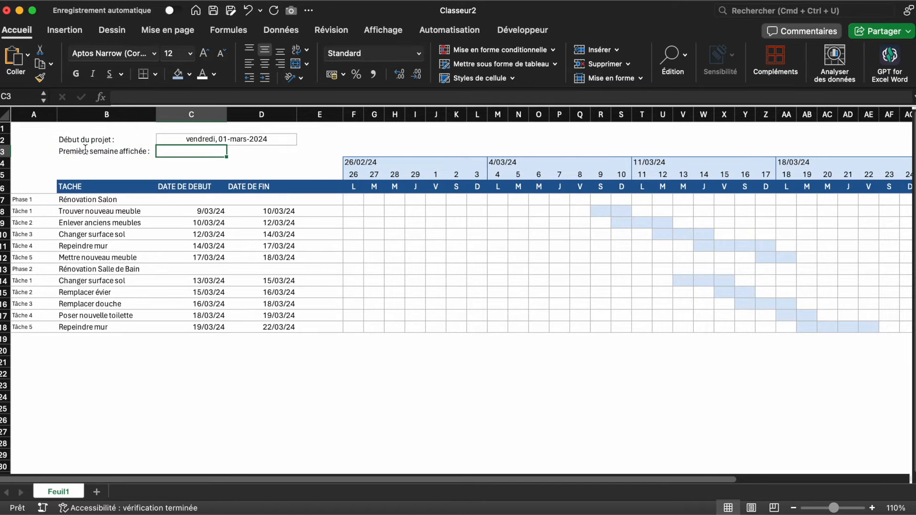
{"action": "type", "text": "1"}
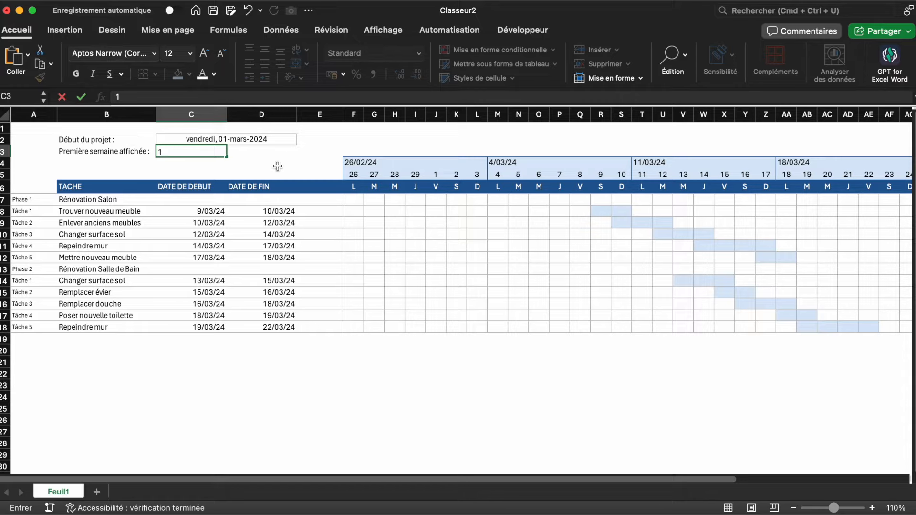
{"action": "left_click", "coordinate": [258, 161]}
- Apply an outline border to the displayed-week value cell C3
{"action": "left_click", "coordinate": [218, 151]}
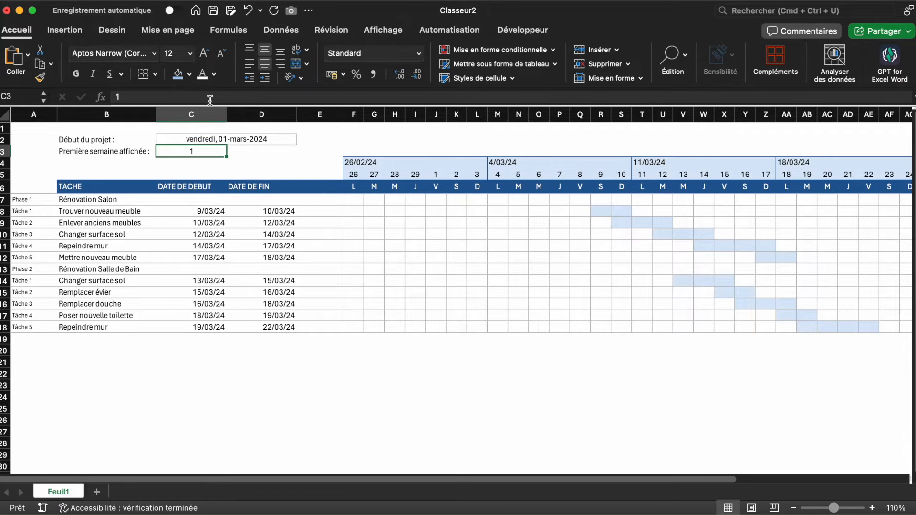
{"action": "left_click", "coordinate": [155, 74]}
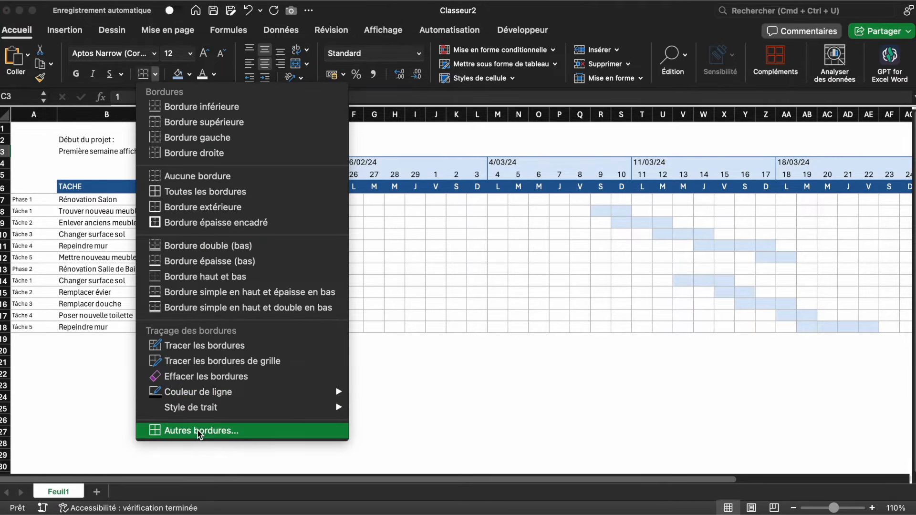
{"action": "left_click", "coordinate": [197, 431]}
{"action": "key", "text": "Return"}
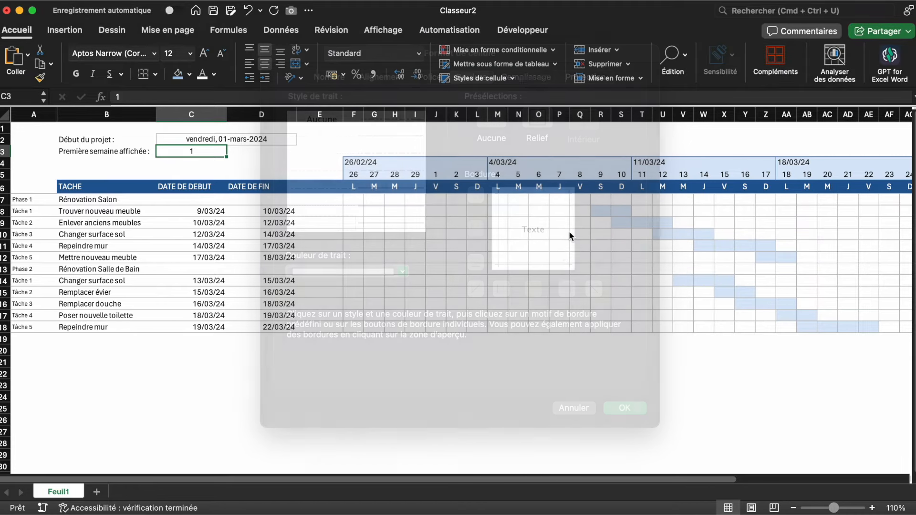
{"action": "left_click", "coordinate": [501, 423]}
- Name cell C3 semaine_affichee
{"action": "left_click", "coordinate": [203, 153]}
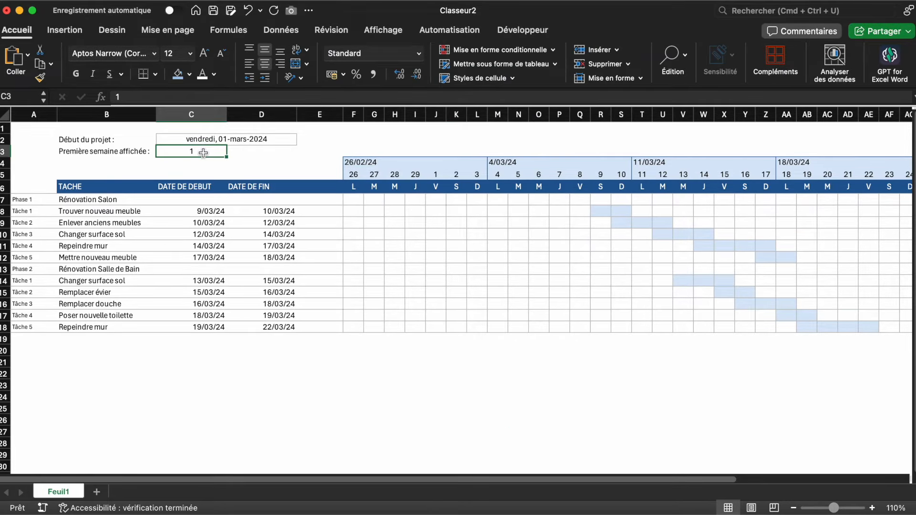
{"action": "left_click", "coordinate": [12, 92]}
{"action": "type", "text": "Semaine_affichee"}
{"action": "key", "text": "Return"}
- Change the first timeline date in F5 to =debut_projet-JOURSEM(debut_projet;3) + (semaine_affichee-1)*7
{"action": "left_click", "coordinate": [356, 173]}
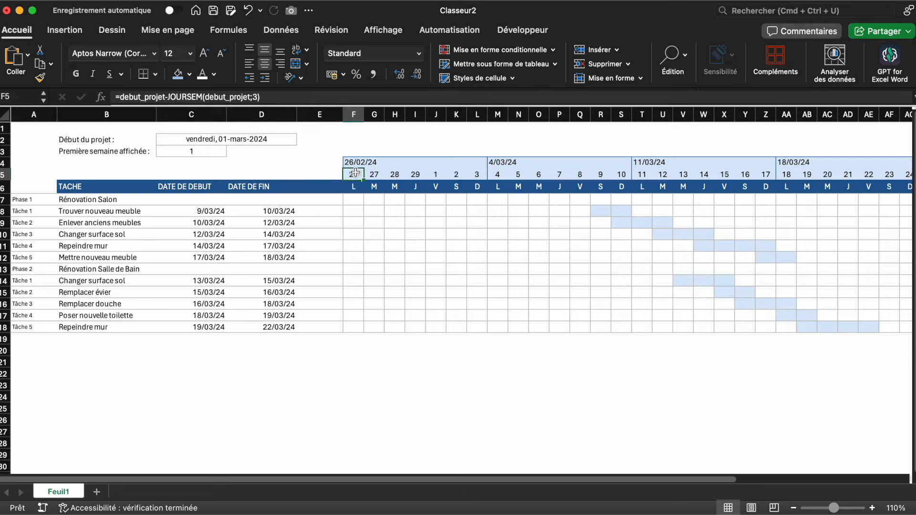
{"action": "double_click", "coordinate": [355, 173]}
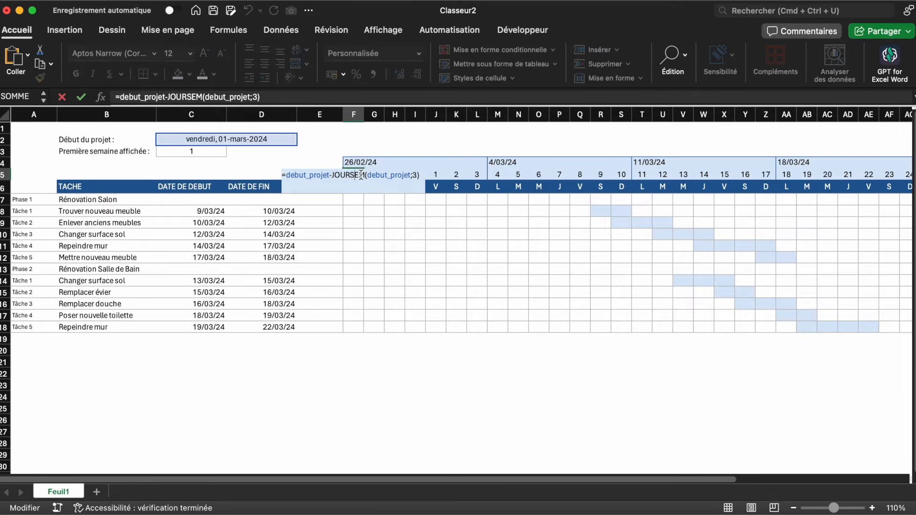
{"action": "left_click", "coordinate": [420, 174]}
{"action": "type", "text": "+"}
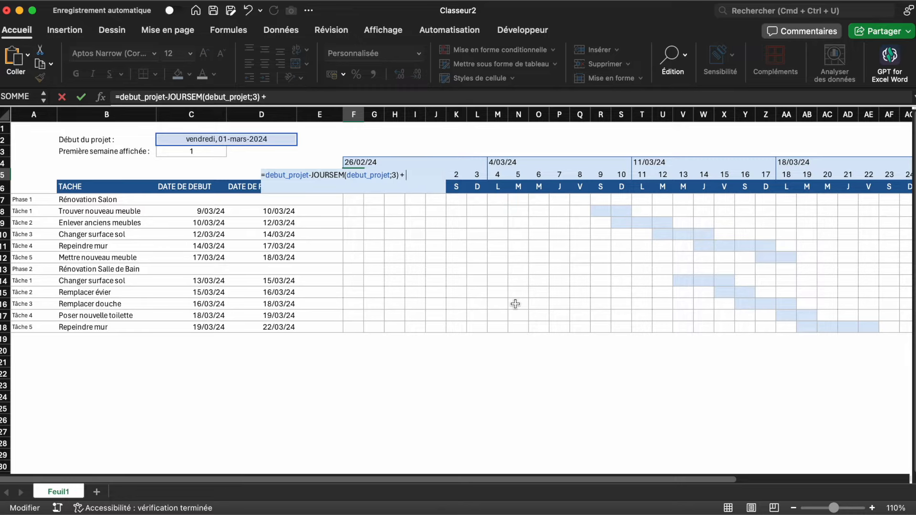
{"action": "type", "text": " (semaine"}
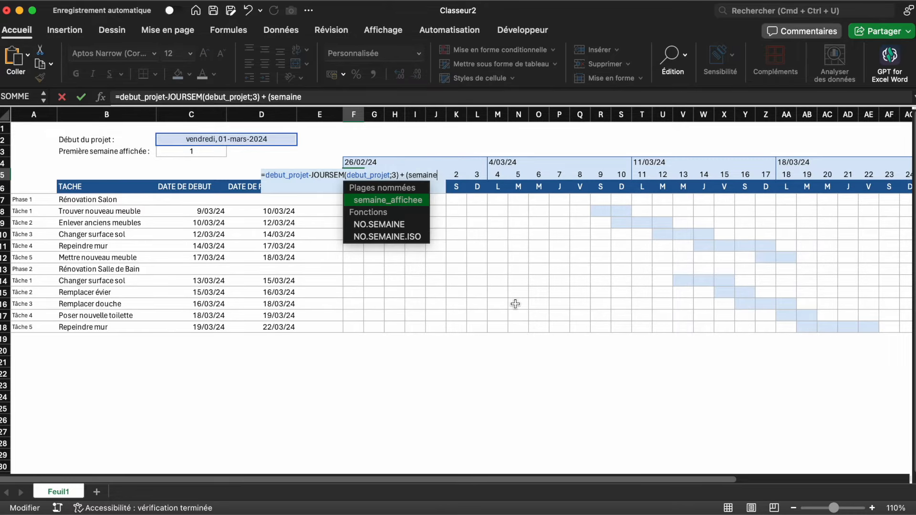
{"action": "type", "text": "_affichee"}
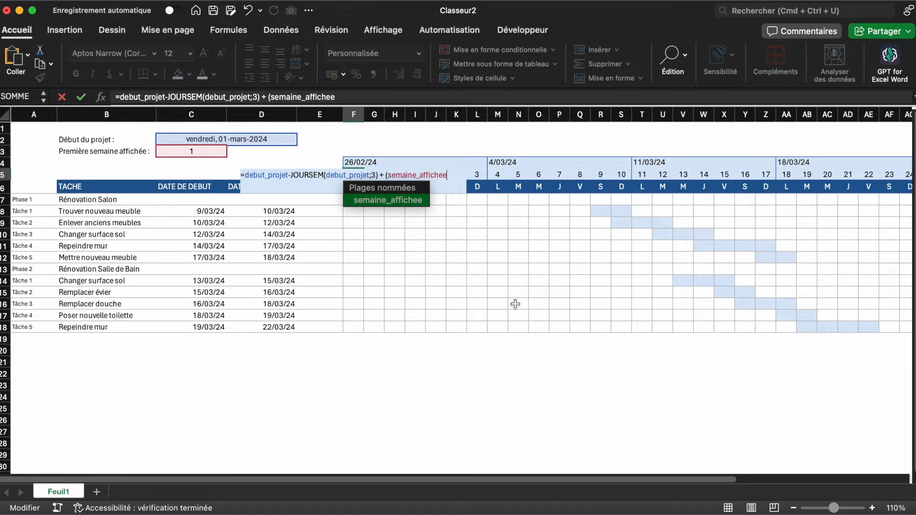
{"action": "key", "text": "BackSpace"}
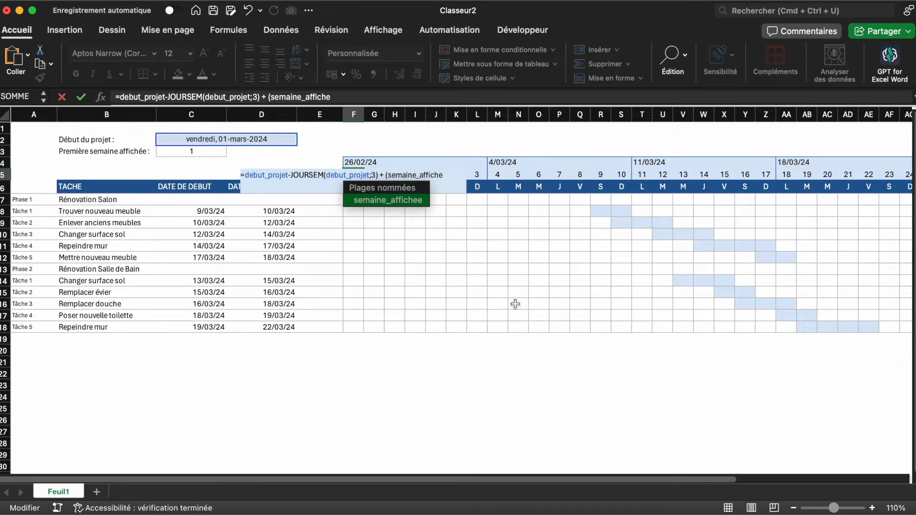
{"action": "type", "text": "e-1)*7"}
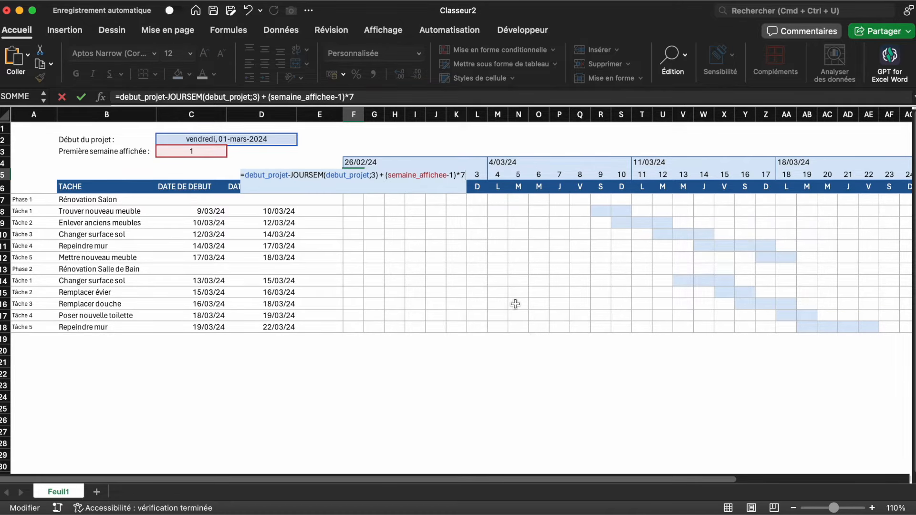
{"action": "key", "text": "Return"}
- Test the timeline shift with 4 as the first displayed week and reset the value to 1
{"action": "left_click", "coordinate": [210, 153]}
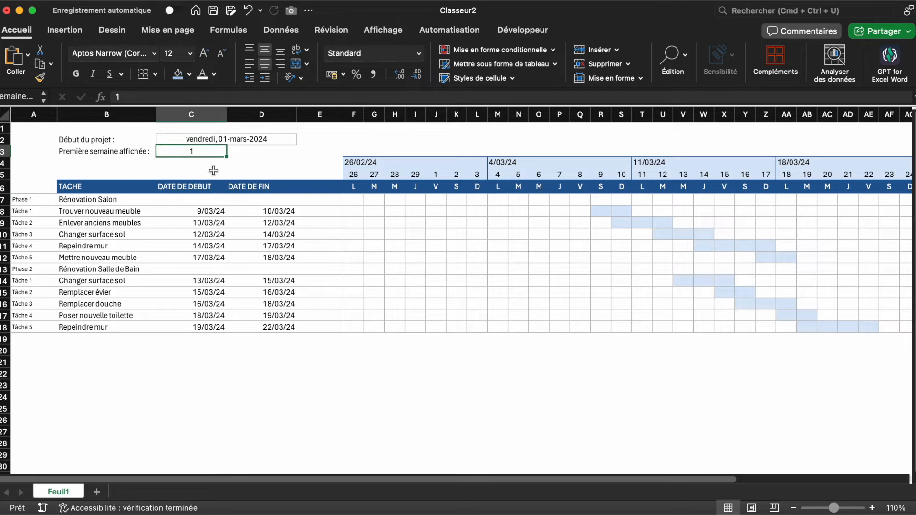
{"action": "type", "text": "4"}
{"action": "key", "text": "Return"}
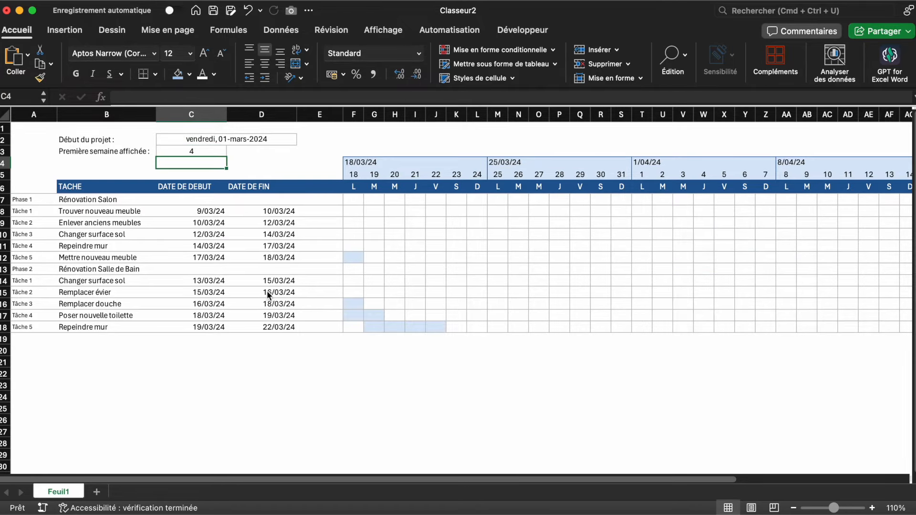
{"action": "left_click", "coordinate": [222, 140]}
{"action": "left_click", "coordinate": [217, 152]}
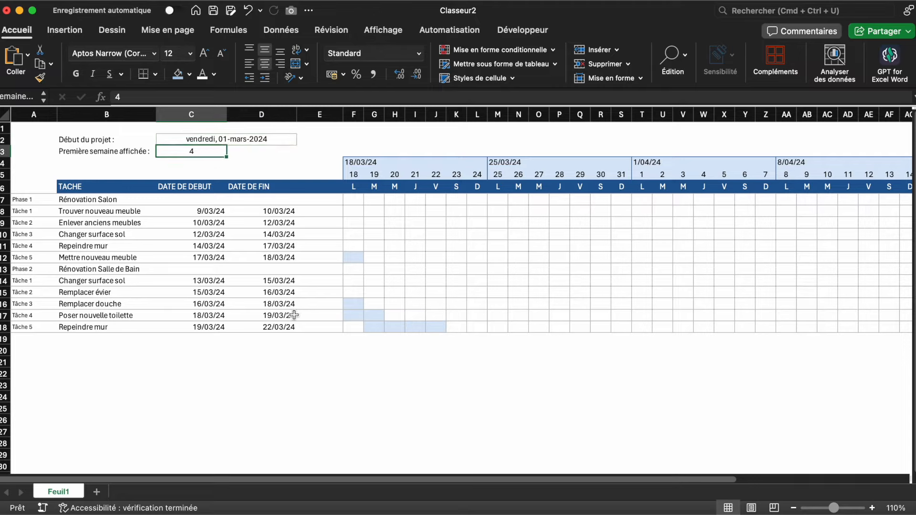
{"action": "type", "text": "1"}
{"action": "key", "text": "Return"}
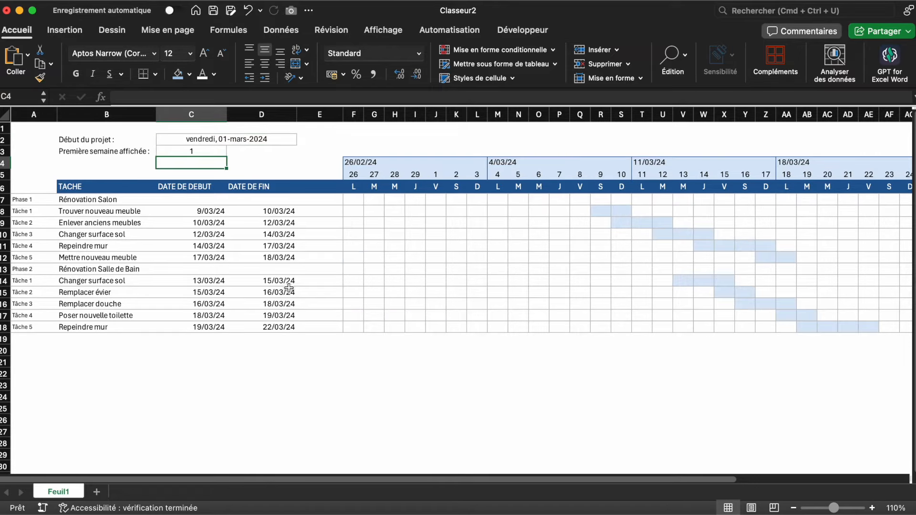
- Restrict the first displayed week in C3 to a validation drop-down list with source 1;2;3;4;5;6;7;8;9
{"action": "left_click", "coordinate": [211, 152]}
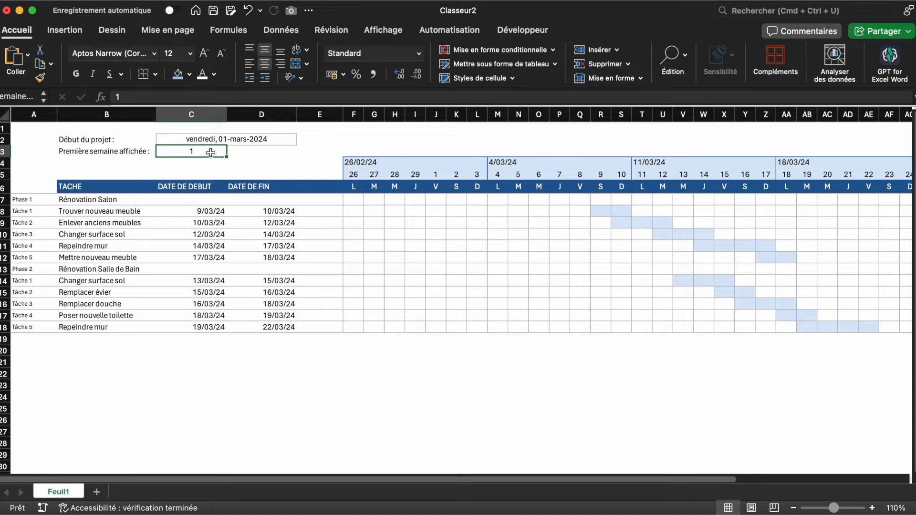
{"action": "left_click", "coordinate": [283, 29]}
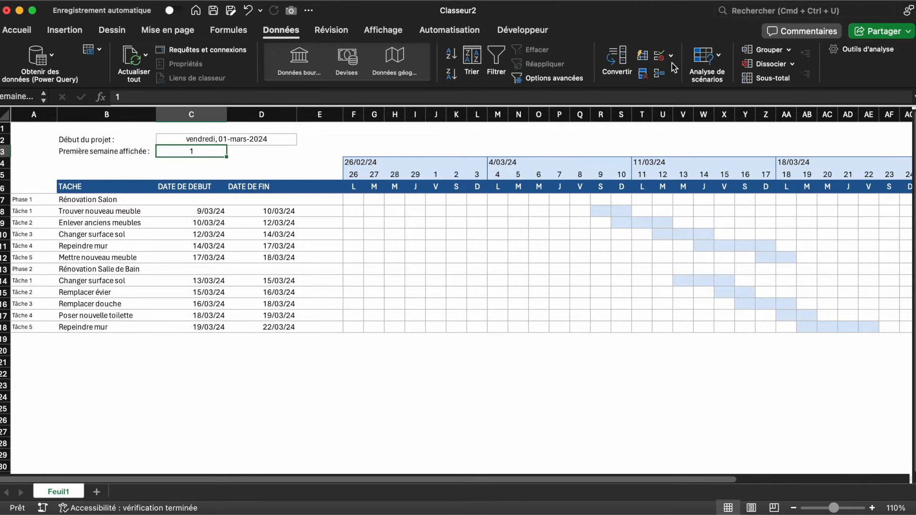
{"action": "left_click", "coordinate": [660, 57]}
{"action": "left_click", "coordinate": [379, 161]}
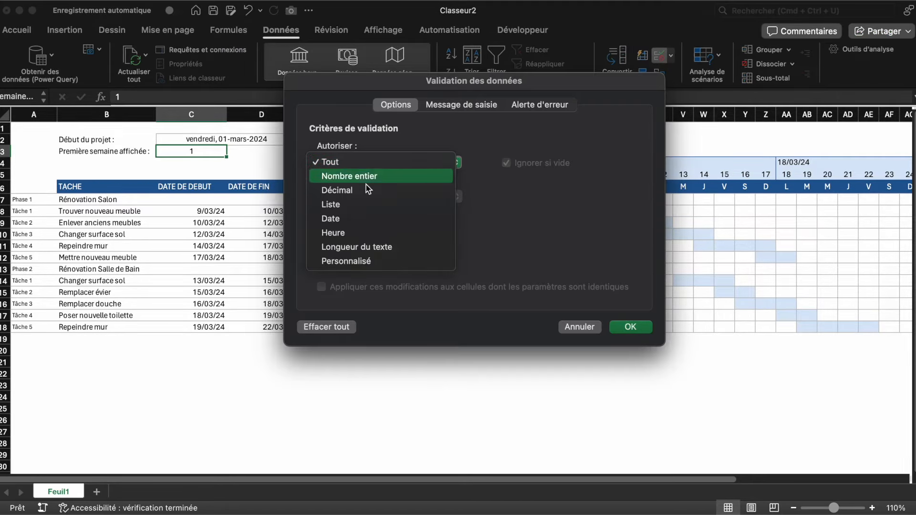
{"action": "left_click", "coordinate": [357, 205]}
{"action": "left_click", "coordinate": [357, 232]}
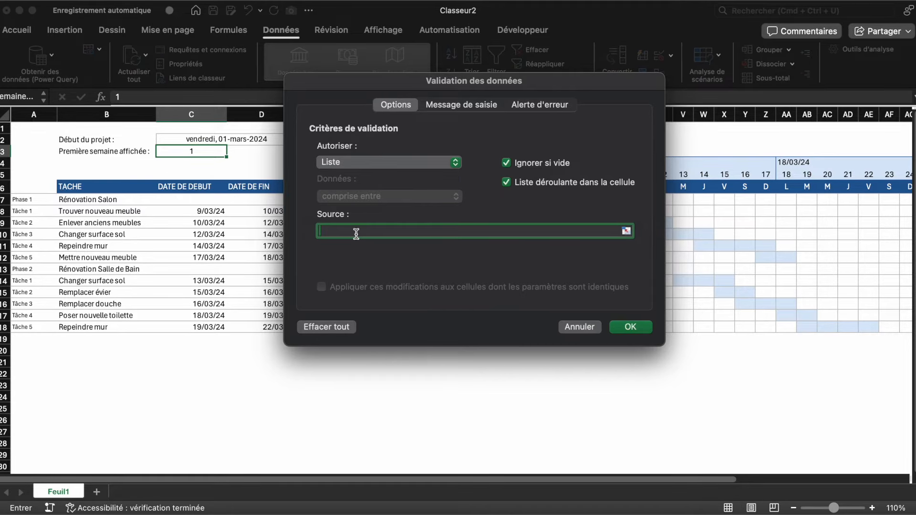
{"action": "type", "text": "1;2."}
{"action": "key", "text": "BackSpace"}
{"action": "type", "text": ";3;4;5;6;7;8;9"}
{"action": "key", "text": "Return"}
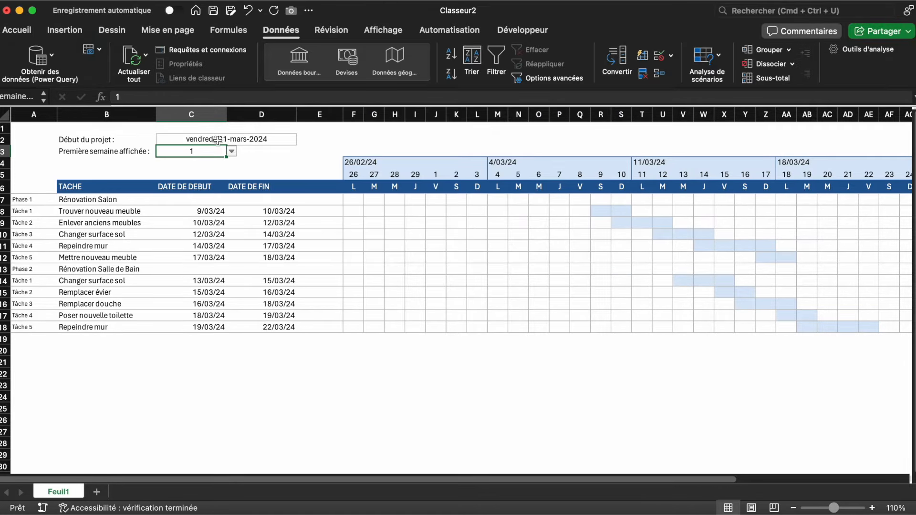
- Test the drop-down list in C3 with weeks 6 and 3, and set it back to 1
{"action": "left_click", "coordinate": [232, 151]}
{"action": "left_click", "coordinate": [161, 226]}
{"action": "left_click", "coordinate": [232, 151]}
{"action": "left_click", "coordinate": [164, 189]}
{"action": "left_click", "coordinate": [232, 151]}
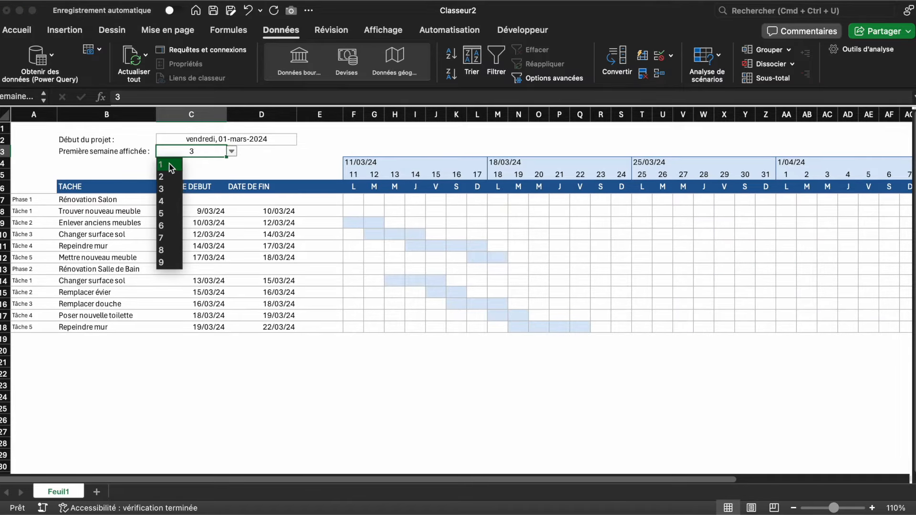
{"action": "left_click", "coordinate": [167, 165]}
{"action": "left_click", "coordinate": [333, 374]}
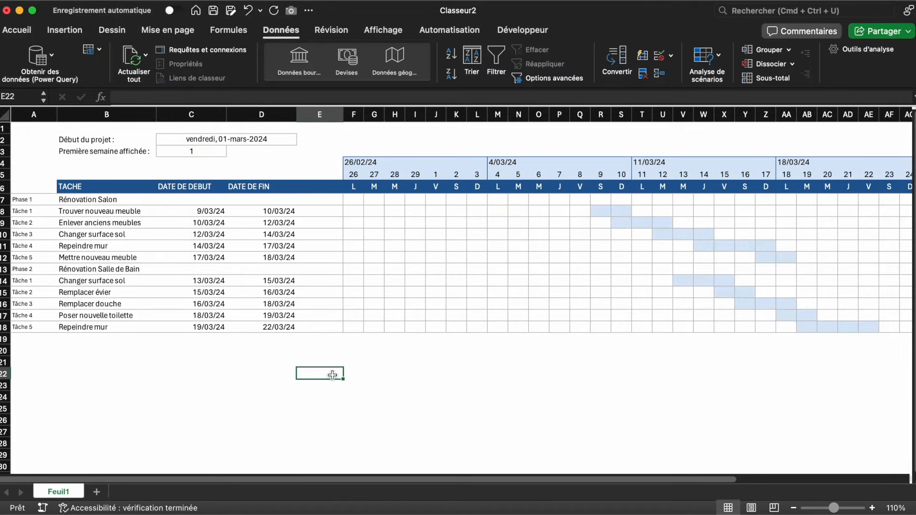
{"action": "left_click", "coordinate": [466, 442]}
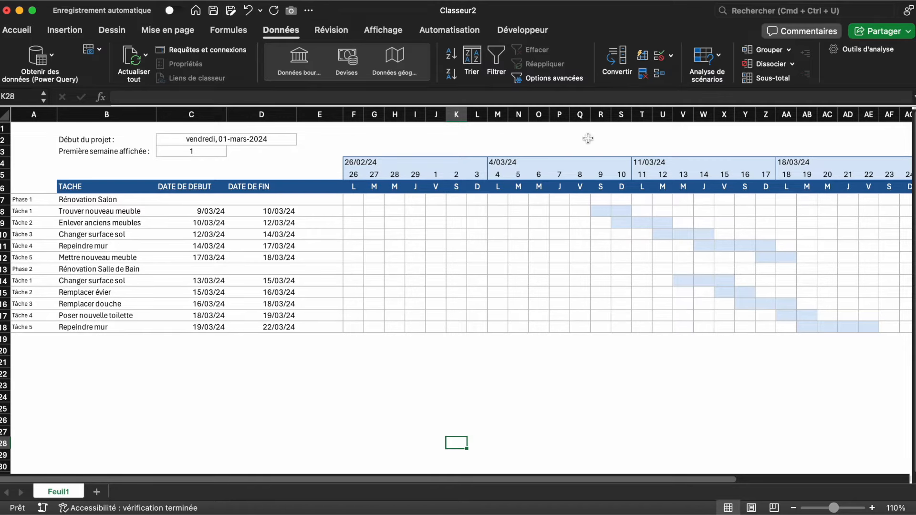
{"action": "left_click", "coordinate": [203, 153]}
{"action": "left_click", "coordinate": [246, 329]}
{"action": "left_click", "coordinate": [262, 420]}
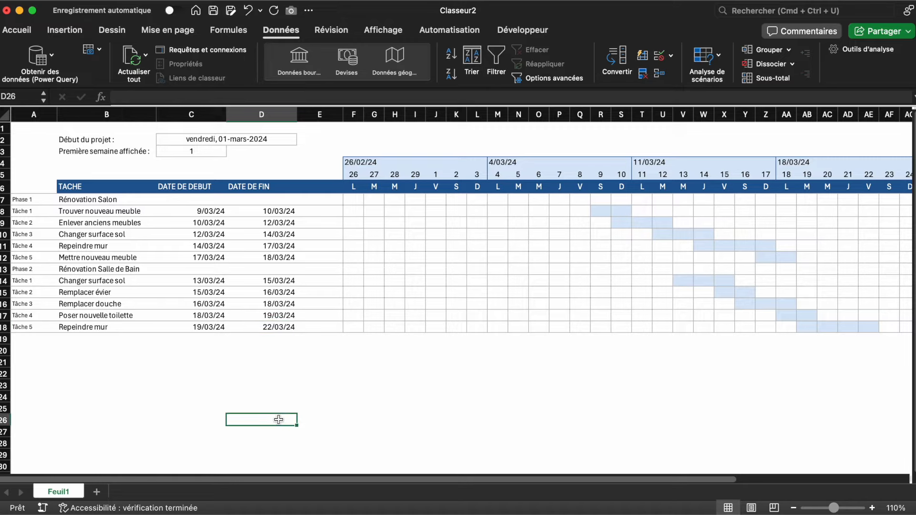
- Check that the Développeur tab is enabled in Excel's ribbon preferences and save them
{"action": "left_click", "coordinate": [522, 30]}
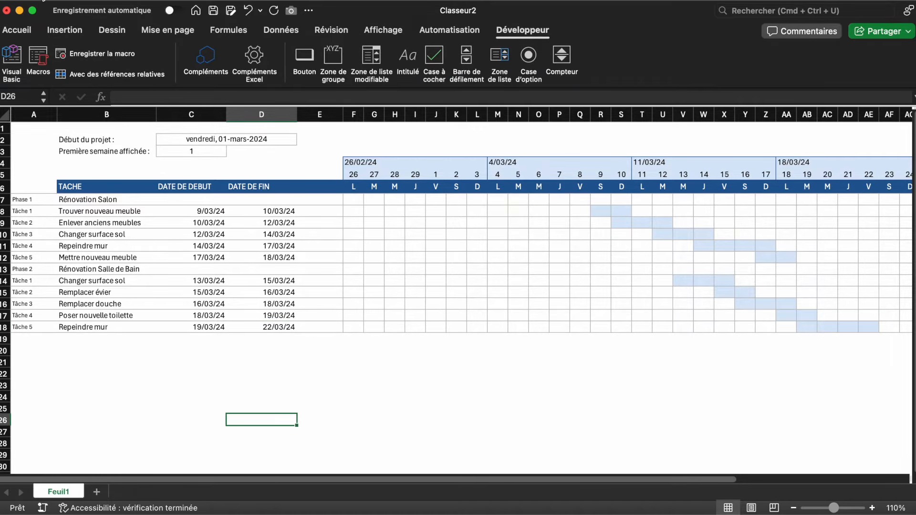
{"action": "left_click", "coordinate": [59, 3]}
{"action": "left_click", "coordinate": [48, 46]}
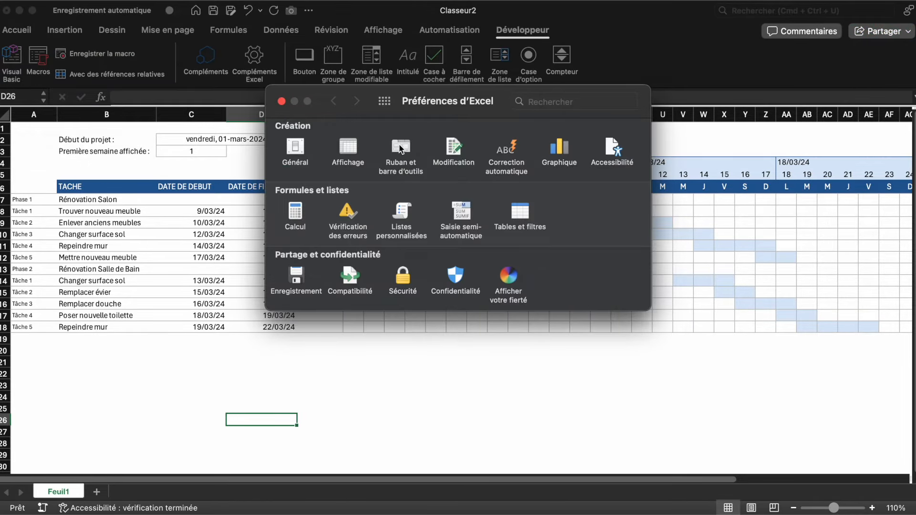
{"action": "left_click", "coordinate": [401, 149]}
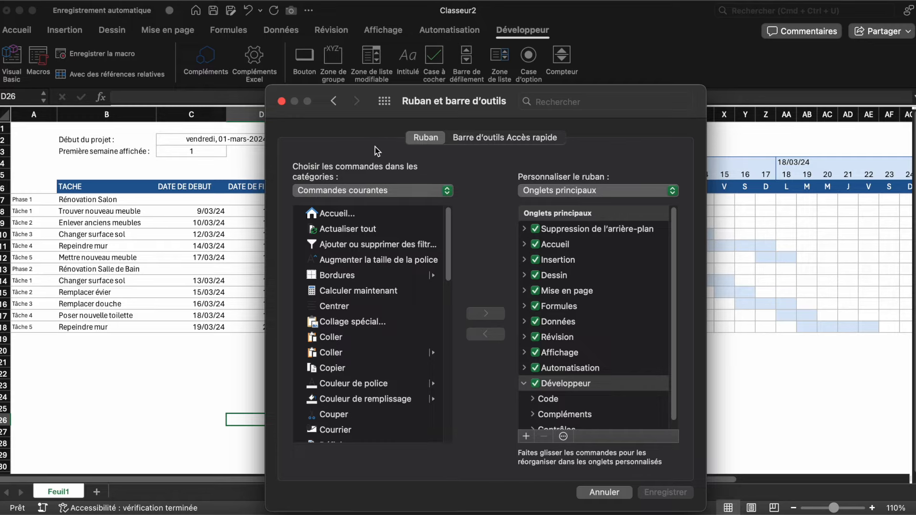
{"action": "left_click", "coordinate": [537, 384]}
{"action": "left_click", "coordinate": [536, 384]}
{"action": "left_click", "coordinate": [667, 493]}
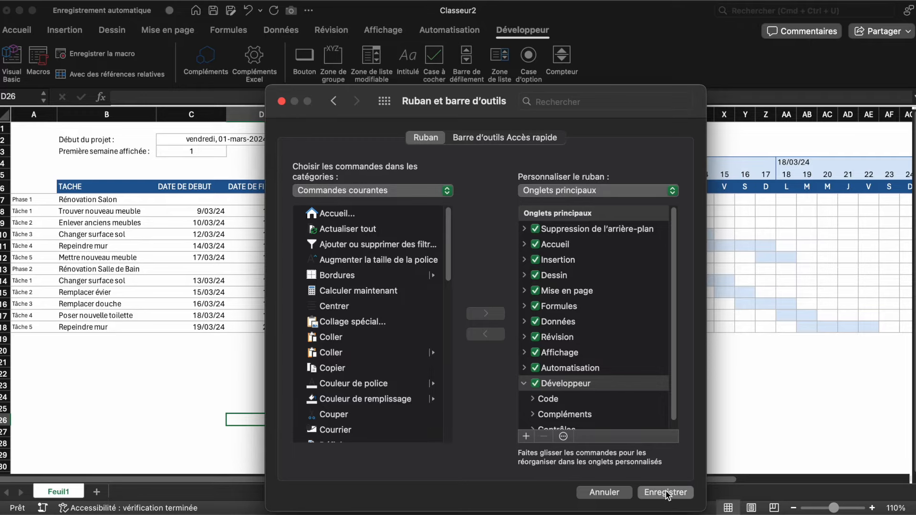
{"action": "left_click", "coordinate": [282, 101]}
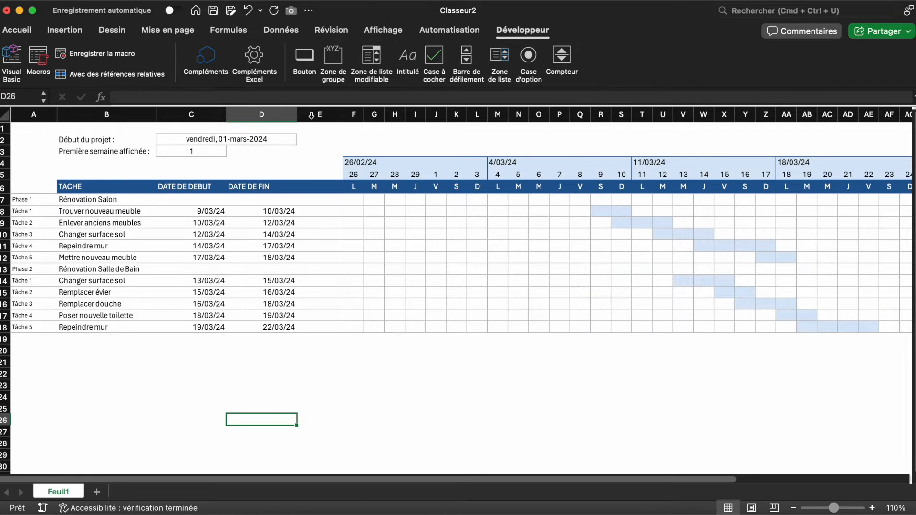
- Insert a horizontal scroll bar control above the timeline and resize it to span columns F to S
{"action": "left_click", "coordinate": [520, 28]}
{"action": "left_click", "coordinate": [528, 33]}
{"action": "left_click", "coordinate": [467, 55]}
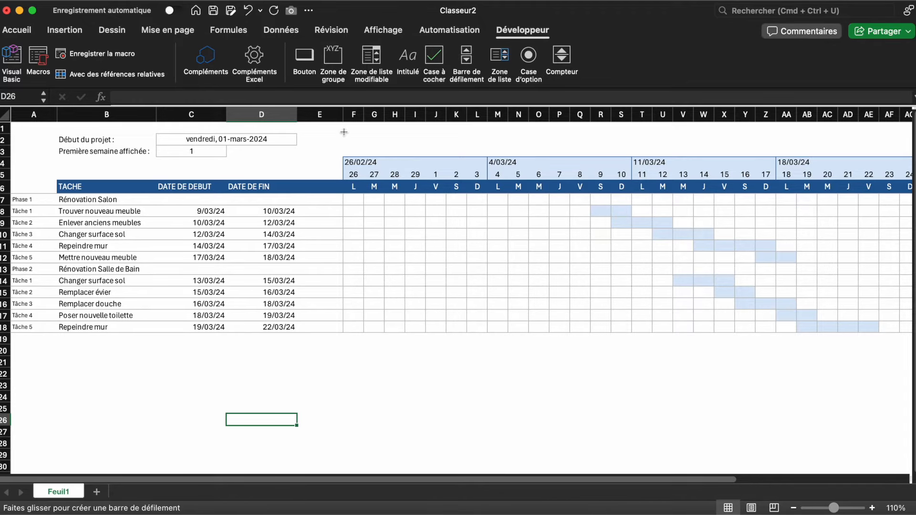
{"action": "left_click_drag", "start_coordinate": [344, 132], "coordinate": [490, 154]}
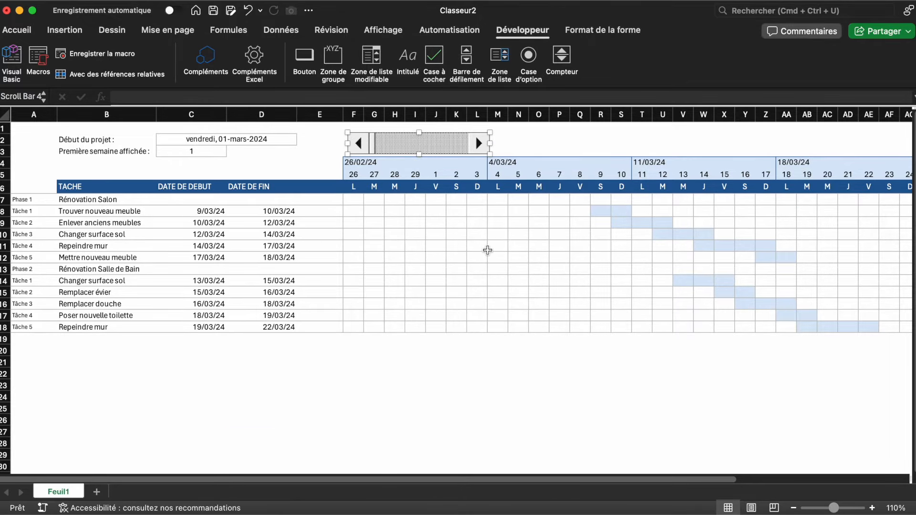
{"action": "left_click_drag", "start_coordinate": [491, 143], "coordinate": [635, 141]}
{"action": "left_click_drag", "start_coordinate": [632, 141], "coordinate": [632, 141]}
- Link the scroll bar to cell $C$3 and set its page change to 2
{"action": "right_click", "coordinate": [562, 142]}
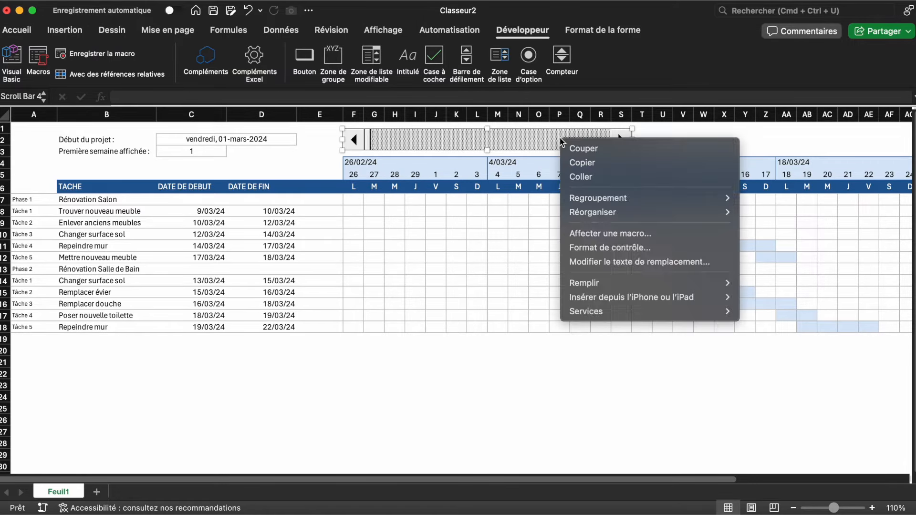
{"action": "left_click", "coordinate": [616, 249]}
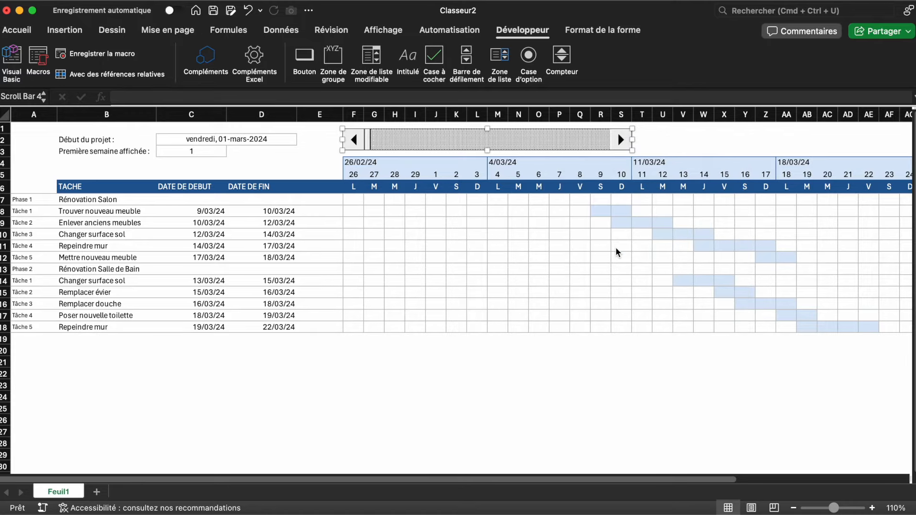
{"action": "left_click", "coordinate": [411, 228]}
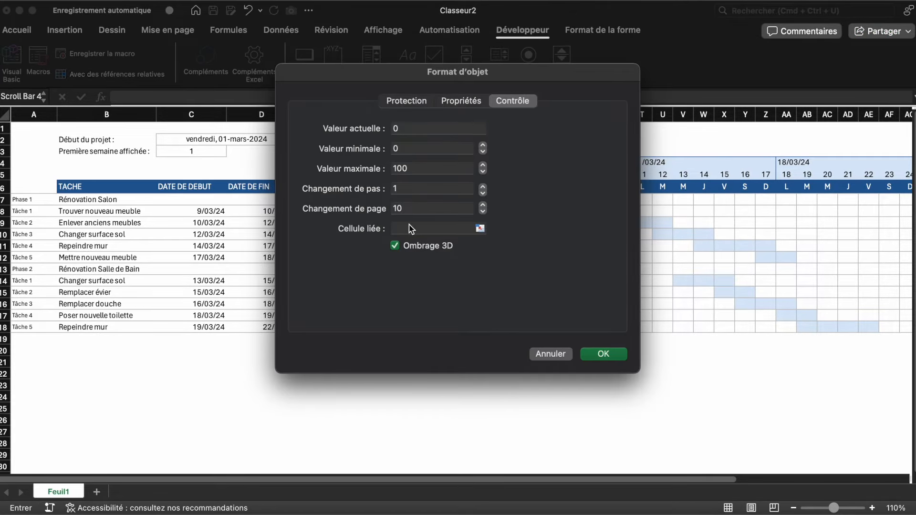
{"action": "left_click", "coordinate": [480, 229]}
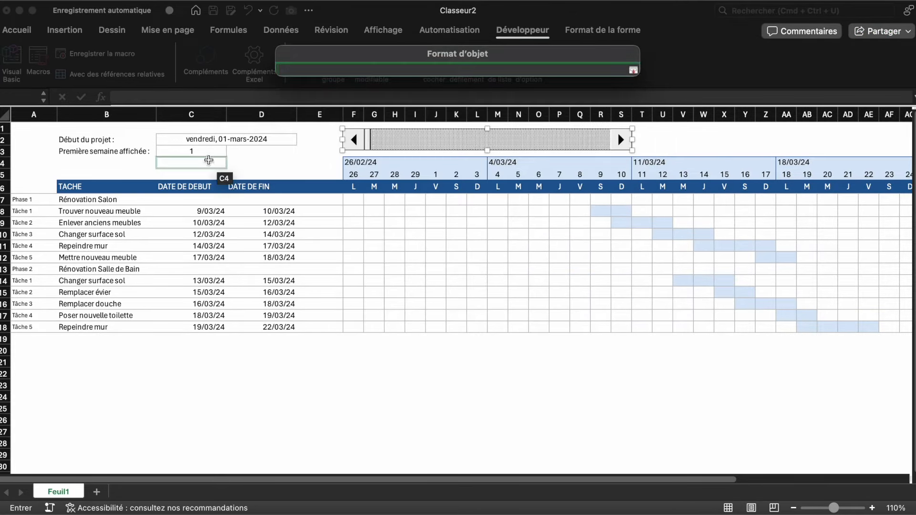
{"action": "left_click", "coordinate": [213, 152]}
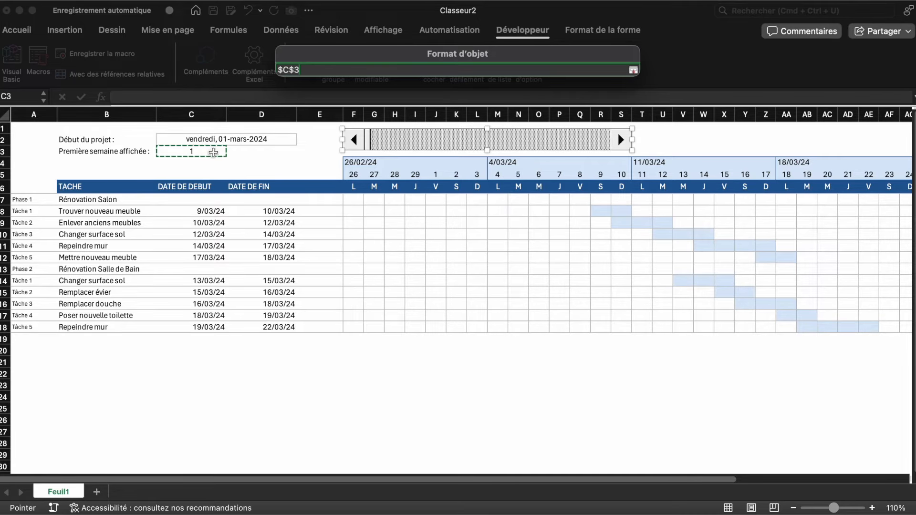
{"action": "key", "text": "Return"}
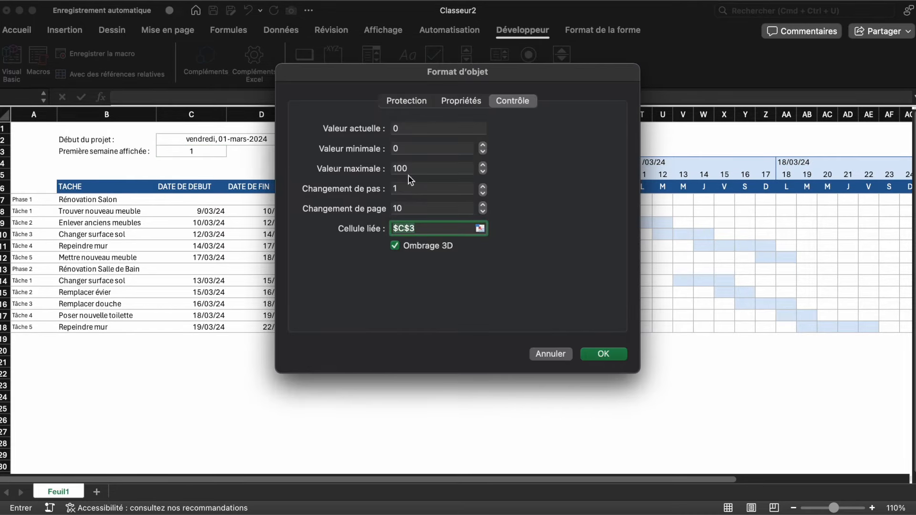
{"action": "key", "text": "shift+Tab"}
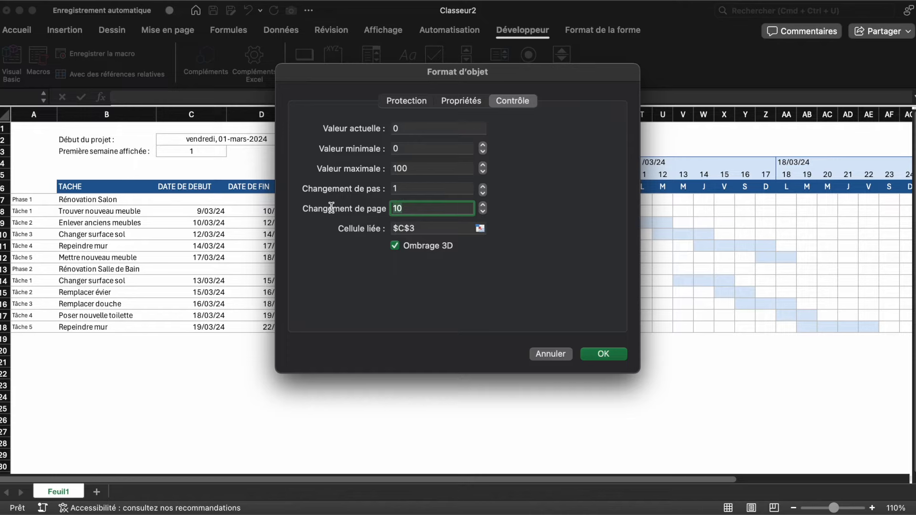
{"action": "type", "text": "2"}
{"action": "key", "text": "Return"}
{"action": "left_click", "coordinate": [580, 408]}
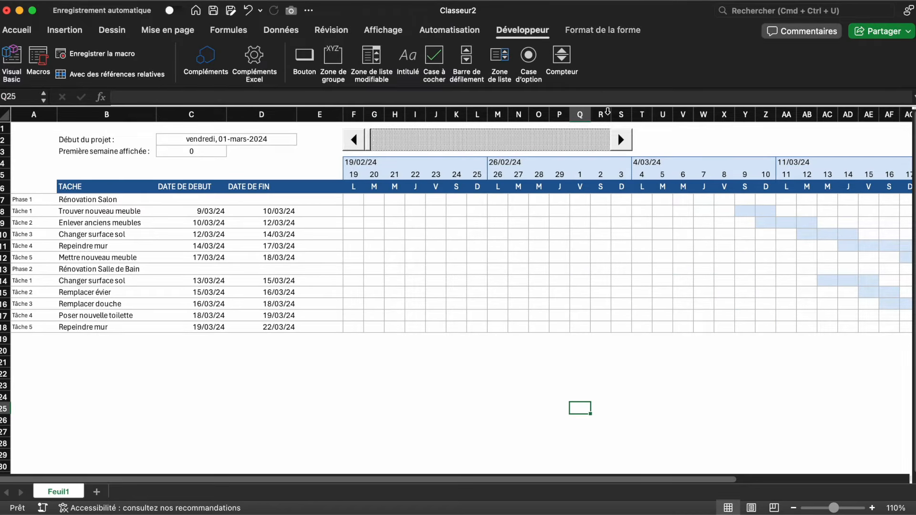
- Test the scroll bar by advancing the timeline several weeks, and move it back to week 1
{"action": "left_click", "coordinate": [620, 141]}
{"action": "left_click", "coordinate": [619, 141]}
{"action": "left_click", "coordinate": [619, 140]}
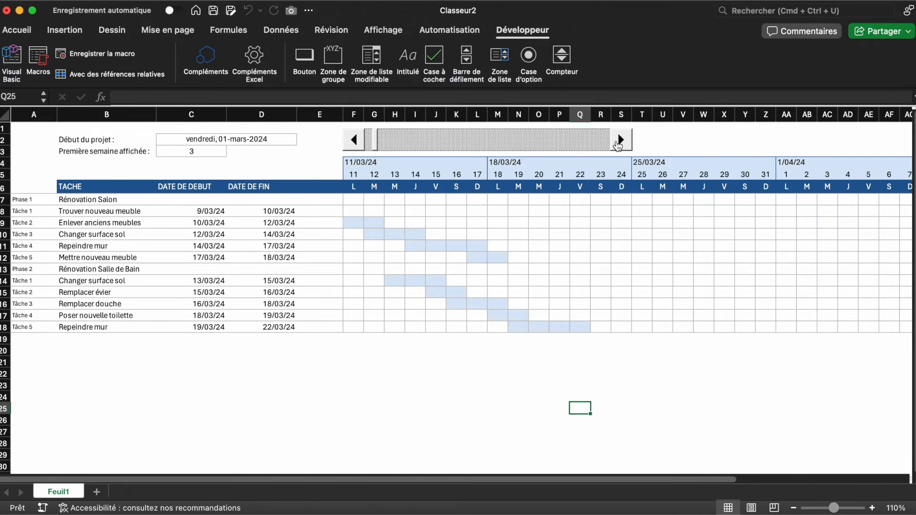
{"action": "left_click", "coordinate": [619, 141]}
{"action": "left_click", "coordinate": [354, 146]}
{"action": "left_click", "coordinate": [354, 146]}
{"action": "left_click", "coordinate": [354, 145]}
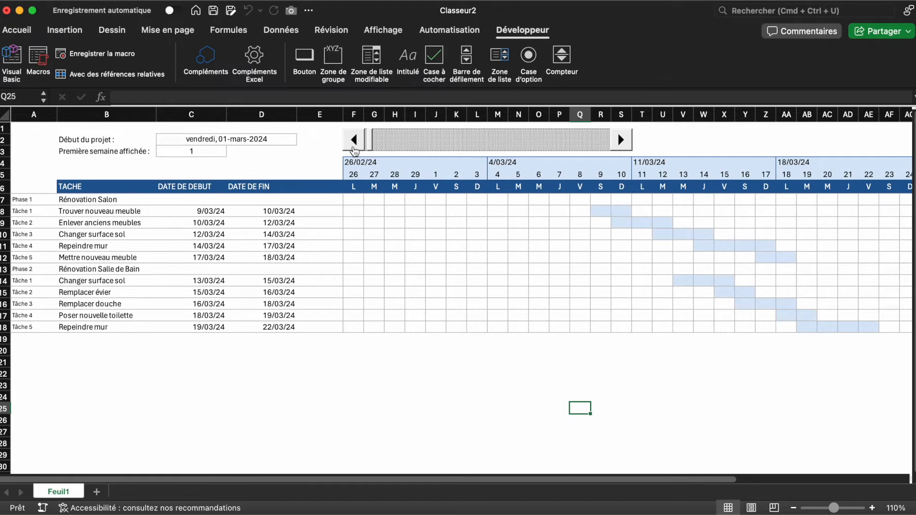
{"action": "left_click", "coordinate": [629, 372]}
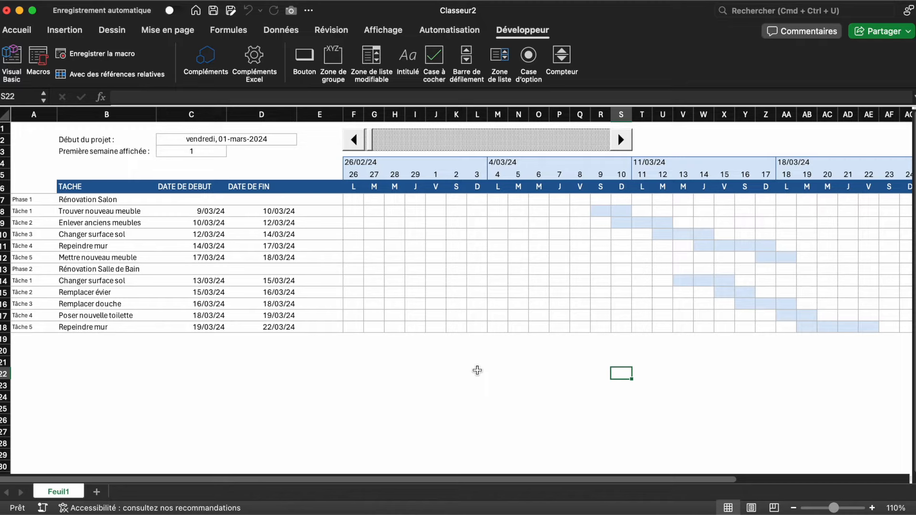
- Start a new Classique conditional formatting rule on F7:AN18 that uses a formula to determine the formatted cells
{"action": "scroll", "coordinate": [478, 370], "scroll_direction": "right", "scroll_amount": 5}
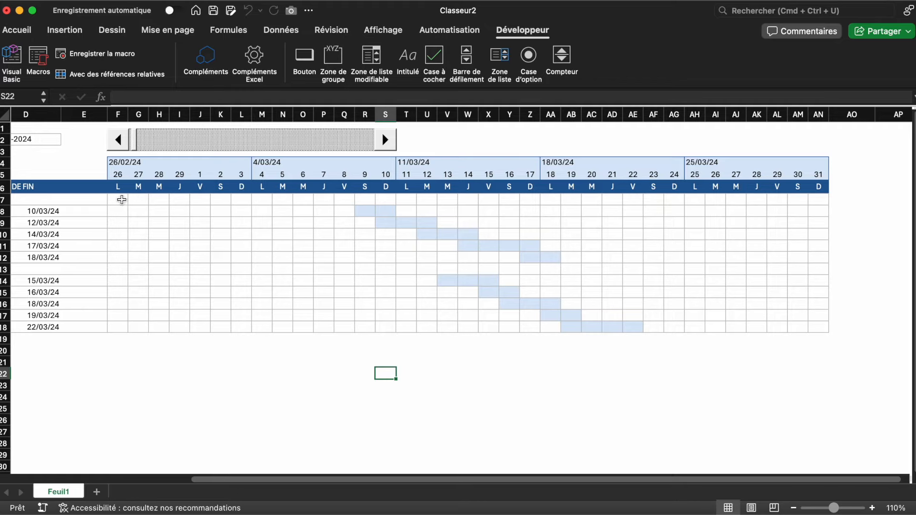
{"action": "mouse_move", "coordinate": [122, 200]}
{"action": "left_mouse_down"}
{"action": "mouse_move", "coordinate": [787, 307]}
{"action": "mouse_move", "coordinate": [812, 327]}
{"action": "left_mouse_up"}
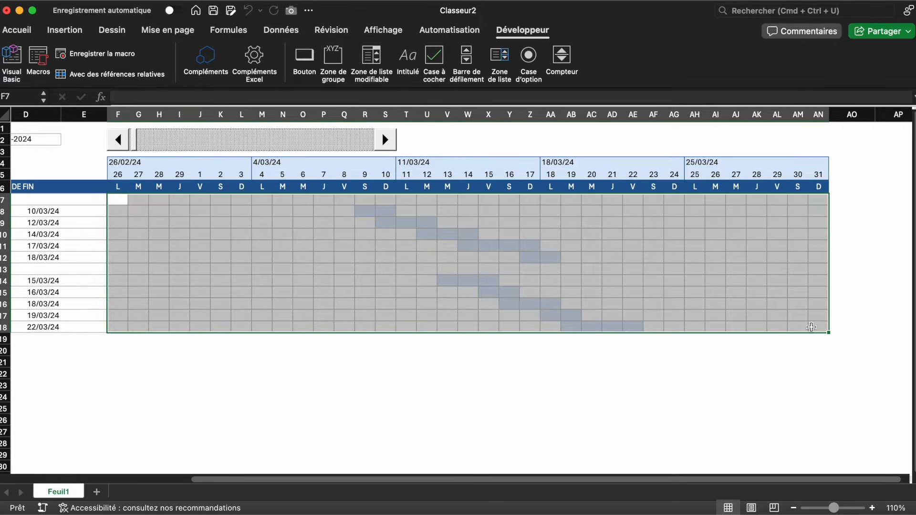
{"action": "left_click", "coordinate": [18, 30]}
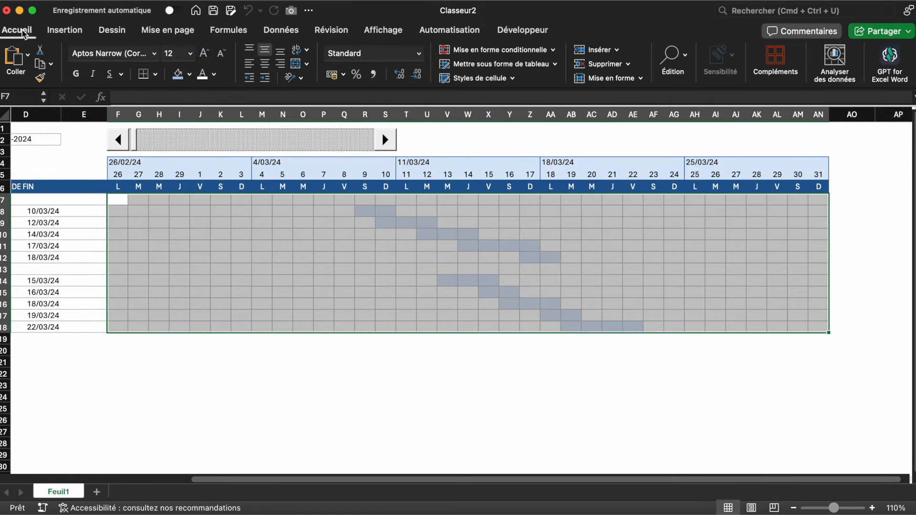
{"action": "left_click", "coordinate": [537, 53]}
{"action": "left_click", "coordinate": [501, 158]}
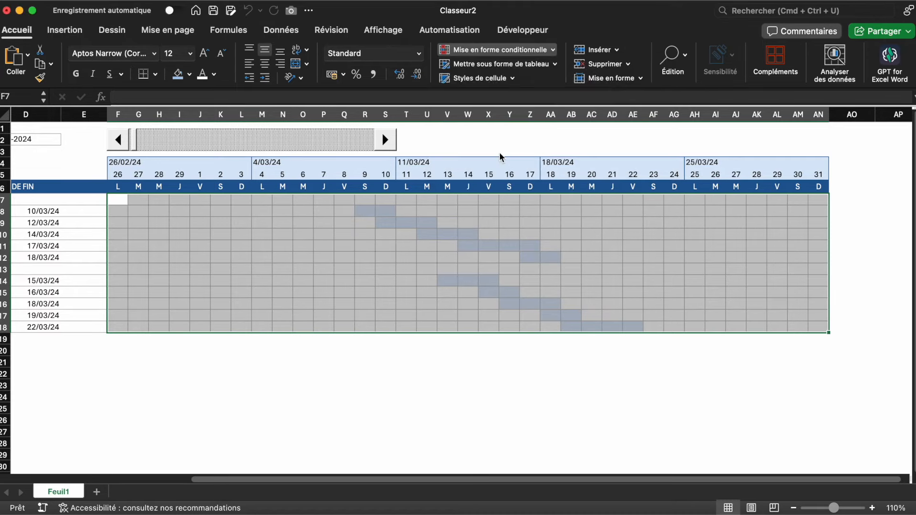
{"action": "left_click", "coordinate": [410, 138]}
{"action": "left_click", "coordinate": [410, 196]}
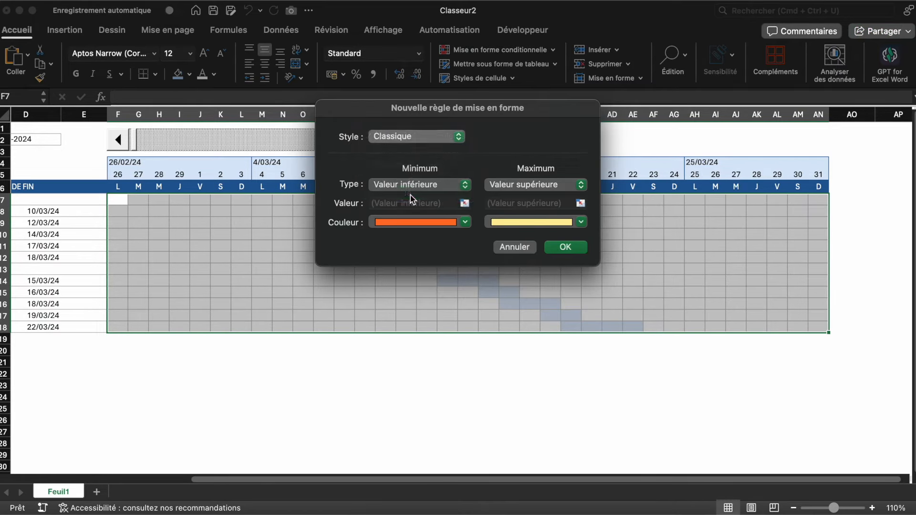
{"action": "left_click", "coordinate": [409, 171]}
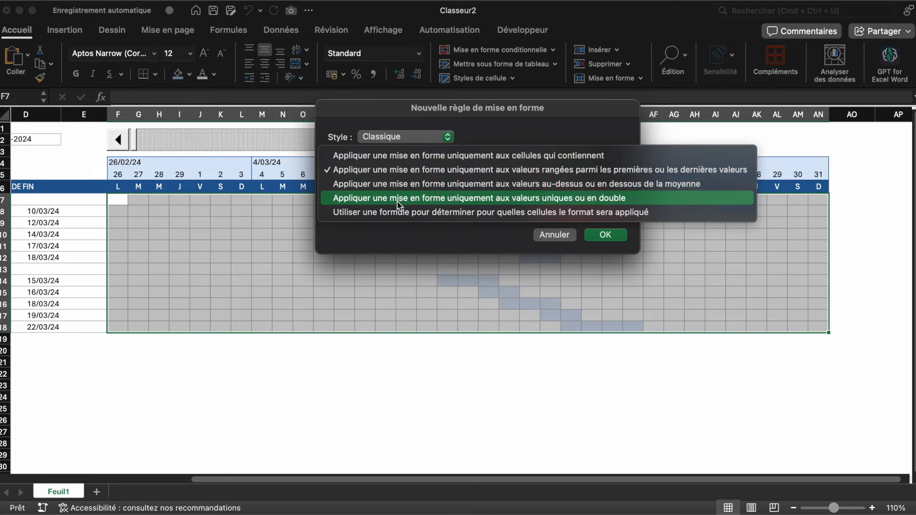
{"action": "left_click", "coordinate": [394, 212]}
- Enter =$F$5=AUJOURDHUI as the formula of the conditional formatting rule
{"action": "left_click", "coordinate": [389, 187]}
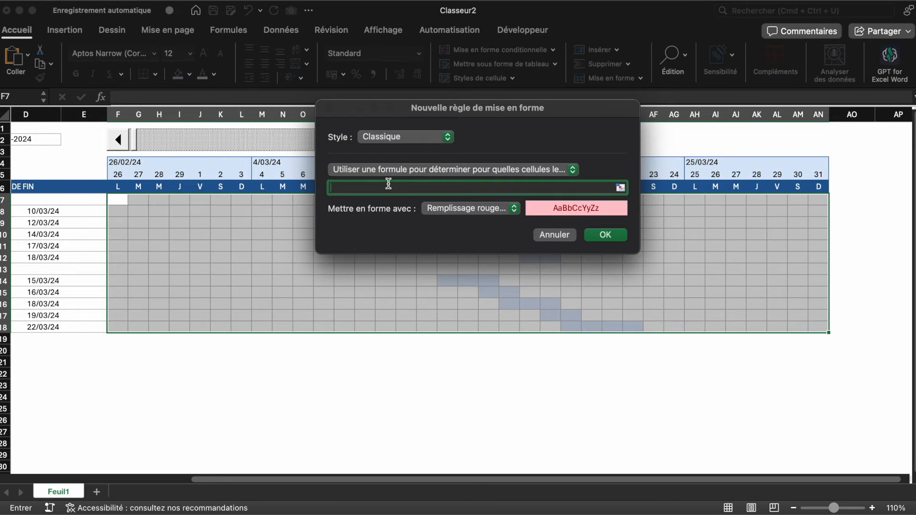
{"action": "type", "text": "="}
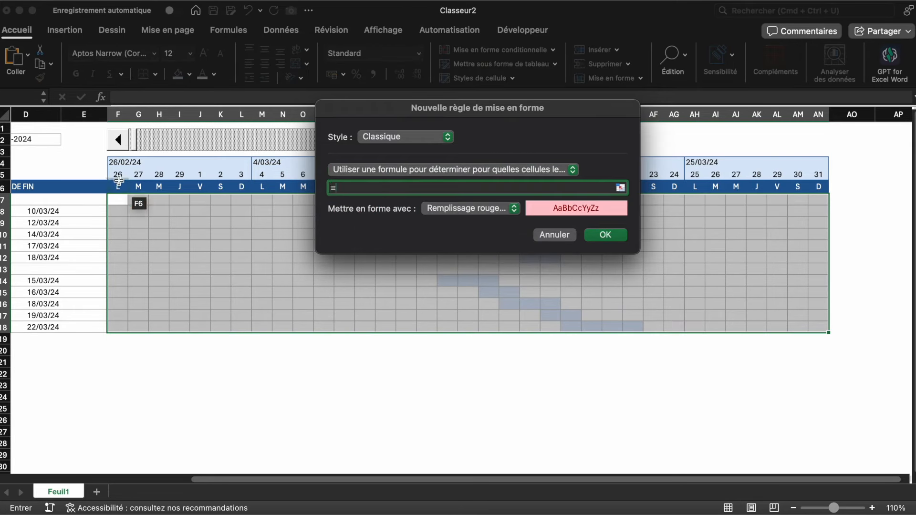
{"action": "left_click", "coordinate": [119, 173]}
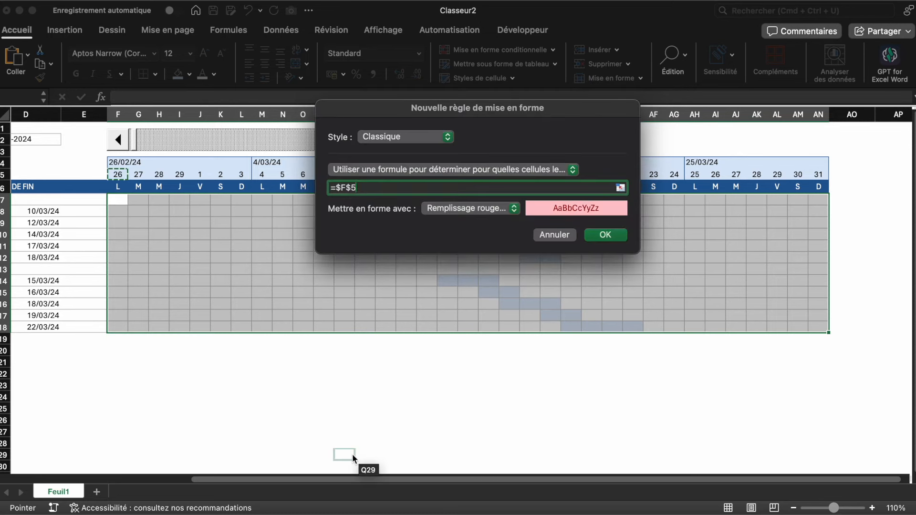
{"action": "type", "text": "=AUJOURDHUI"}
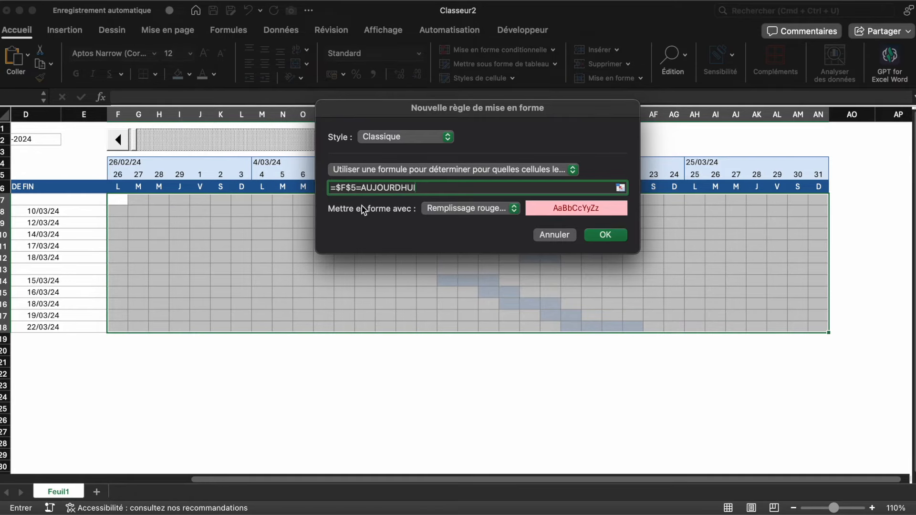
- Give the rule a custom format with red left and right borders
{"action": "left_click", "coordinate": [439, 208]}
{"action": "left_click", "coordinate": [453, 291]}
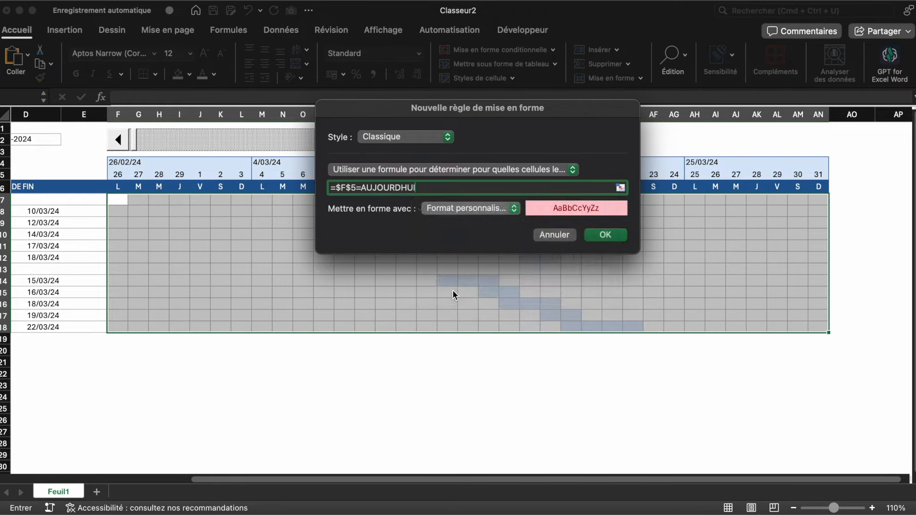
{"action": "left_click", "coordinate": [504, 78]}
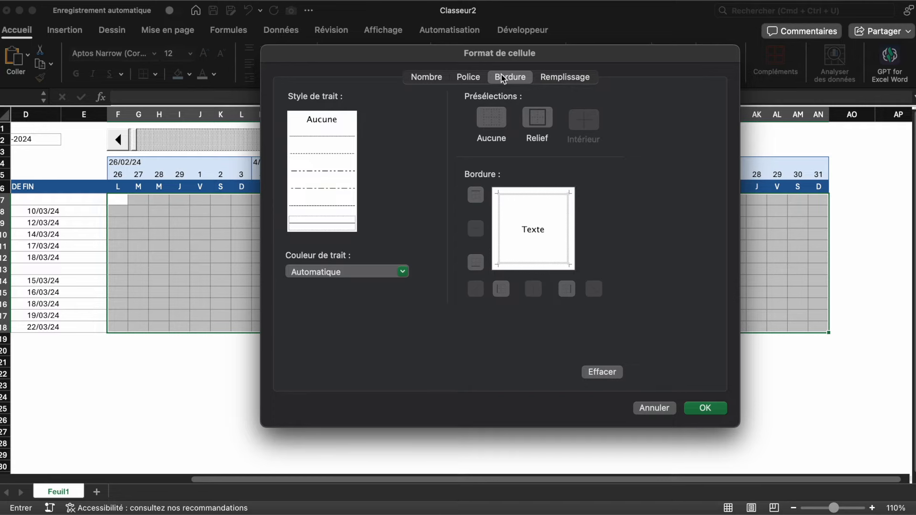
{"action": "left_click", "coordinate": [335, 228]}
{"action": "left_click", "coordinate": [339, 271]}
{"action": "left_click", "coordinate": [310, 421]}
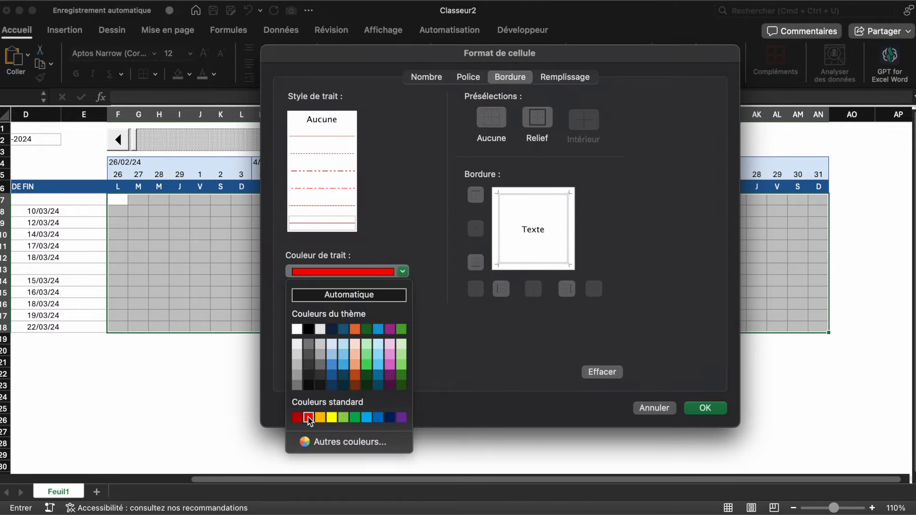
{"action": "left_click", "coordinate": [499, 234]}
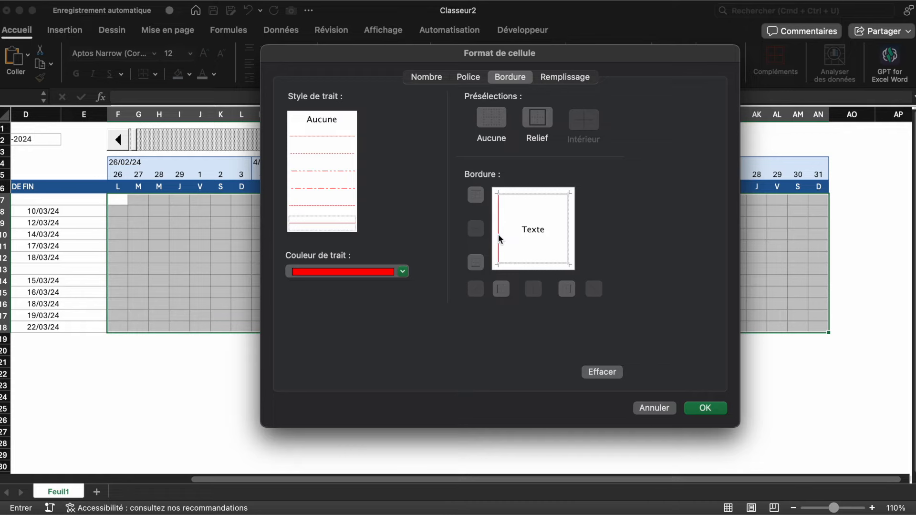
{"action": "left_click", "coordinate": [567, 236]}
{"action": "left_click", "coordinate": [704, 408]}
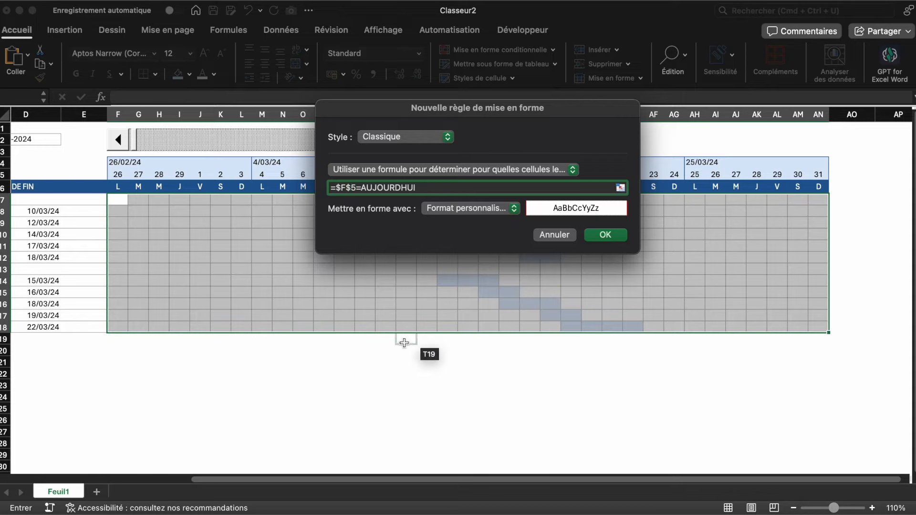
- Make the column reference in the today rule's formula relative, =F$5=AUJOURDHUI, and create the rule
{"action": "key", "text": "BackSpace"}
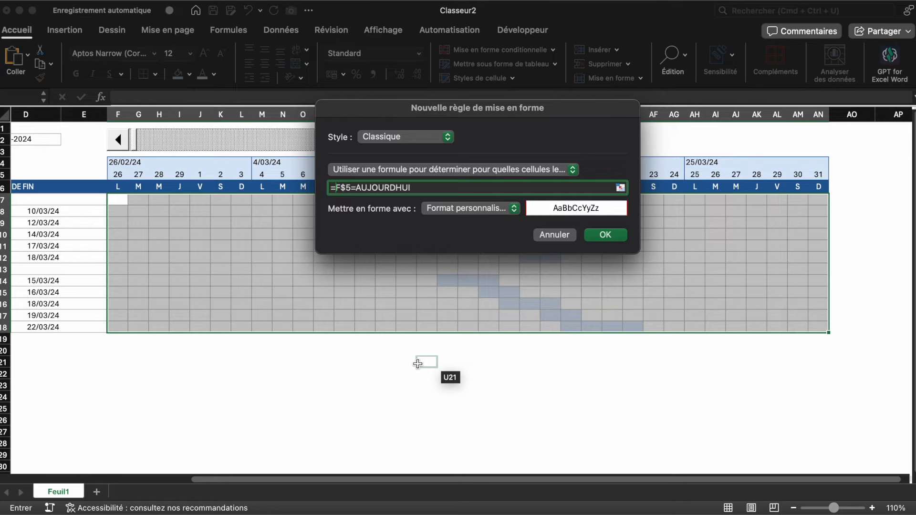
{"action": "left_click", "coordinate": [605, 235]}
{"action": "left_click", "coordinate": [612, 315]}
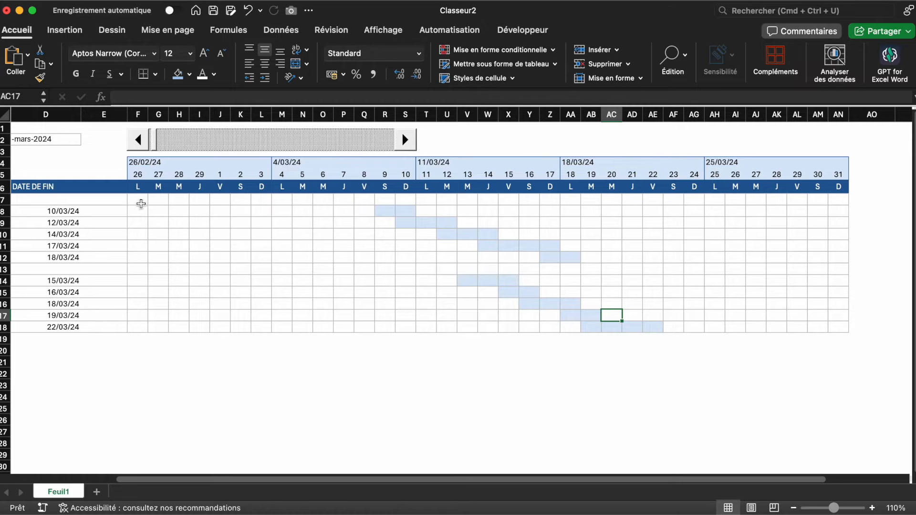
- Edit the today rule on F7:AN18 so that its formula reads =F$5=AUJOURDHUI(), and apply the change
{"action": "left_click_drag", "start_coordinate": [136, 199], "coordinate": [841, 328]}
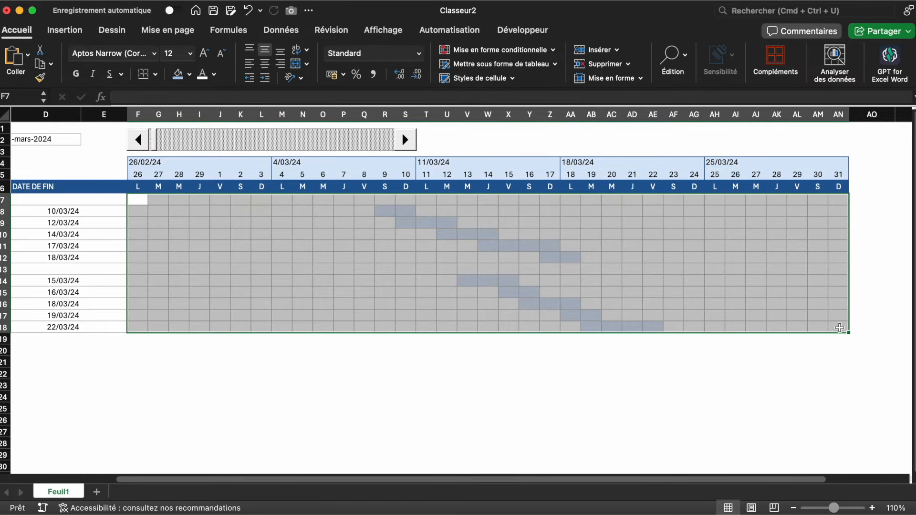
{"action": "left_click", "coordinate": [532, 56]}
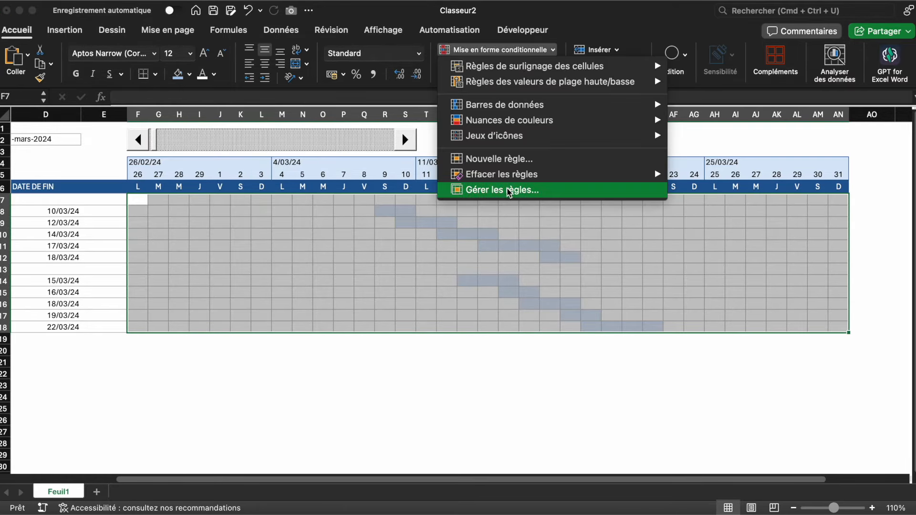
{"action": "left_click", "coordinate": [508, 191]}
{"action": "double_click", "coordinate": [555, 75]}
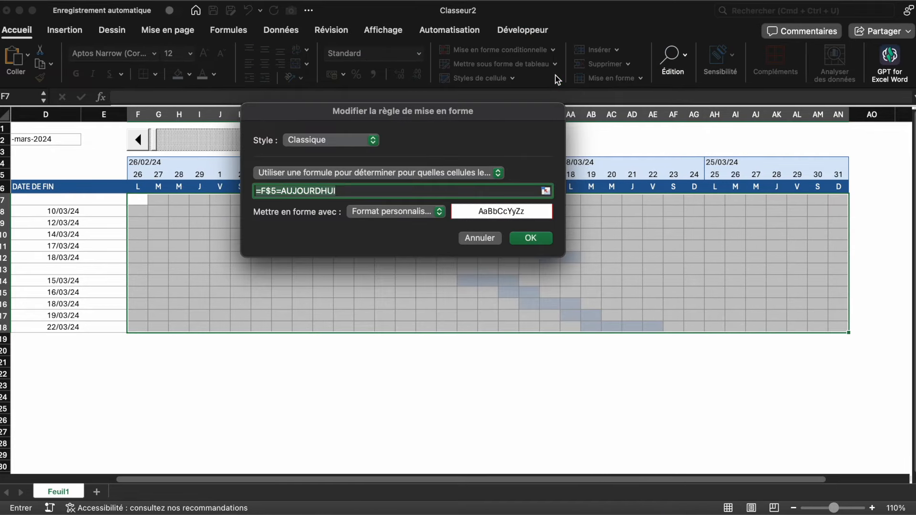
{"action": "left_click", "coordinate": [373, 193]}
{"action": "type", "text": "()"}
{"action": "left_click", "coordinate": [528, 239]}
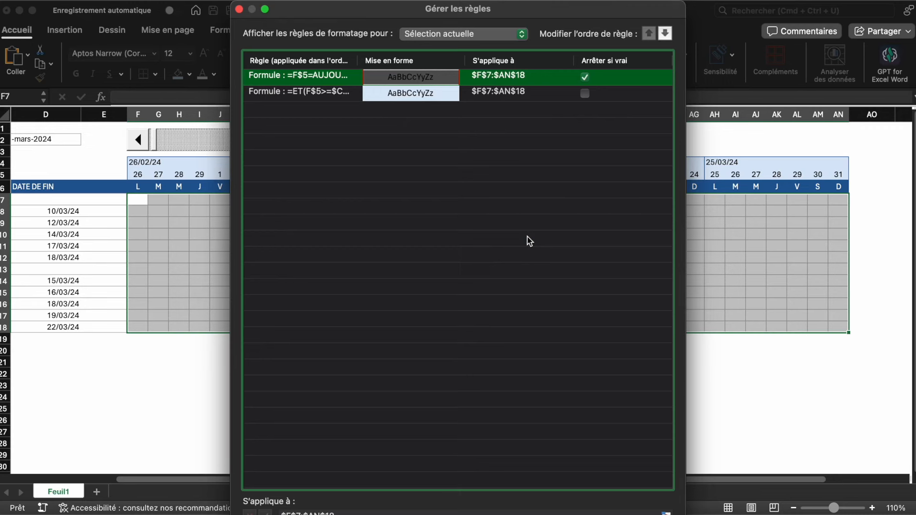
{"action": "key", "text": "Return"}
{"action": "left_click", "coordinate": [570, 454]}
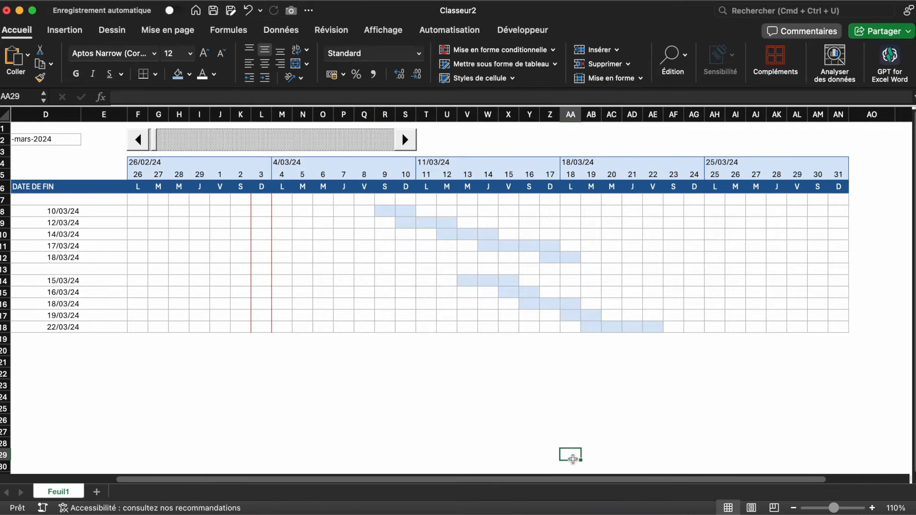
{"action": "left_click_drag", "start_coordinate": [259, 200], "coordinate": [256, 325]}
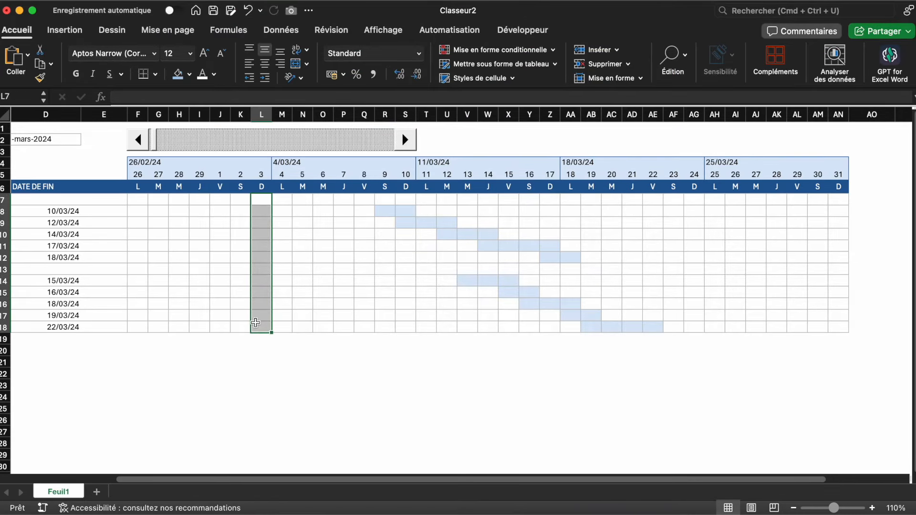
{"action": "left_click", "coordinate": [257, 409]}
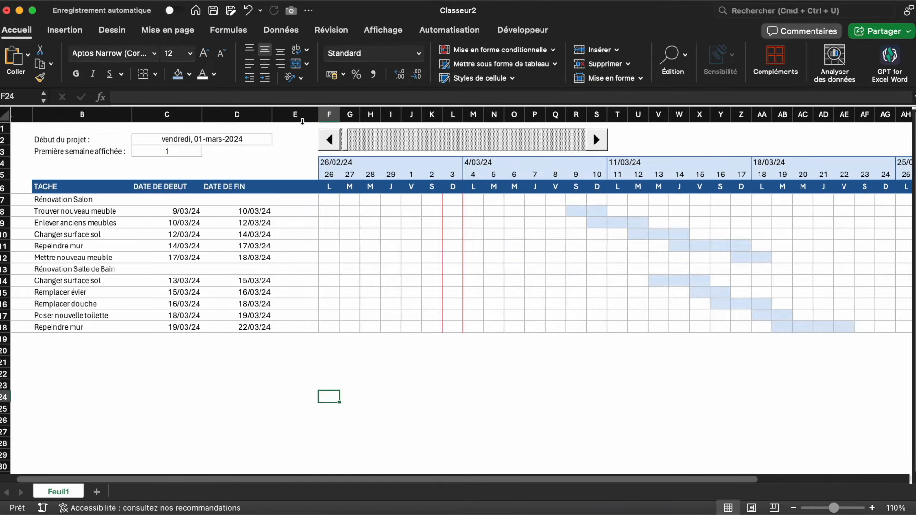
- Narrow the empty column E between the DATE DE FIN column and the timeline
{"action": "left_click", "coordinate": [302, 118]}
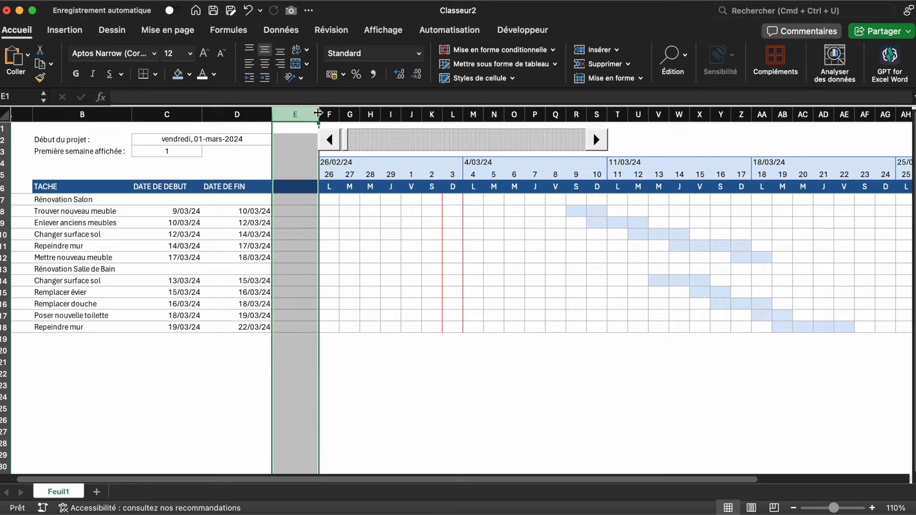
{"action": "left_click_drag", "start_coordinate": [319, 114], "coordinate": [293, 119]}
{"action": "left_click", "coordinate": [397, 402]}
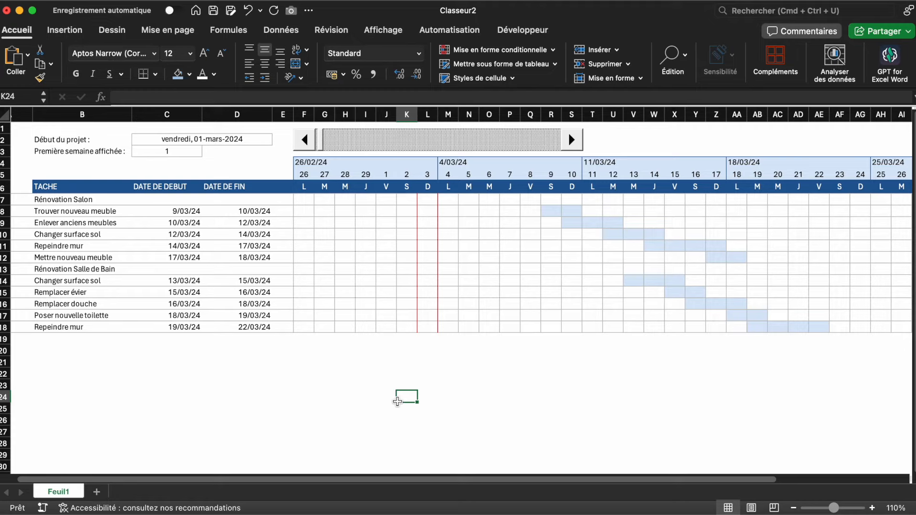
- Insert a new column between the DATE DE FIN column and the narrow spacer column
{"action": "left_click", "coordinate": [283, 115]}
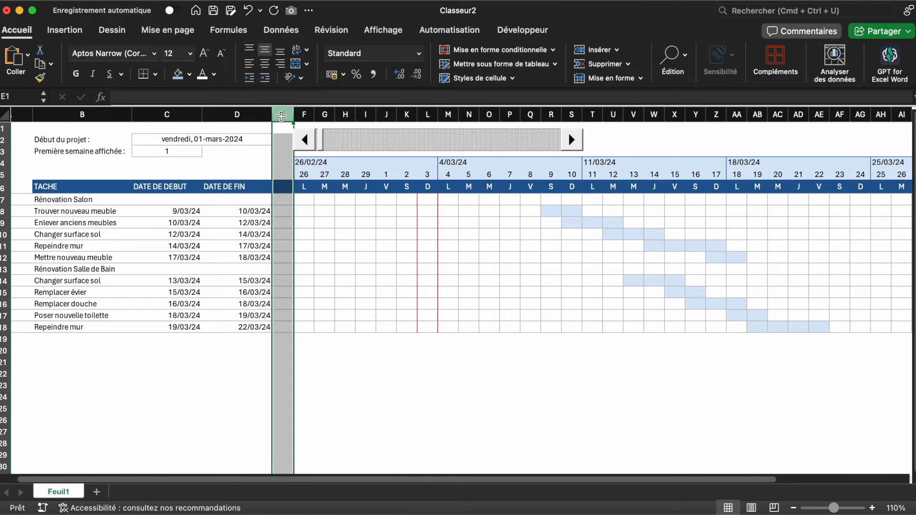
{"action": "right_click", "coordinate": [283, 116]}
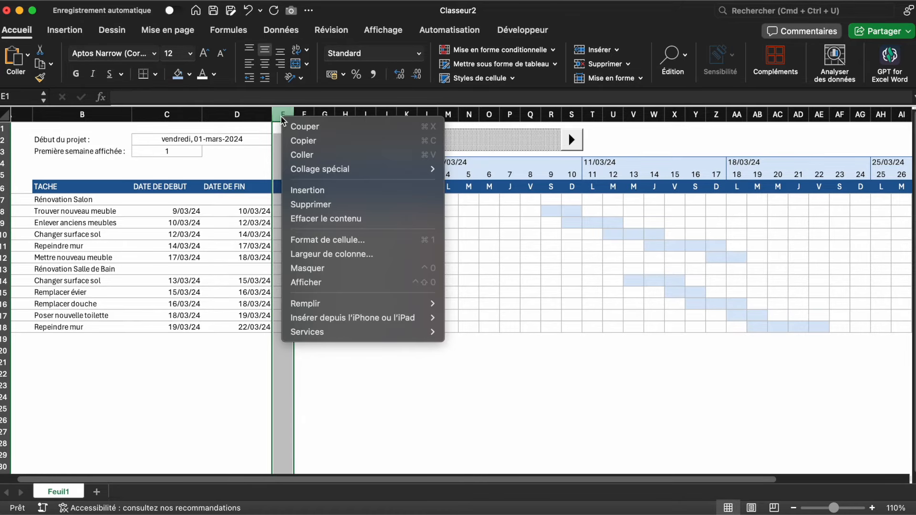
{"action": "left_click", "coordinate": [329, 192]}
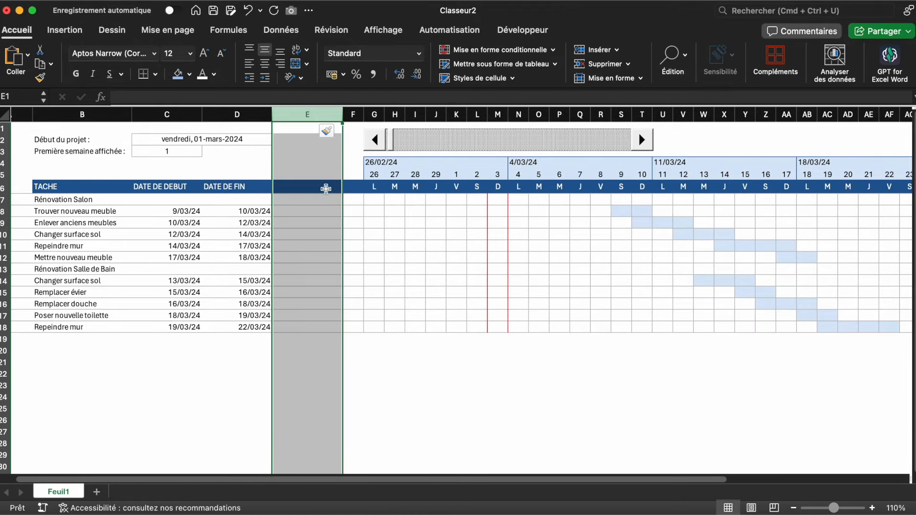
- Give the new column the header PROGRESSION in E6 and centre it
{"action": "left_click", "coordinate": [304, 188]}
{"action": "type", "text": "P"}
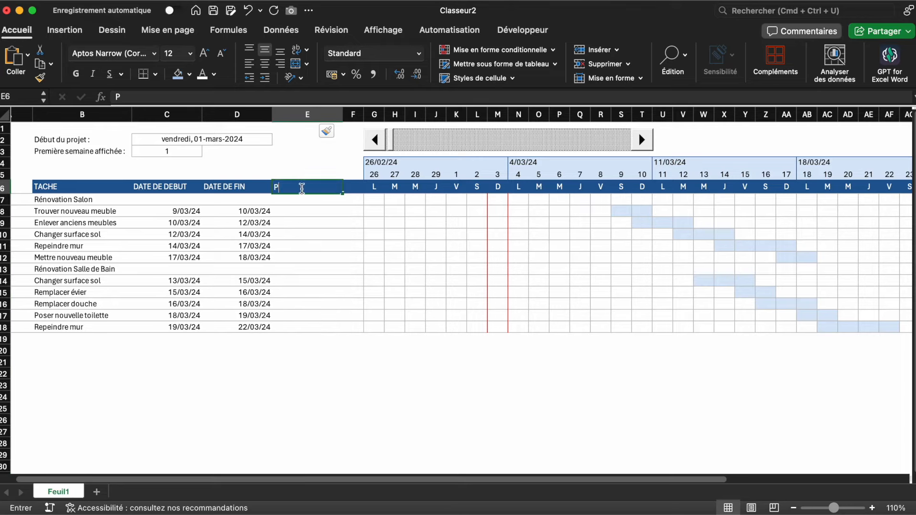
{"action": "type", "text": "ROGRESSION"}
{"action": "key", "text": "Return"}
{"action": "left_click", "coordinate": [302, 189]}
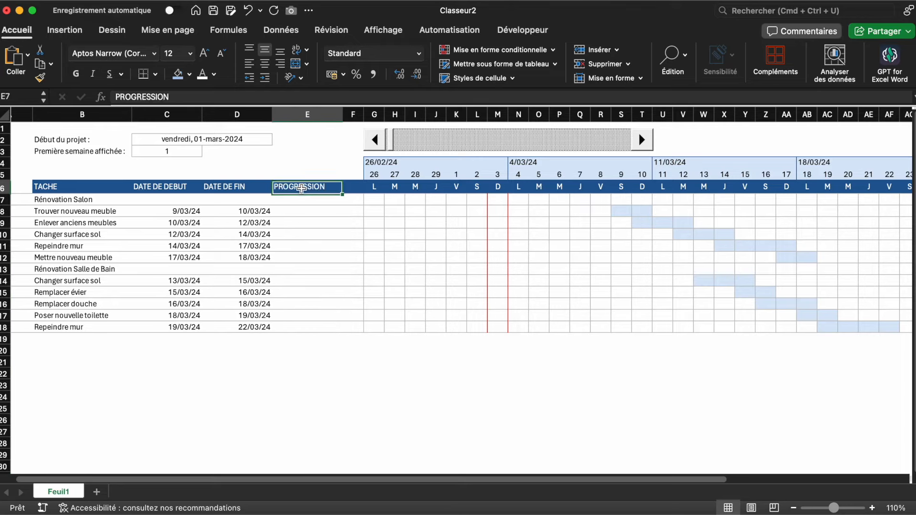
{"action": "left_click", "coordinate": [347, 377]}
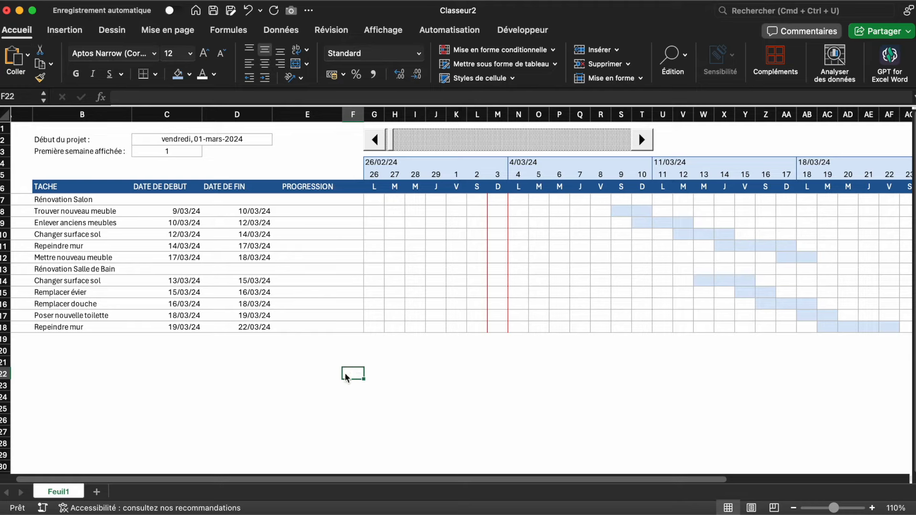
- Format the PROGRESSION cells as centred percentages: 100, 90, 35, 0, 0% for Rénovation Salon and 100, 90, 70, 90, 0% for Salle de Bain
{"action": "left_click_drag", "start_coordinate": [303, 211], "coordinate": [303, 327]}
{"action": "left_click", "coordinate": [357, 75]}
{"action": "left_click", "coordinate": [302, 213]}
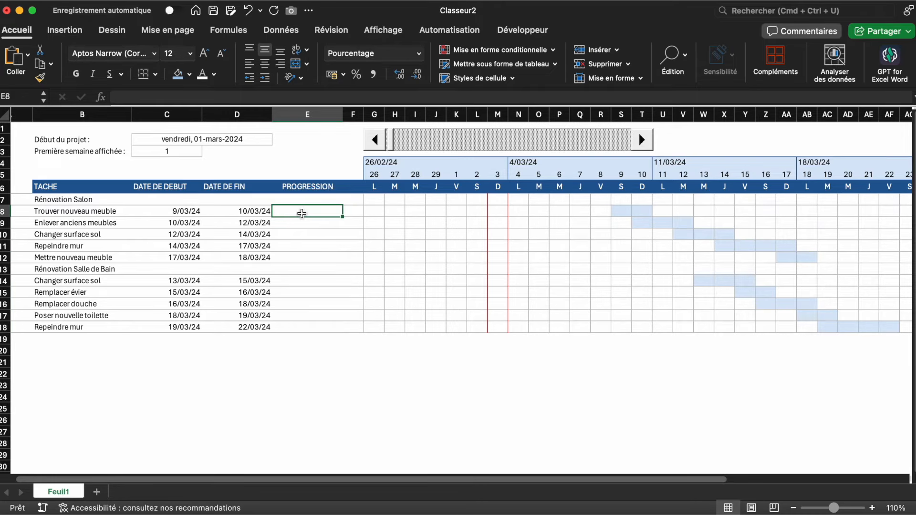
{"action": "left_click_drag", "start_coordinate": [302, 213], "coordinate": [313, 324]}
{"action": "key", "text": "super+e"}
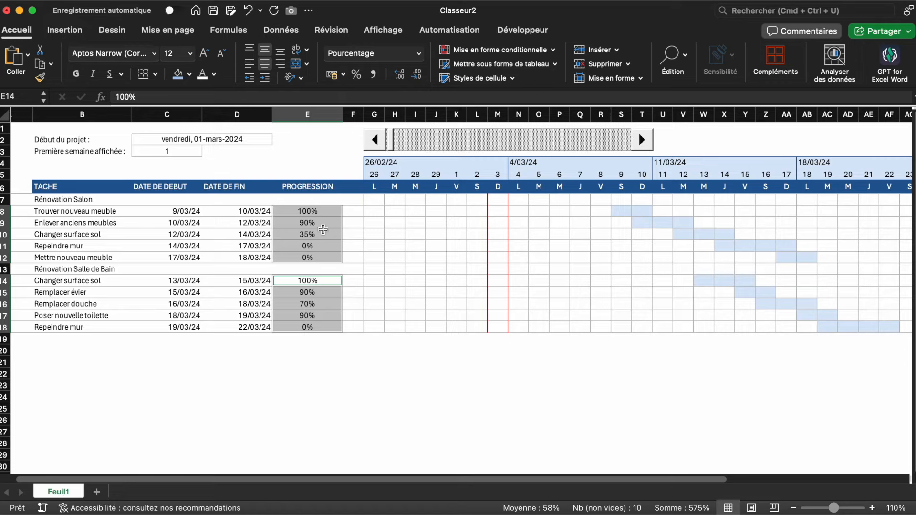
- Start a custom data bar rule on the PROGRESSION percentages with Nombre as both the minimum and maximum type
{"action": "left_click", "coordinate": [529, 50]}
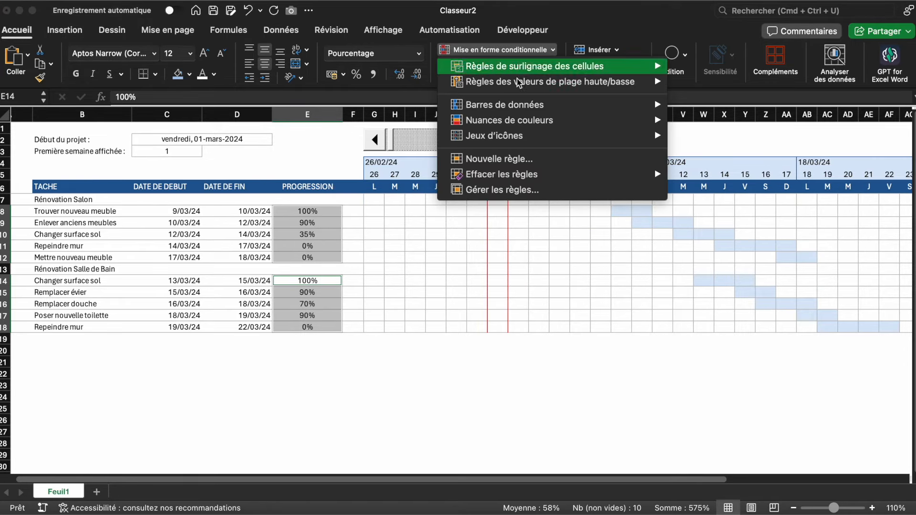
{"action": "mouse_move", "coordinate": [506, 105]}
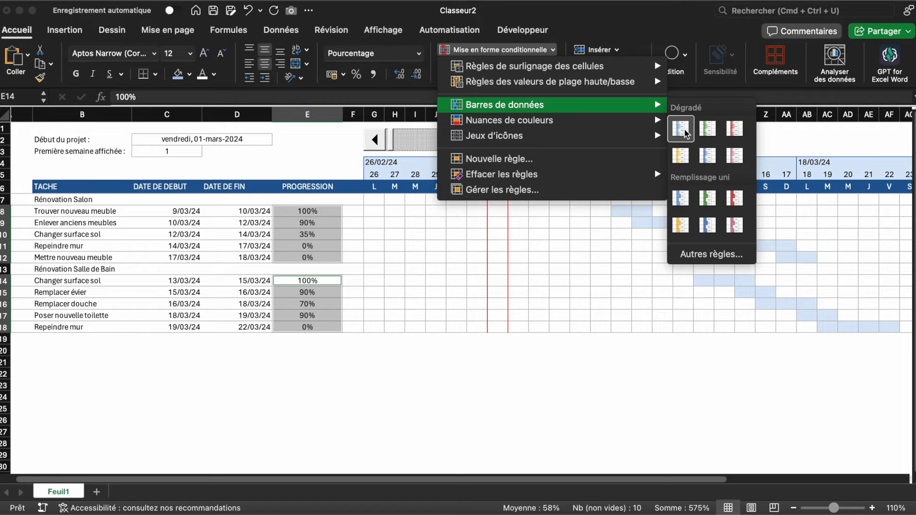
{"action": "mouse_move", "coordinate": [656, 110]}
{"action": "left_click", "coordinate": [705, 251]}
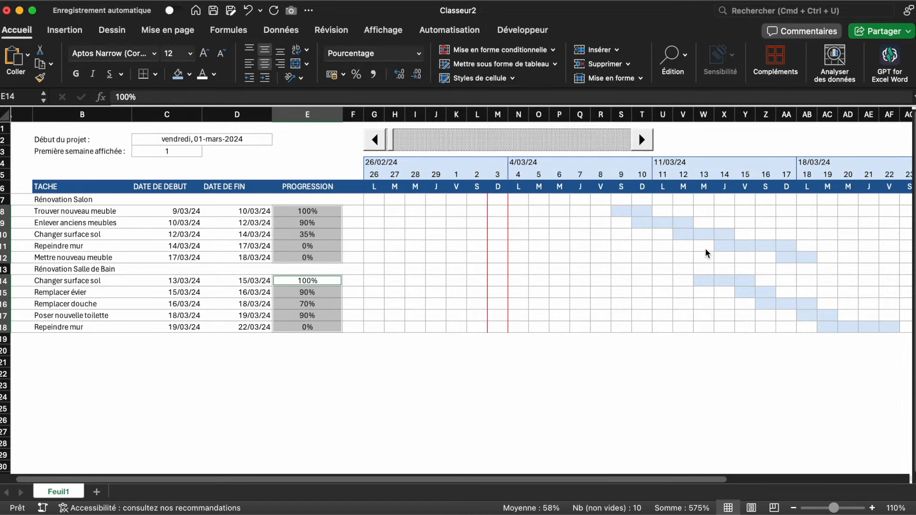
{"action": "left_click_drag", "start_coordinate": [459, 64], "coordinate": [558, 60]}
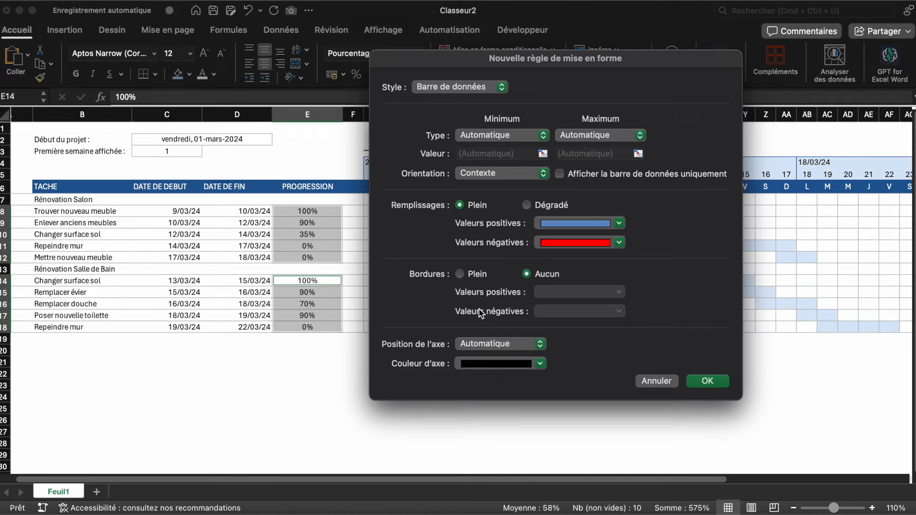
{"action": "left_click", "coordinate": [479, 136]}
{"action": "left_click", "coordinate": [490, 78]}
{"action": "left_click", "coordinate": [567, 137]}
{"action": "left_click", "coordinate": [580, 79]}
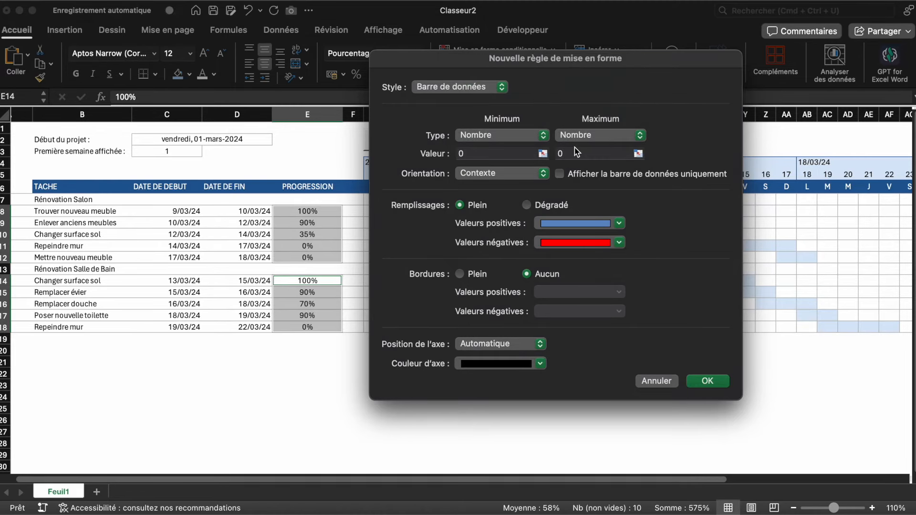
- Set the data bar's maximum value to 100 and create the rule
{"action": "left_click", "coordinate": [575, 151]}
{"action": "type", "text": "1"}
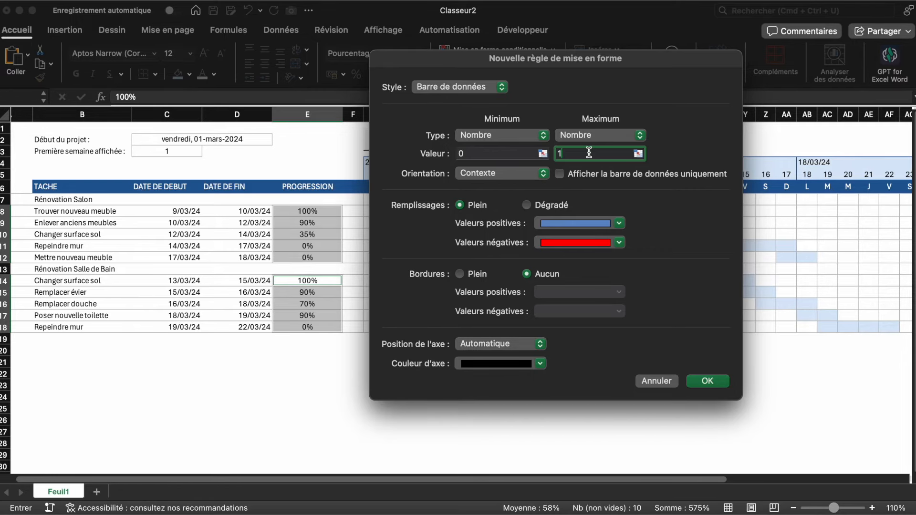
{"action": "type", "text": "00"}
{"action": "left_click", "coordinate": [703, 381]}
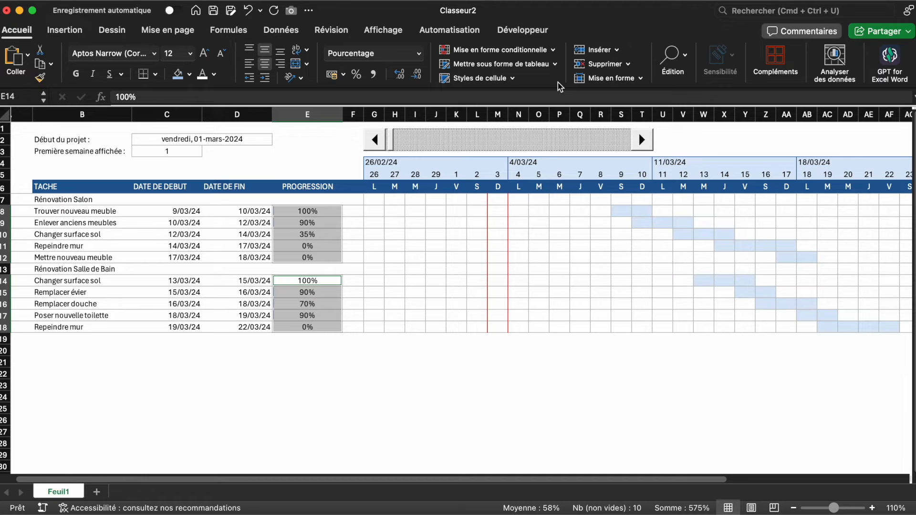
- Edit the data bar rule of the PROGRESSION cells to a maximum value of 1 and apply it
{"action": "left_click", "coordinate": [517, 51]}
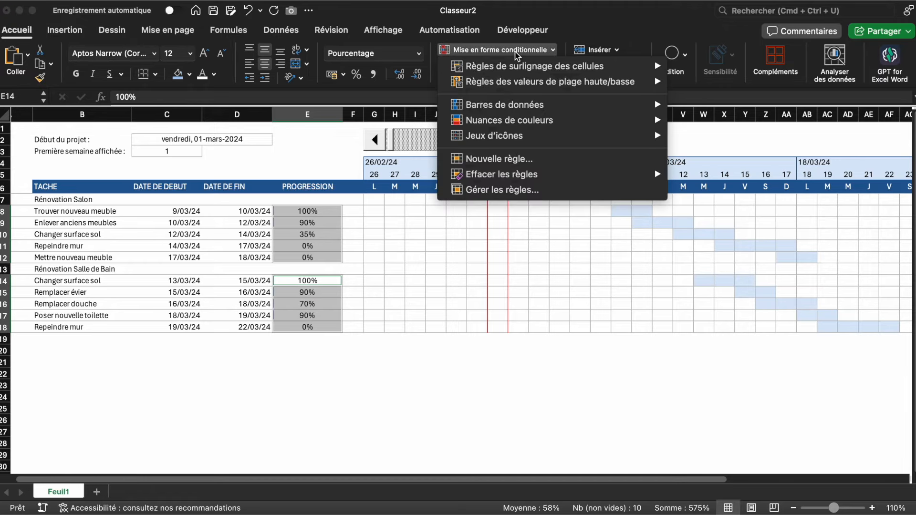
{"action": "left_click", "coordinate": [536, 192]}
{"action": "double_click", "coordinate": [570, 77]}
{"action": "double_click", "coordinate": [496, 158]}
{"action": "type", "text": "1"}
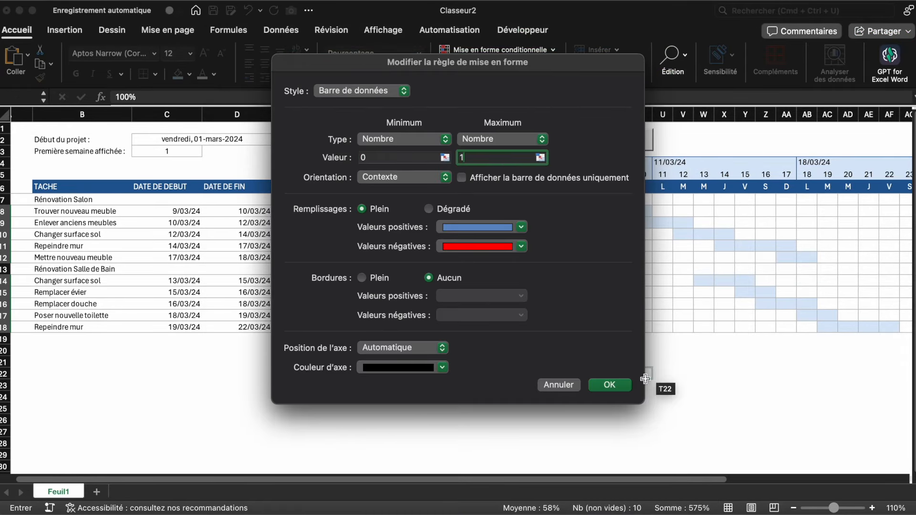
{"action": "left_click", "coordinate": [610, 385]}
{"action": "key", "text": "Return"}
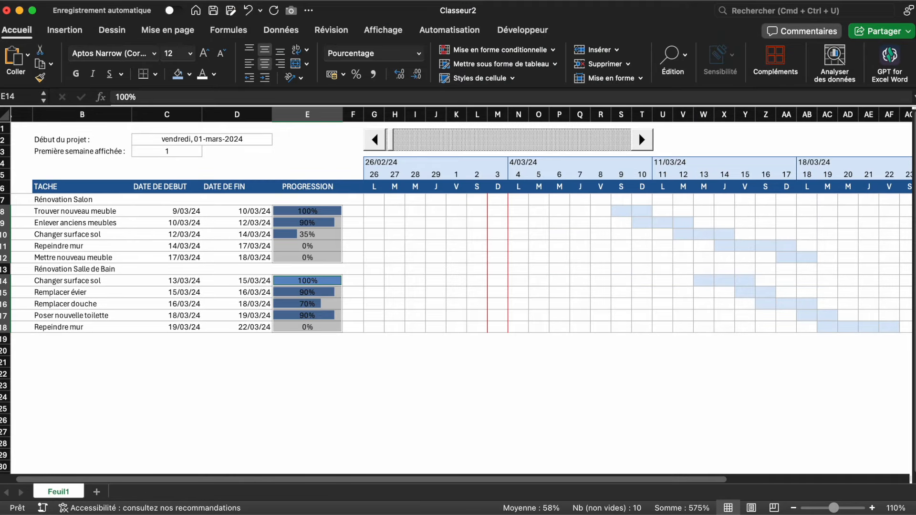
{"action": "left_click", "coordinate": [539, 419]}
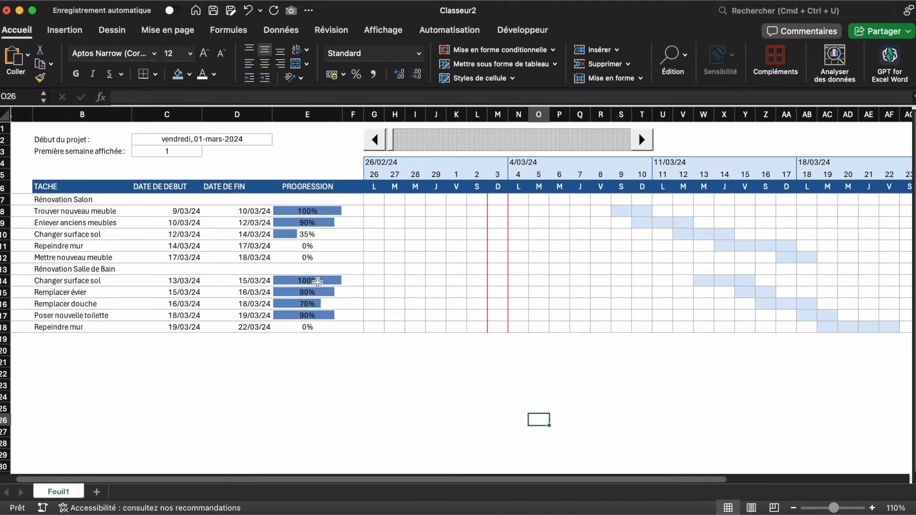
- Change the fill colour of the PROGRESSION data bars' positive values to a lighter theme blue and apply the edited rule
{"action": "left_click_drag", "start_coordinate": [307, 210], "coordinate": [299, 330]}
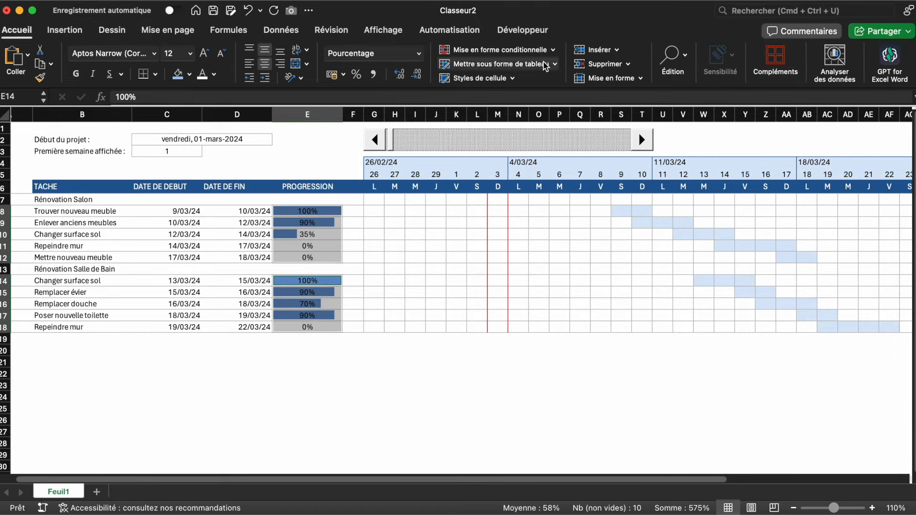
{"action": "left_click", "coordinate": [509, 51]}
{"action": "left_click", "coordinate": [498, 189]}
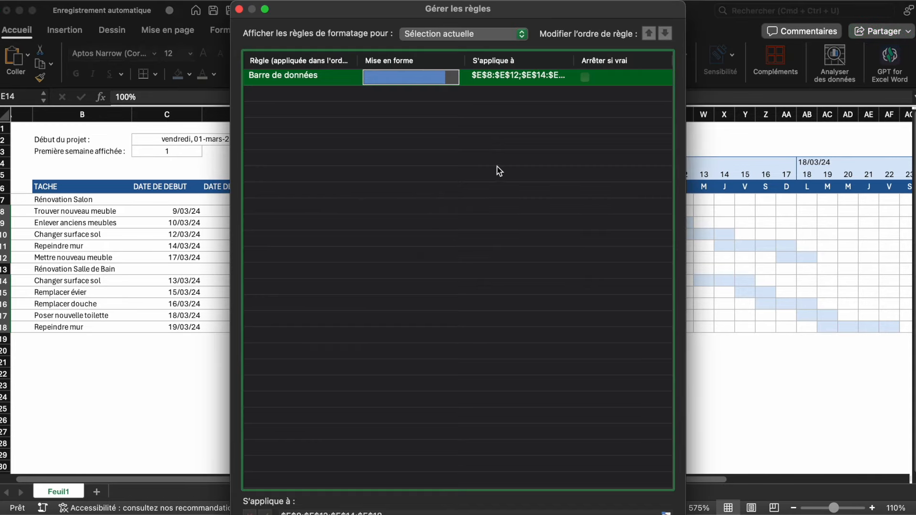
{"action": "double_click", "coordinate": [437, 82]}
{"action": "left_click", "coordinate": [491, 228]}
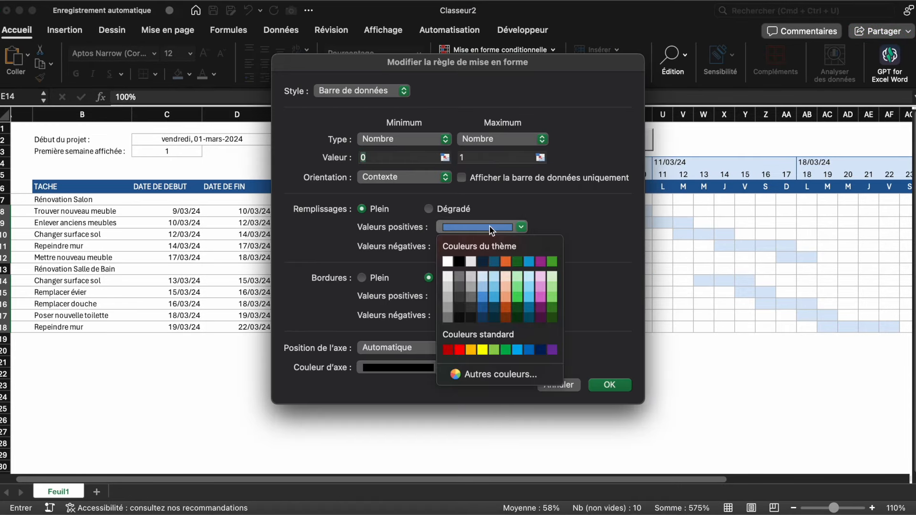
{"action": "left_click", "coordinate": [487, 287]}
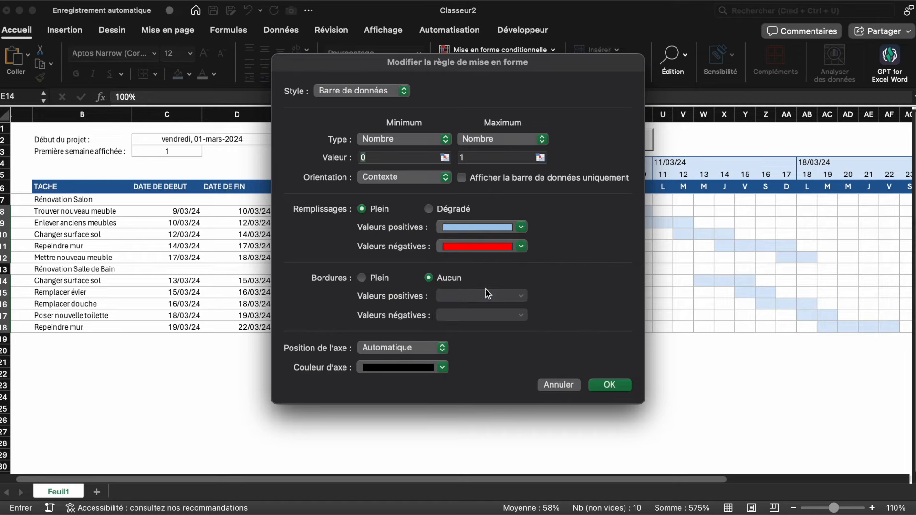
{"action": "left_click", "coordinate": [609, 384]}
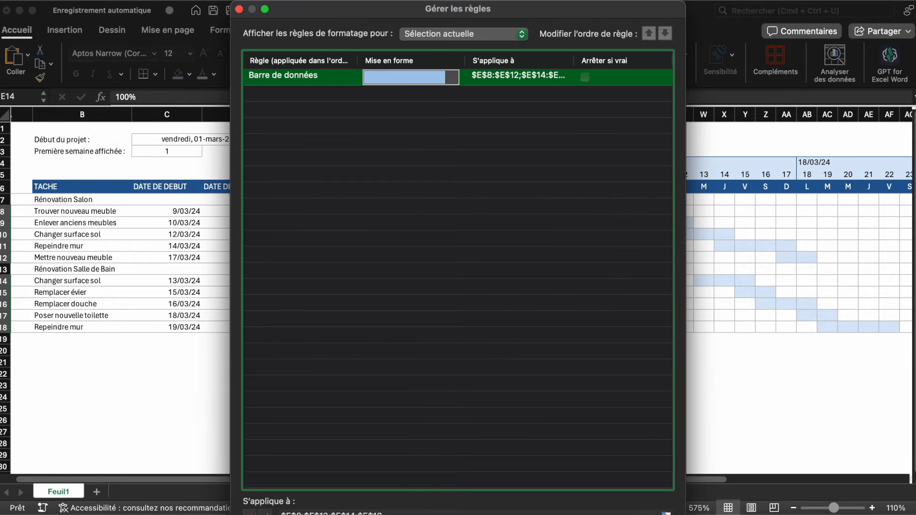
{"action": "key", "text": "Return"}
{"action": "left_click", "coordinate": [415, 362]}
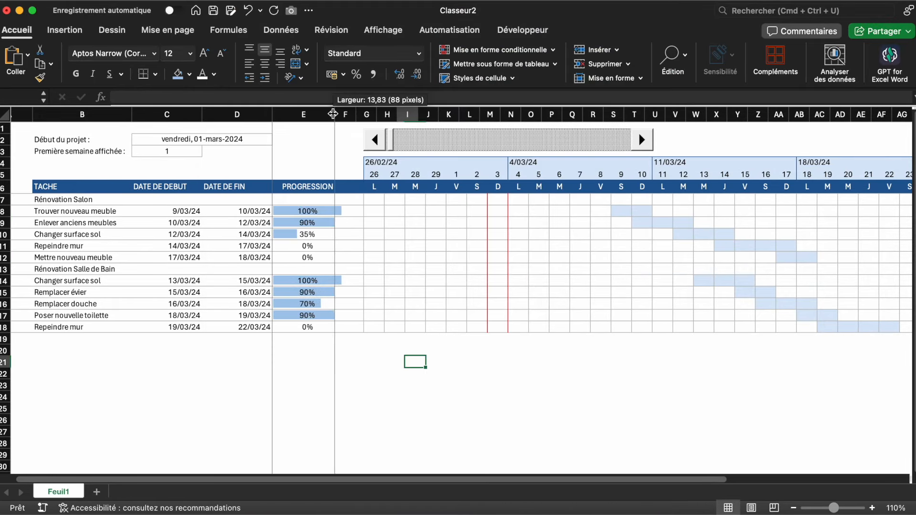
- Narrow the PROGRESSION column to a width of about 13.83 and apply grey borders to the empty cells F7:F18
{"action": "left_click_drag", "start_coordinate": [341, 114], "coordinate": [332, 113]}
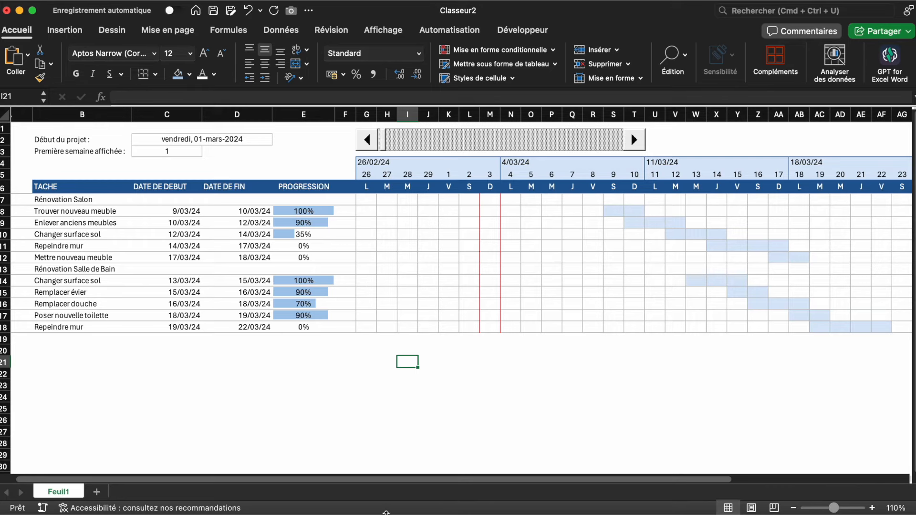
{"action": "left_click_drag", "start_coordinate": [346, 198], "coordinate": [340, 329]}
{"action": "left_click", "coordinate": [155, 74]}
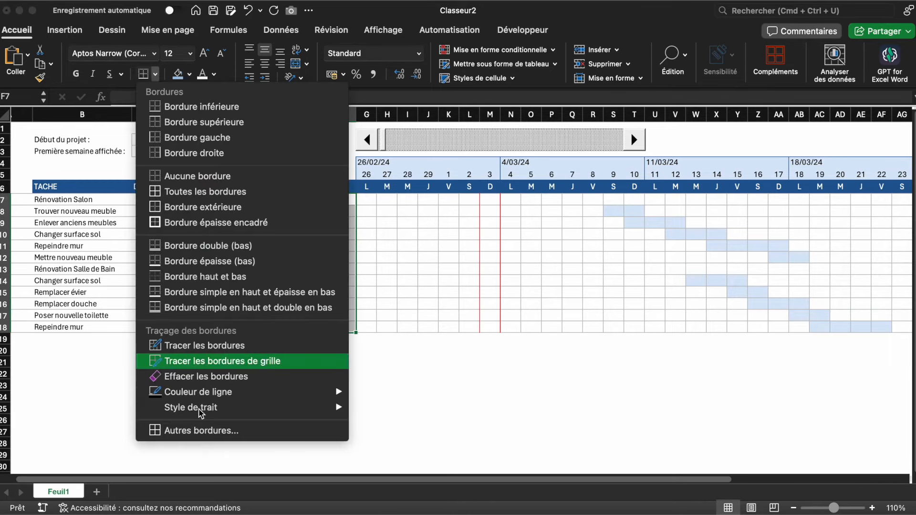
{"action": "left_click", "coordinate": [220, 432]}
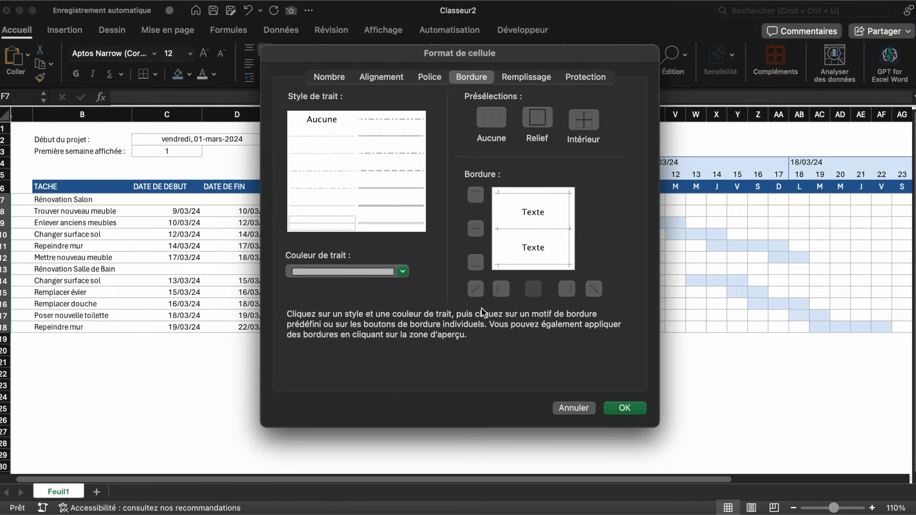
{"action": "left_click", "coordinate": [625, 413]}
{"action": "left_click", "coordinate": [546, 405]}
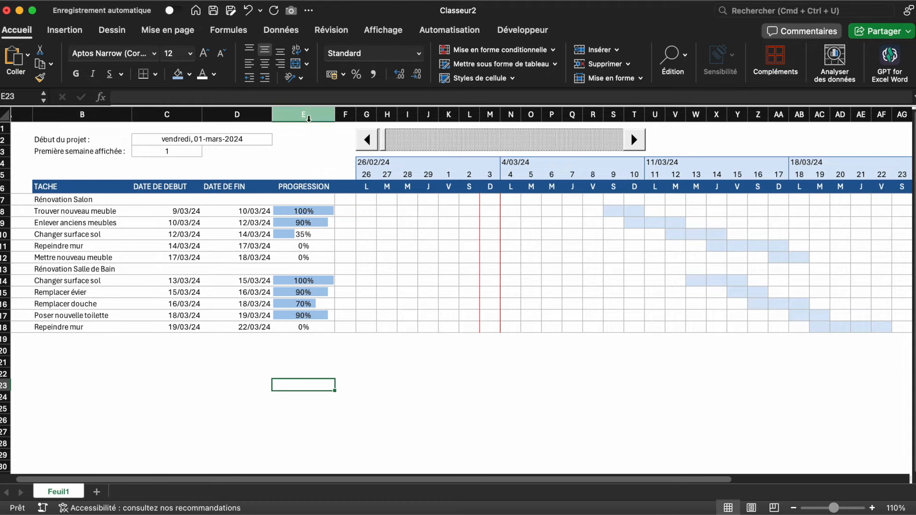
- Insert a new column before PROGRESSION and enter the centred header STATUT in E6
{"action": "left_click", "coordinate": [307, 116]}
{"action": "right_click", "coordinate": [308, 120]}
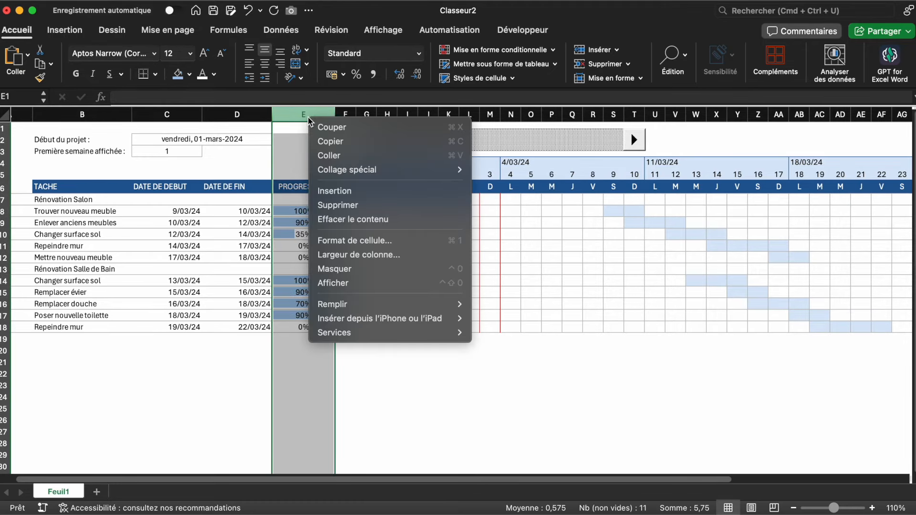
{"action": "left_click", "coordinate": [330, 189]}
{"action": "left_click", "coordinate": [313, 189]}
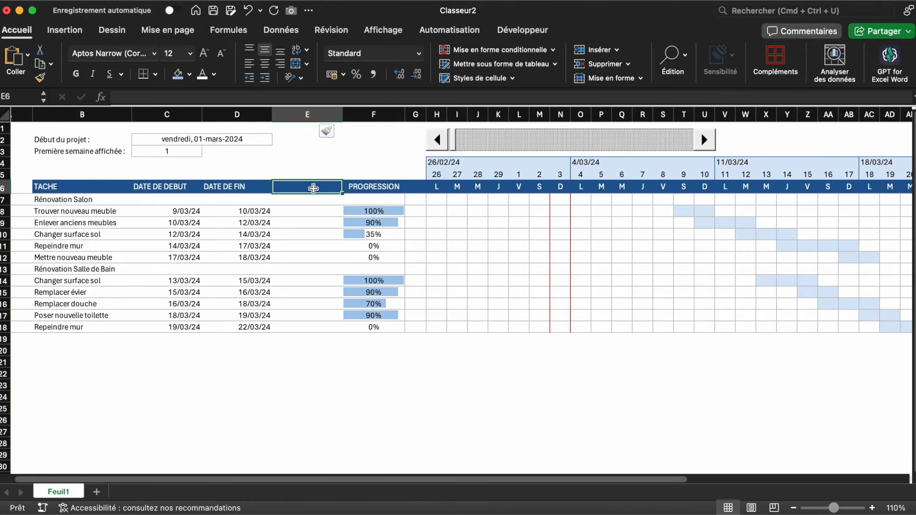
{"action": "type", "text": "STATUT"}
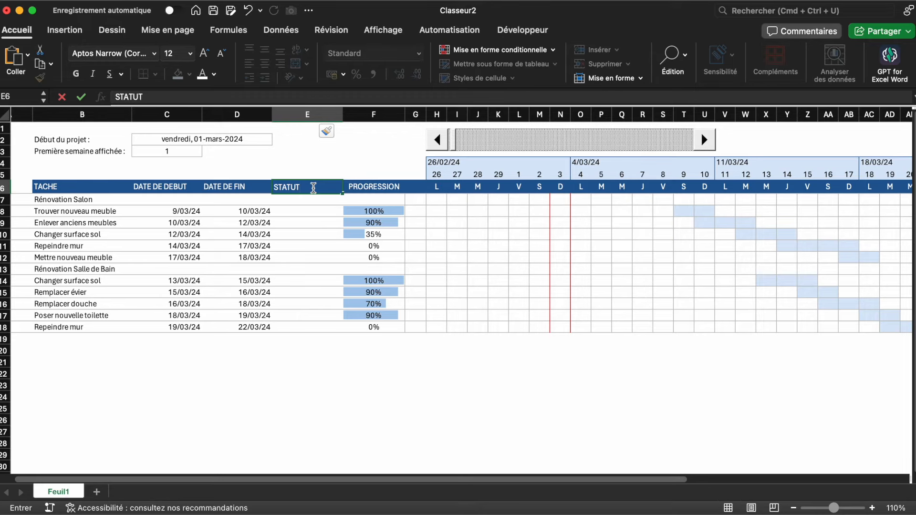
{"action": "left_click", "coordinate": [324, 170]}
{"action": "left_click", "coordinate": [309, 150]}
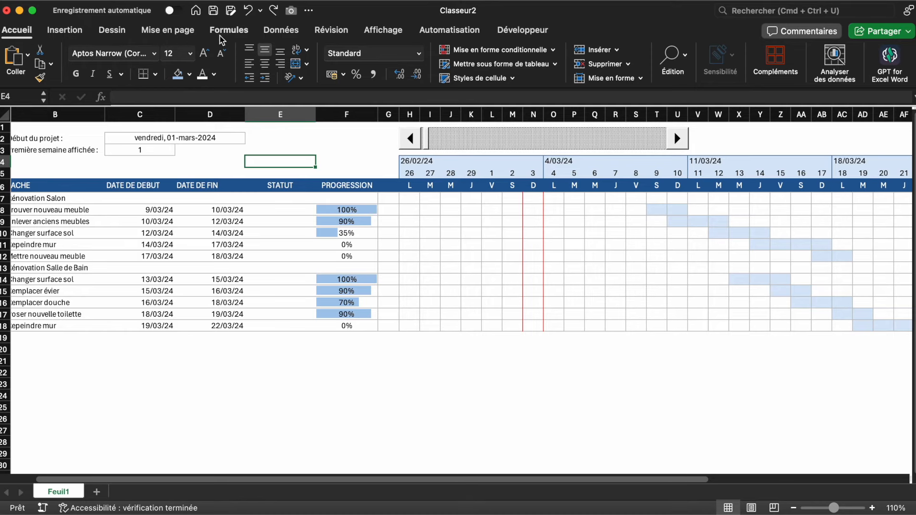
- Define the name tache_debut with scope Feuil1, referring to =Feuil1!$C8 with only the column absolute
{"action": "left_click", "coordinate": [225, 34]}
{"action": "left_click", "coordinate": [424, 59]}
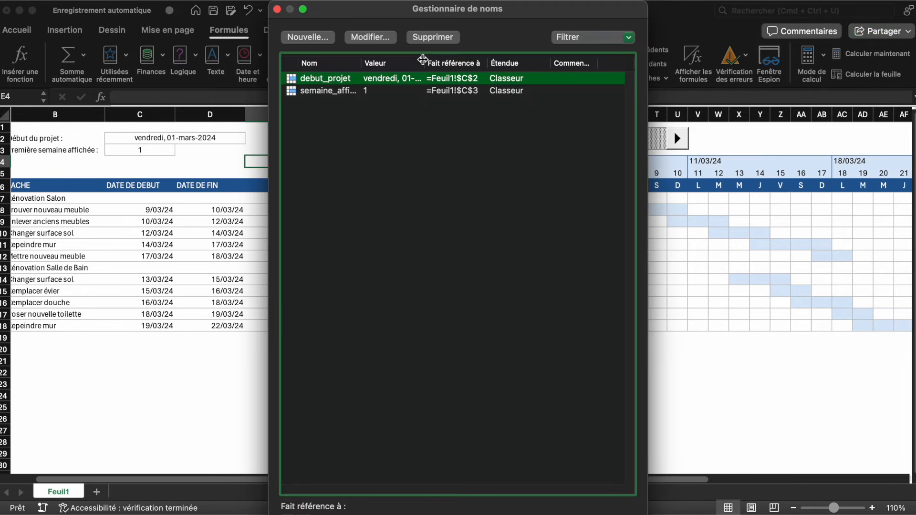
{"action": "left_click", "coordinate": [316, 37]}
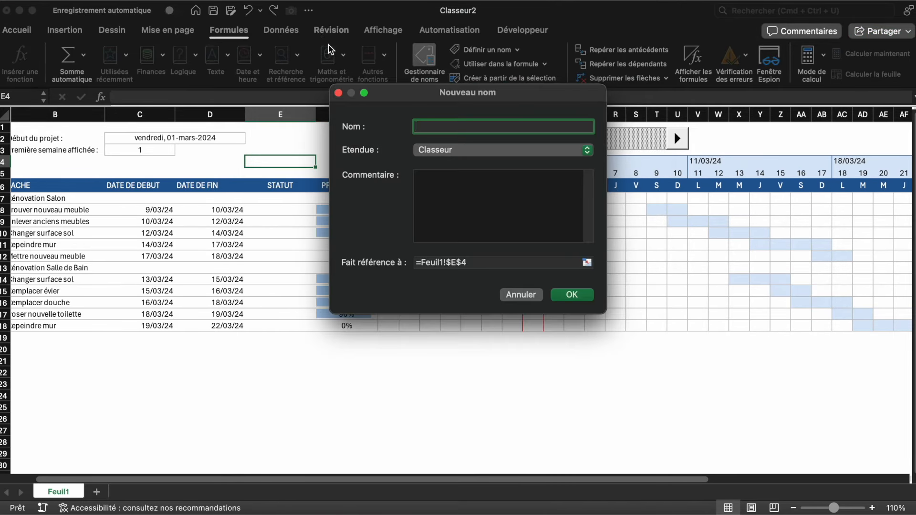
{"action": "type", "text": "tache_debut"}
{"action": "left_click", "coordinate": [449, 152]}
{"action": "left_click", "coordinate": [449, 163]}
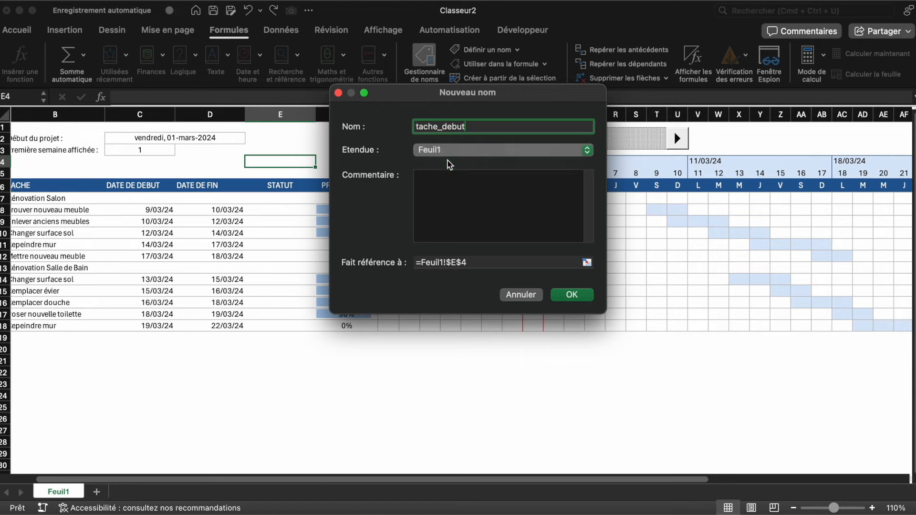
{"action": "left_click", "coordinate": [587, 263]}
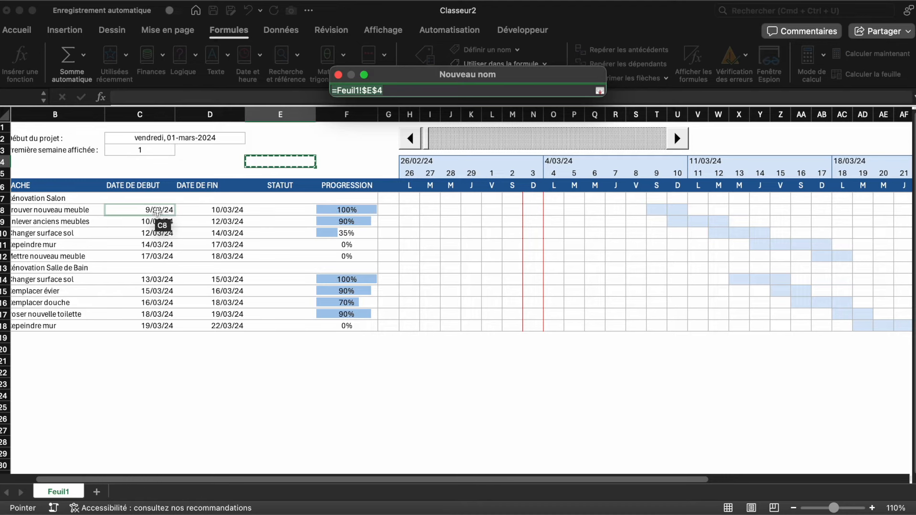
{"action": "left_click", "coordinate": [157, 212]}
{"action": "left_click", "coordinate": [377, 89]}
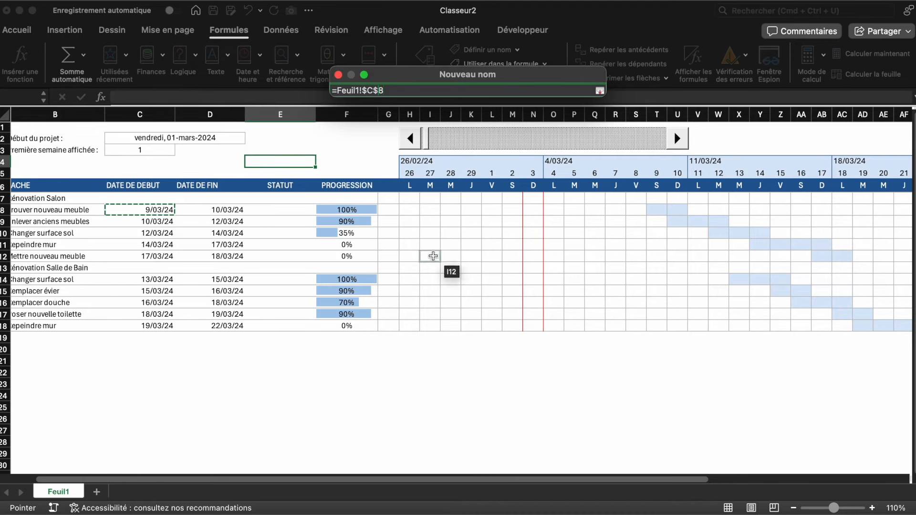
{"action": "key", "text": "BackSpace"}
{"action": "key", "text": "Return"}
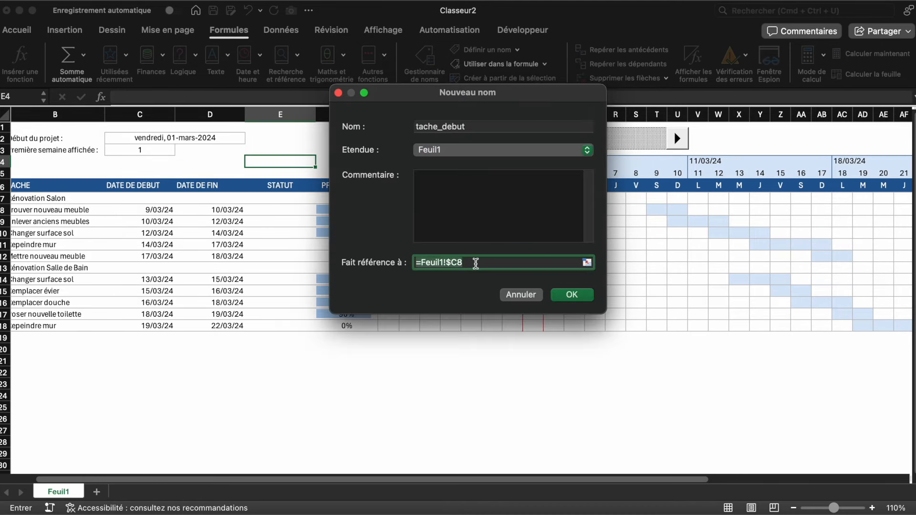
{"action": "left_click", "coordinate": [574, 295]}
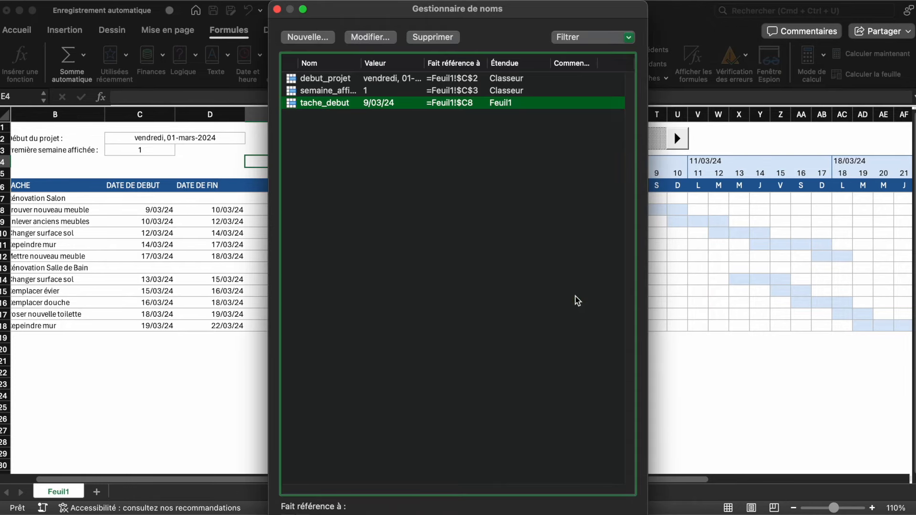
- Define the name tache_fin with scope Feuil1, referring to =Feuil1!$D8 with only the column absolute
{"action": "left_click", "coordinate": [303, 37]}
{"action": "type", "text": "tache_fin"}
{"action": "left_click", "coordinate": [460, 152]}
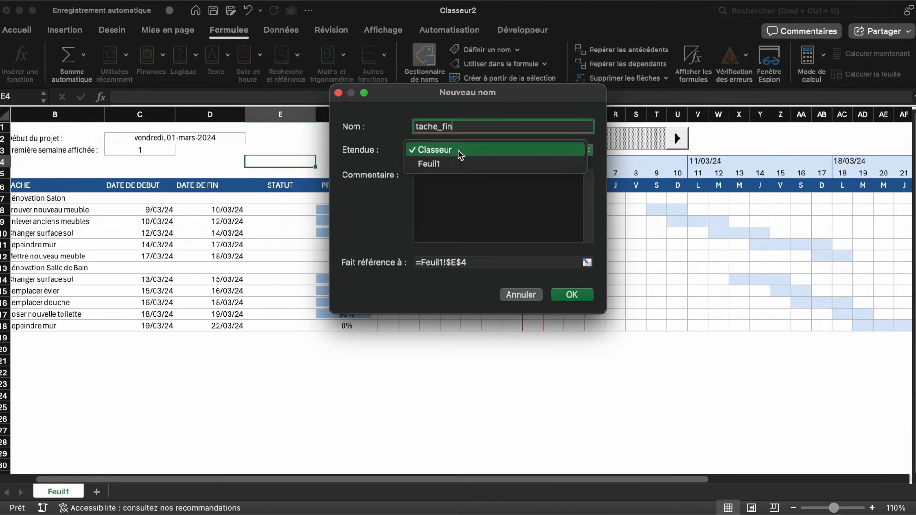
{"action": "left_click", "coordinate": [455, 163]}
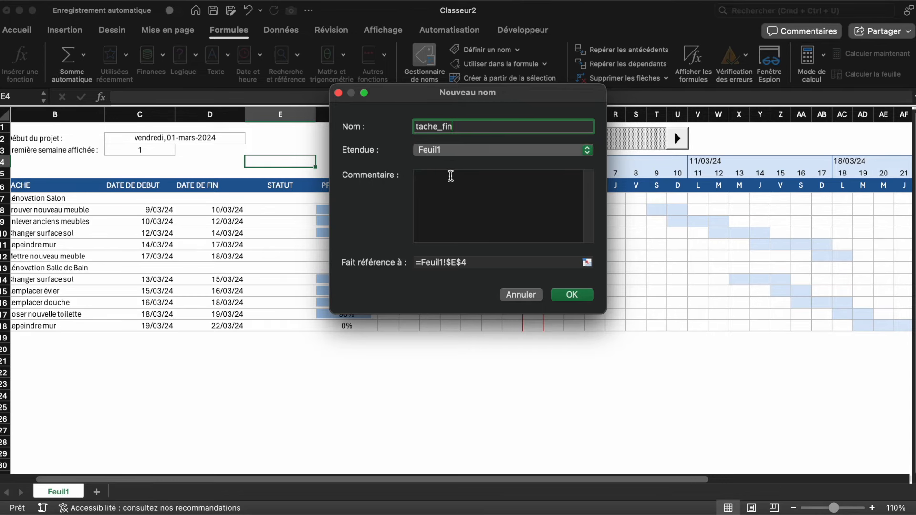
{"action": "left_click", "coordinate": [587, 262]}
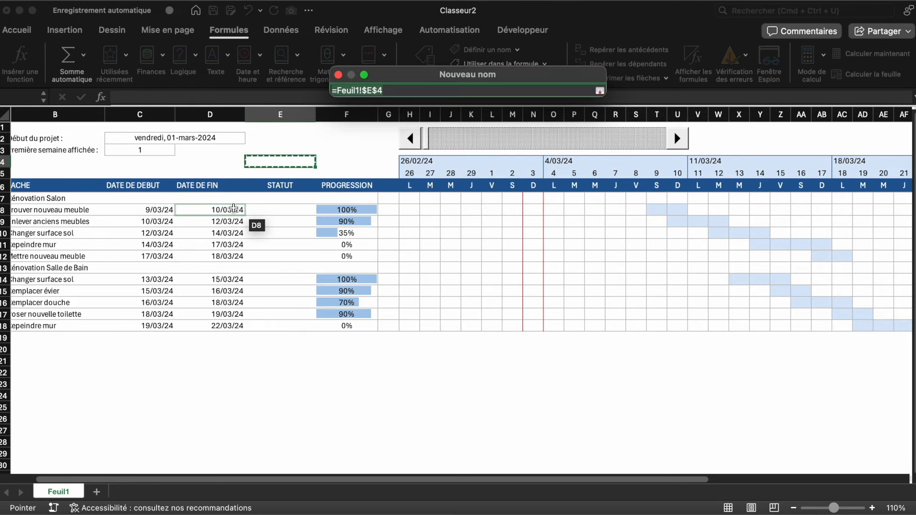
{"action": "left_click", "coordinate": [234, 209]}
{"action": "left_click", "coordinate": [377, 90]}
{"action": "key", "text": "BackSpace"}
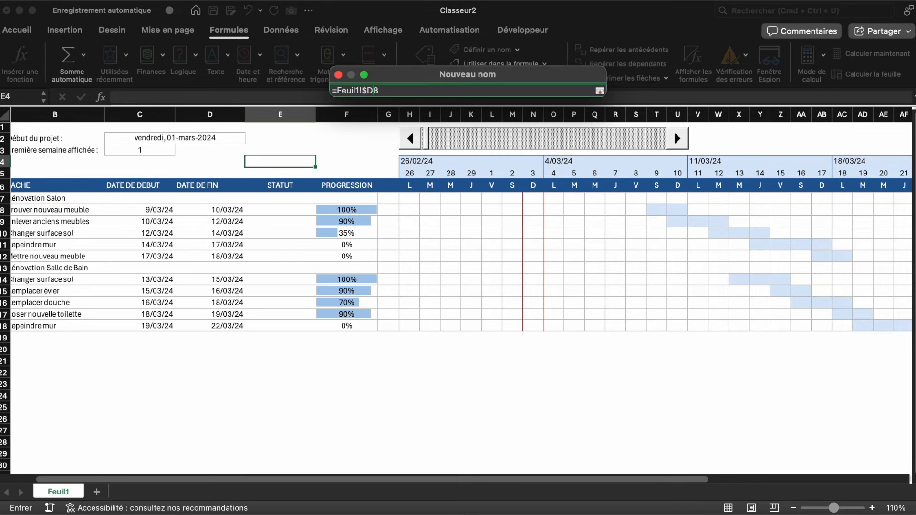
{"action": "left_click", "coordinate": [600, 91]}
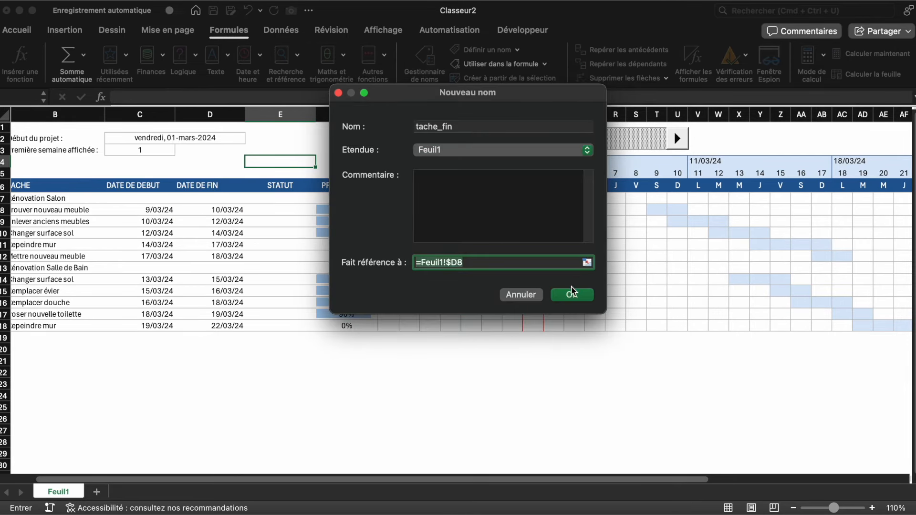
{"action": "left_click", "coordinate": [574, 292]}
- Define the name tache_progression with scope Feuil1, referring to =Feuil1!$F8 with only the column absolute
{"action": "left_click", "coordinate": [304, 37]}
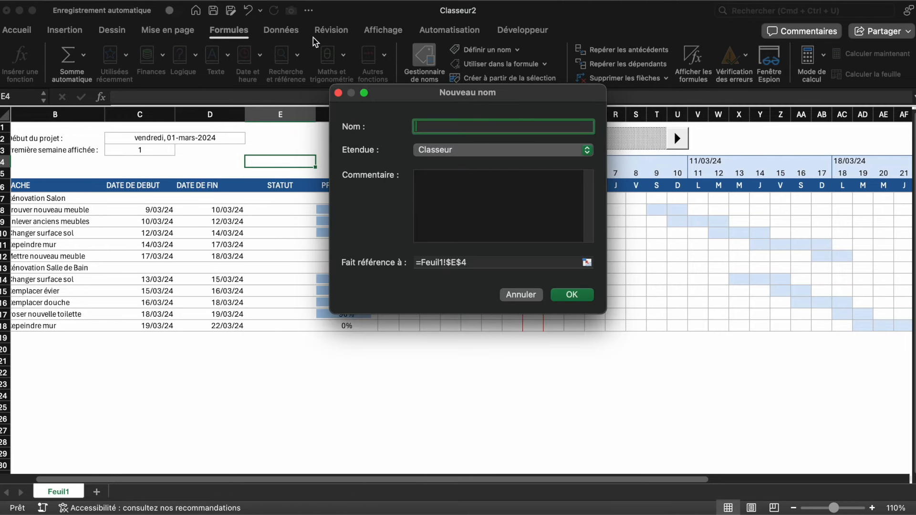
{"action": "type", "text": "tache_progression"}
{"action": "left_click", "coordinate": [437, 149]}
{"action": "left_click", "coordinate": [443, 163]}
{"action": "left_click", "coordinate": [587, 263]}
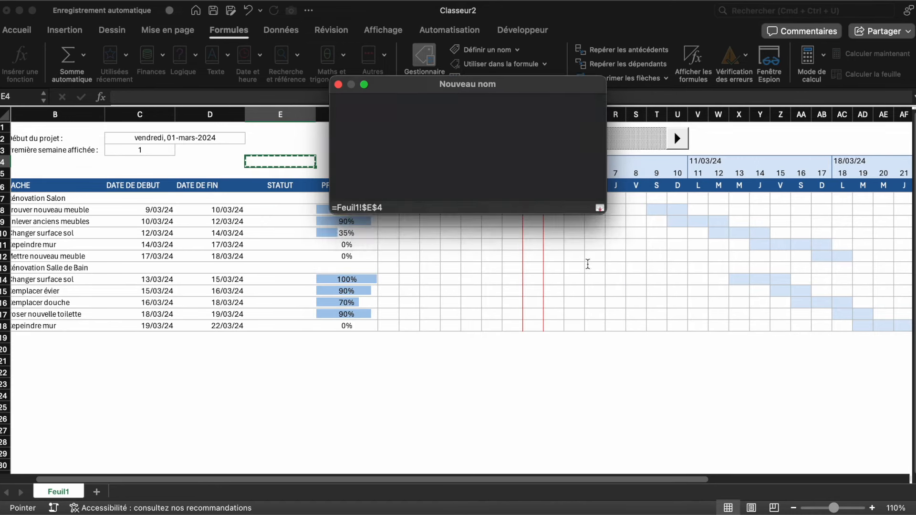
{"action": "left_click", "coordinate": [350, 209]}
{"action": "left_click", "coordinate": [377, 90]}
{"action": "key", "text": "BackSpace"}
{"action": "key", "text": "Return"}
{"action": "left_click", "coordinate": [568, 293]}
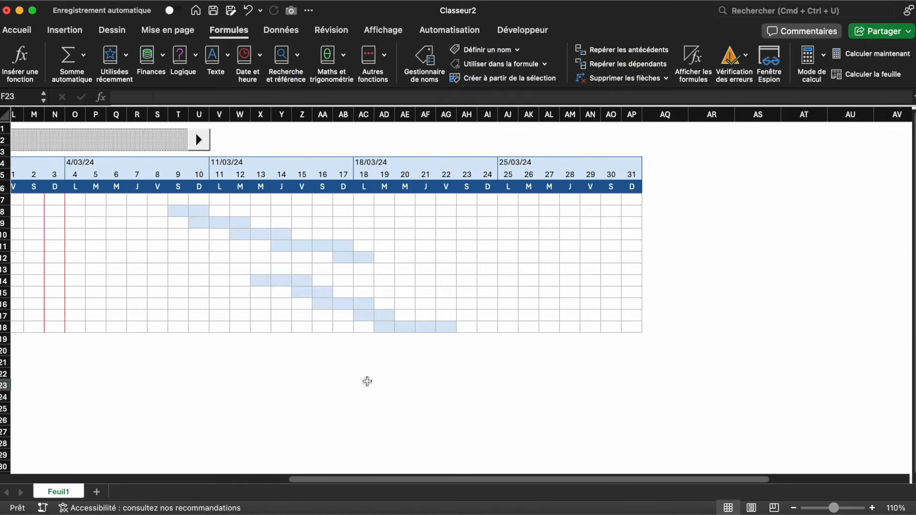
- Start a Classic conditional formatting rule that uses a formula for the timeline grid H7:AP18
{"action": "scroll", "coordinate": [368, 382], "scroll_direction": "left", "scroll_amount": 9}
{"action": "scroll", "coordinate": [368, 382], "scroll_direction": "right", "scroll_amount": 5}
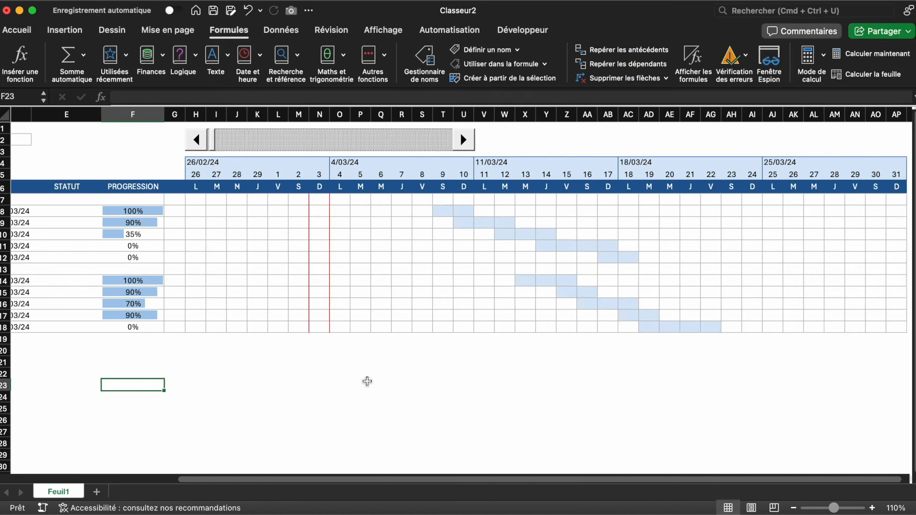
{"action": "left_click_drag", "start_coordinate": [159, 199], "coordinate": [867, 330]}
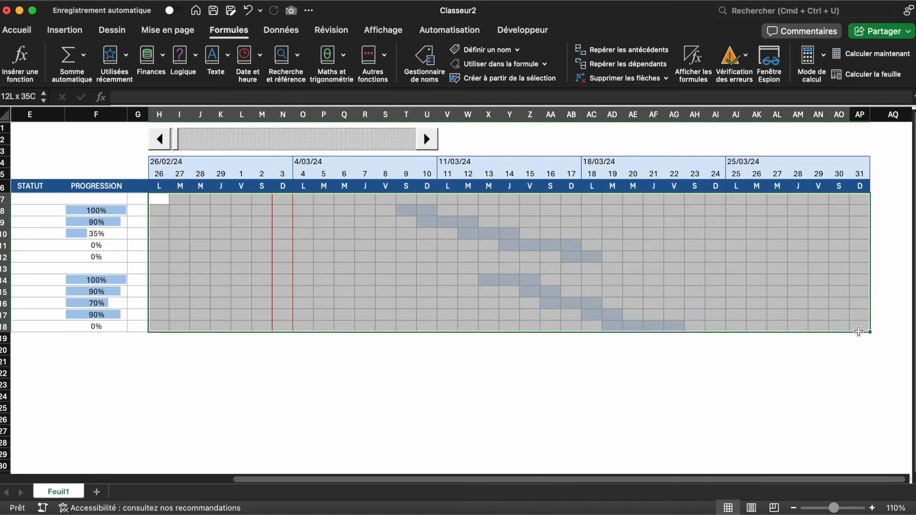
{"action": "left_click", "coordinate": [17, 30]}
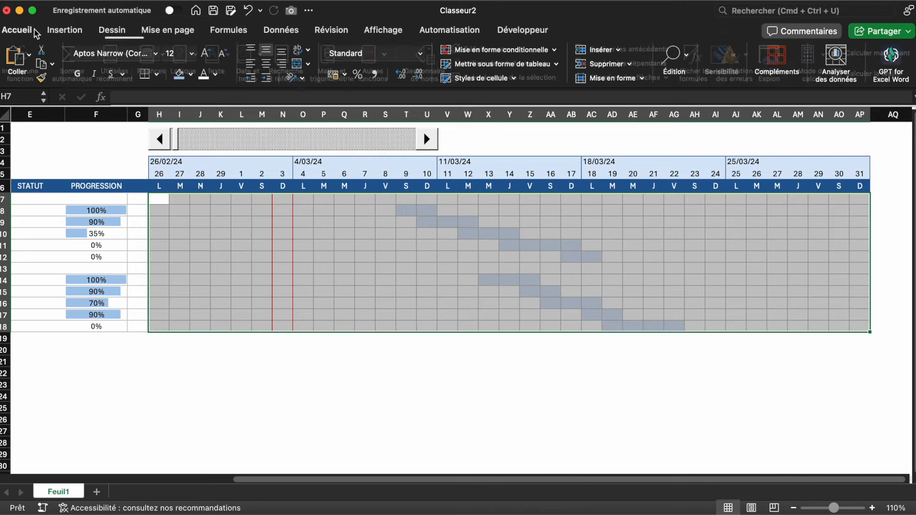
{"action": "left_click", "coordinate": [497, 50]}
{"action": "left_click", "coordinate": [499, 159]}
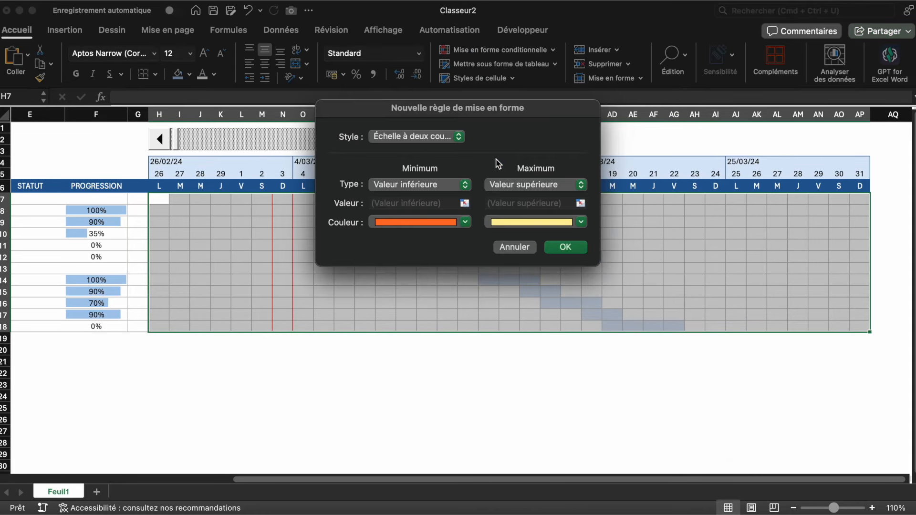
{"action": "left_click", "coordinate": [427, 140]}
{"action": "left_click", "coordinate": [413, 191]}
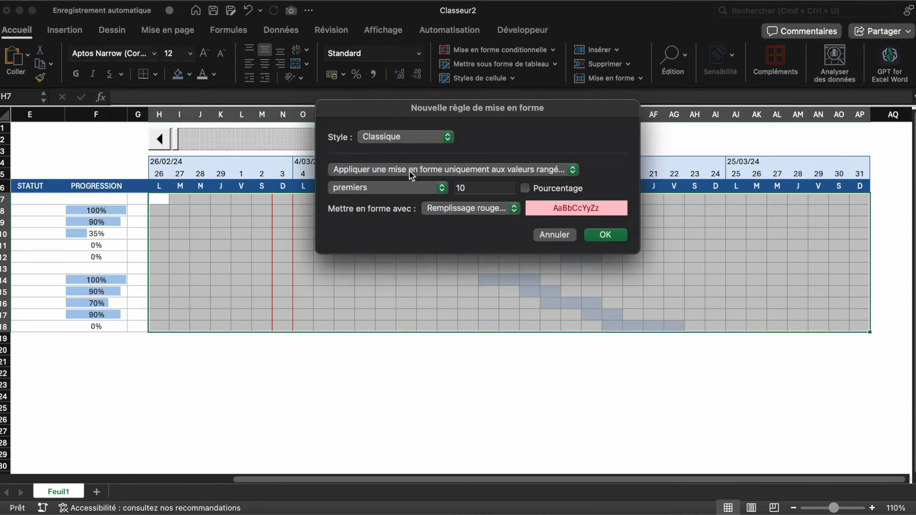
{"action": "left_click", "coordinate": [409, 171]}
{"action": "left_click", "coordinate": [403, 212]}
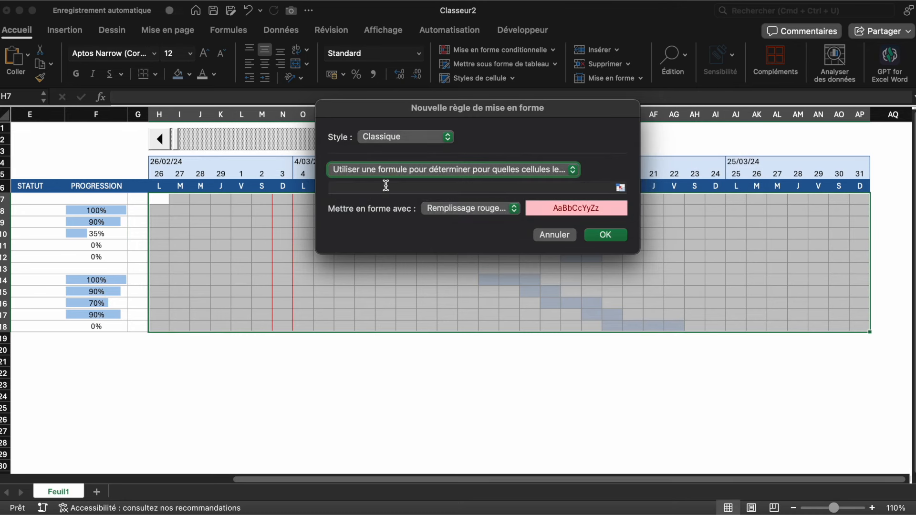
{"action": "left_click", "coordinate": [389, 188]}
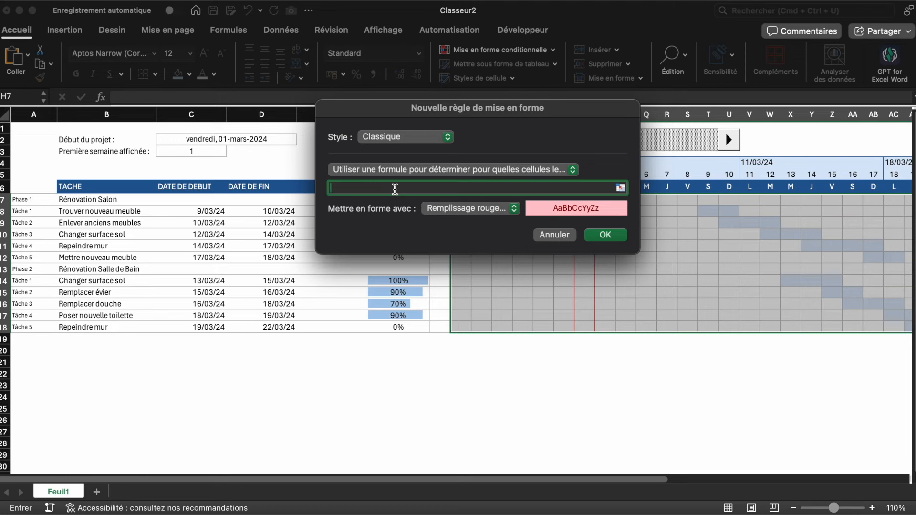
- Enter the rule formula =1*ET(H$5>=tache_debut; H$5<= tache_debut + (tache_progression*(tache_fin-tache_debut+1))-1)
{"action": "type", "text": "="}
{"action": "type", "text": "1*ET("}
{"action": "left_click_drag", "start_coordinate": [414, 113], "coordinate": [630, 128]}
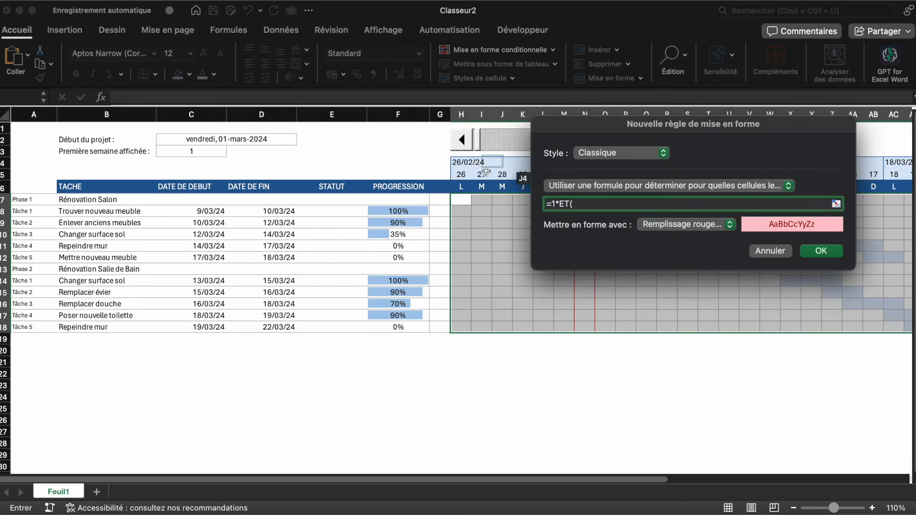
{"action": "type", "text": "H$5"}
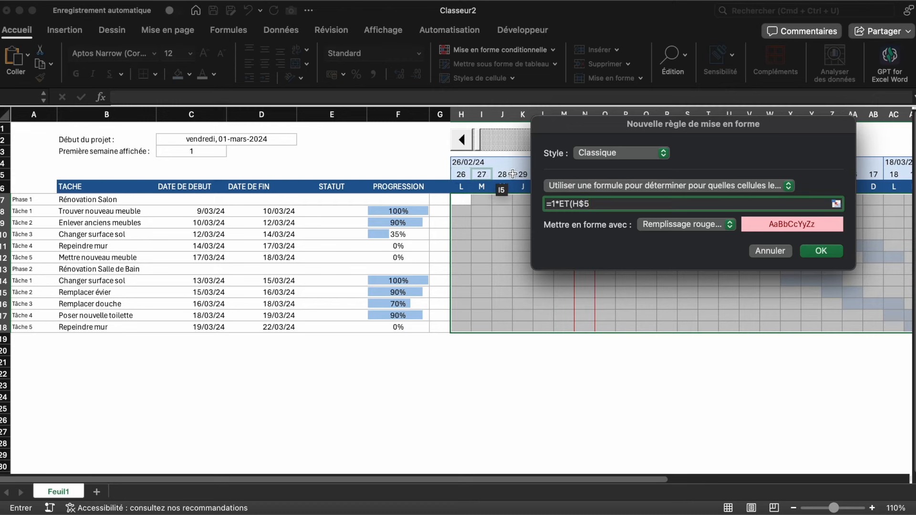
{"action": "type", "text": ">=tache_debut"}
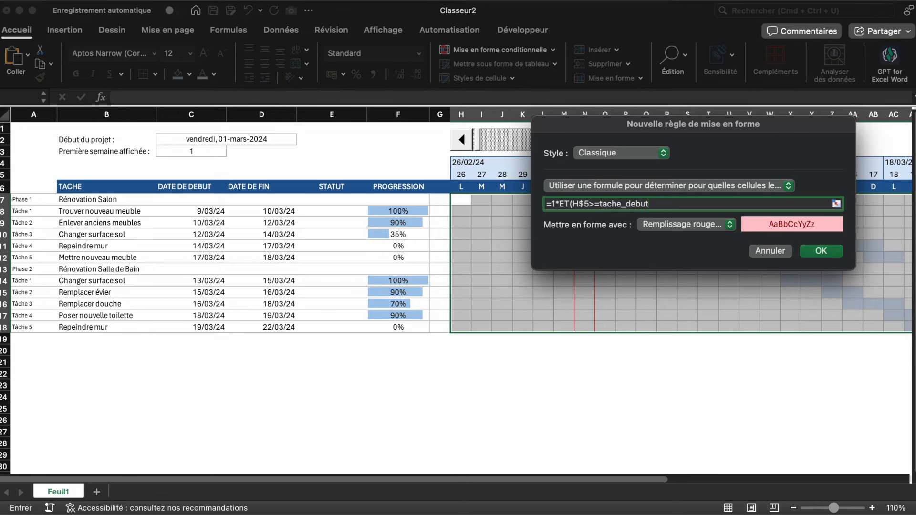
{"action": "type", "text": "; H$5<= tache_debut"}
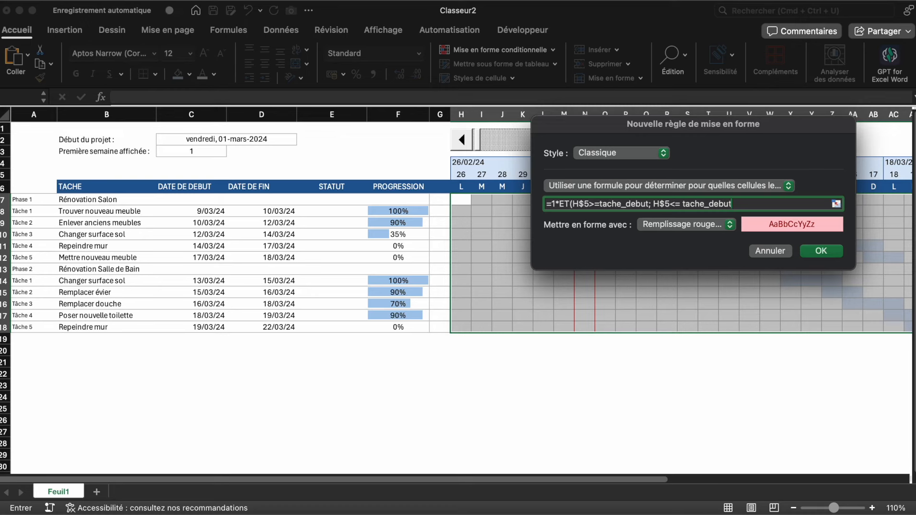
{"action": "type", "text": " + (tache_progression"}
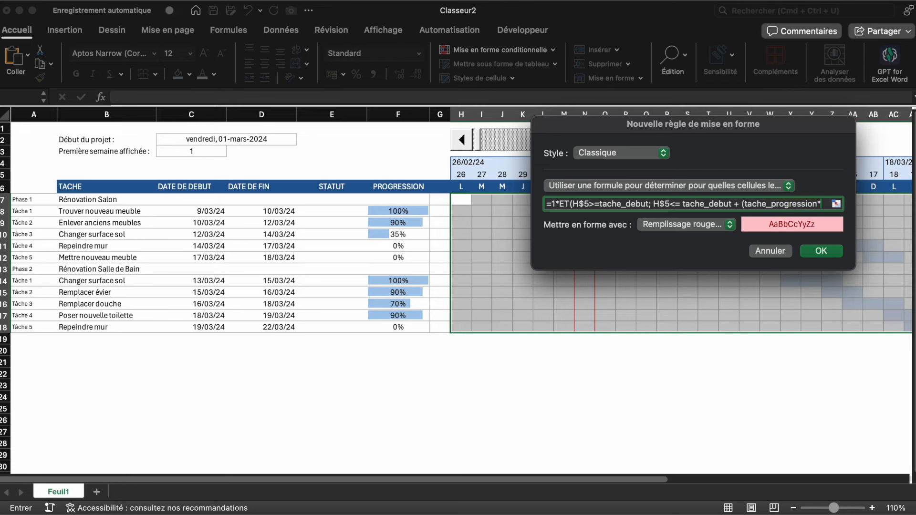
{"action": "type", "text": "*(tache_fin"}
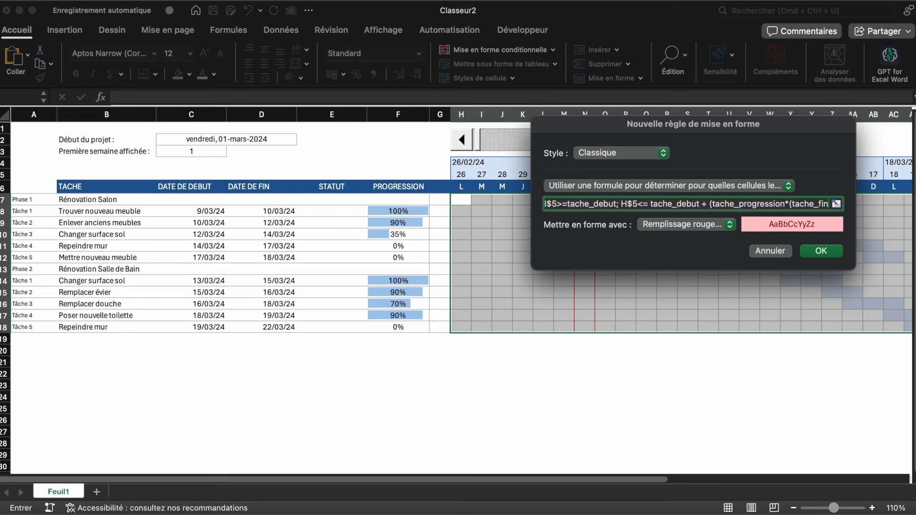
{"action": "type", "text": "-tache_"}
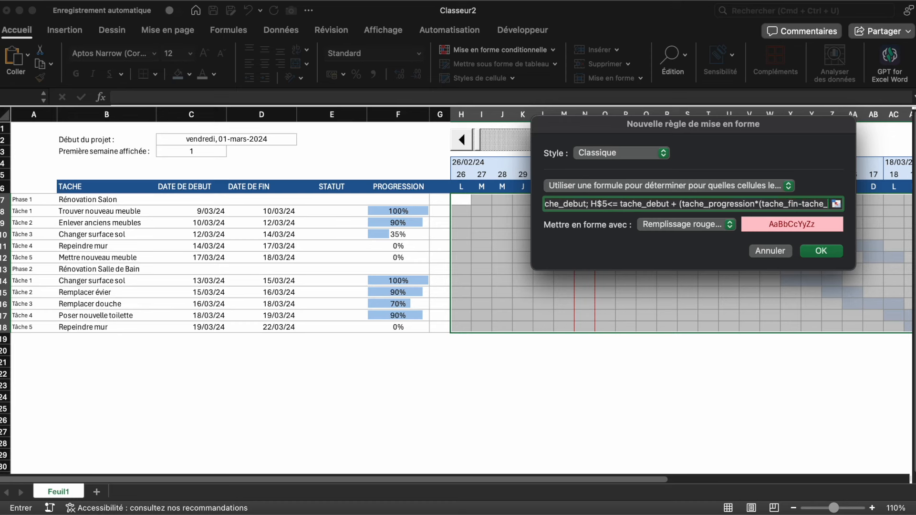
{"action": "type", "text": "debut"}
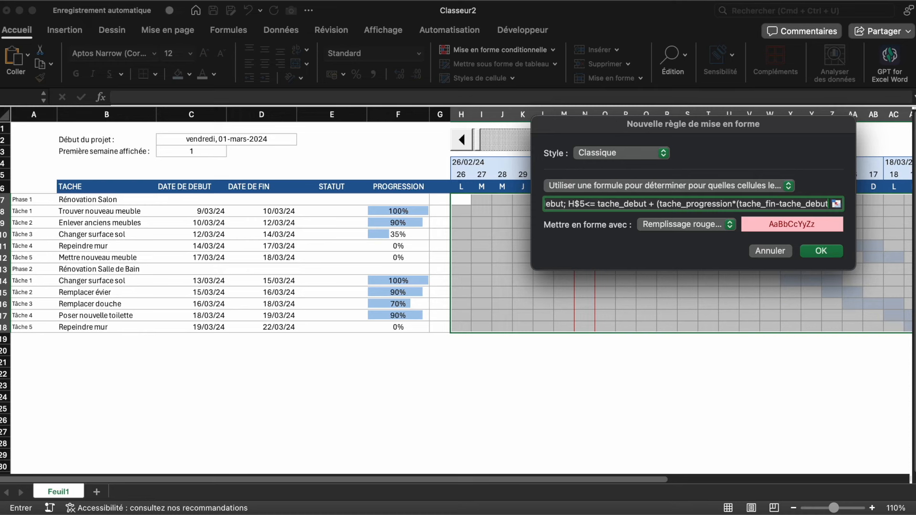
{"action": "type", "text": "+1"}
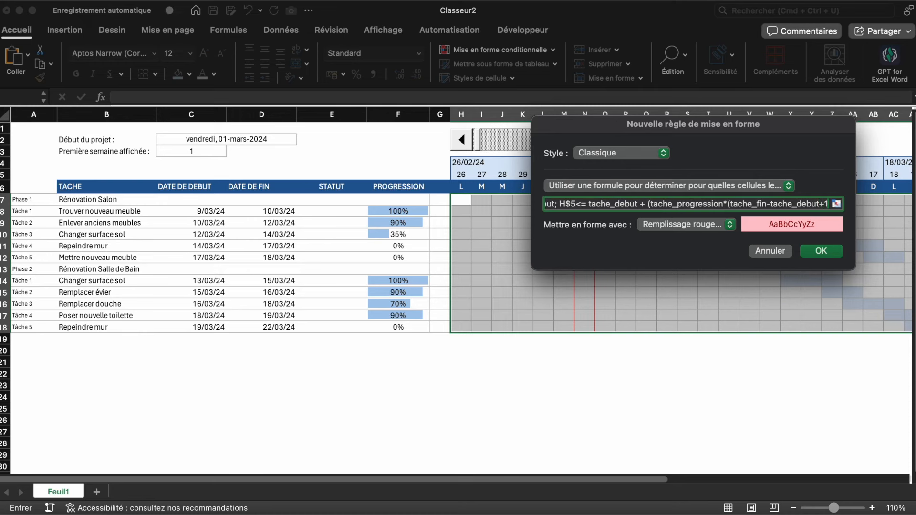
{"action": "type", "text": "))-1)"}
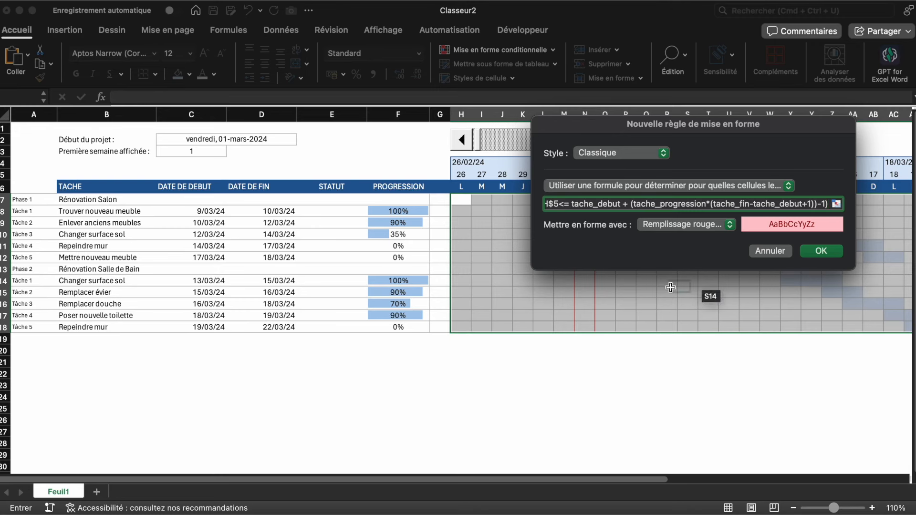
- Give the progress rule a custom format with a dark blue background fill and apply it to the grid
{"action": "left_click", "coordinate": [684, 225]}
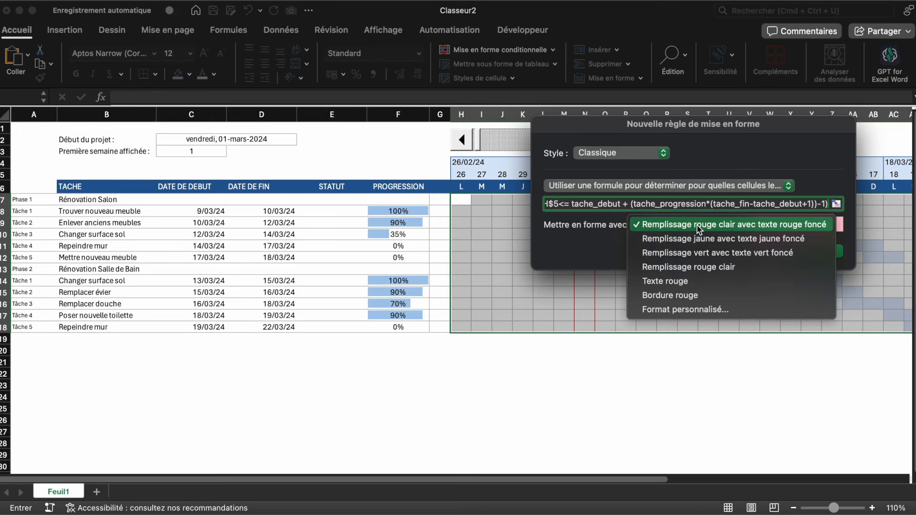
{"action": "left_click", "coordinate": [685, 309]}
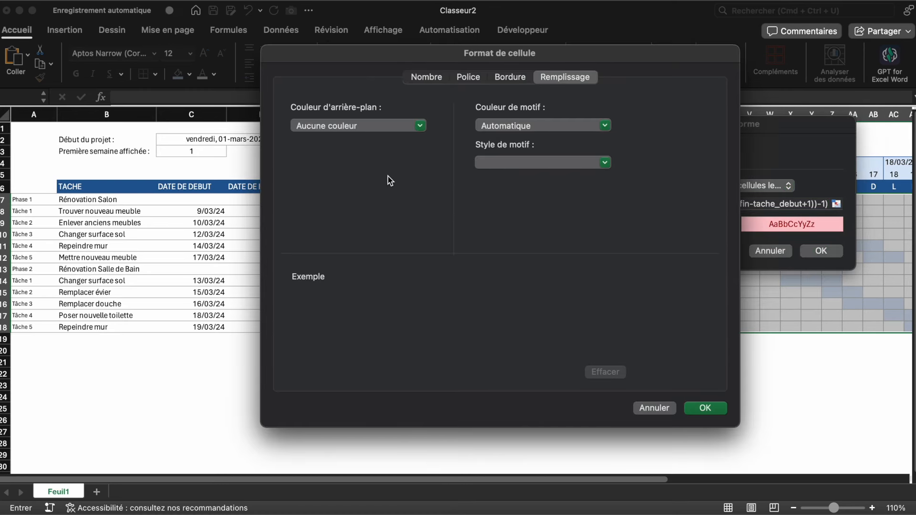
{"action": "left_click", "coordinate": [399, 132]}
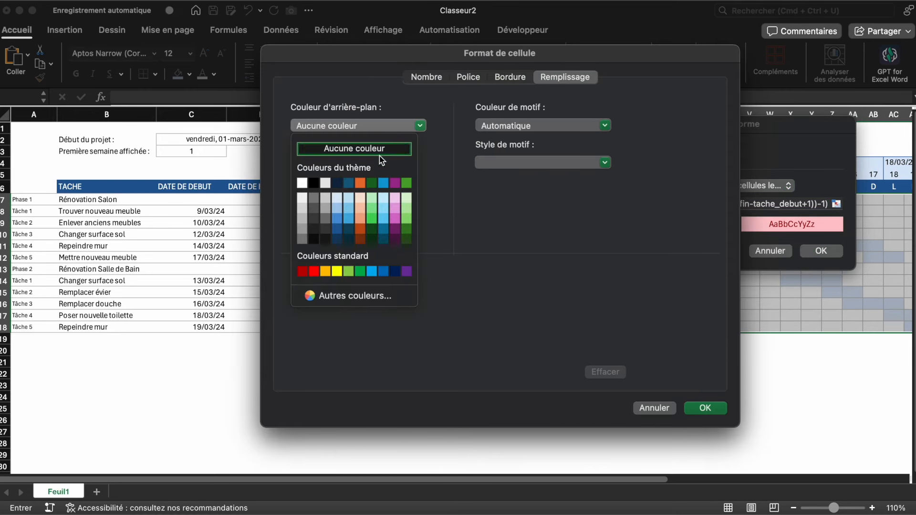
{"action": "left_click", "coordinate": [333, 230]}
{"action": "left_click", "coordinate": [705, 408]}
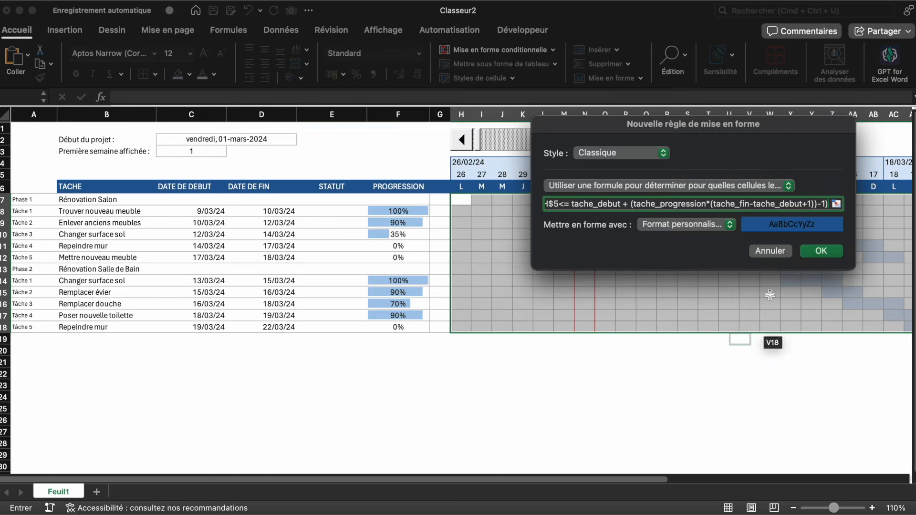
{"action": "left_click", "coordinate": [814, 251]}
{"action": "key", "text": "Return"}
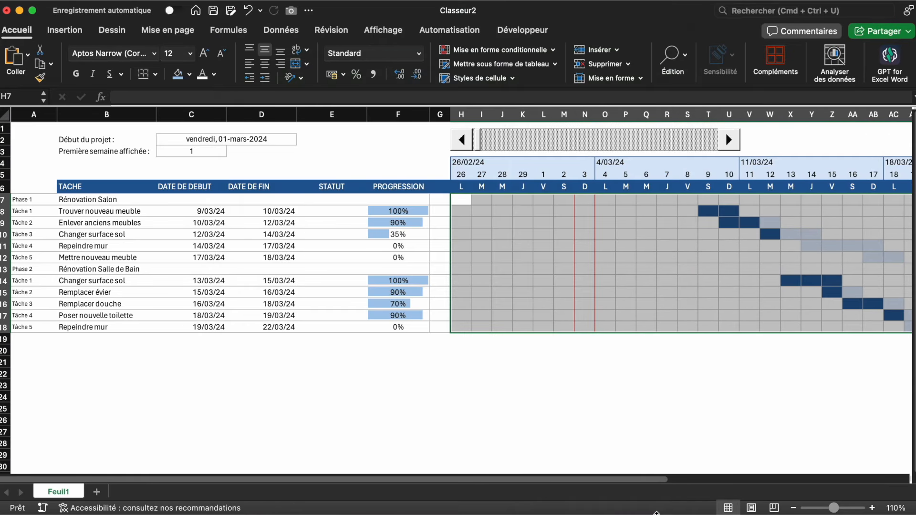
- Test the progress bar by entering 65% and 67% in F10 for the Rénovation Salon task Changer surface sol
{"action": "left_click", "coordinate": [665, 425]}
{"action": "scroll", "coordinate": [665, 425], "scroll_direction": "right", "scroll_amount": 5}
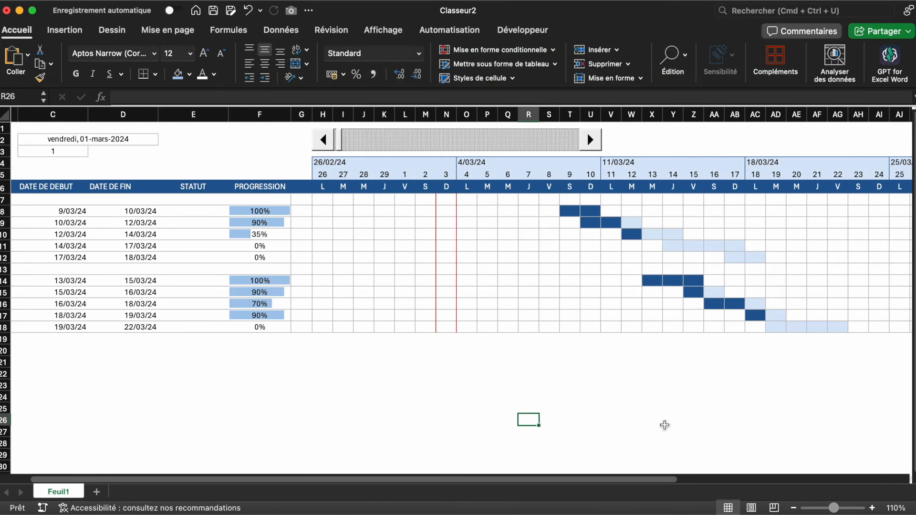
{"action": "scroll", "coordinate": [712, 391], "scroll_direction": "right", "scroll_amount": 2}
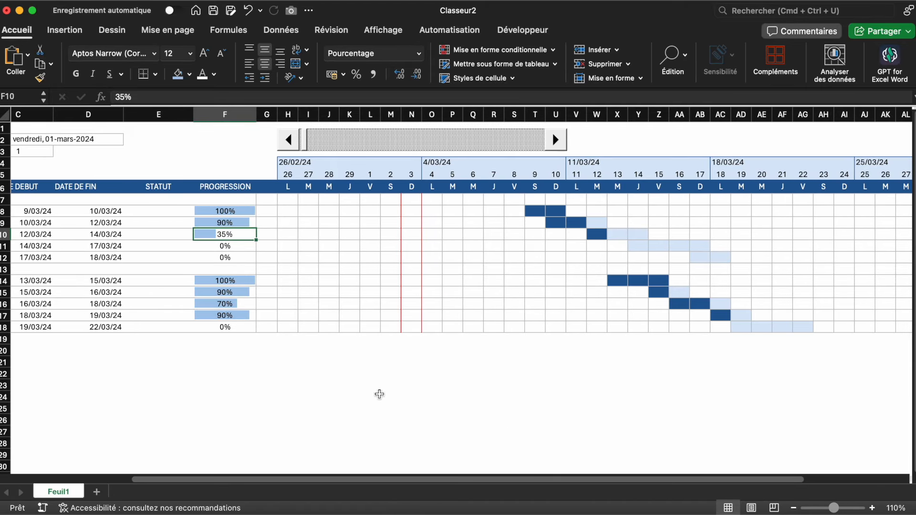
{"action": "type", "text": "65"}
{"action": "key", "text": "Return"}
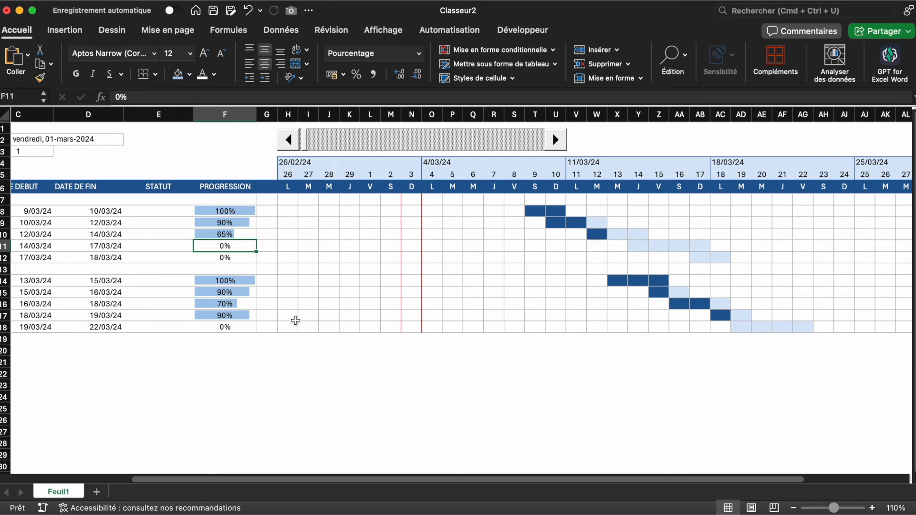
{"action": "left_click", "coordinate": [234, 230]}
{"action": "type", "text": "67"}
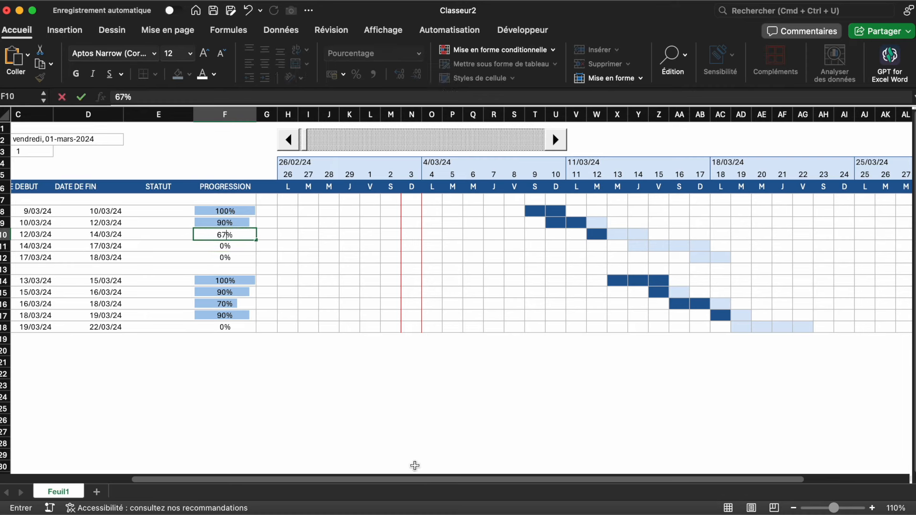
{"action": "key", "text": "Return"}
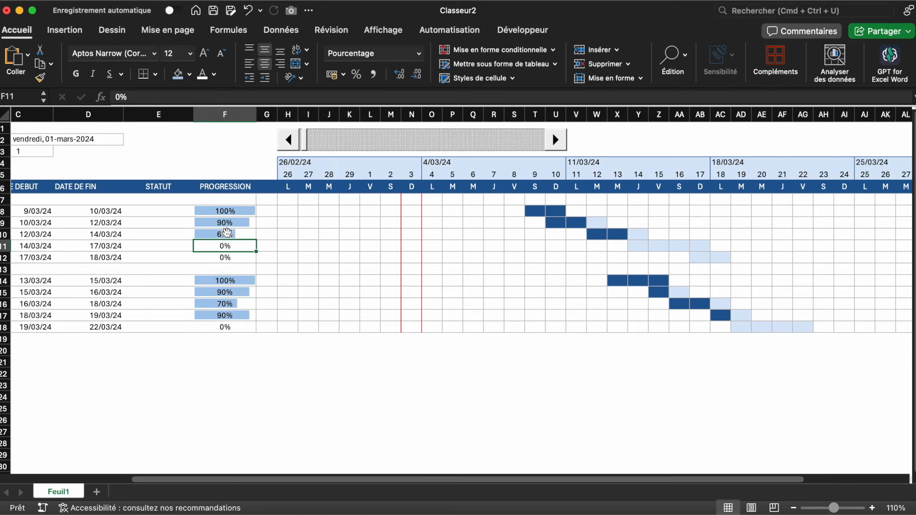
- Set the progression in F10 back to 35%
{"action": "left_click", "coordinate": [247, 232]}
{"action": "type", "text": "35"}
{"action": "key", "text": "Return"}
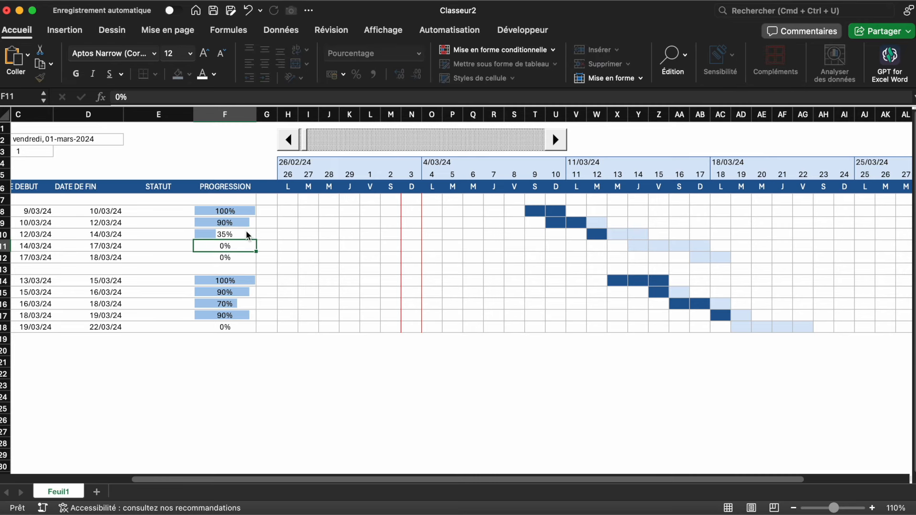
{"action": "left_click", "coordinate": [538, 394]}
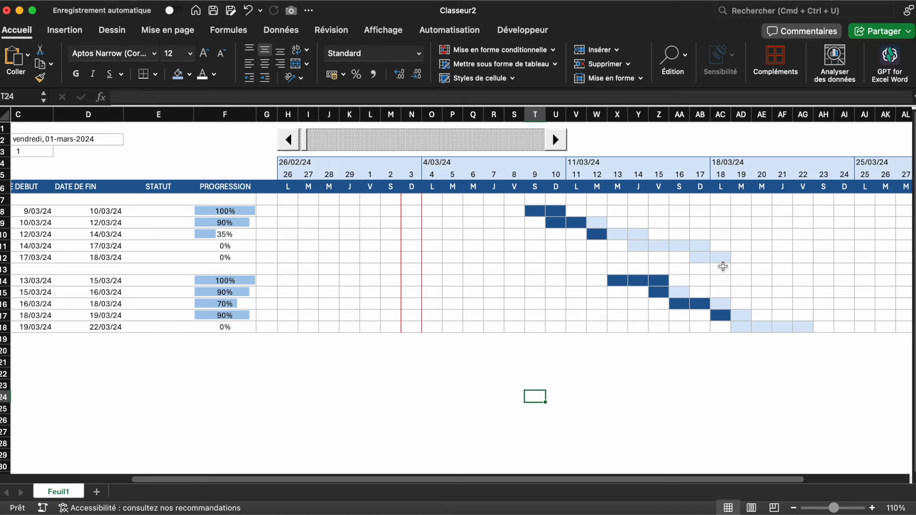
- Begin a nested SI formula in E8 returning "Non Commencé" when F8=0 and "En Cours" when ET(F8>0; F8<1)
{"action": "left_click", "coordinate": [413, 408]}
{"action": "scroll", "coordinate": [415, 406], "scroll_direction": "left", "scroll_amount": 3}
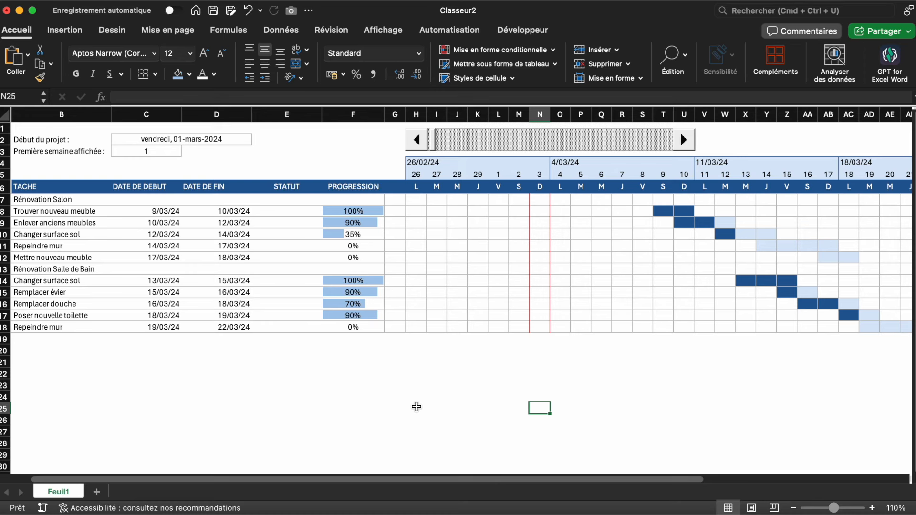
{"action": "left_click", "coordinate": [267, 208]}
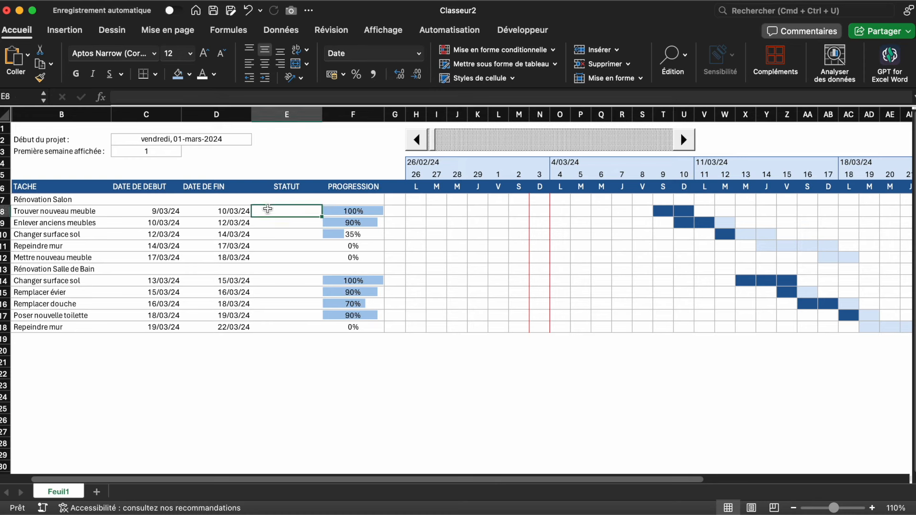
{"action": "type", "text": "=SI("}
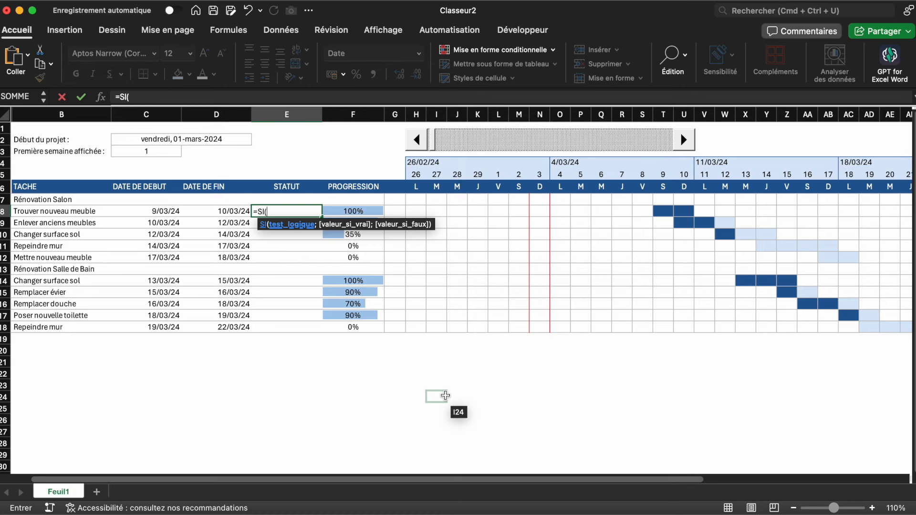
{"action": "left_click", "coordinate": [355, 211]}
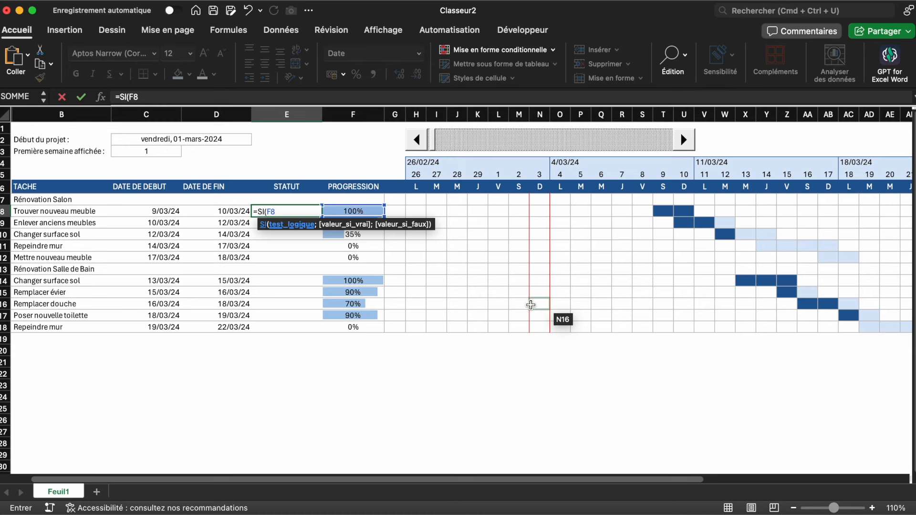
{"action": "type", "text": "=0; \"Non Commencé\"; SI"}
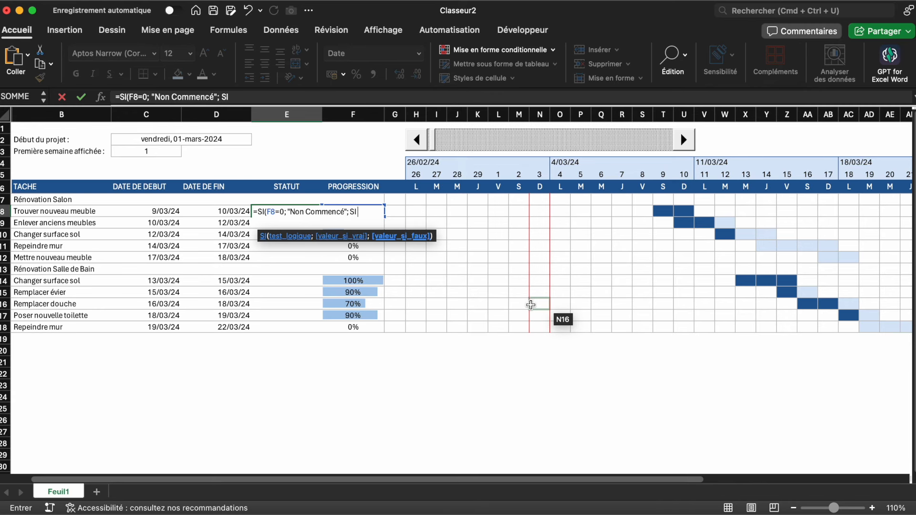
{"action": "type", "text": "("}
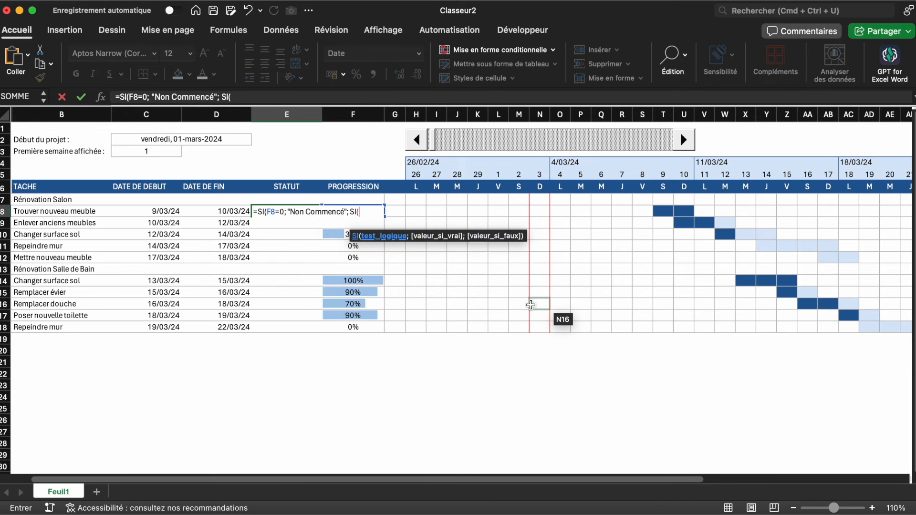
{"action": "type", "text": "ET"}
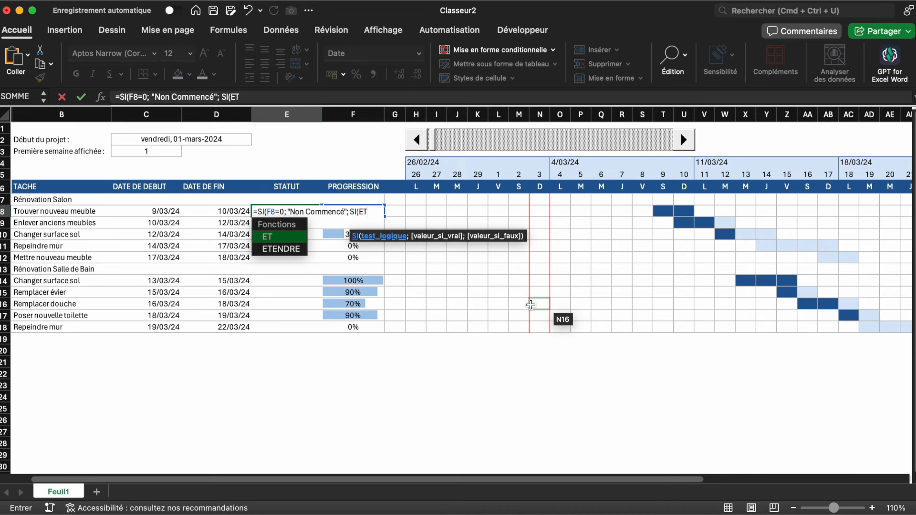
{"action": "type", "text": "(F8"}
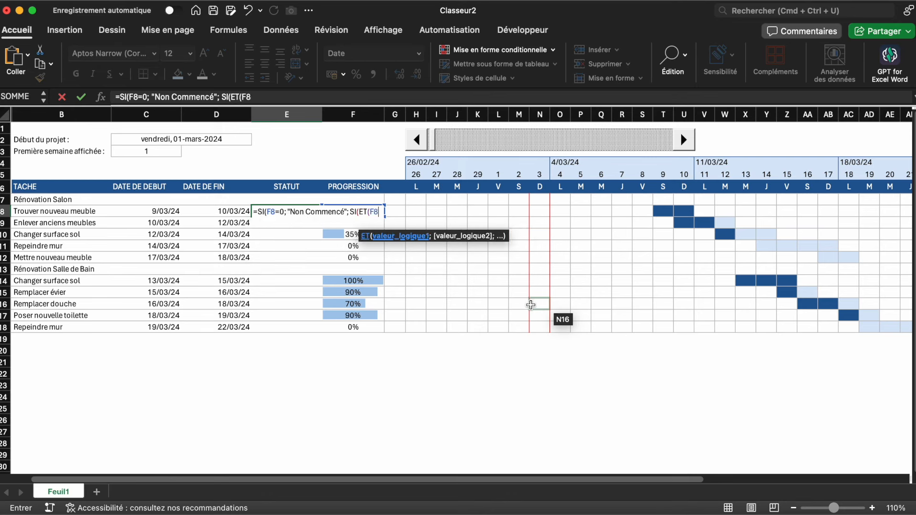
{"action": "type", "text": ">0; F8<1"}
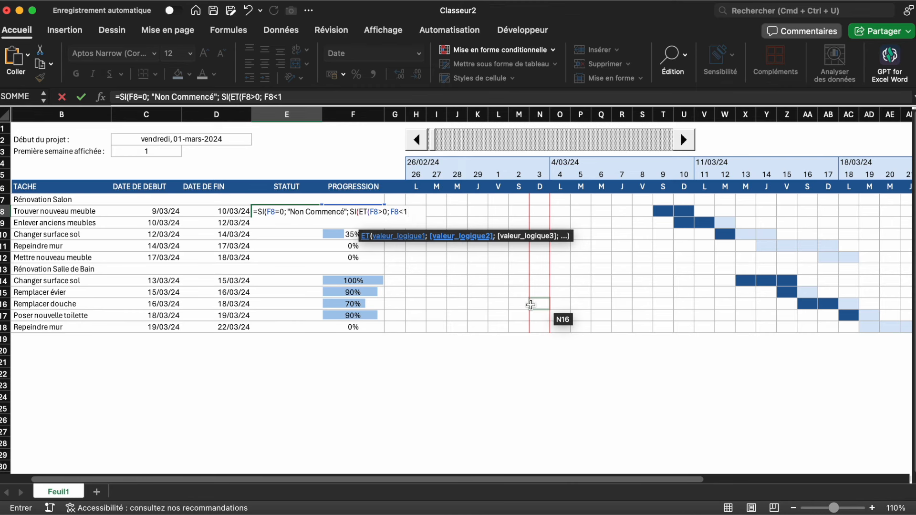
{"action": "type", "text": "); \"En Cours\""}
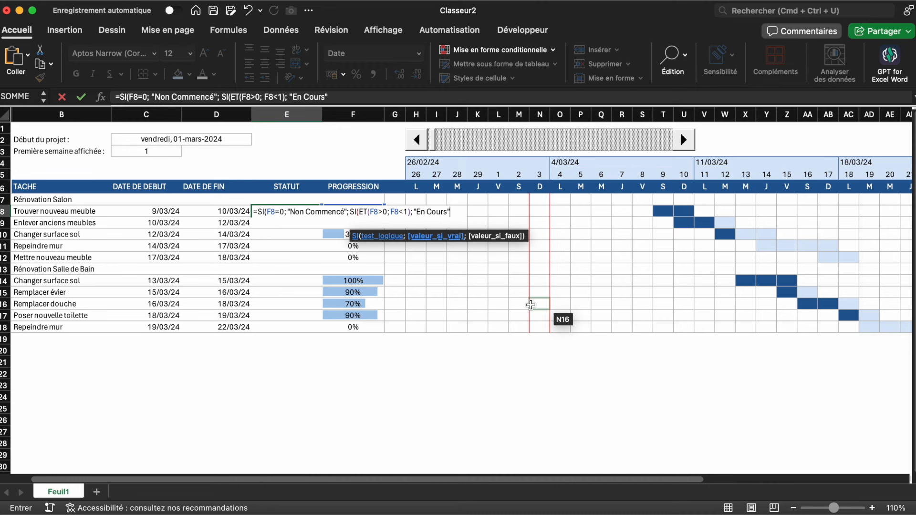
- Complete the E8 status formula with SI(F8=1; "Terminé"; "") as the last nested condition and confirm it
{"action": "type", "text": "; SI"}
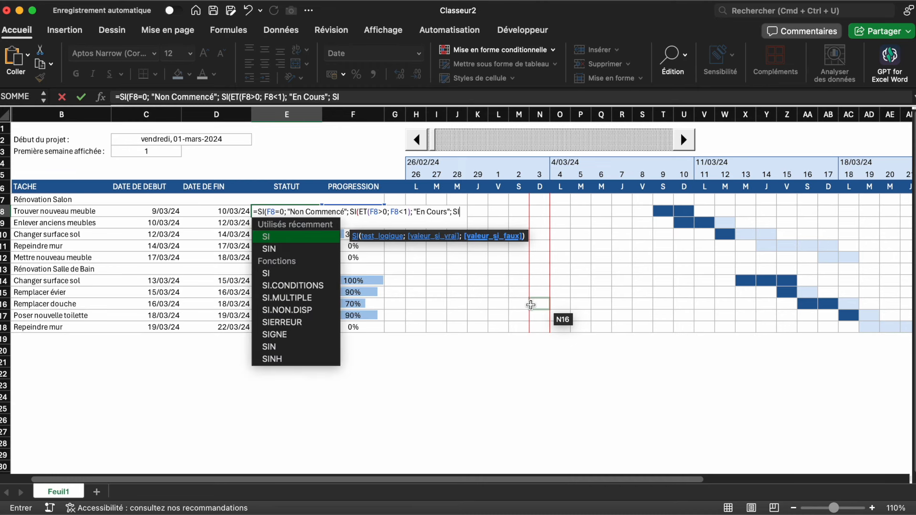
{"action": "type", "text": "(F8"}
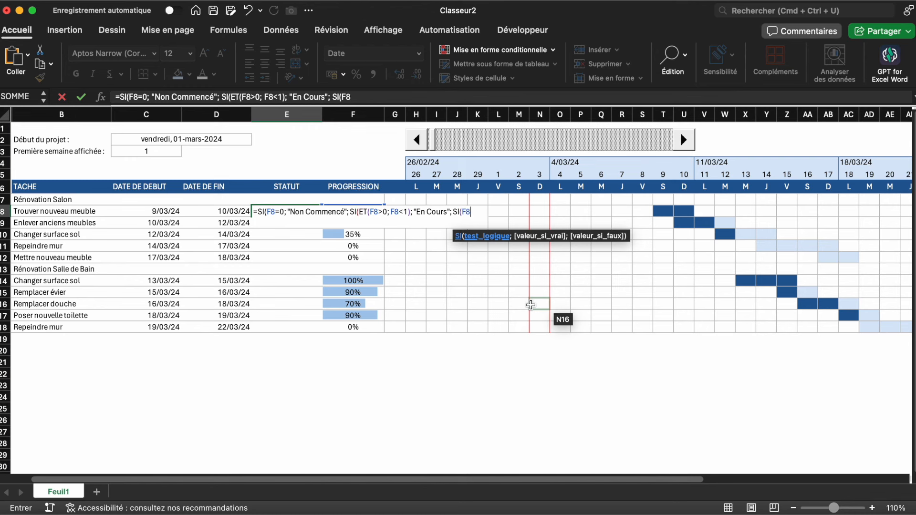
{"action": "type", "text": "=1; \""}
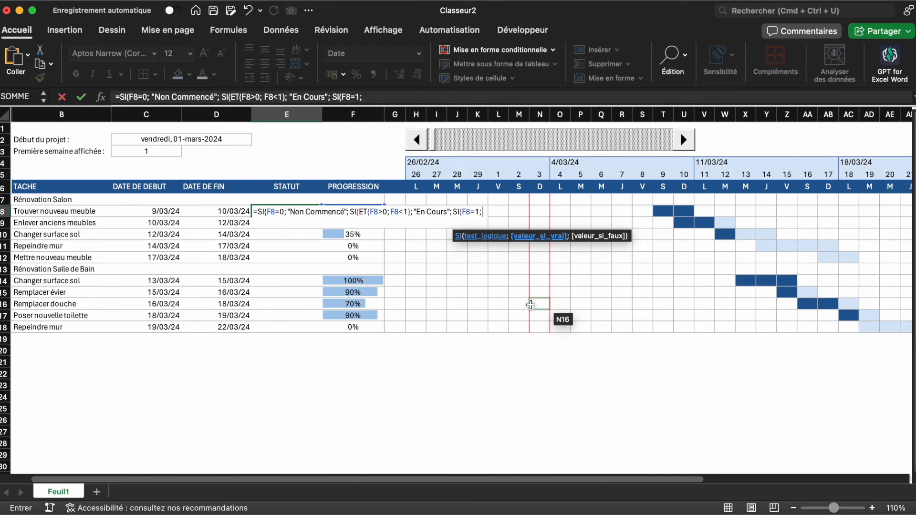
{"action": "type", "text": "Terminé\")"}
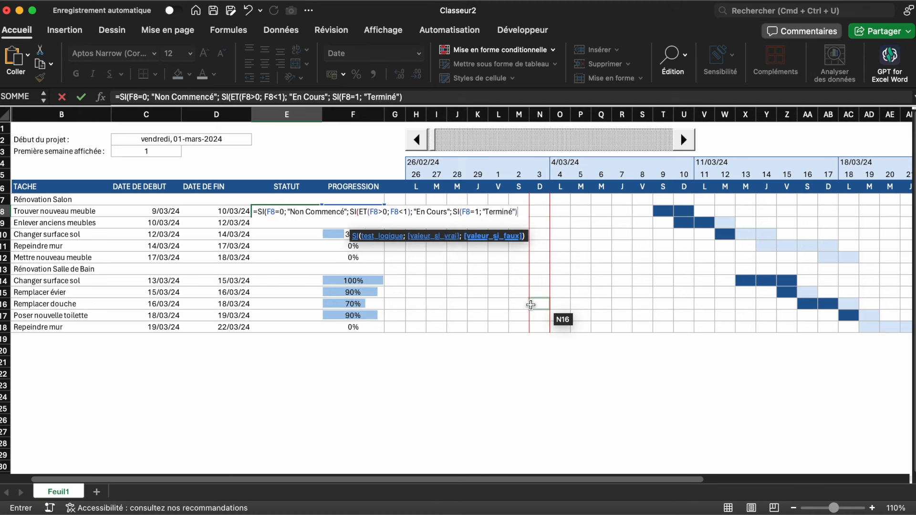
{"action": "key", "text": "BackSpace"}
{"action": "type", "text": ";"}
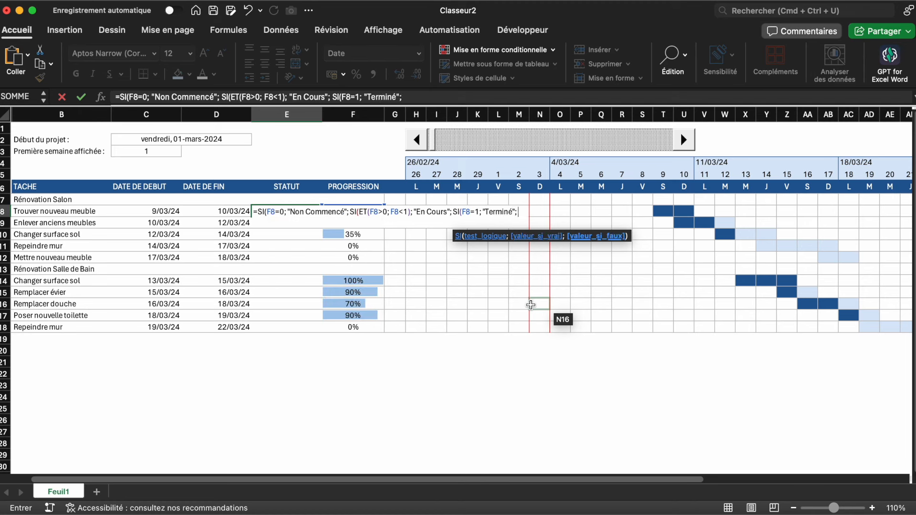
{"action": "type", "text": " \"\")))"}
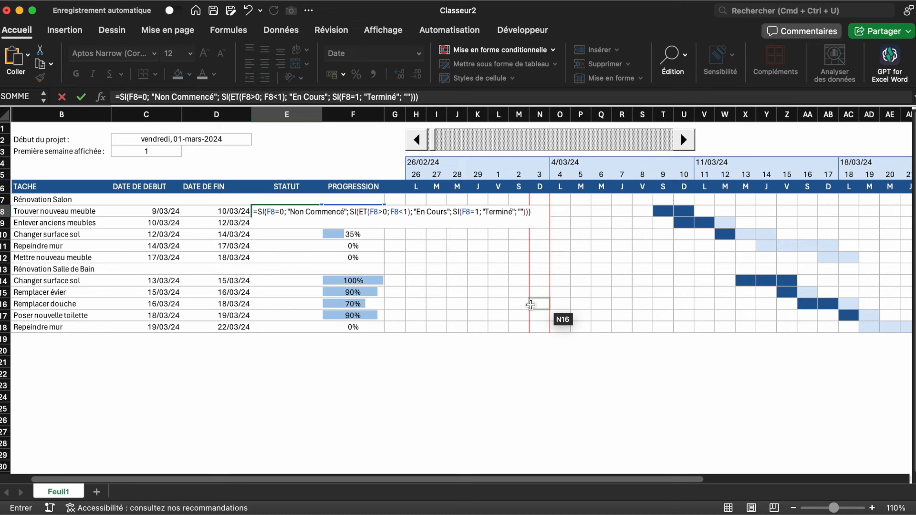
{"action": "key", "text": "Return"}
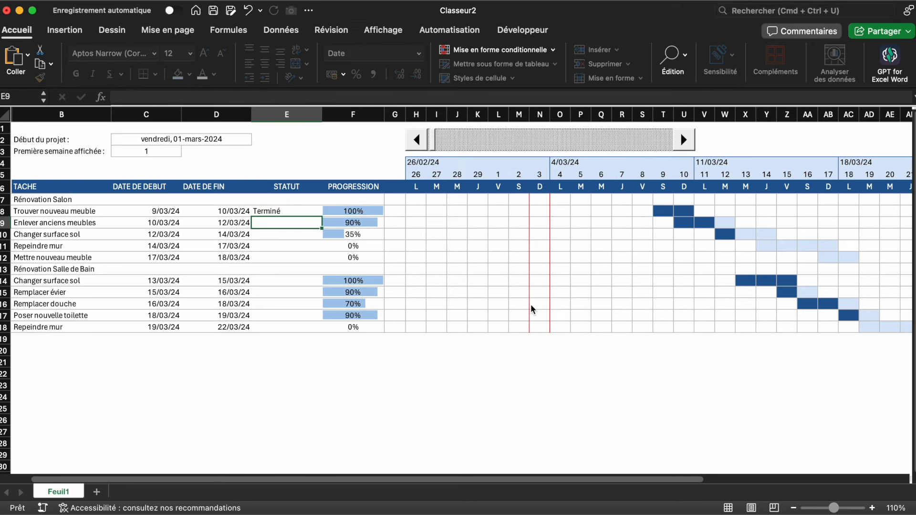
- Fill the status formula down from E8 to E18, clearing phase row E13 and centring the statuses
{"action": "left_click", "coordinate": [317, 213]}
{"action": "left_click_drag", "start_coordinate": [322, 217], "coordinate": [303, 330]}
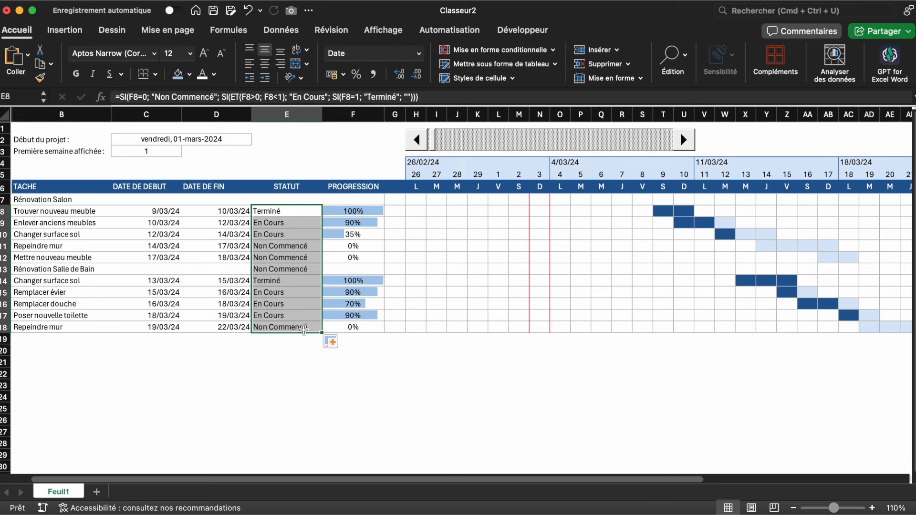
{"action": "left_click", "coordinate": [301, 260]}
{"action": "left_click", "coordinate": [317, 384]}
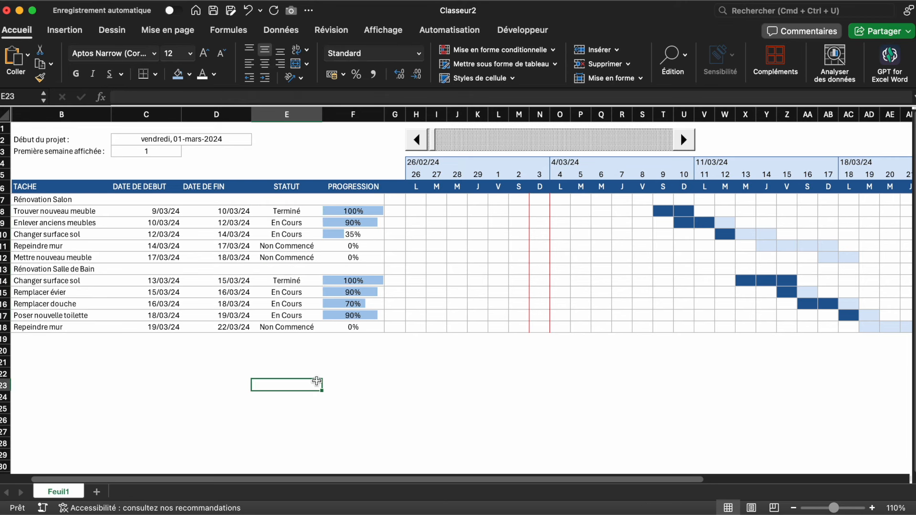
- Test the Trouver nouveau meuble status and bar by entering 0% and 50% as its progression in F8
{"action": "left_click", "coordinate": [339, 210]}
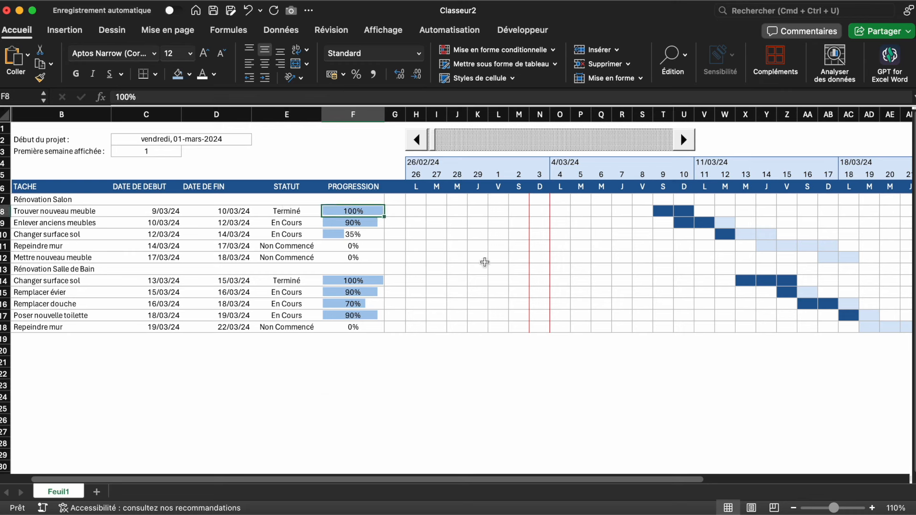
{"action": "type", "text": "0"}
{"action": "key", "text": "Return"}
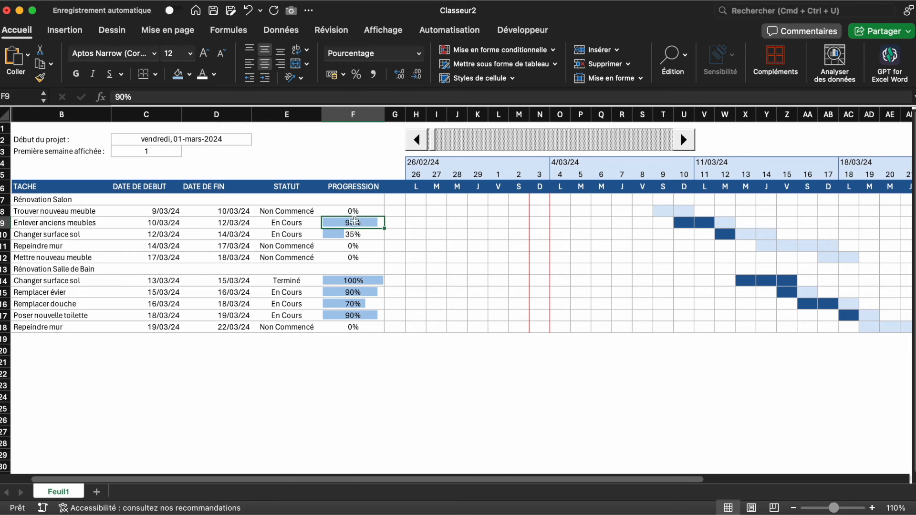
{"action": "left_click", "coordinate": [294, 213]}
{"action": "left_click_drag", "start_coordinate": [670, 210], "coordinate": [679, 209]}
{"action": "left_click", "coordinate": [367, 213]}
{"action": "type", "text": "50"}
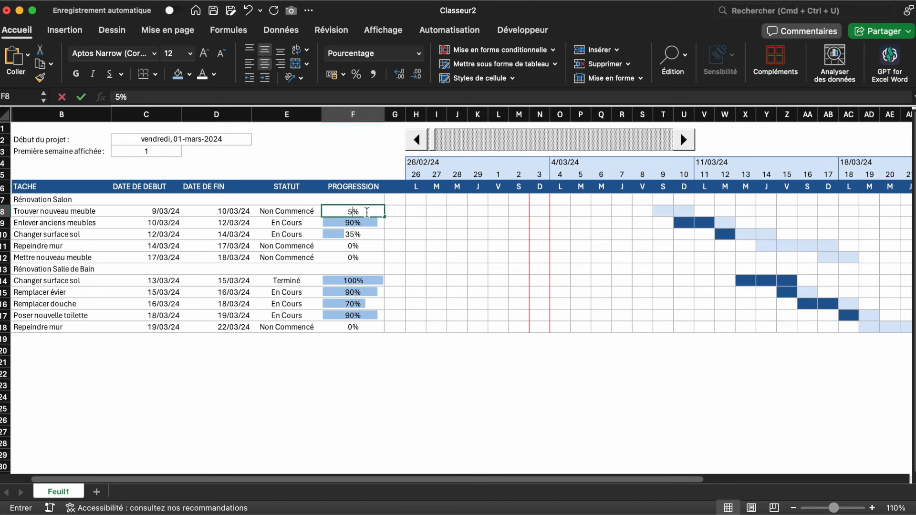
{"action": "key", "text": "Return"}
- Set the Trouver nouveau meuble progression in F8 back to 100%
{"action": "left_click", "coordinate": [365, 213]}
{"action": "type", "text": "5à10"}
{"action": "key", "text": "Return"}
{"action": "left_click", "coordinate": [364, 212]}
{"action": "type", "text": "100"}
{"action": "key", "text": "Return"}
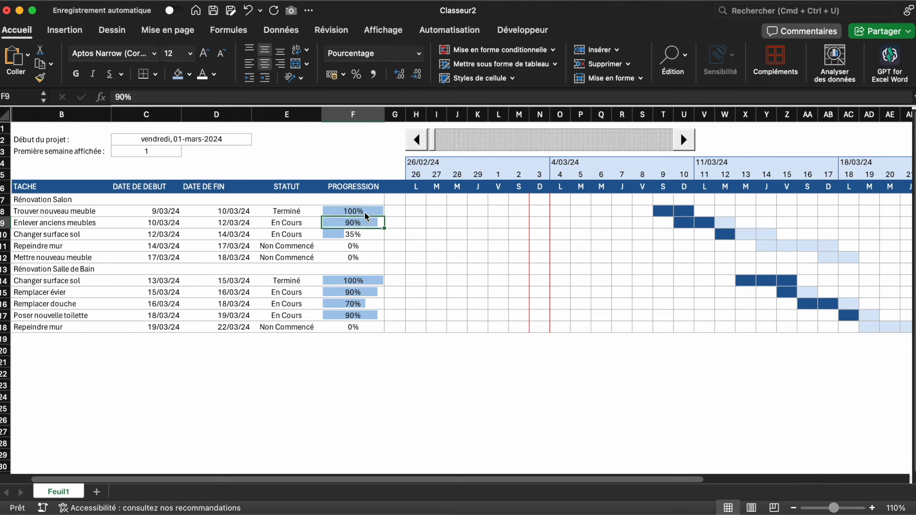
- Examine the task table and the timeline bars at closer range, ending at 100% zoom
{"action": "left_click", "coordinate": [398, 408]}
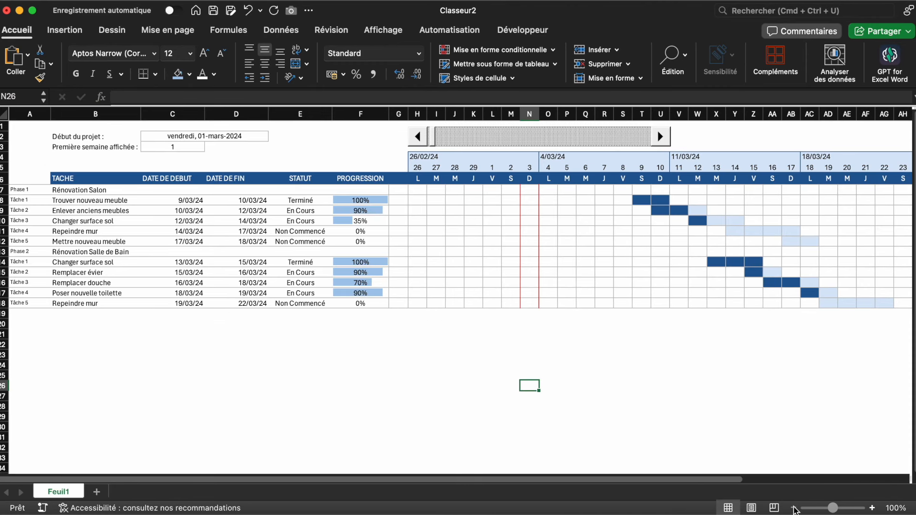
{"action": "left_click", "coordinate": [794, 508]}
{"action": "left_click", "coordinate": [872, 508]}
{"action": "left_click", "coordinate": [872, 508]}
{"action": "left_click", "coordinate": [873, 508]}
{"action": "left_click", "coordinate": [873, 508]}
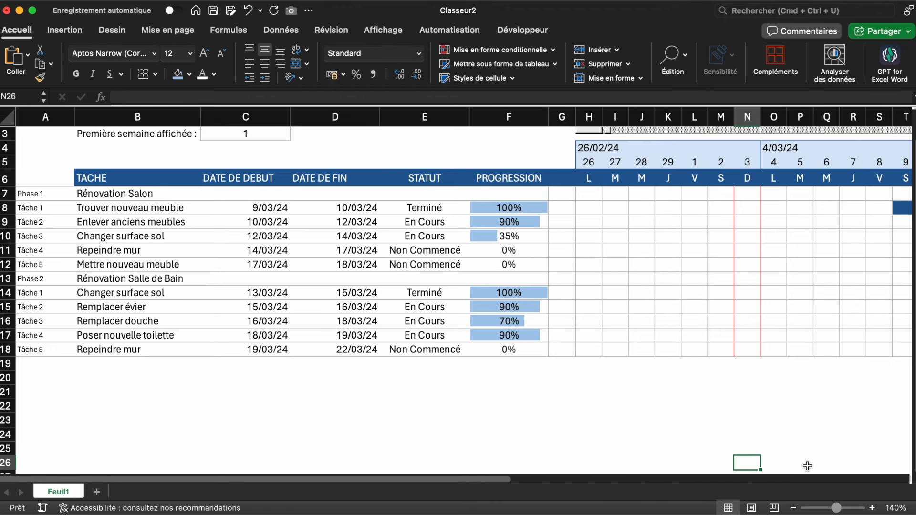
{"action": "scroll", "coordinate": [755, 405], "scroll_direction": "up", "scroll_amount": 1}
{"action": "scroll", "coordinate": [755, 405], "scroll_direction": "right", "scroll_amount": 10}
{"action": "scroll", "coordinate": [753, 403], "scroll_direction": "left", "scroll_amount": 5}
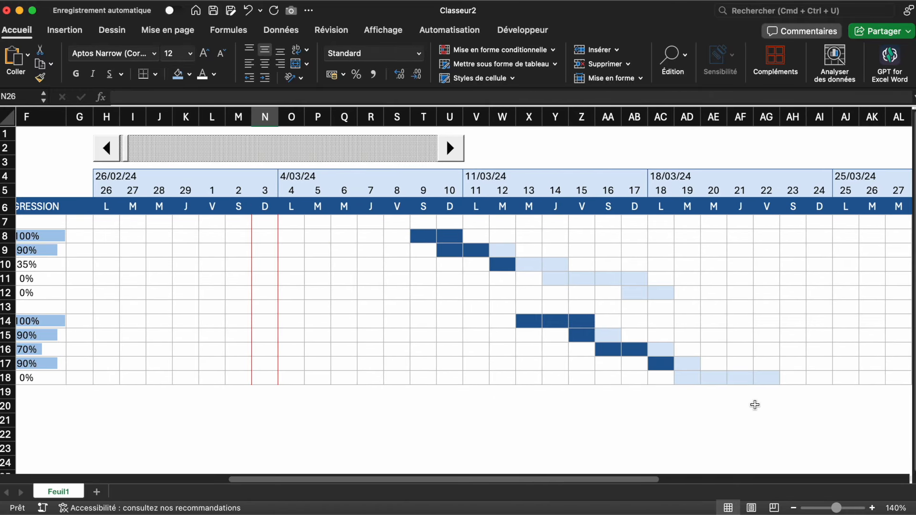
{"action": "left_click_drag", "start_coordinate": [56, 158], "coordinate": [191, 377]}
{"action": "left_click", "coordinate": [611, 393]}
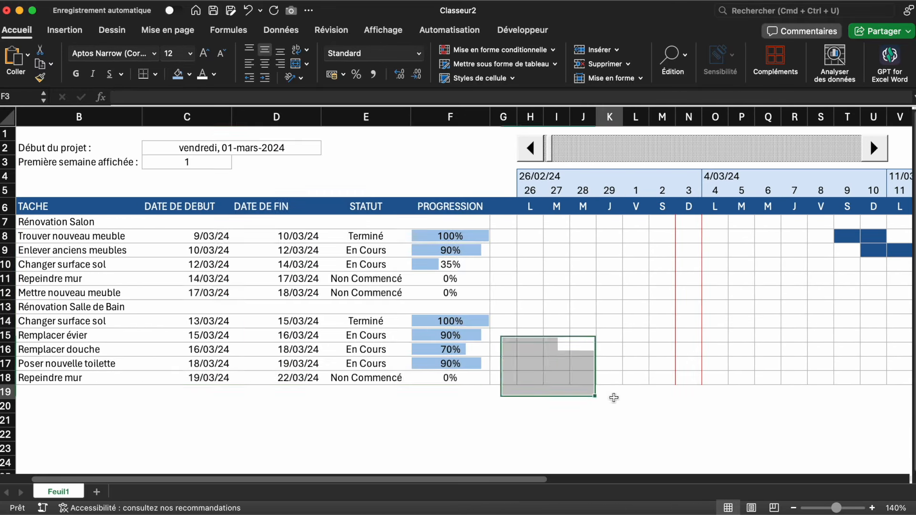
{"action": "left_click", "coordinate": [794, 508]}
{"action": "left_click", "coordinate": [794, 508]}
{"action": "left_click", "coordinate": [795, 508]}
{"action": "left_click", "coordinate": [794, 508]}
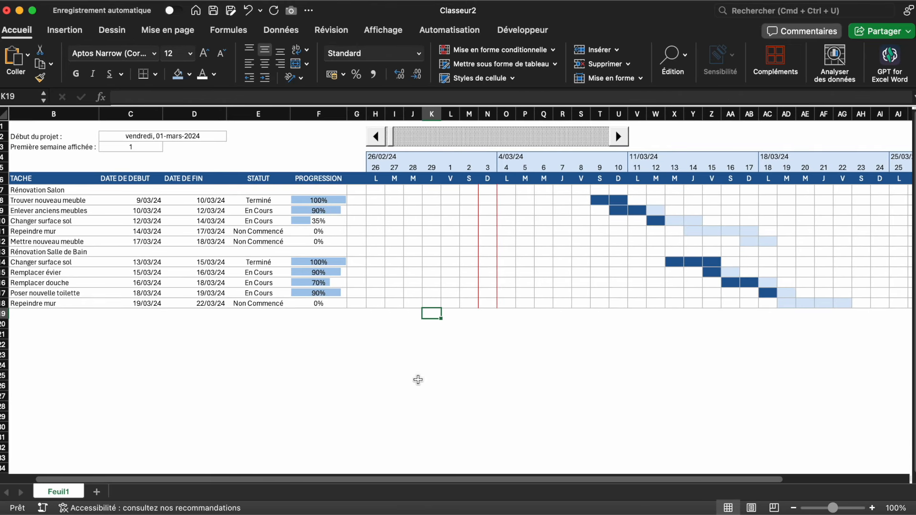
- Freeze the panes at cell H8 and check the headers and task columns while moving across the timeline
{"action": "left_click", "coordinate": [374, 192]}
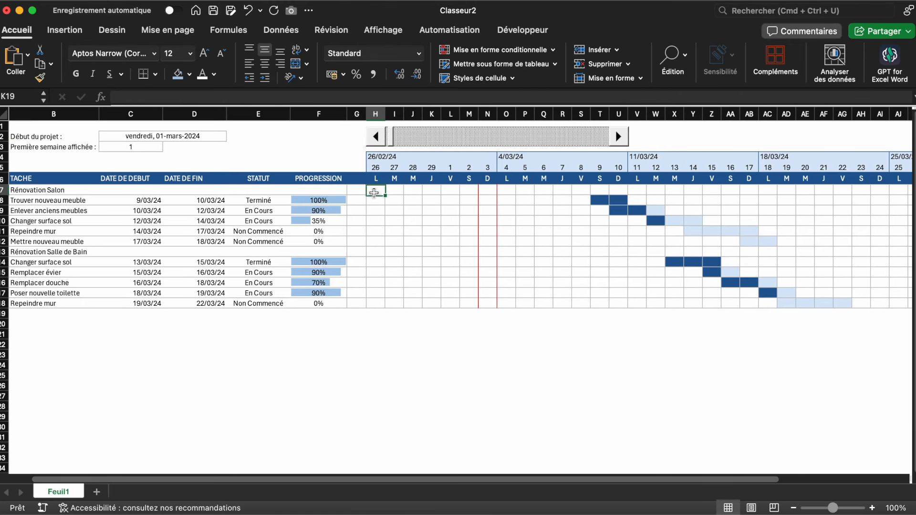
{"action": "left_click", "coordinate": [374, 199]}
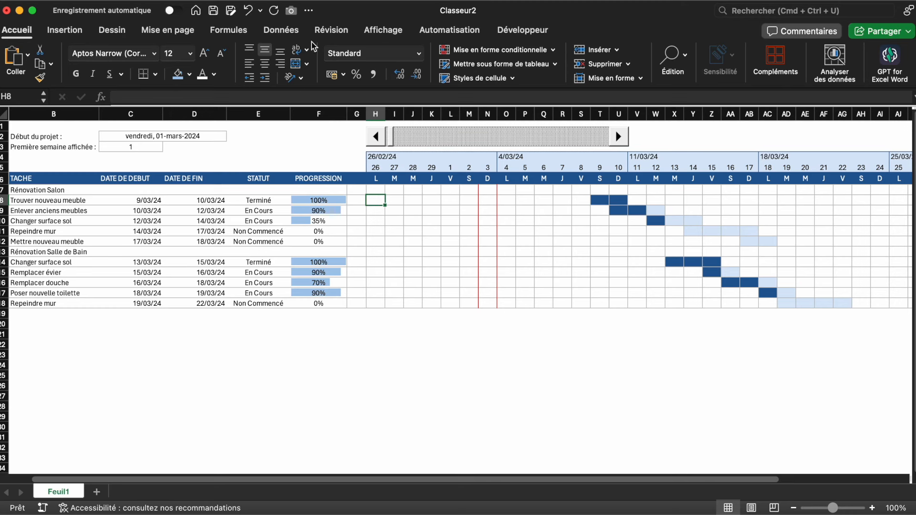
{"action": "left_click", "coordinate": [395, 36]}
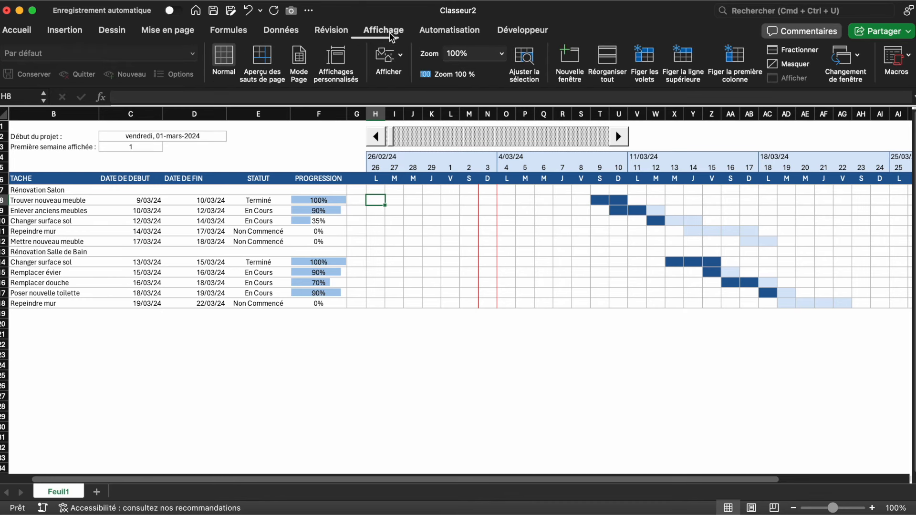
{"action": "left_click", "coordinate": [639, 60]}
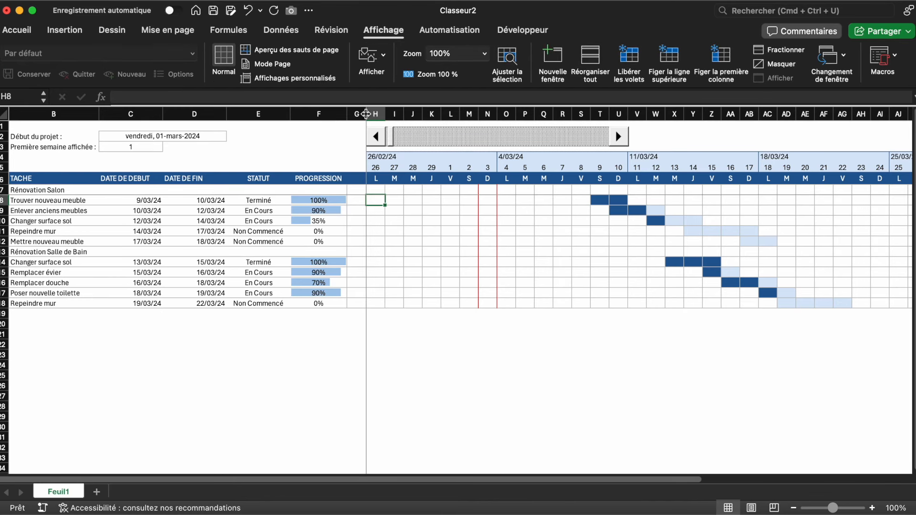
{"action": "left_click", "coordinate": [461, 417]}
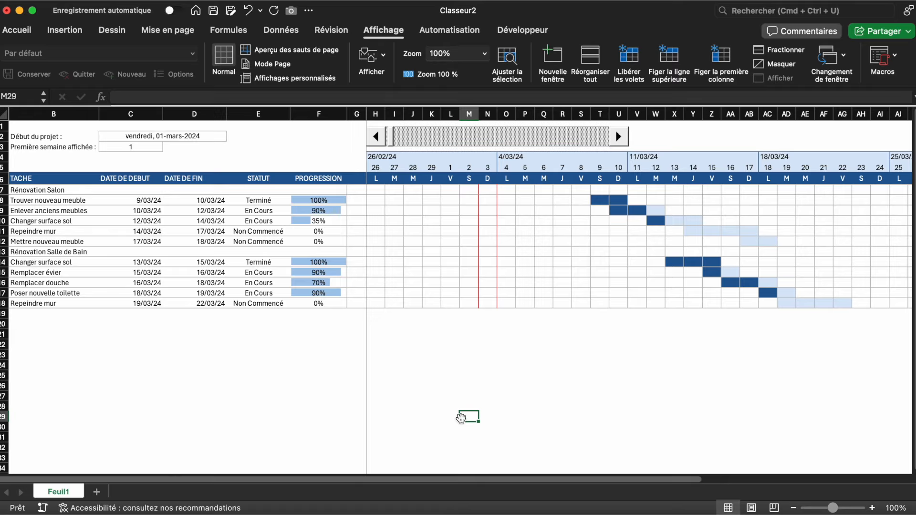
{"action": "scroll", "coordinate": [461, 418], "scroll_direction": "right", "scroll_amount": 5}
{"action": "left_click", "coordinate": [253, 252]}
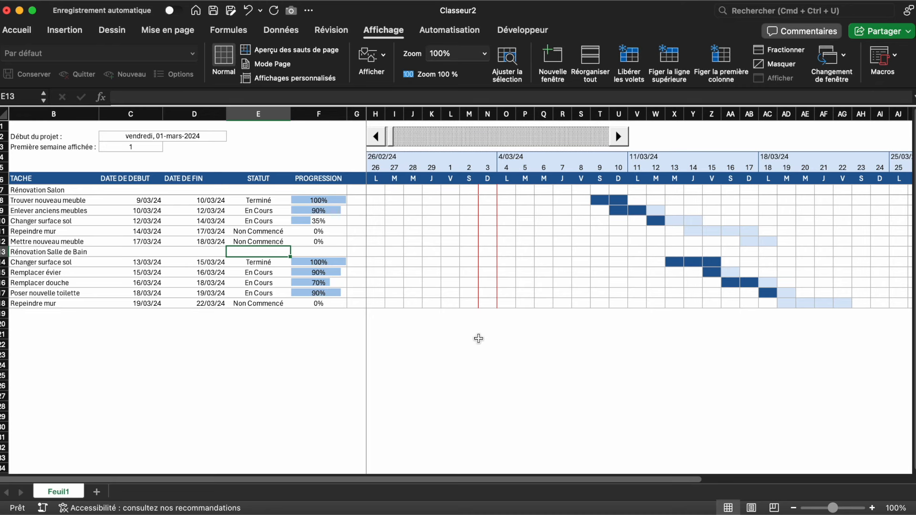
{"action": "scroll", "coordinate": [488, 347], "scroll_direction": "right", "scroll_amount": 7}
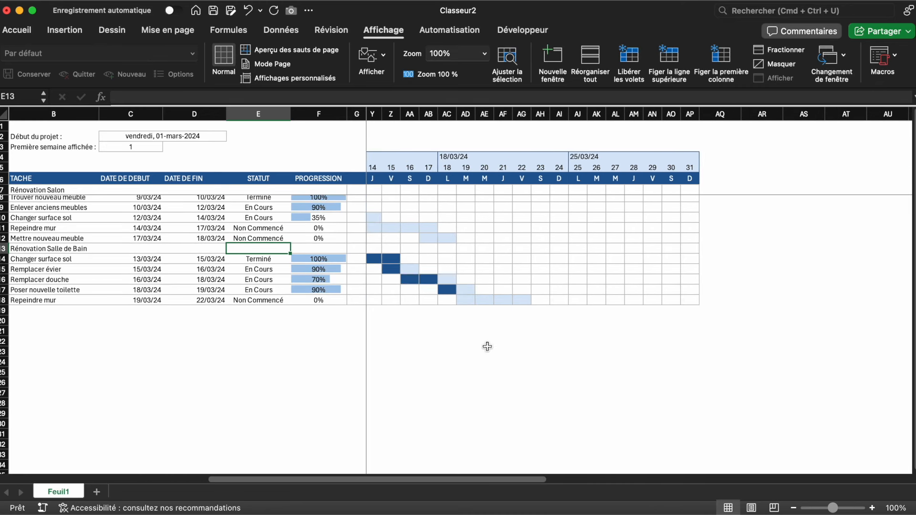
- Enlarge the sheet to 130% and examine the task bars across the timeline beside the frozen task columns
{"action": "scroll", "coordinate": [487, 347], "scroll_direction": "left", "scroll_amount": 7}
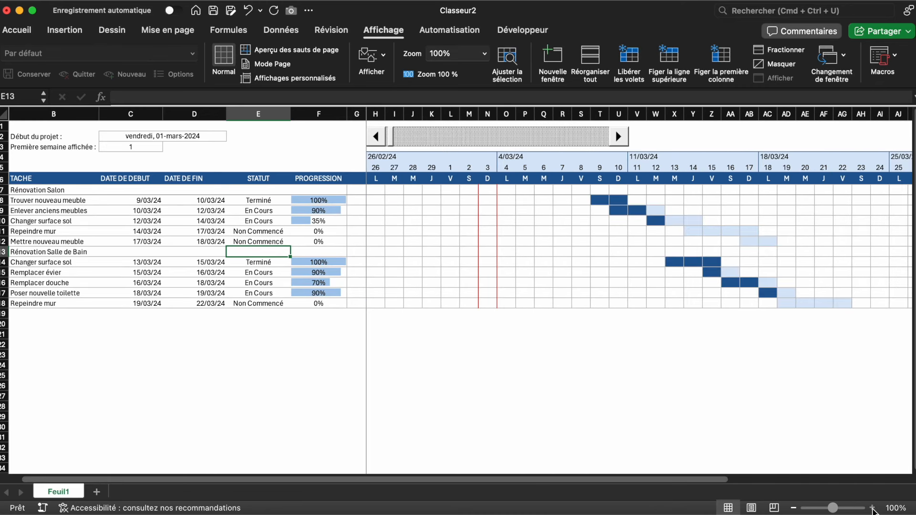
{"action": "left_click", "coordinate": [873, 508]}
{"action": "left_click", "coordinate": [872, 507]}
{"action": "left_click", "coordinate": [873, 508]}
{"action": "scroll", "coordinate": [603, 237], "scroll_direction": "right", "scroll_amount": 4}
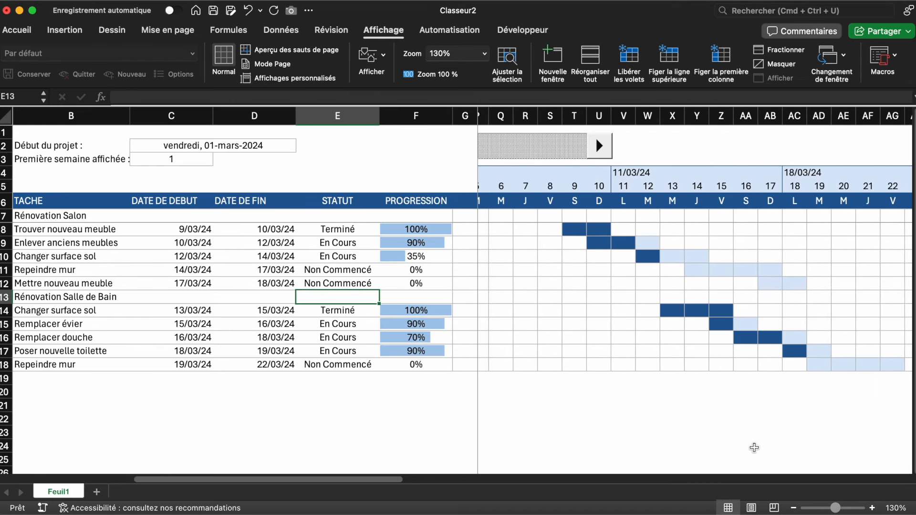
{"action": "left_click_drag", "start_coordinate": [572, 221], "coordinate": [804, 341]}
{"action": "left_click", "coordinate": [718, 411]}
{"action": "scroll", "coordinate": [638, 339], "scroll_direction": "right", "scroll_amount": 3}
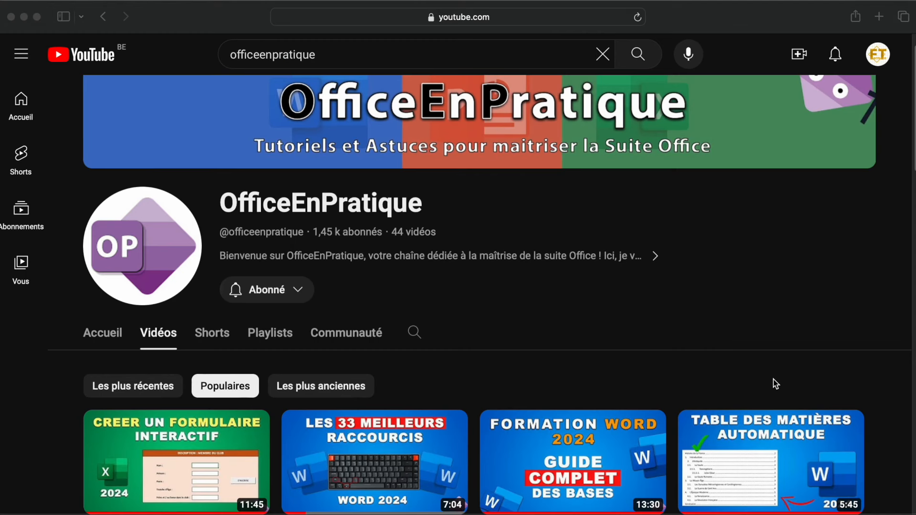
- Switch to YouTube in the browser and look through the popular videos of the OfficeEnPratique channel
{"action": "scroll", "coordinate": [774, 380], "scroll_direction": "down", "scroll_amount": 3}
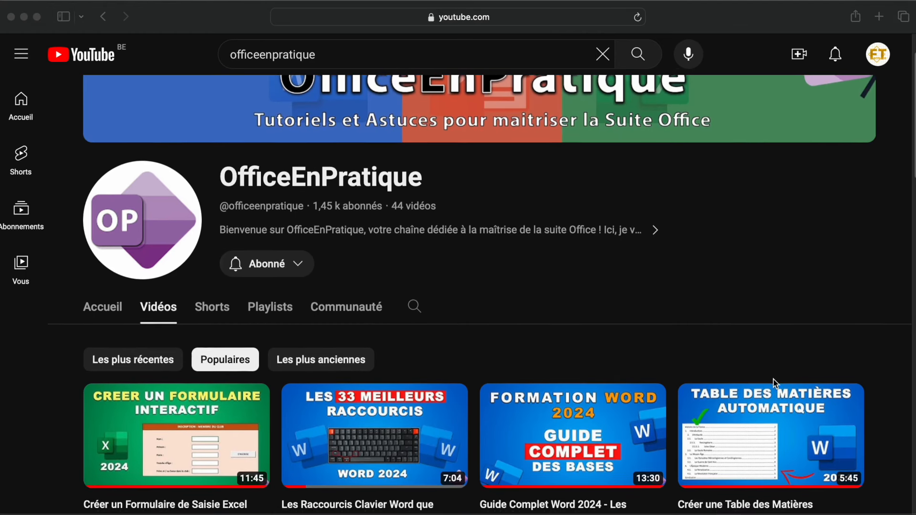
{"action": "scroll", "coordinate": [775, 384], "scroll_direction": "down", "scroll_amount": 4}
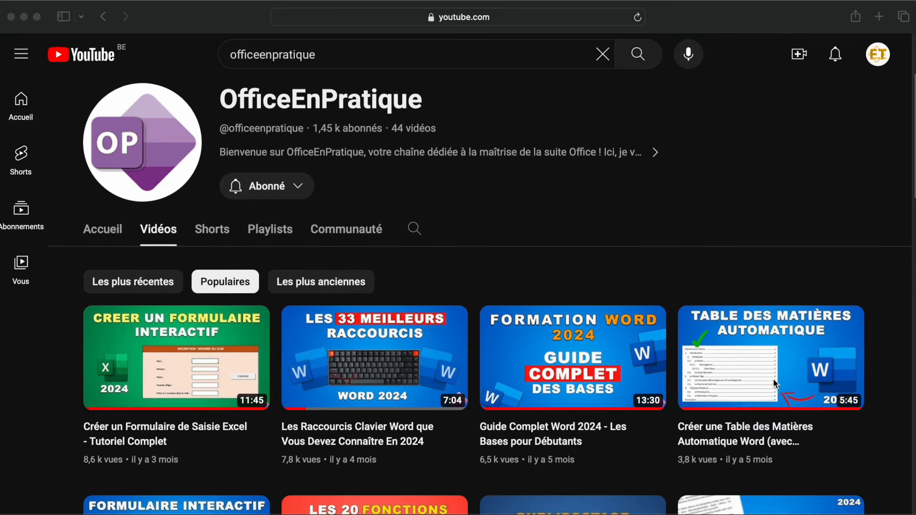
{"action": "scroll", "coordinate": [775, 384], "scroll_direction": "down", "scroll_amount": 3}
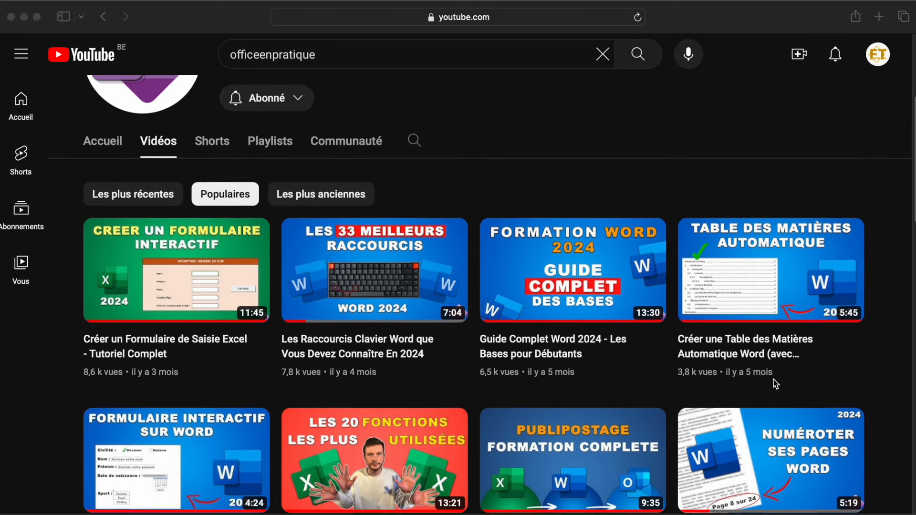
{"action": "scroll", "coordinate": [776, 383], "scroll_direction": "down", "scroll_amount": 3}
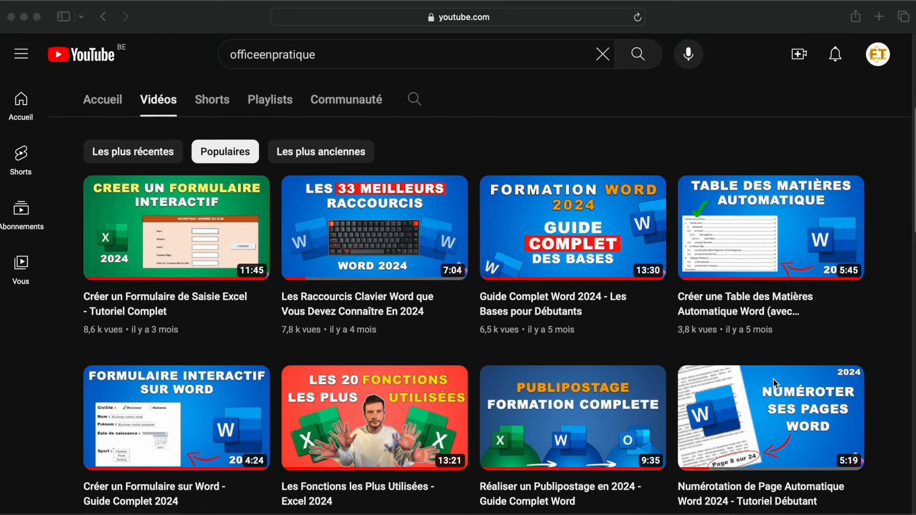
{"action": "scroll", "coordinate": [773, 379], "scroll_direction": "down", "scroll_amount": 4}
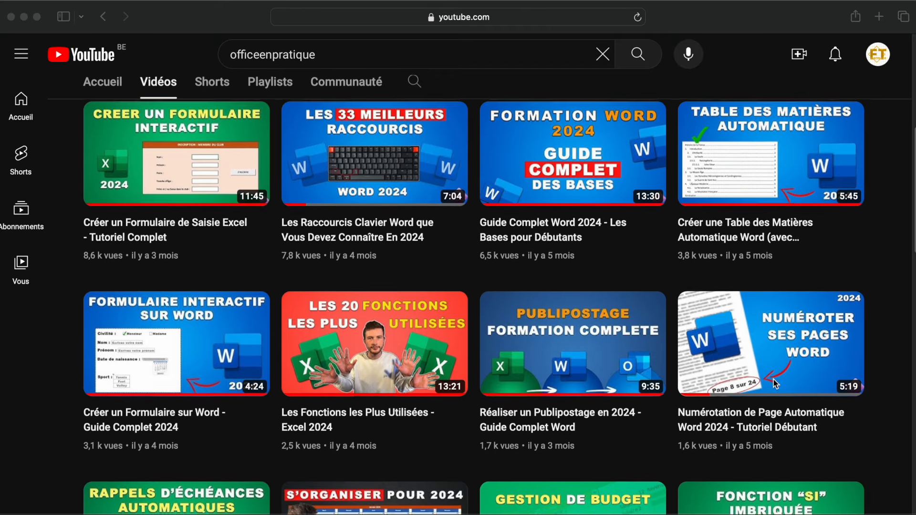
{"action": "scroll", "coordinate": [774, 384], "scroll_direction": "down", "scroll_amount": 2}
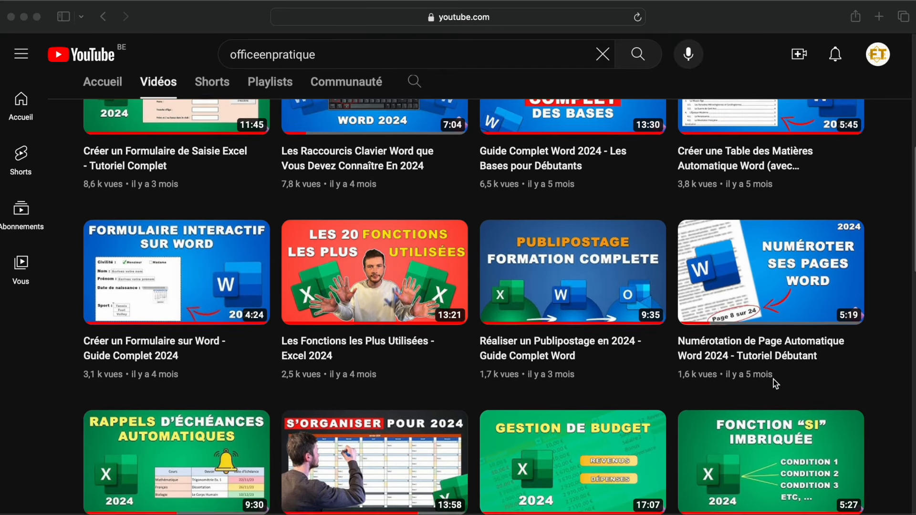